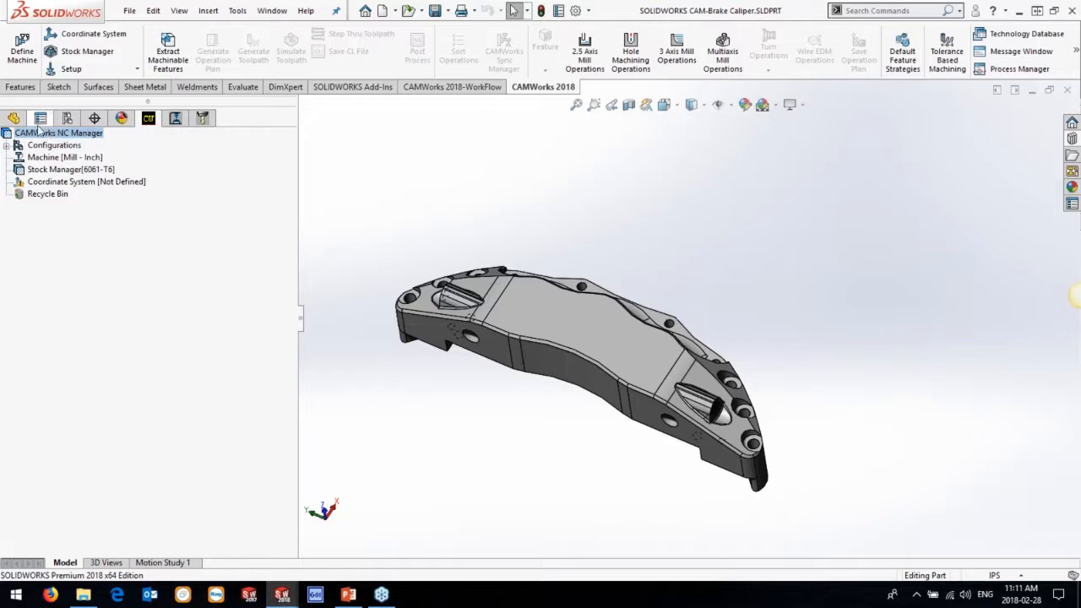
- Look over the part's feature tree and the CAMWorks tree, and check the SOLIDWORKS CAM 2018 and CAMWorks 2018 entries among the add-ins
click(14, 118)
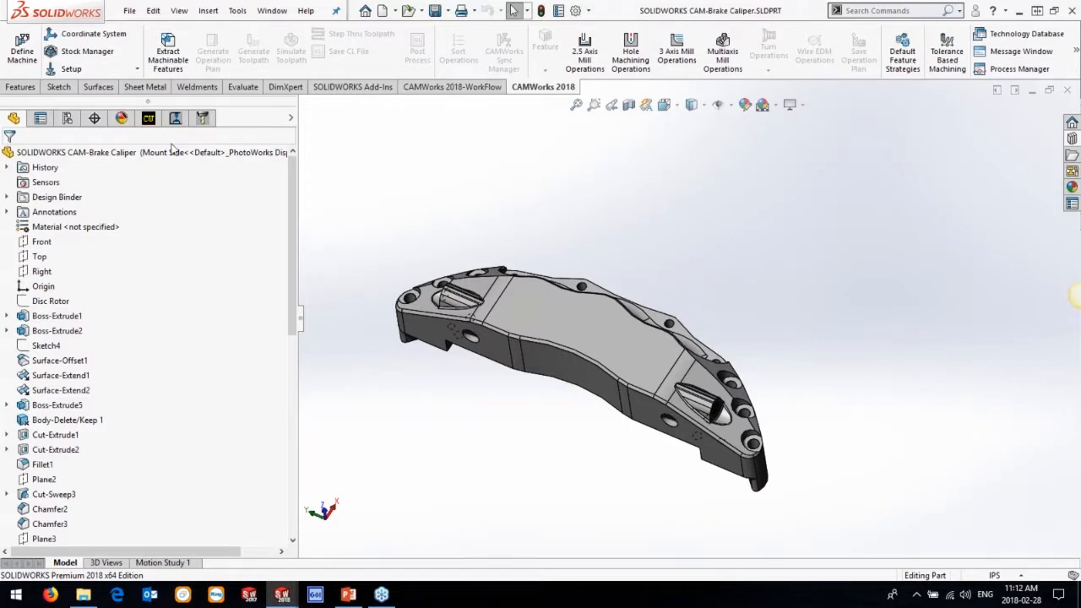
click(149, 119)
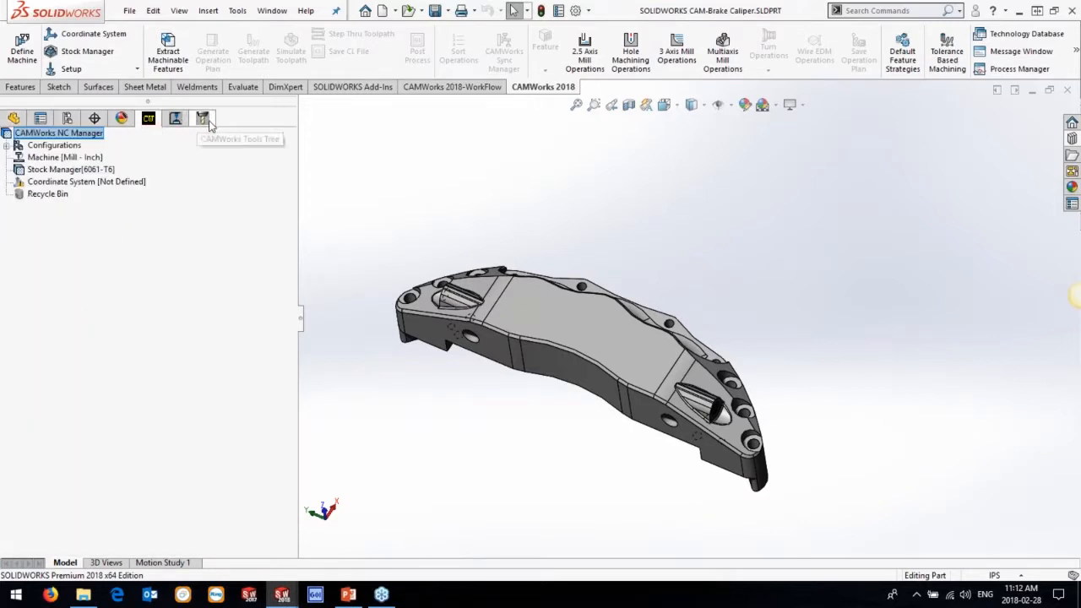
click(588, 10)
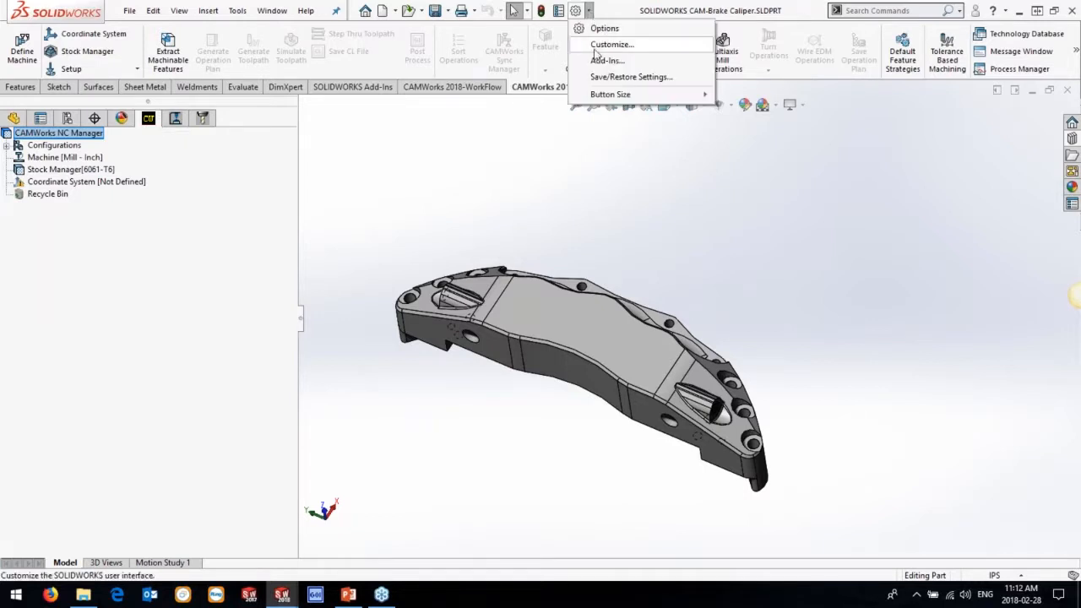
click(598, 58)
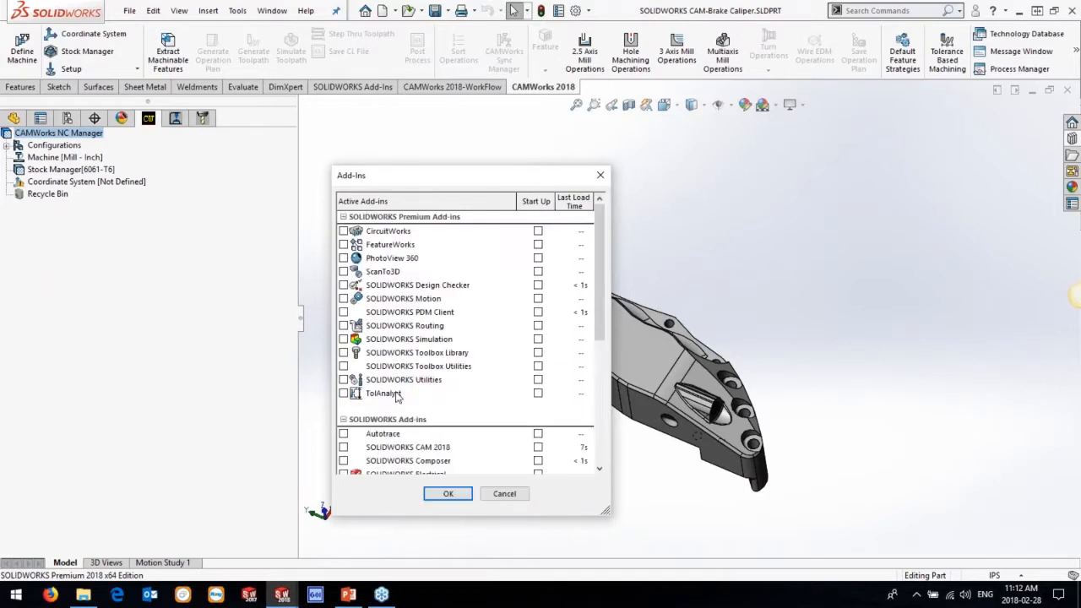
scroll(397, 385, down, 3)
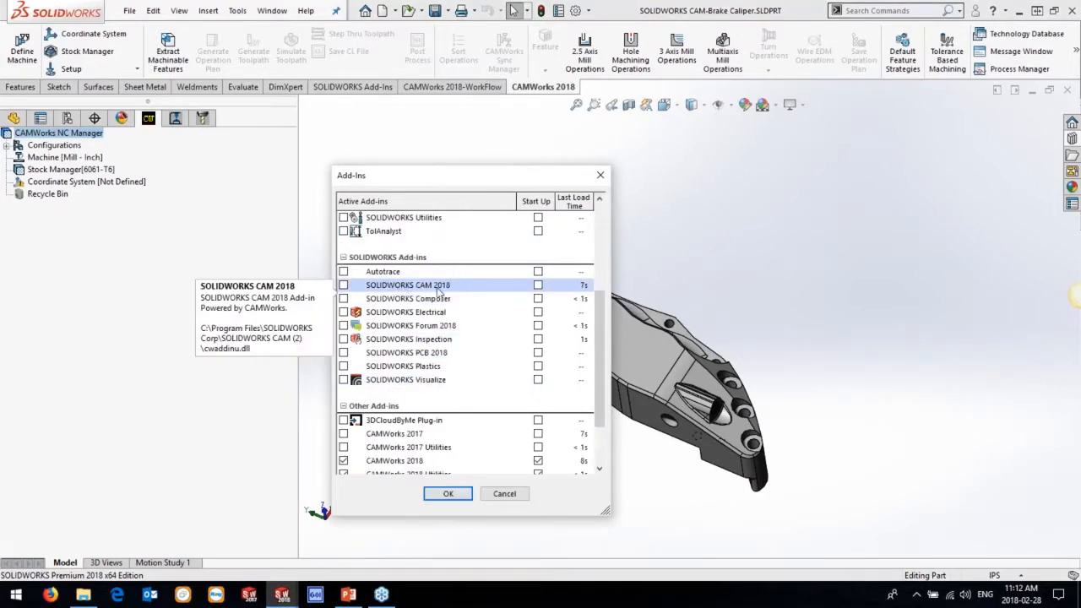
scroll(411, 465, down, 2)
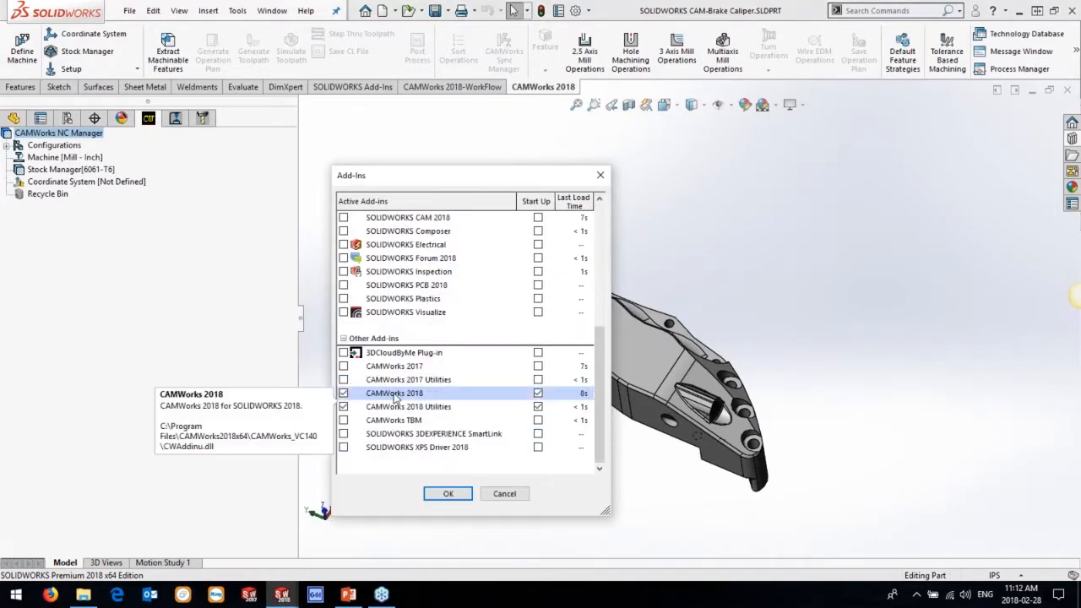
click(448, 494)
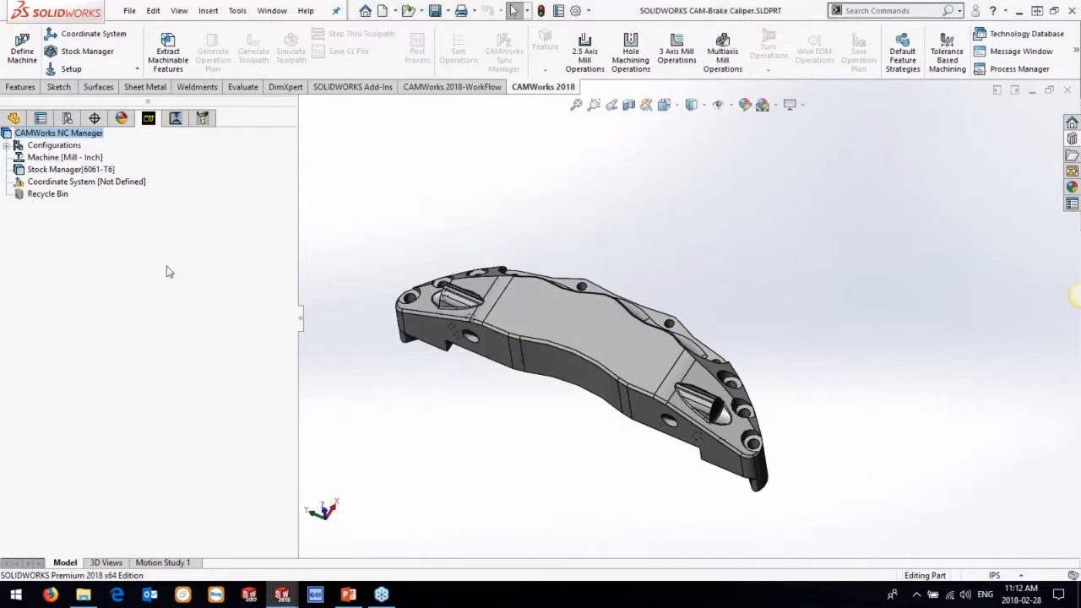
- Review the Mill - Inch machine definition, including its tool crib, post processor, posting and setup settings, and accept it unchanged
click(82, 161)
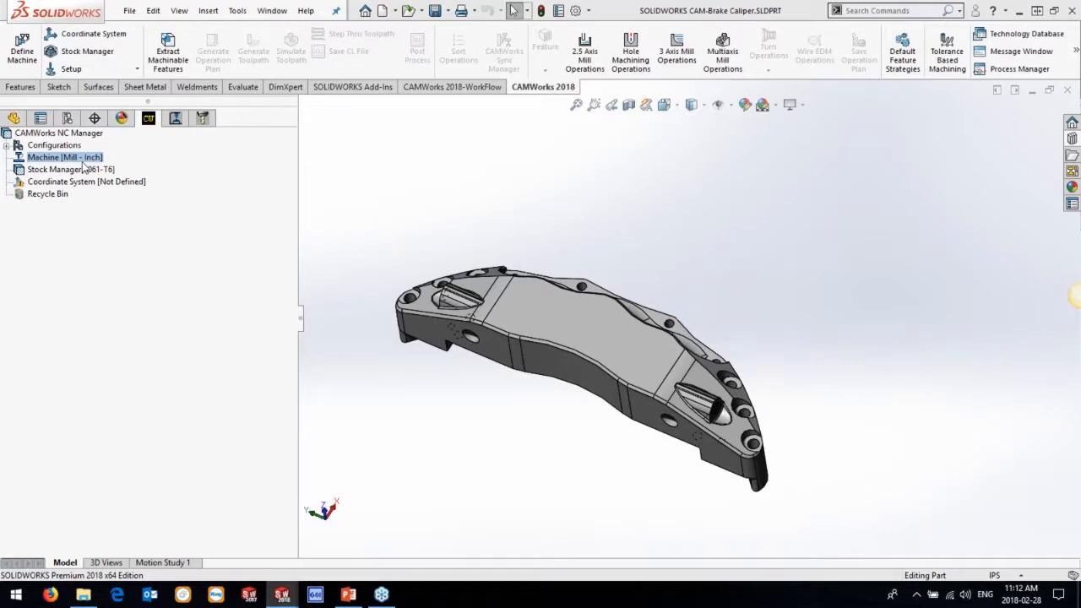
double_click(83, 162)
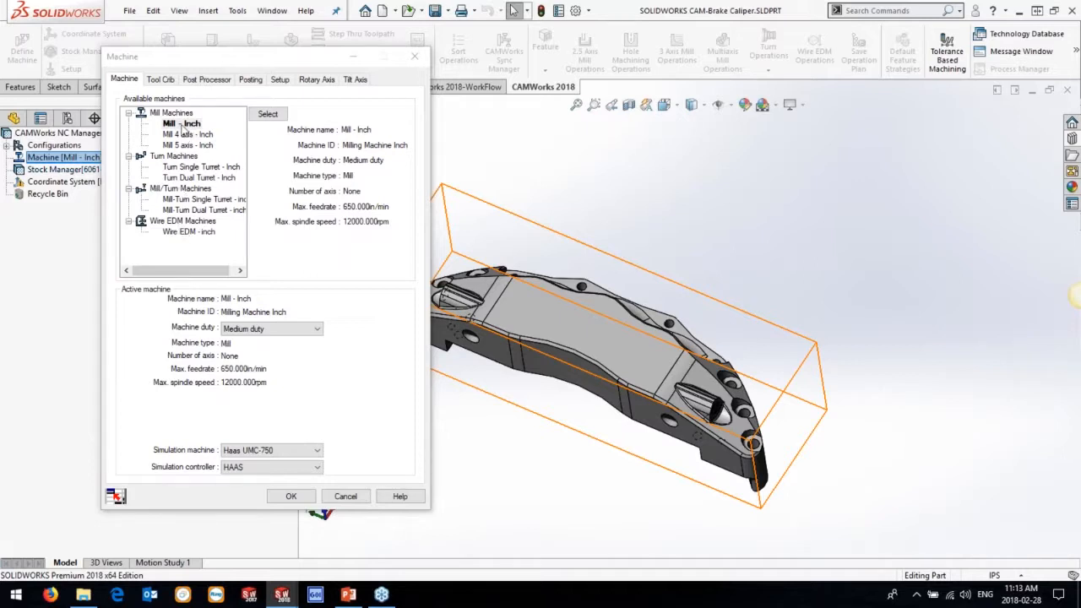
click(165, 78)
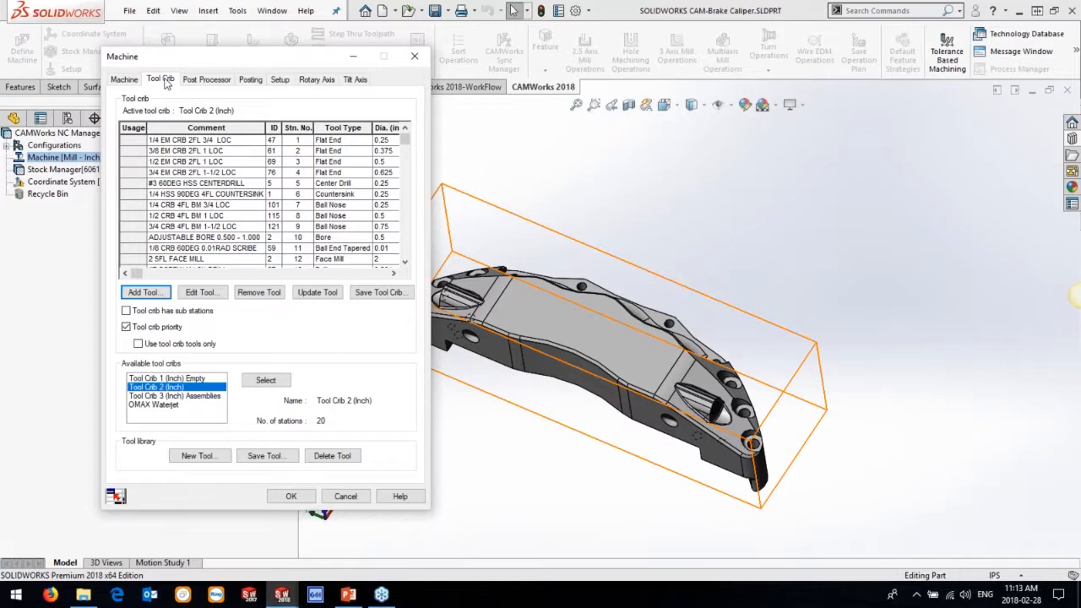
click(206, 78)
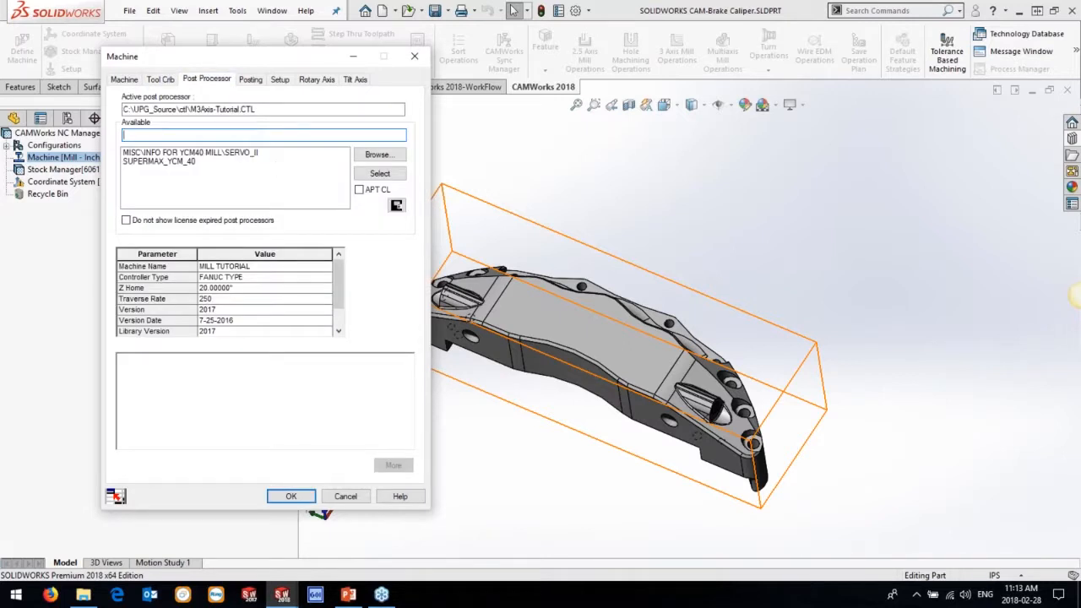
click(250, 79)
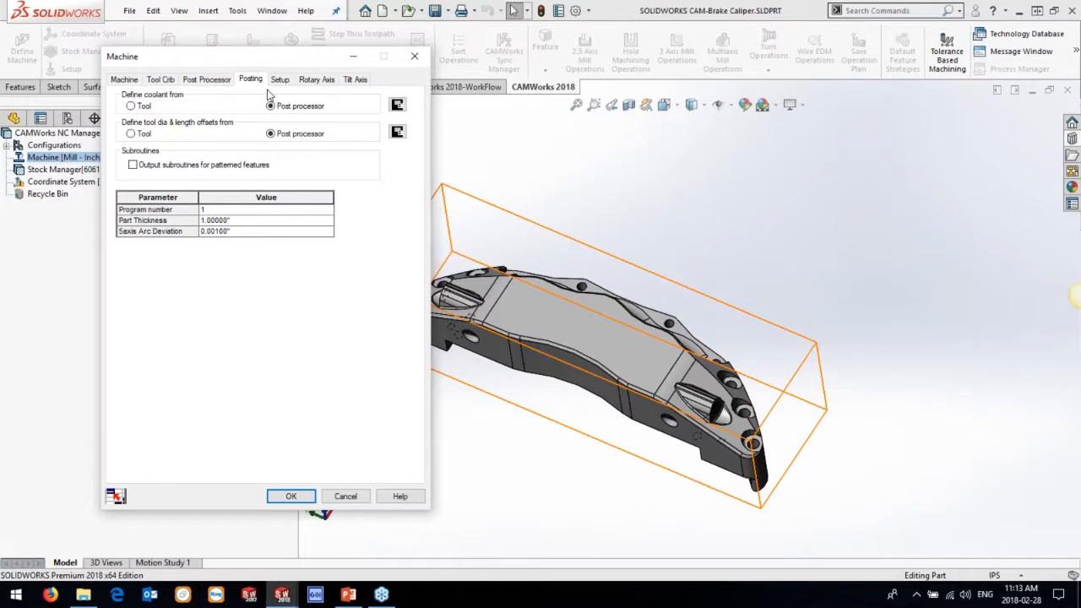
click(283, 81)
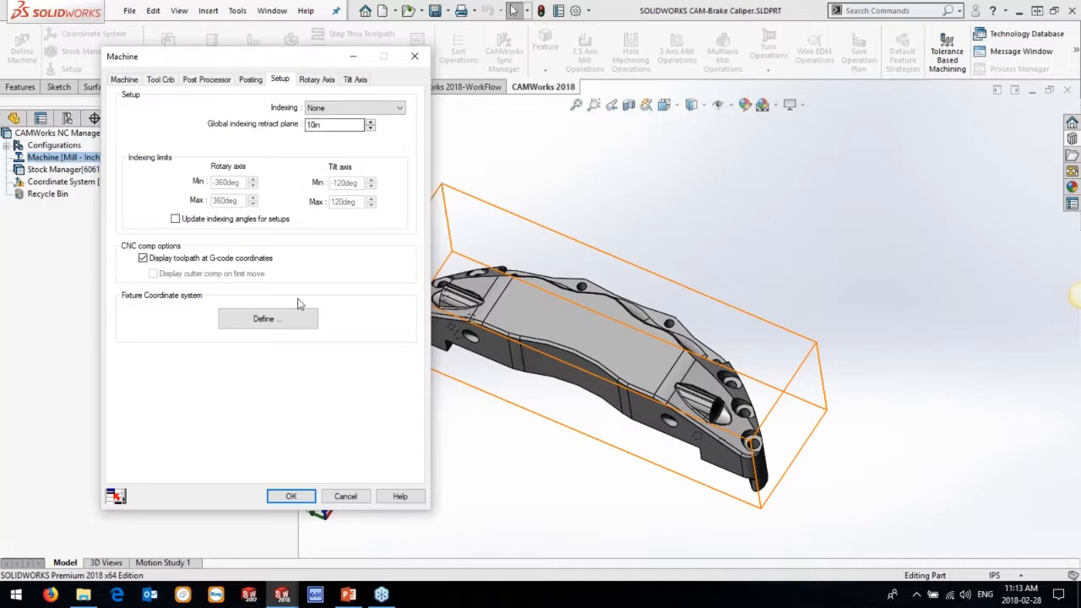
click(291, 496)
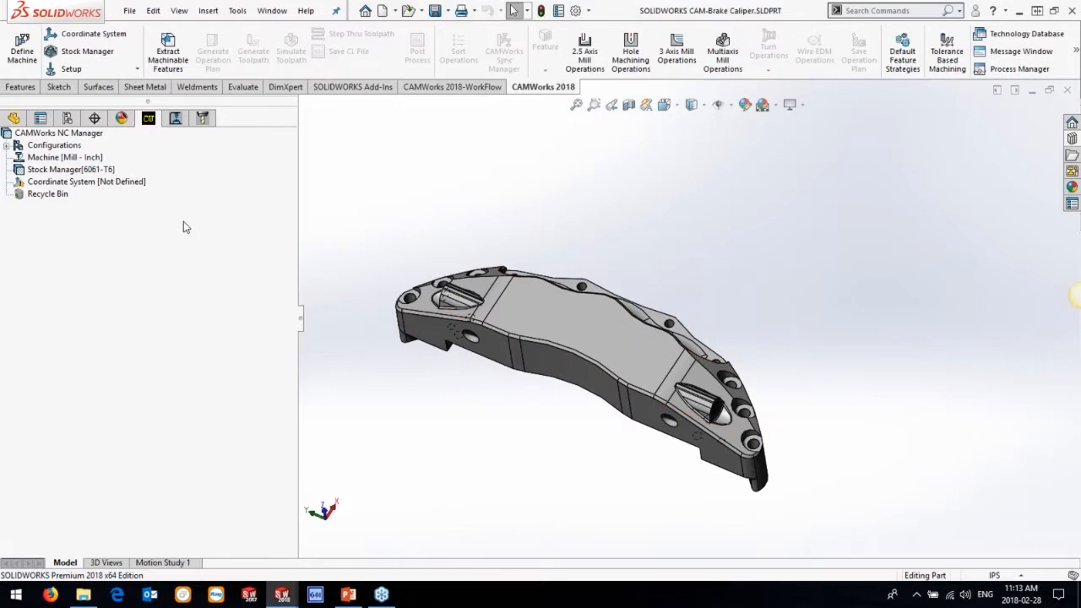
- Open the stock definition and look through the available materials, keeping 6061-T6
click(76, 169)
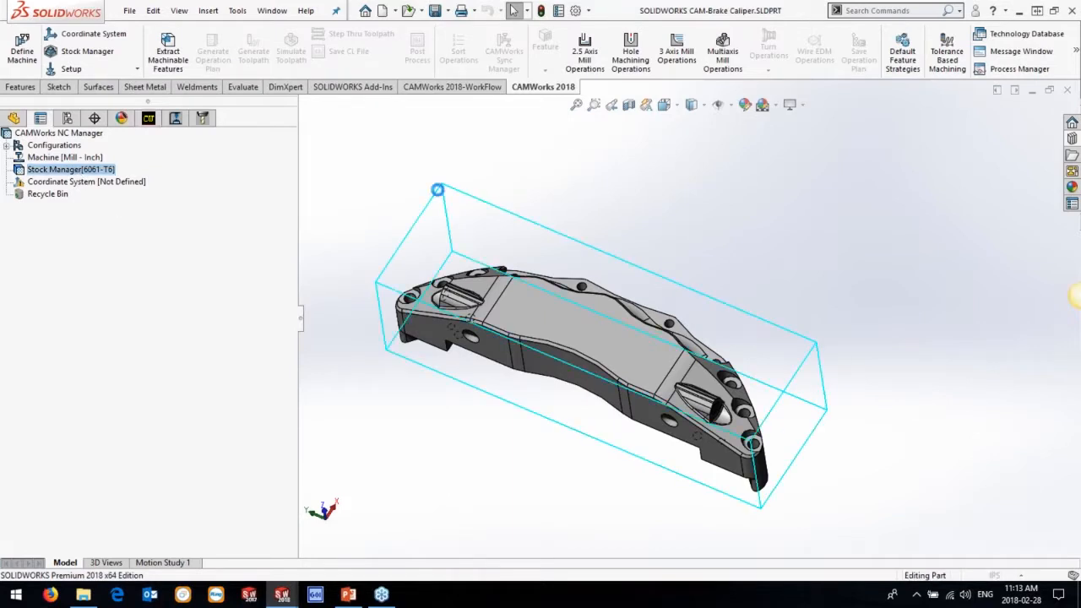
click(90, 208)
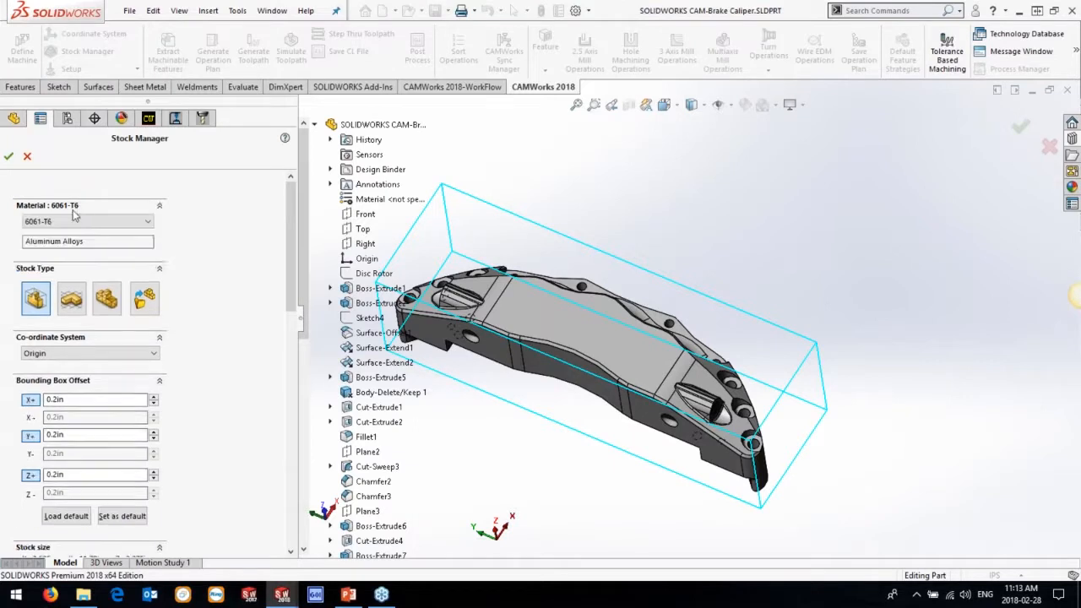
click(73, 222)
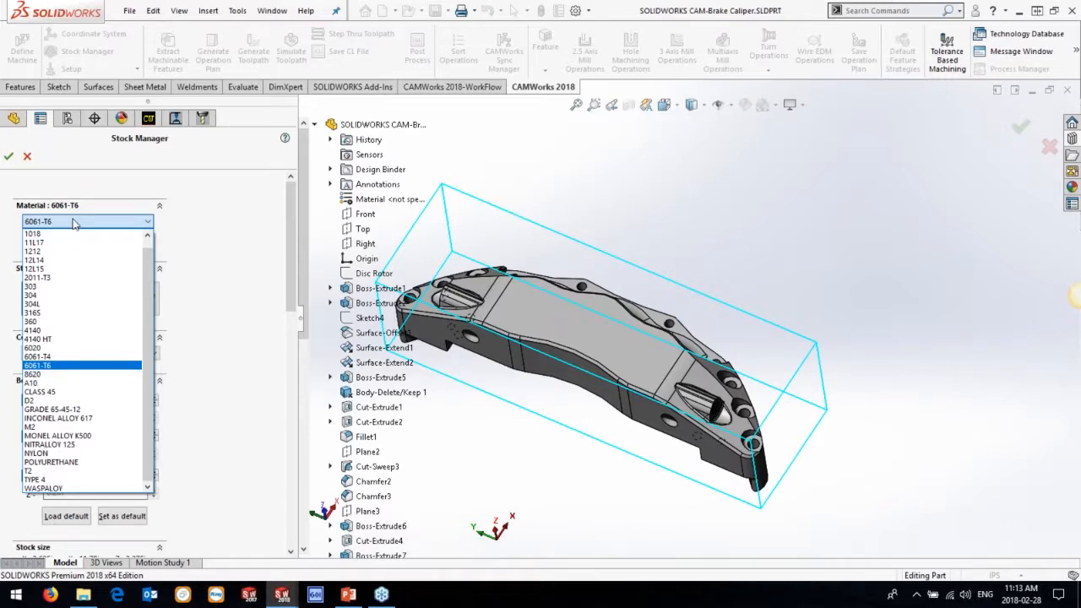
click(74, 223)
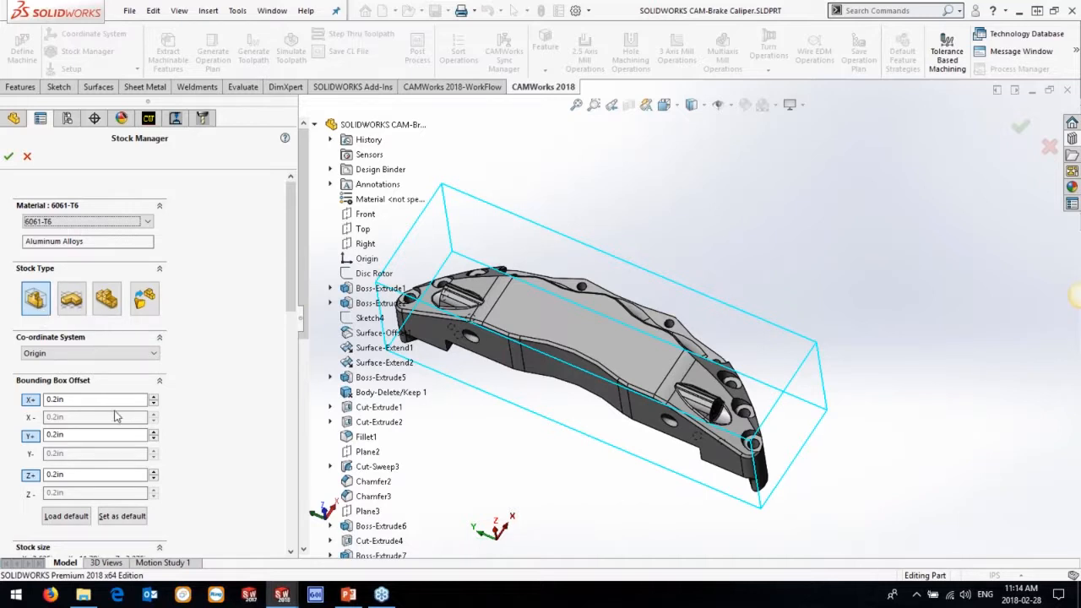
- Look at the extruded sketch, STL file and solid model stock types, return to the bounding box type and accept the stock
click(69, 309)
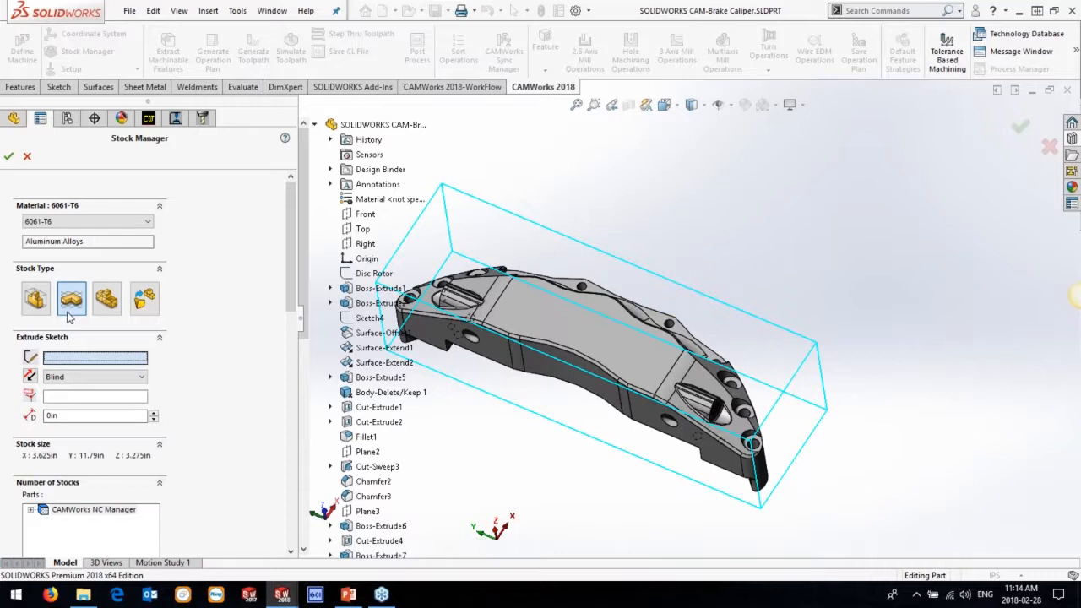
click(108, 302)
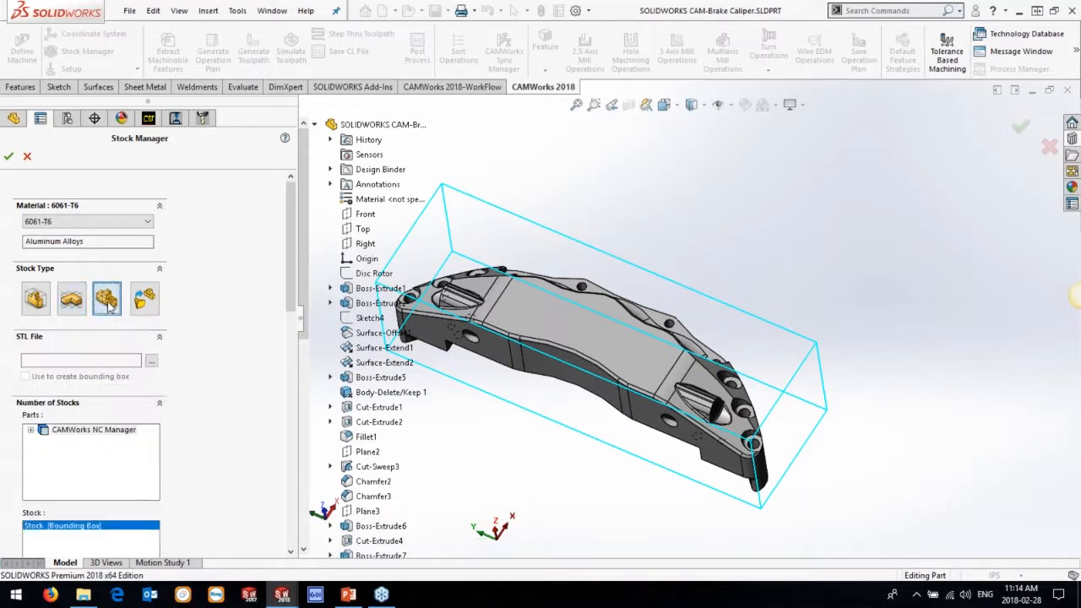
click(143, 301)
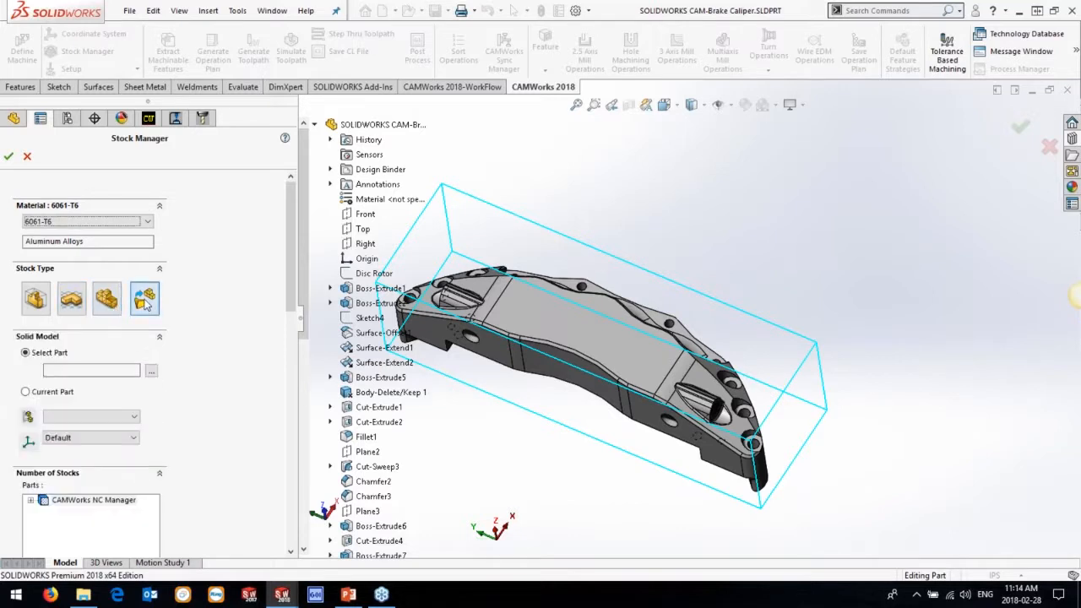
click(36, 299)
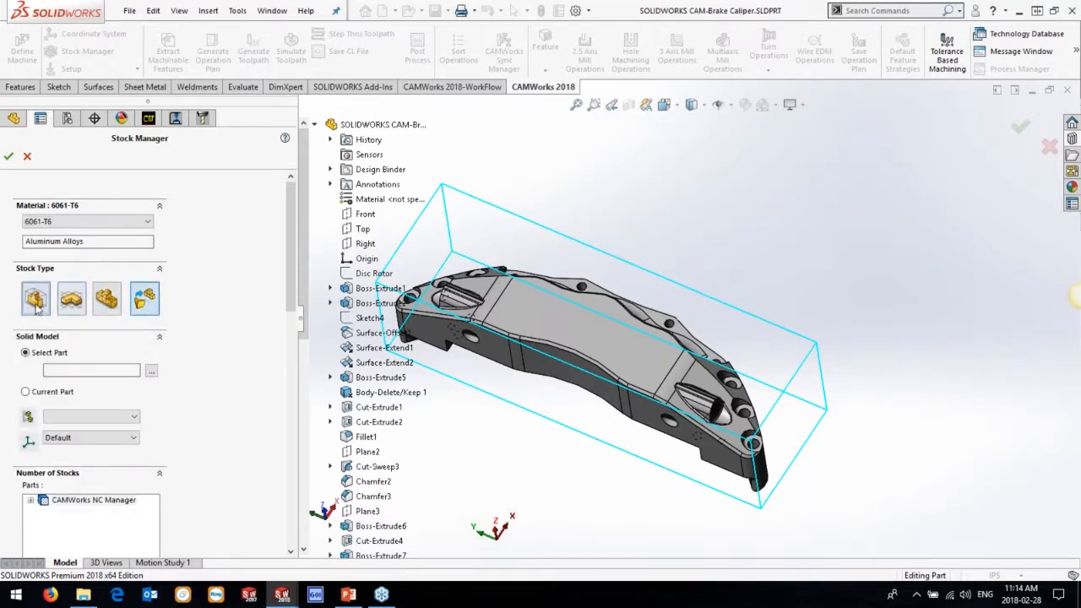
click(8, 159)
- Start a user-defined fixture coordinate system with its origin on a caliper edge vertex and its X axis from the end hole's circular edge
click(75, 184)
double_click(72, 186)
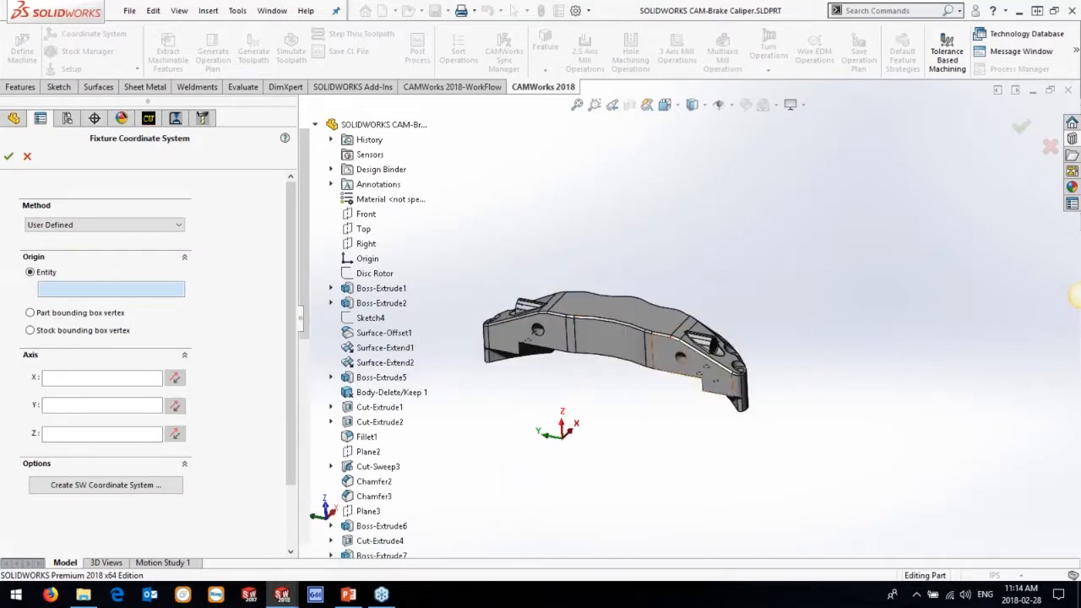
click(672, 334)
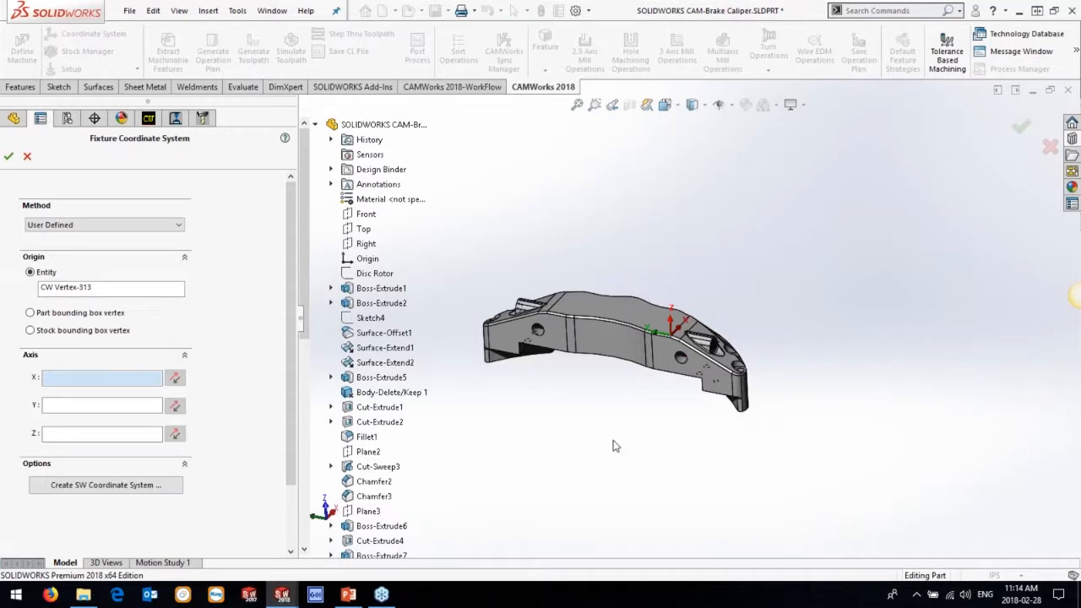
scroll(733, 379, down, 3)
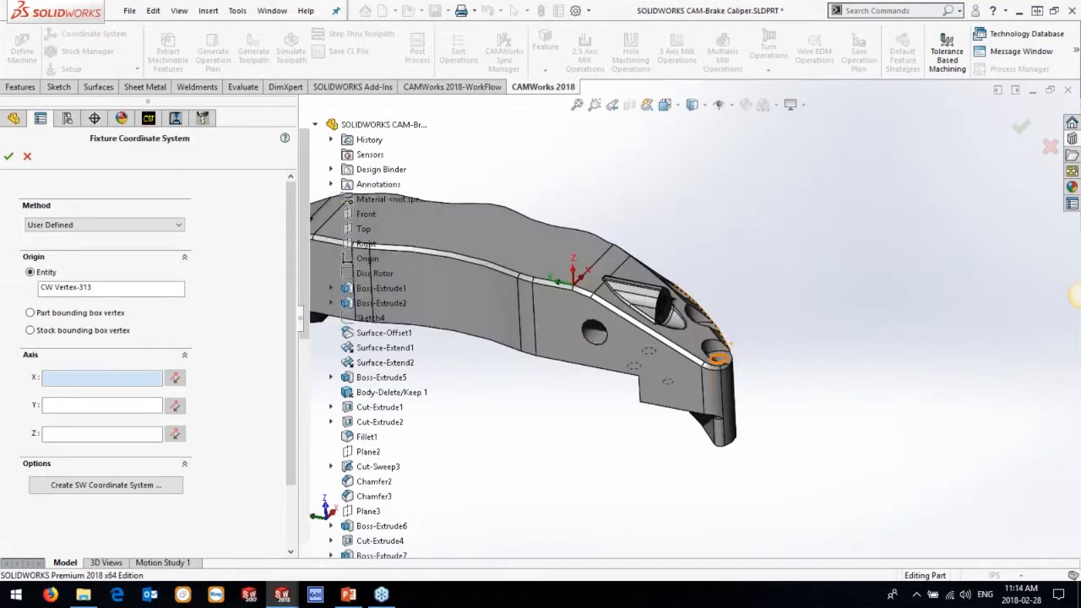
click(714, 362)
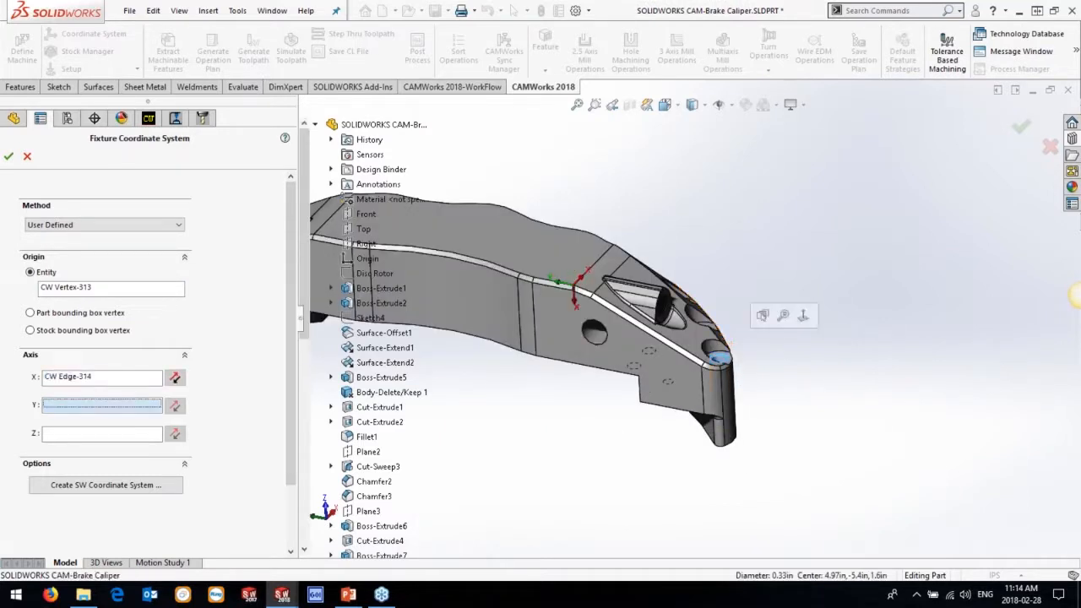
- Move the coordinate system origin to a part bounding box vertex, and change it to a stock bounding box vertex instead
click(44, 314)
middle_drag(737, 422, 524, 279)
middle_drag(495, 245, 508, 156)
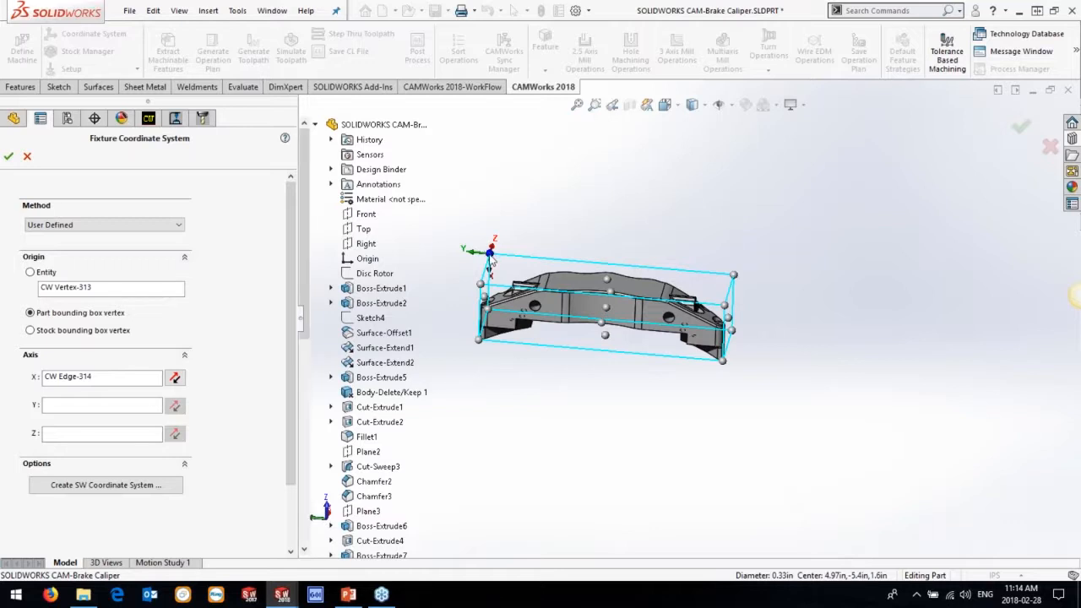
click(113, 332)
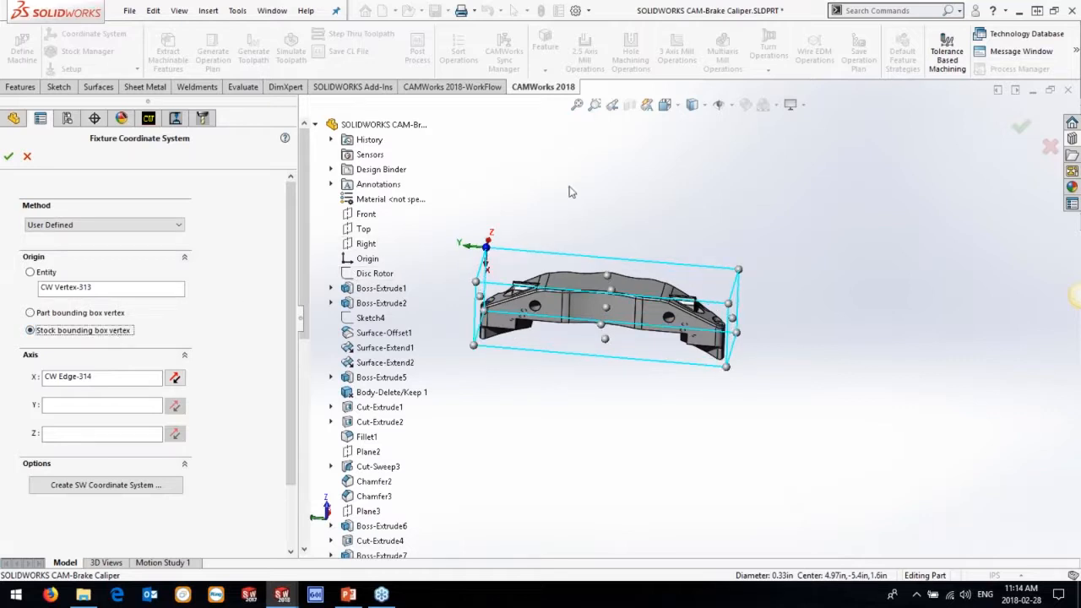
middle_drag(570, 197, 572, 327)
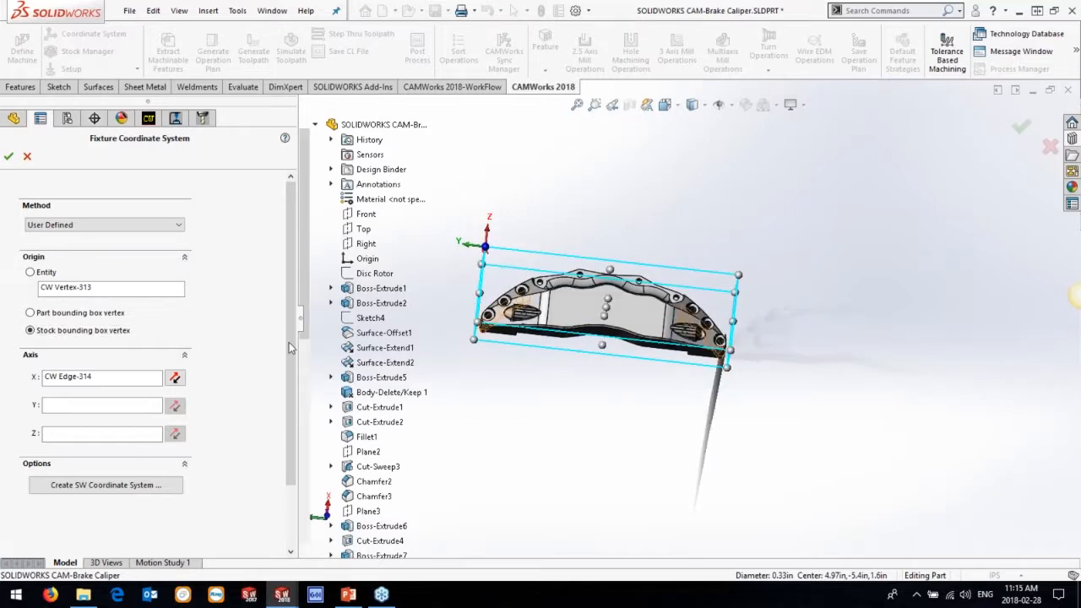
- Replace the X axis reference with the caliper's flat side face around the cross hole and reverse the axis direction
click(85, 384)
key(Delete)
click(105, 437)
middle_drag(500, 343, 508, 216)
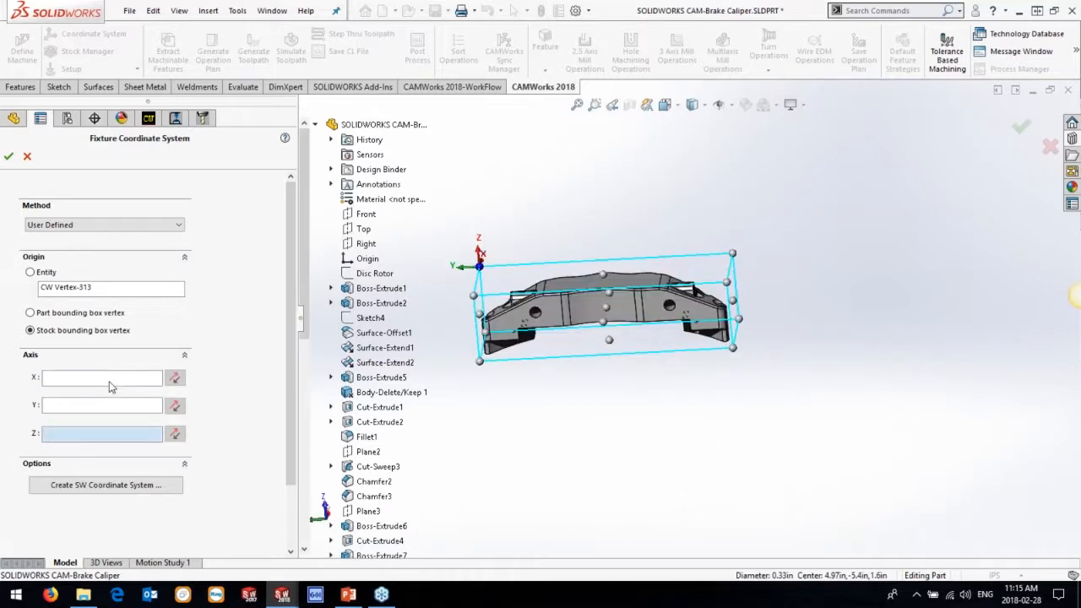
click(110, 386)
click(481, 286)
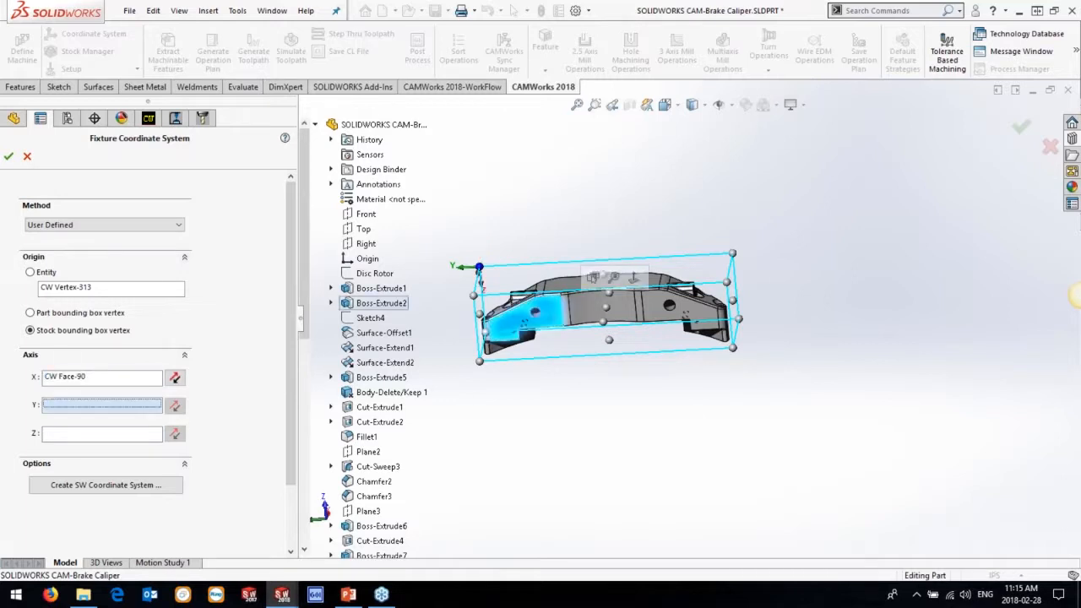
click(174, 378)
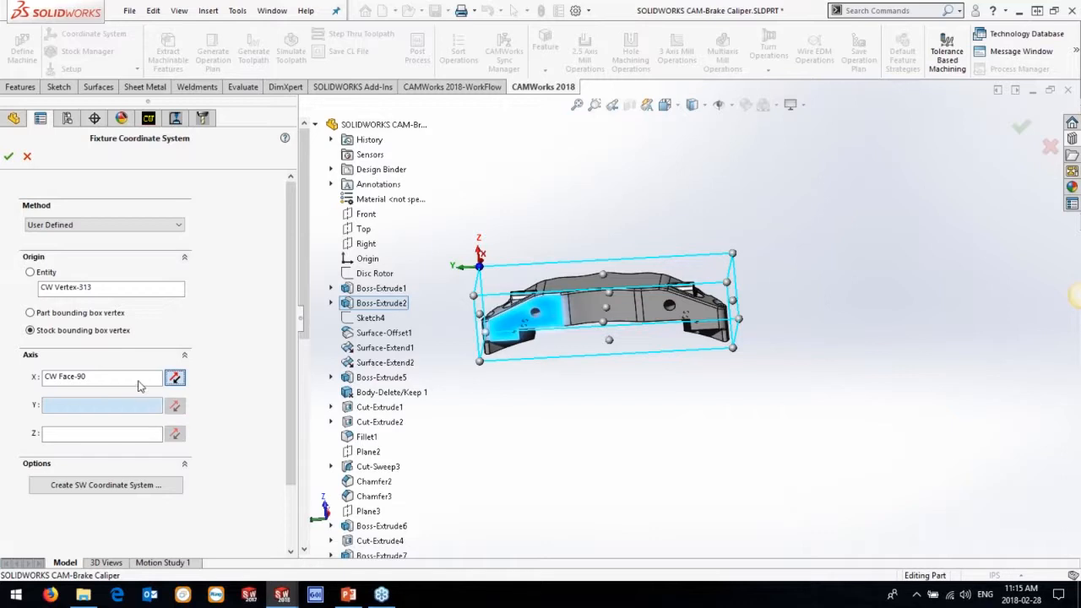
- Remove the X axis face reference and define the Y axis from the curved edge at the end of the caliper's broad outer face
click(138, 385)
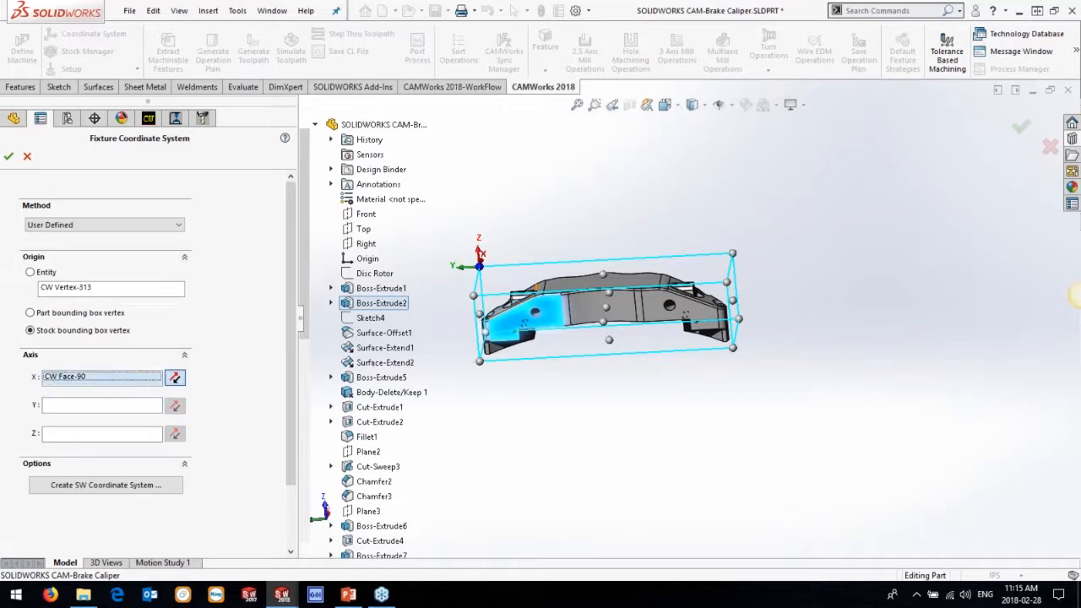
click(134, 404)
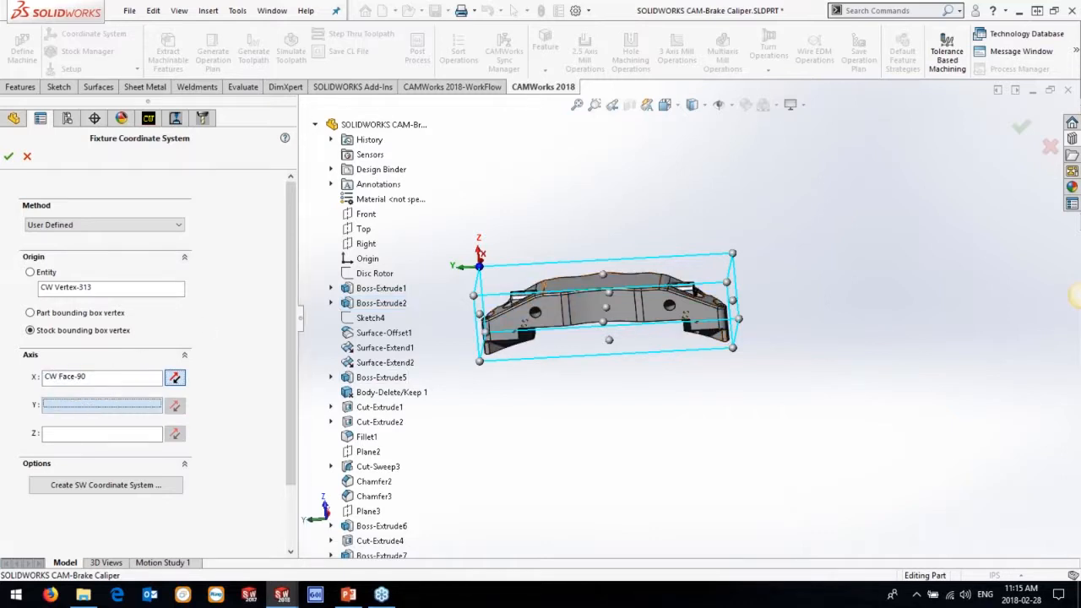
click(545, 286)
click(88, 378)
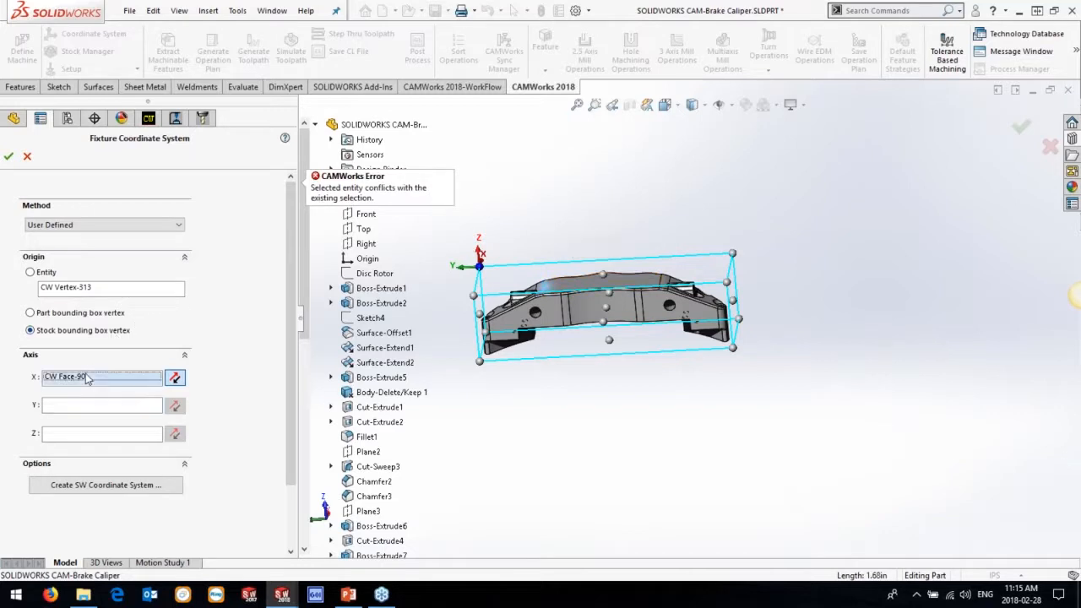
key(Delete)
click(78, 400)
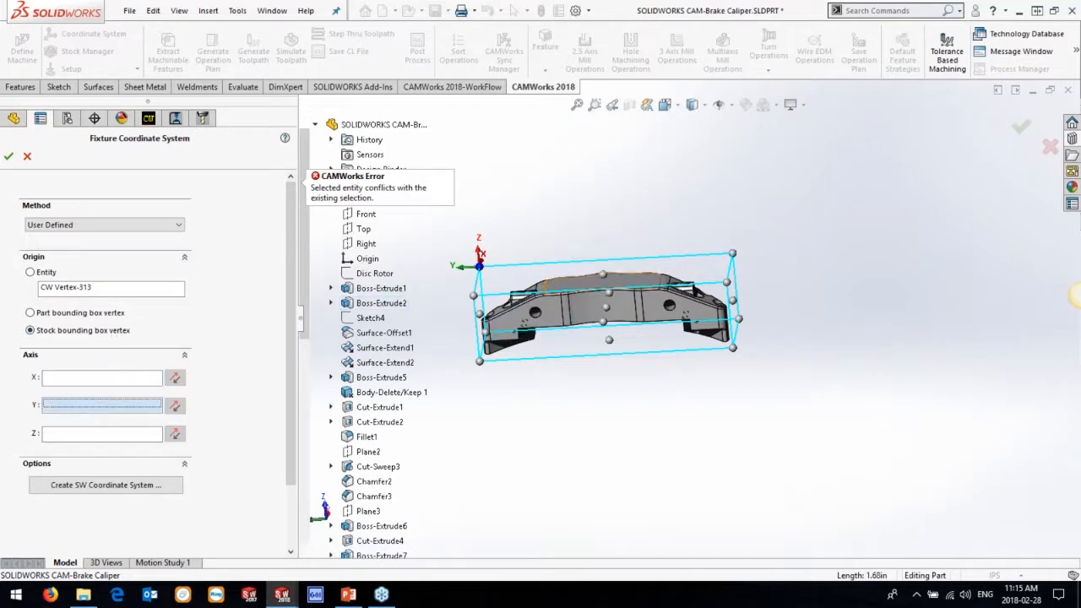
click(547, 292)
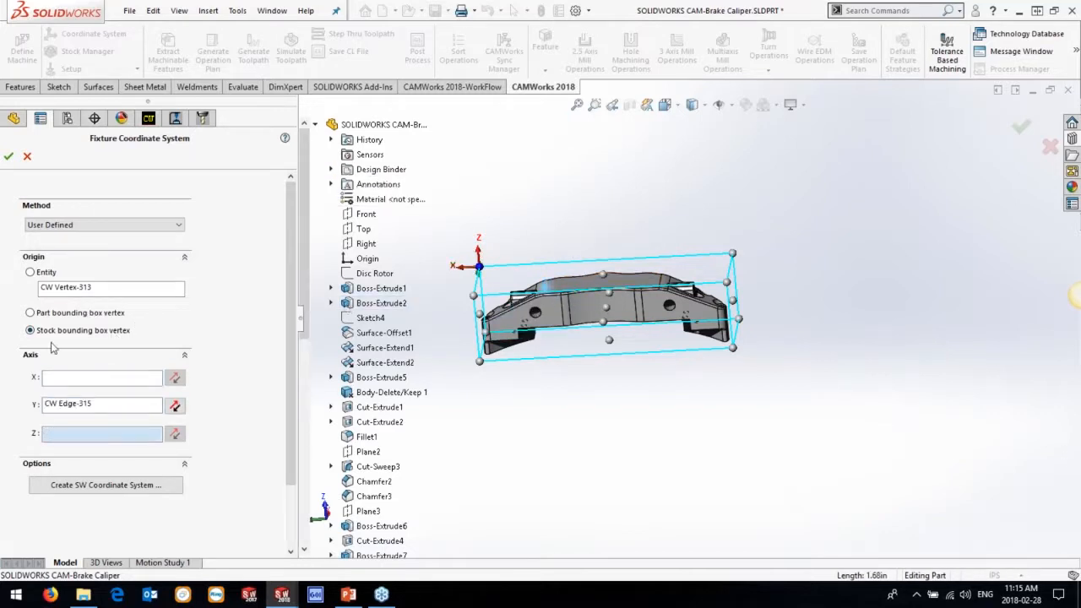
- Reverse the Y axis direction and accept the fixture coordinate system
click(174, 406)
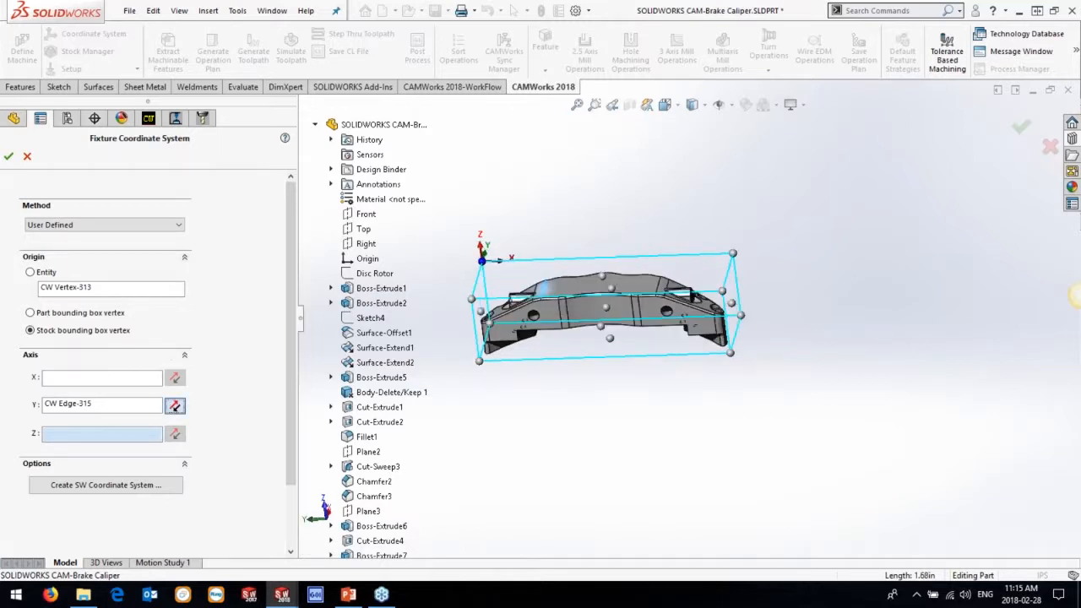
middle_drag(499, 190, 489, 262)
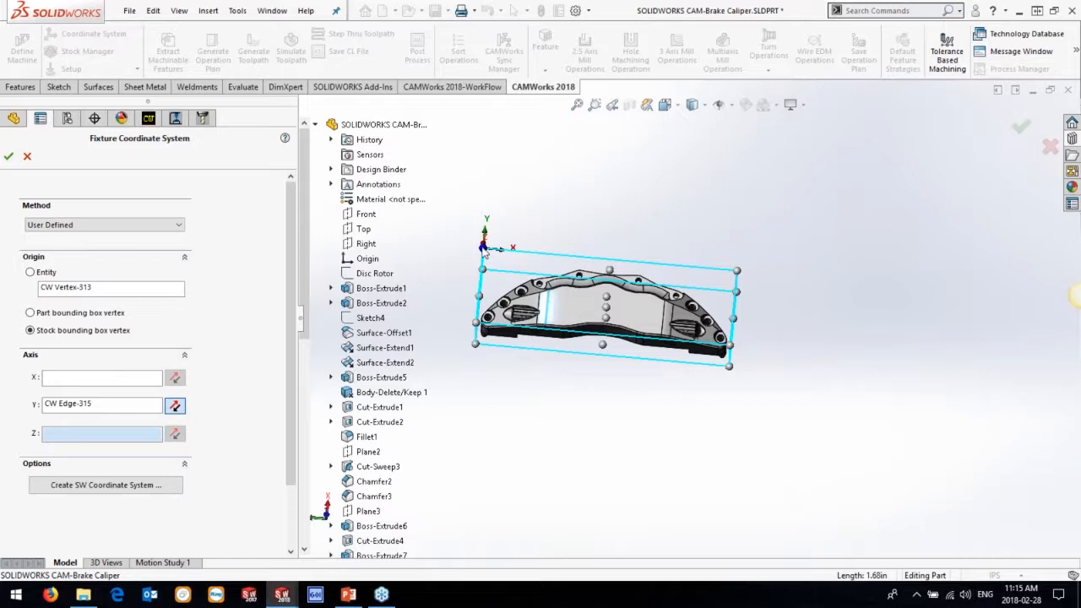
click(9, 157)
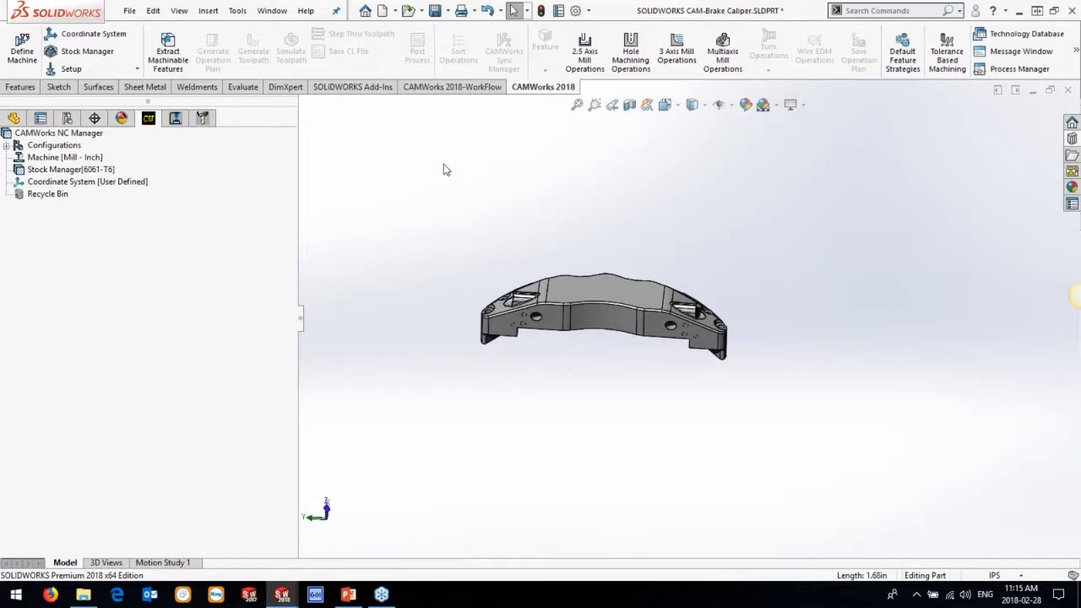
- Extract the part's machinable features and review the counterbore hole group, two irregular slots and a drilled hole group on the model
click(169, 53)
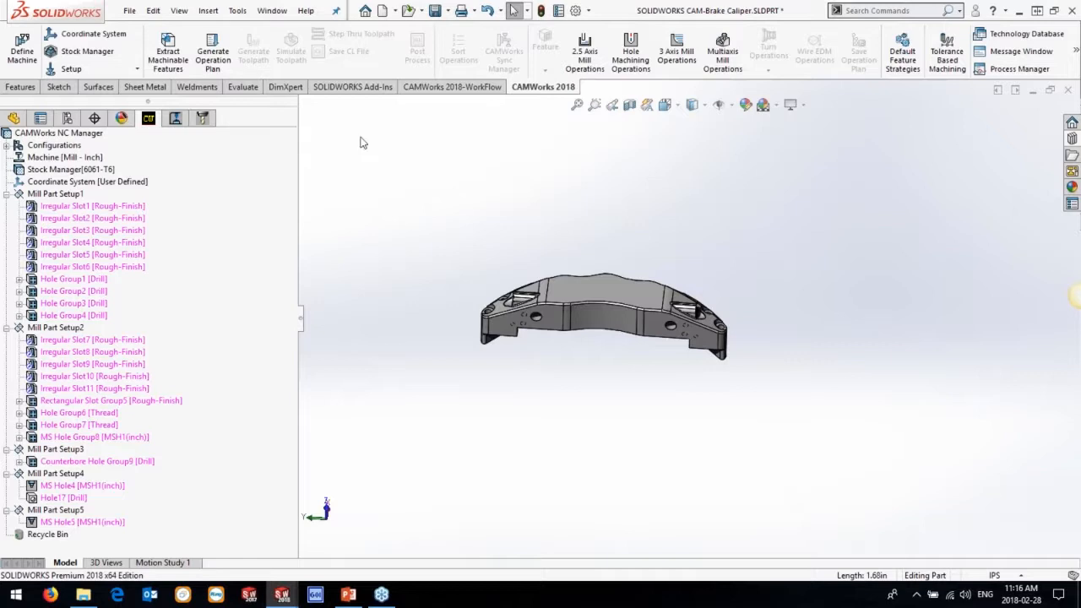
click(84, 462)
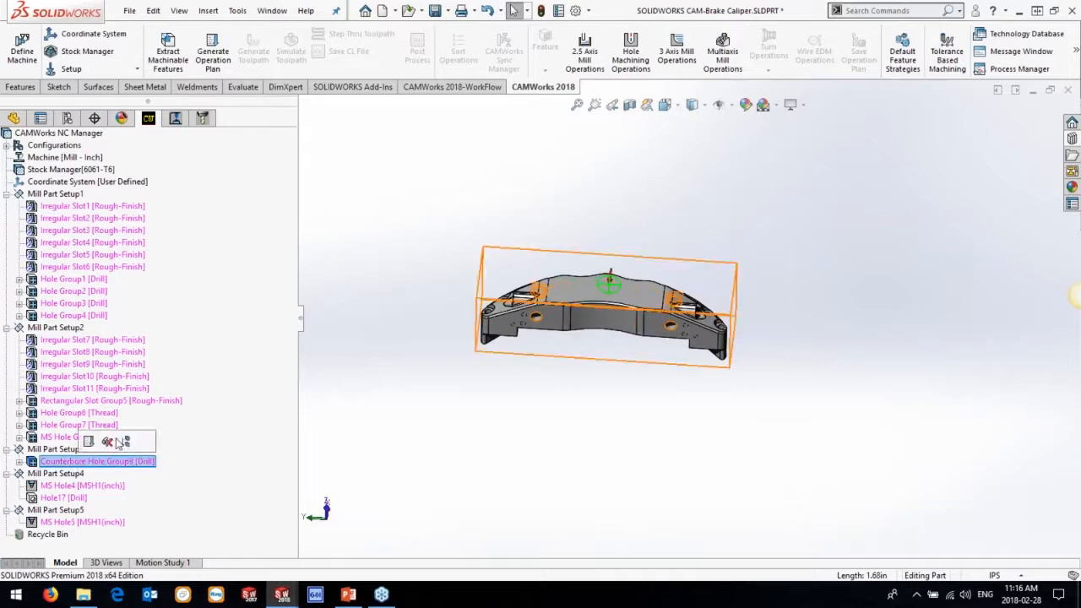
middle_drag(505, 270, 525, 406)
scroll(554, 299, down, 3)
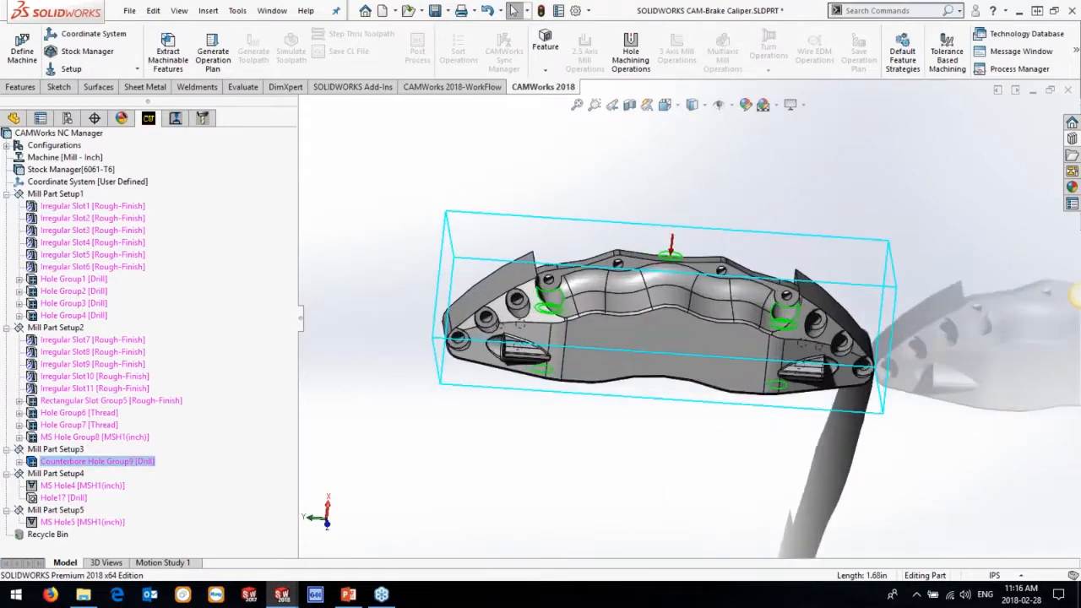
click(91, 364)
middle_drag(692, 359, 460, 298)
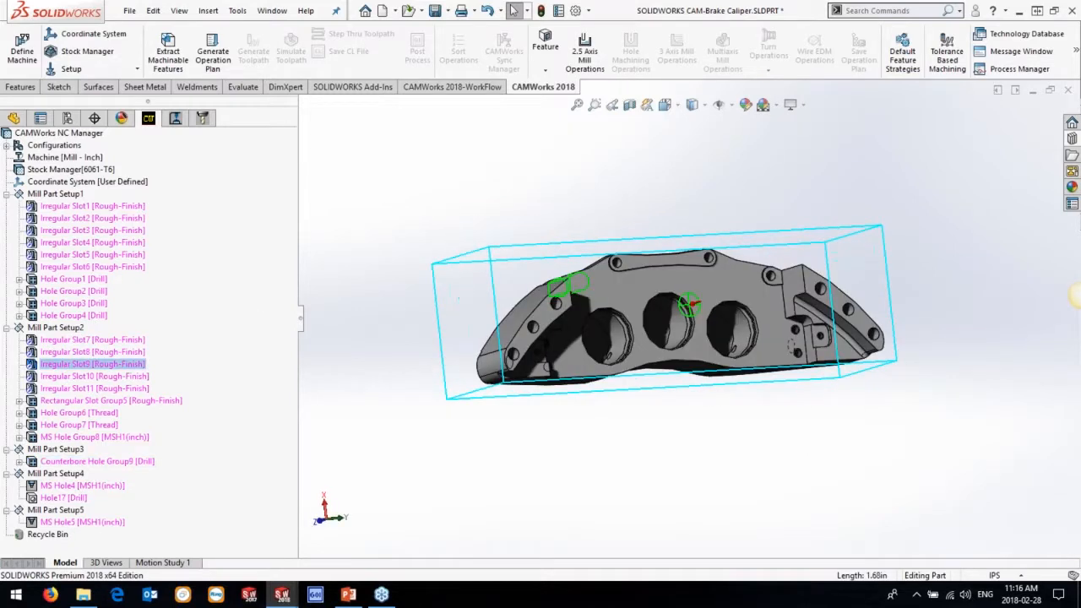
click(88, 231)
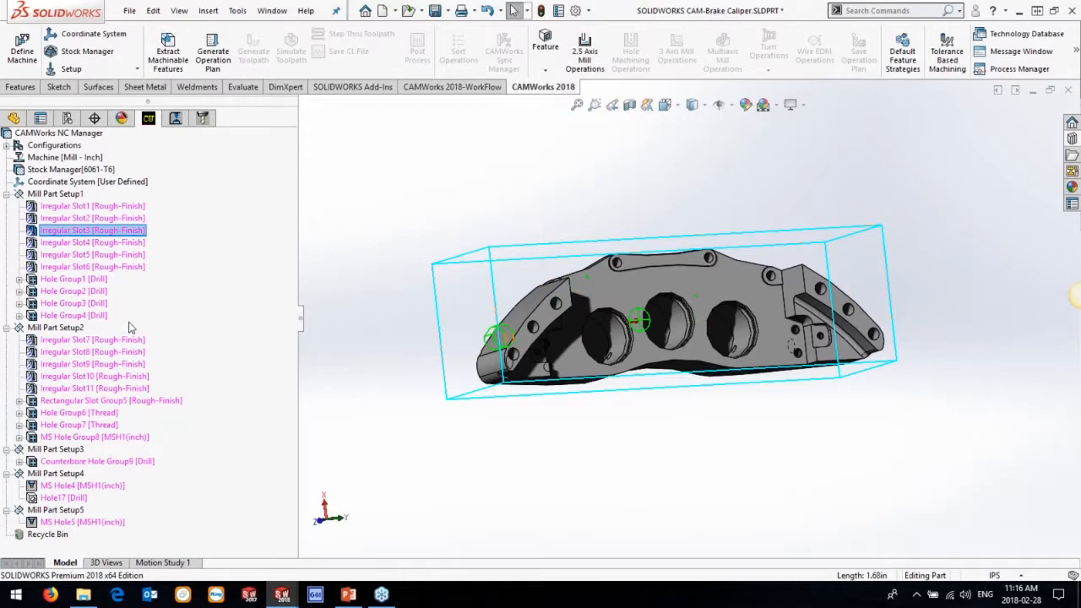
click(84, 292)
middle_drag(348, 390, 246, 360)
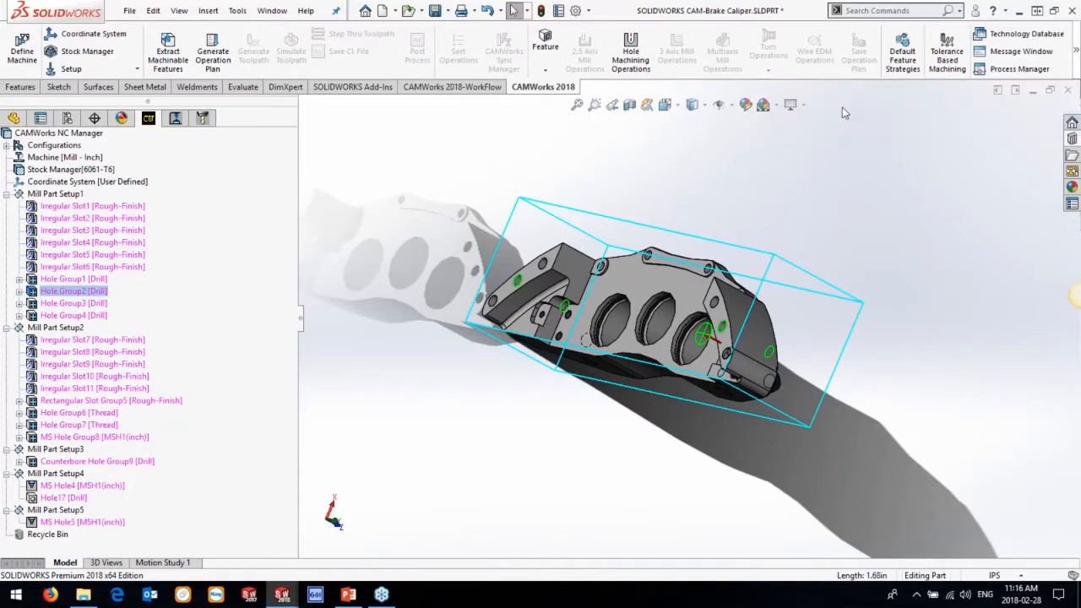
- Look through the mill feature recognition options and examine the orientation of Mill Part Setup1 on the caliper
click(685, 60)
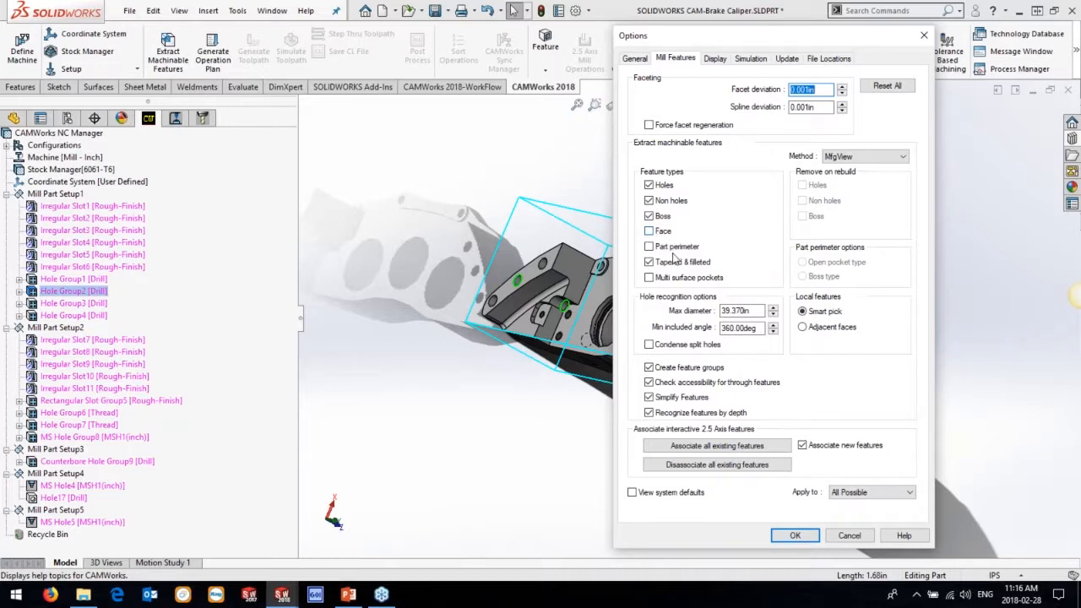
click(795, 535)
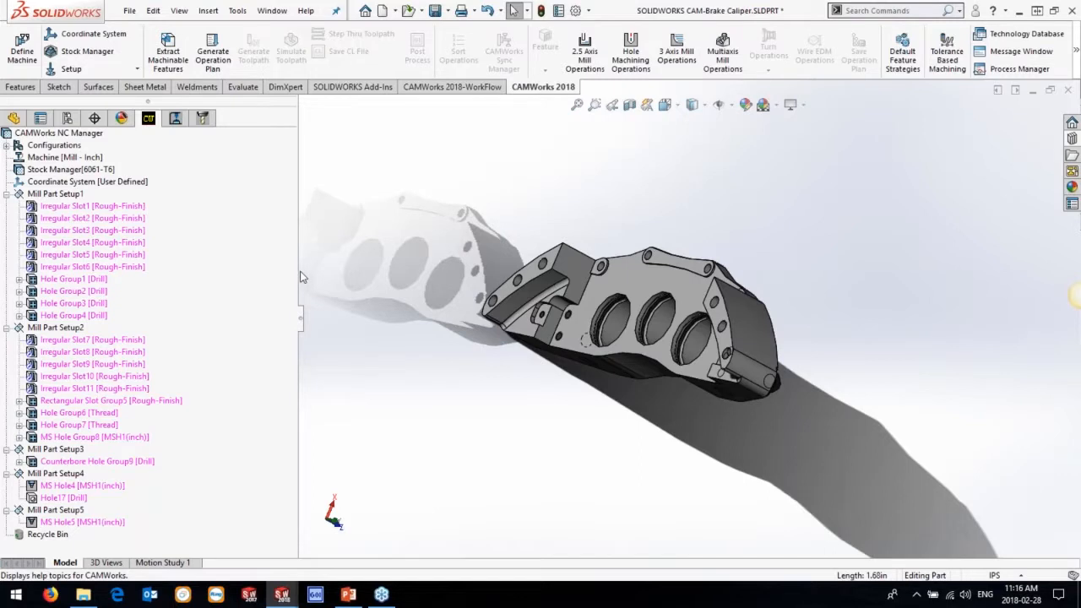
click(55, 194)
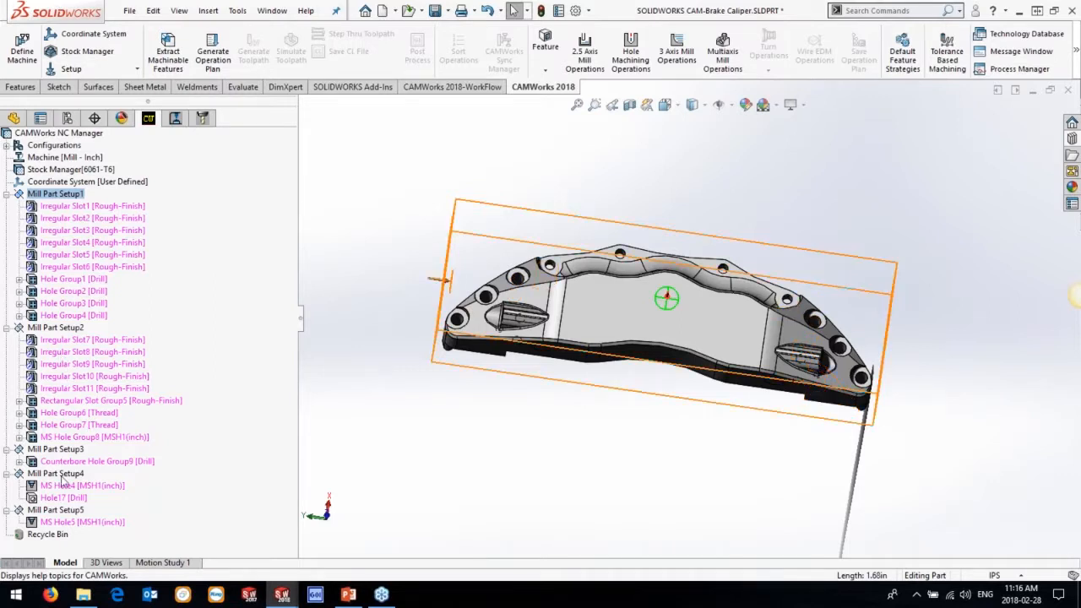
middle_drag(792, 457, 803, 359)
scroll(664, 327, down, 3)
scroll(664, 312, down, 3)
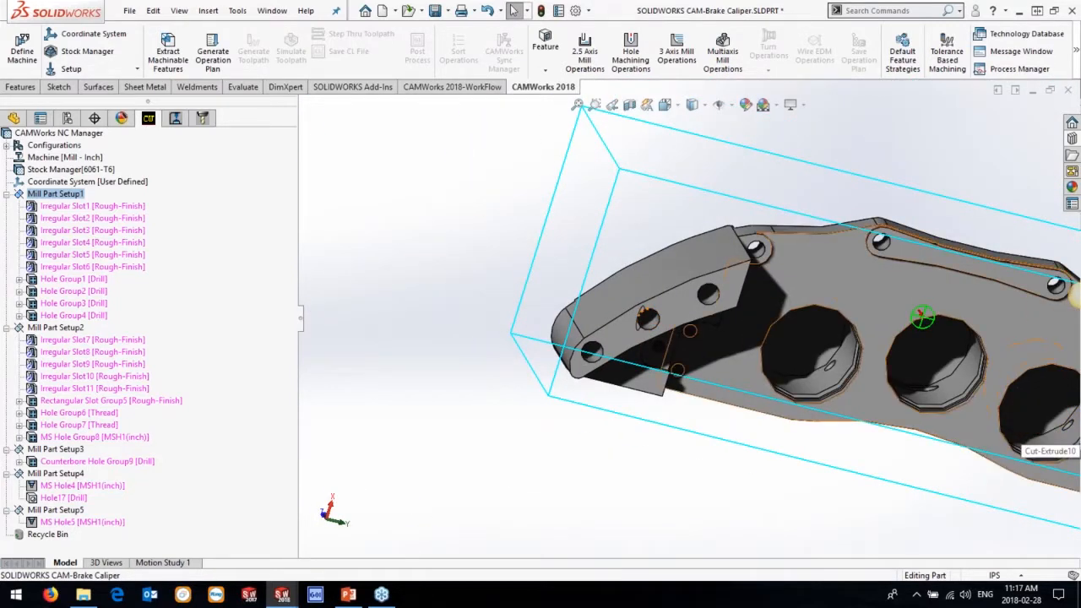
scroll(697, 330, up, 2)
middle_drag(782, 348, 768, 340)
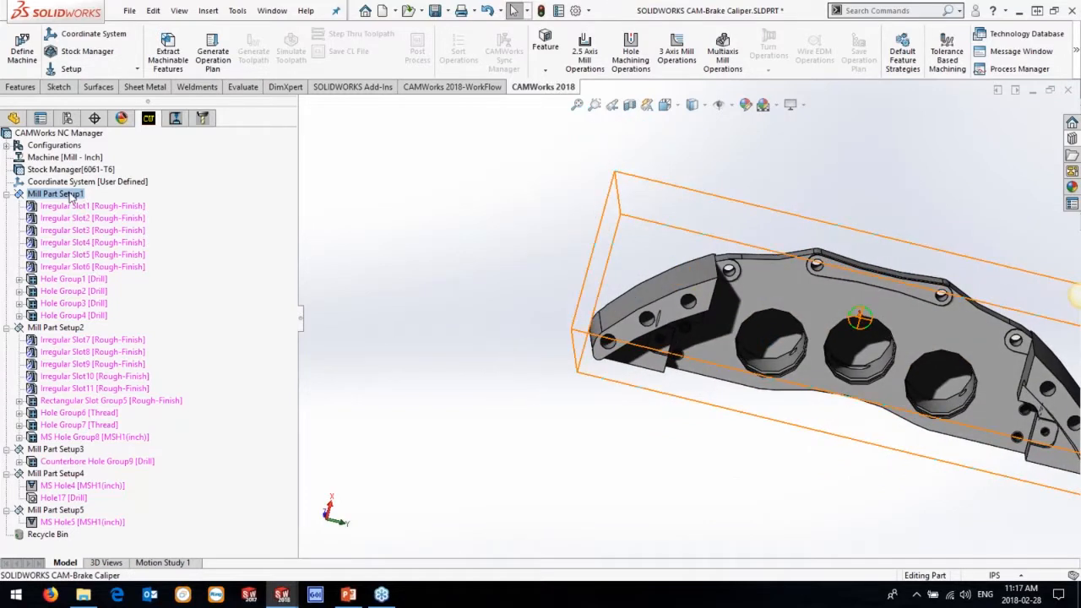
- Start a 2.5 axis face feature in Mill Part Setup1 and select the caliper's broad outer face
right_click(72, 197)
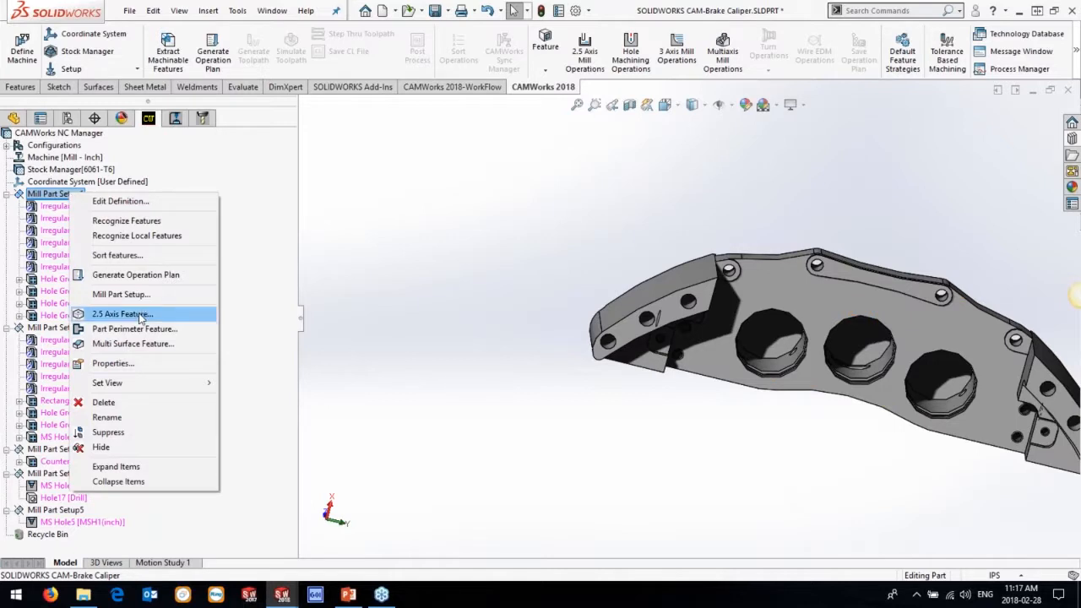
click(123, 314)
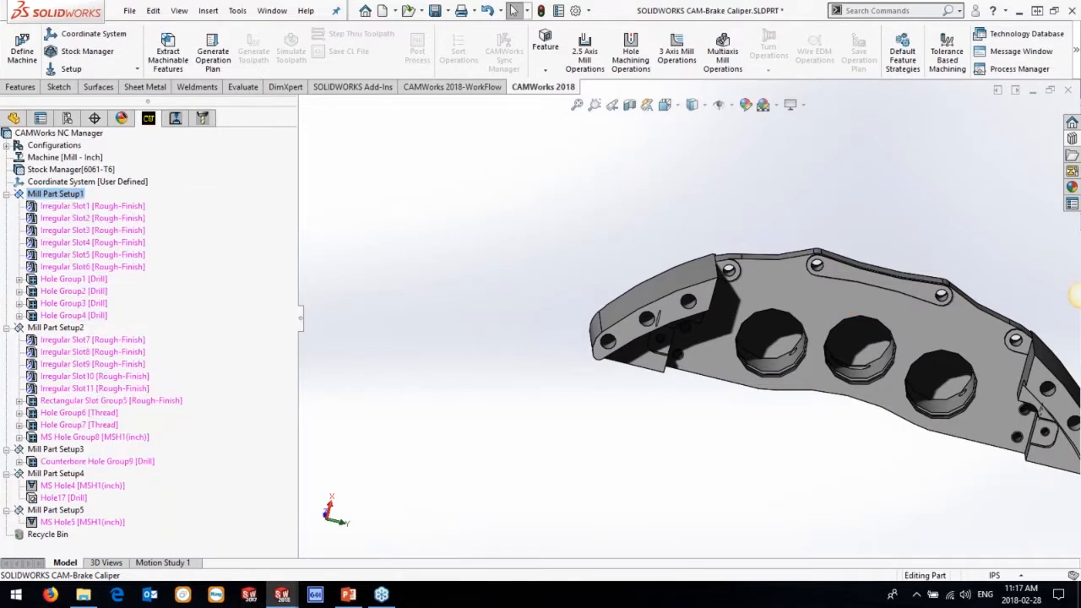
click(131, 270)
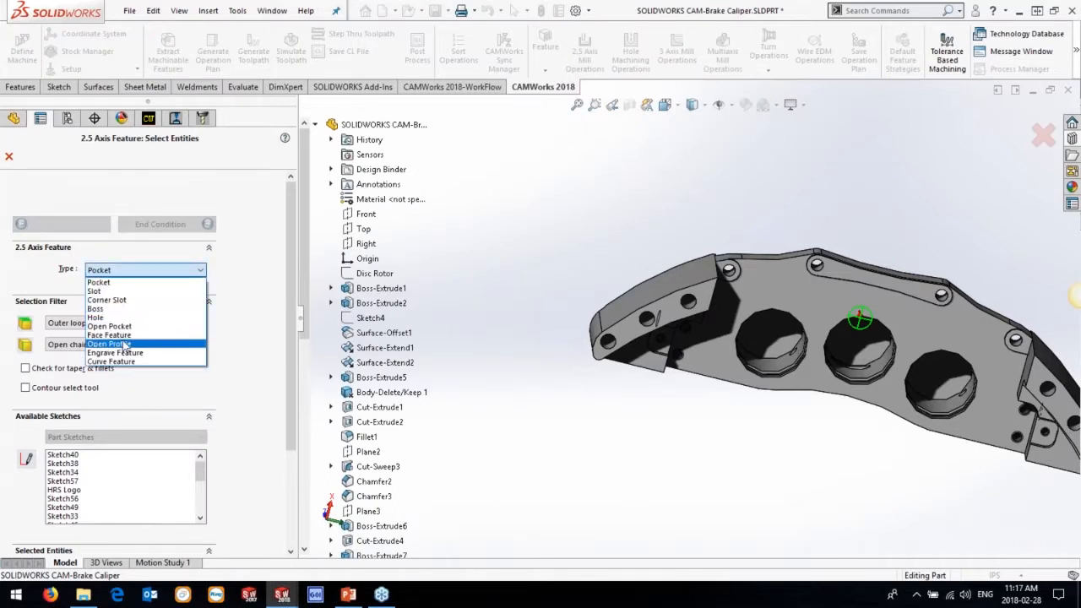
click(134, 330)
mouse_move(558, 283)
middle_down()
mouse_move(770, 278)
mouse_move(853, 311)
middle_up()
click(843, 311)
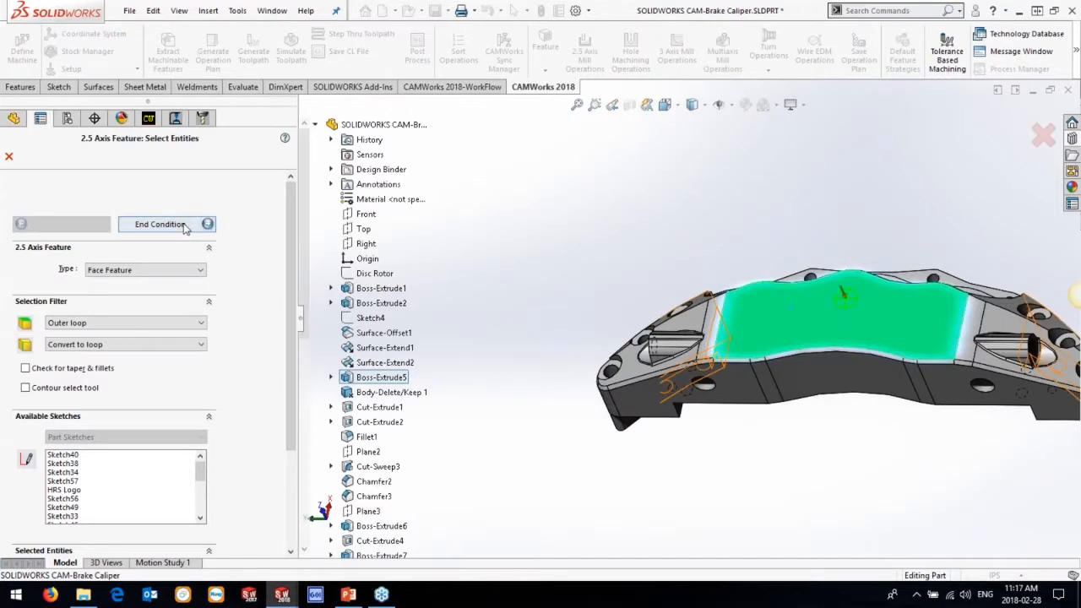
- Accept the face feature with the Finish strategy up to the stock and move it to the start of Mill Part Setup1
click(161, 224)
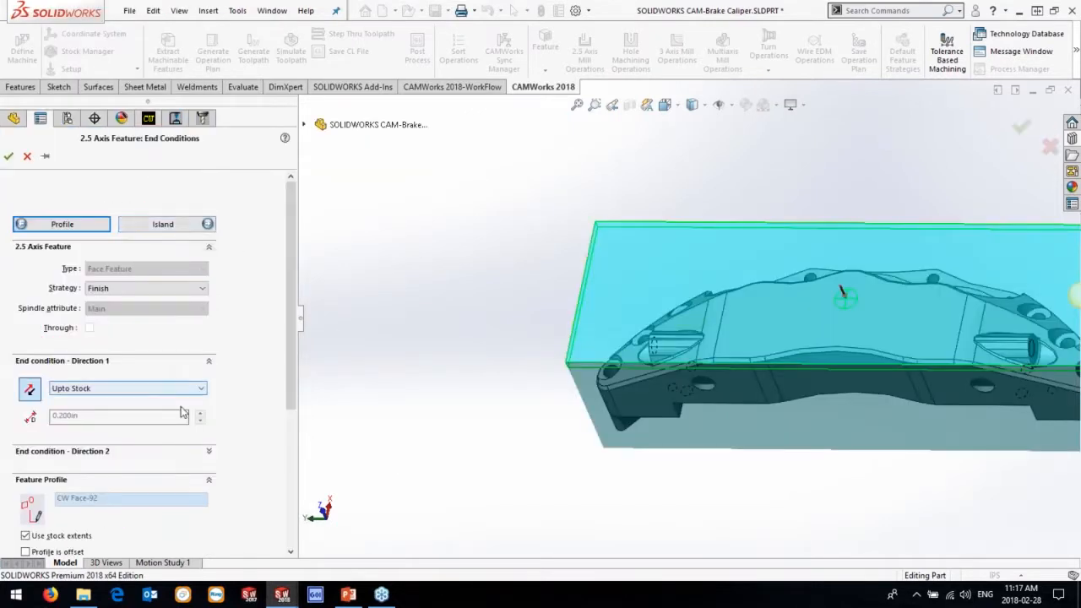
middle_drag(424, 430, 434, 265)
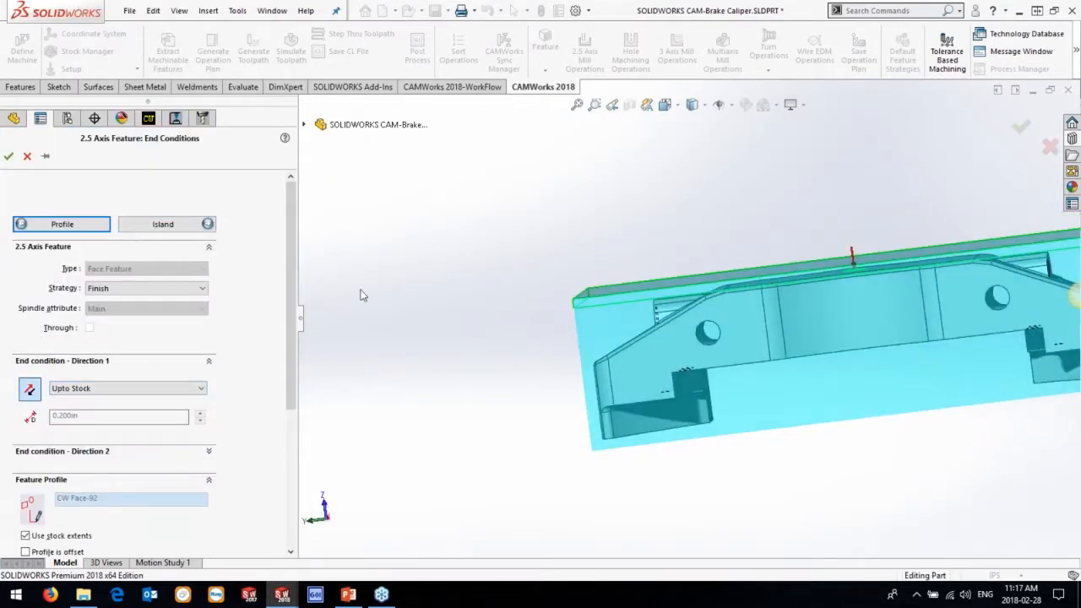
click(9, 156)
drag(110, 330, 77, 206)
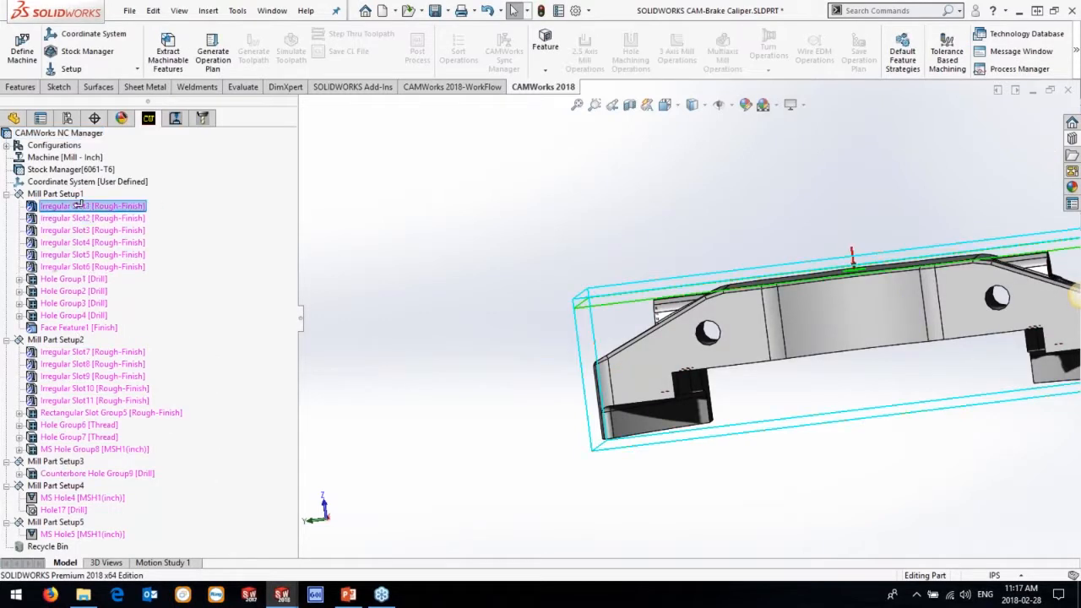
- Start a part perimeter feature in Mill Part Setup1 and set its feature type to Boss
right_click(54, 193)
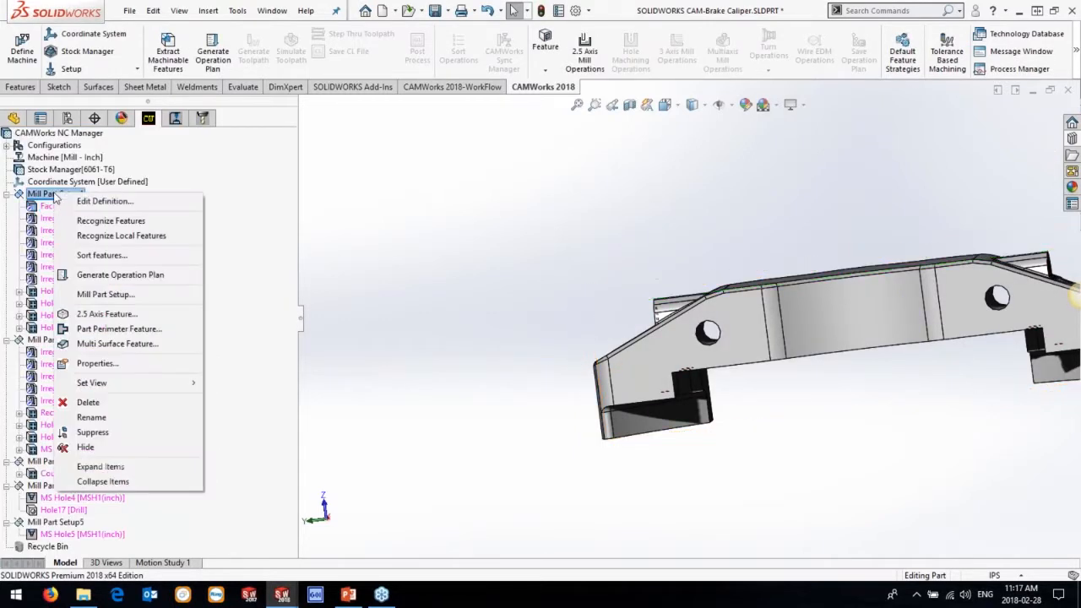
click(127, 330)
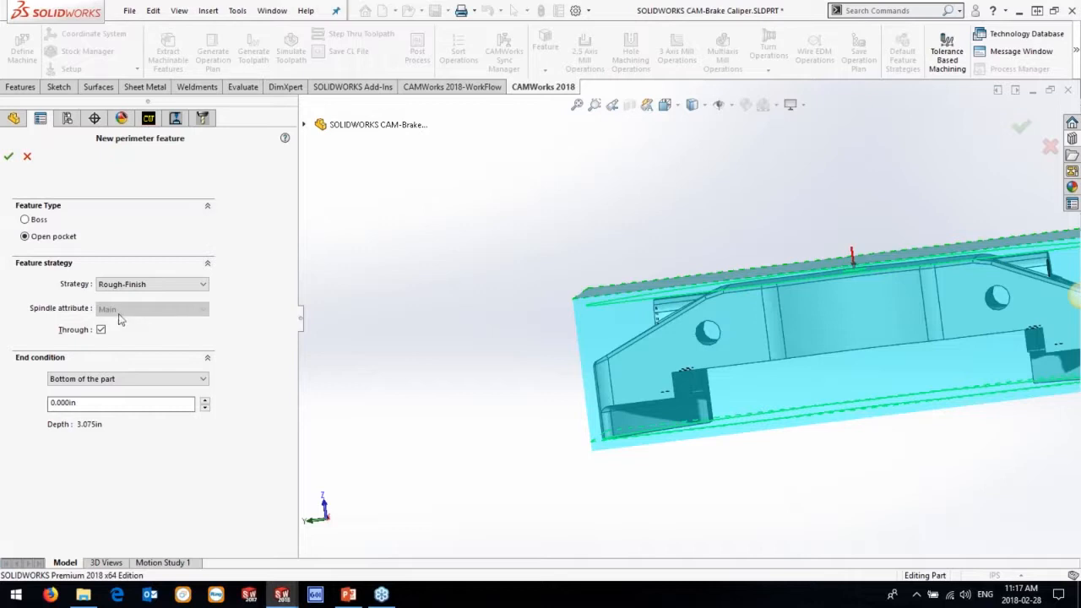
click(37, 221)
- Set the perimeter boss's end condition offset from the bottom of the part to -1.200 in and accept the feature
click(205, 402)
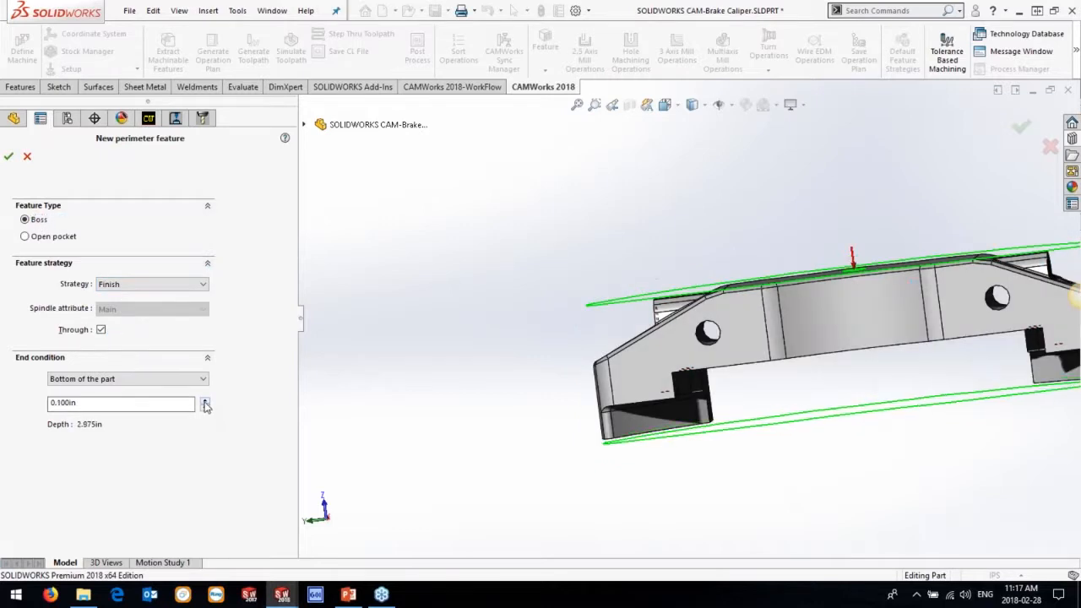
click(204, 402)
click(205, 402)
click(204, 410)
click(204, 410)
click(205, 410)
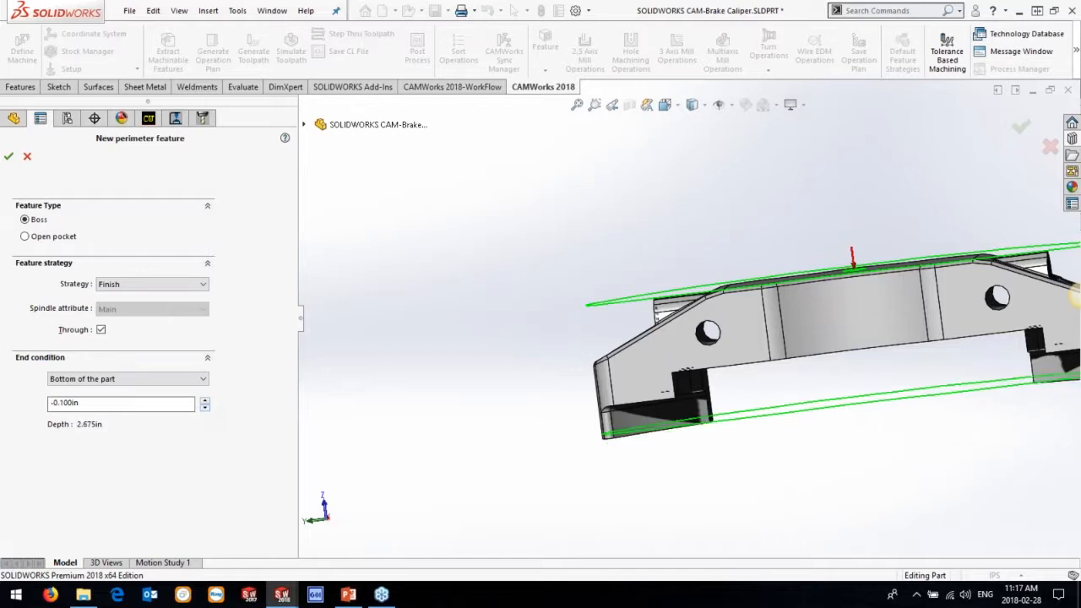
click(204, 410)
click(205, 410)
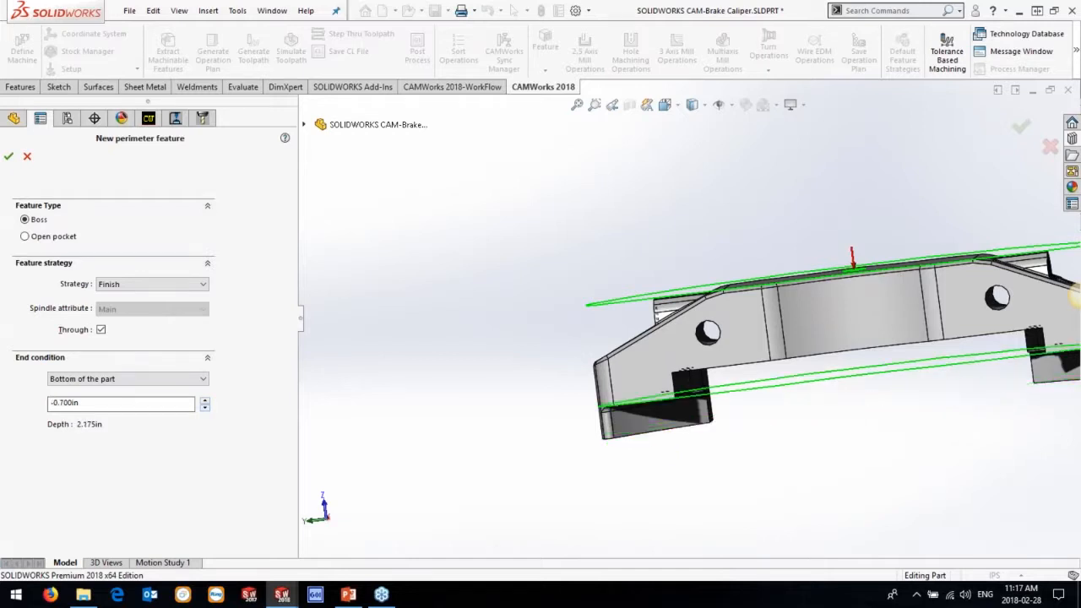
click(204, 409)
click(204, 409)
click(204, 409)
click(204, 410)
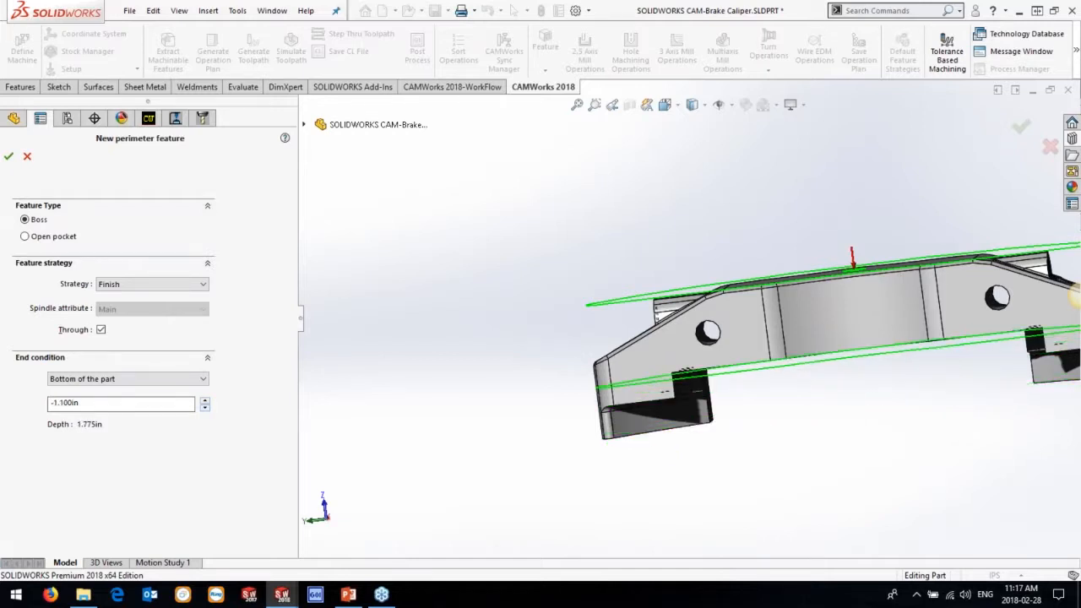
click(205, 410)
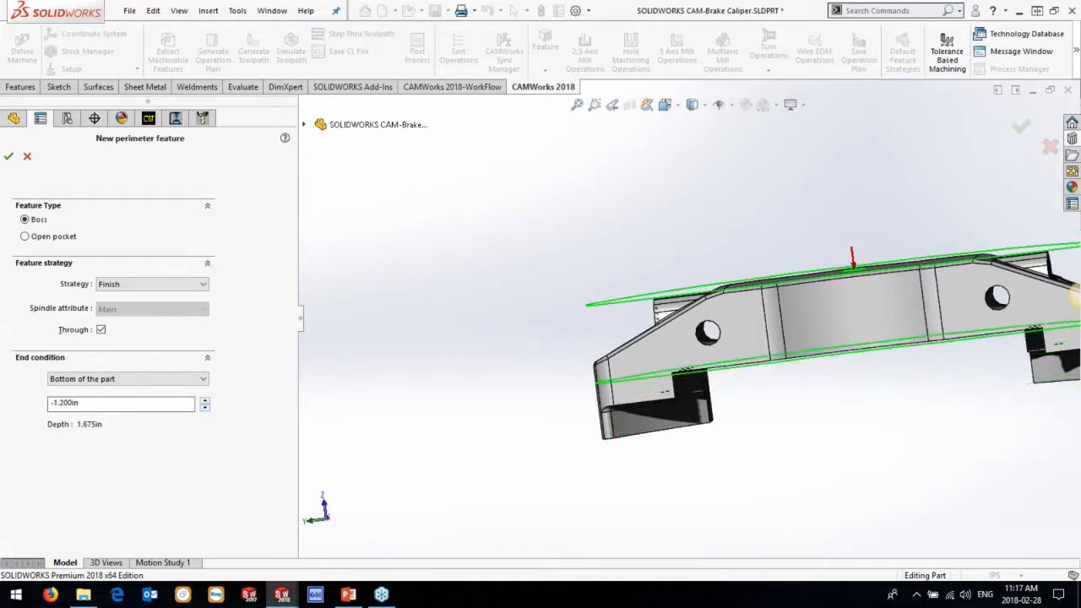
click(8, 156)
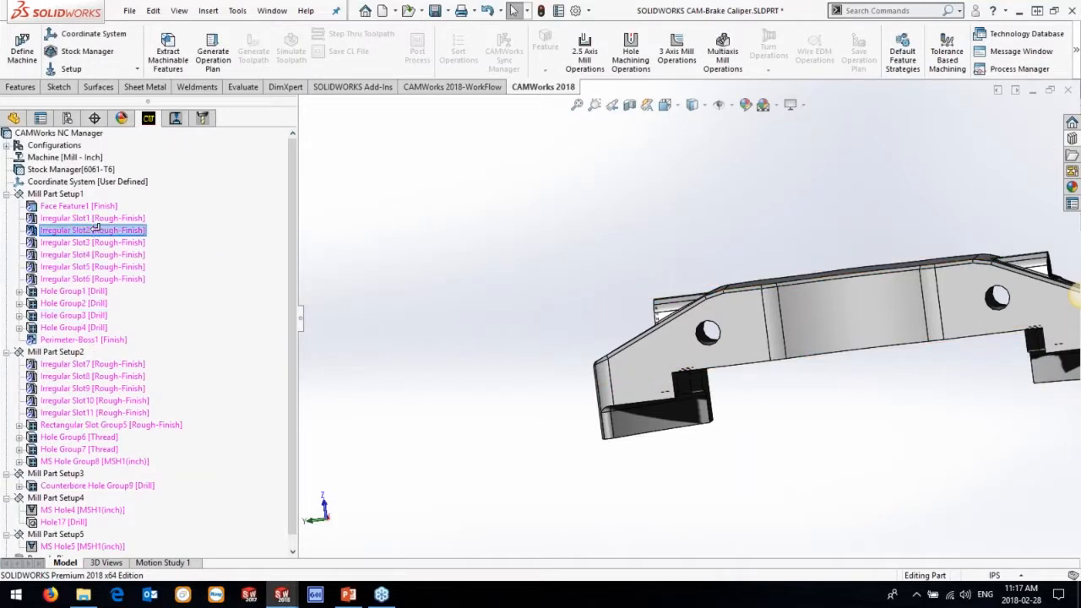
- Move the perimeter boss feature directly below the face feature in Mill Part Setup1
click(91, 254)
click(92, 218)
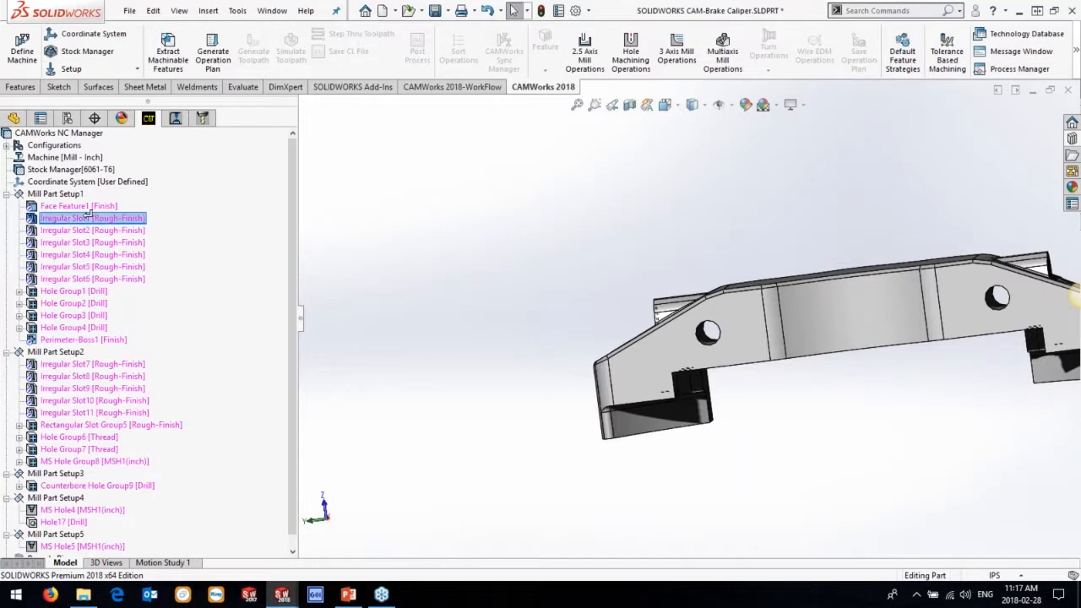
click(78, 205)
- Start a multi surface feature in Mill Part Setup1 and set its strategy to Area Clearance, Z Level
middle_drag(531, 302, 760, 326)
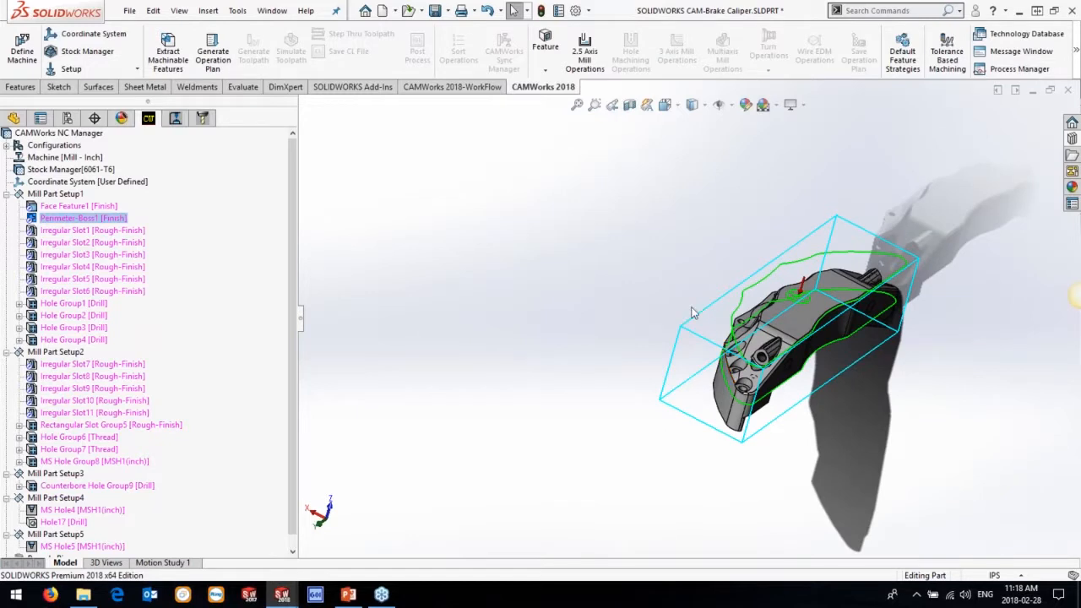
right_click(58, 195)
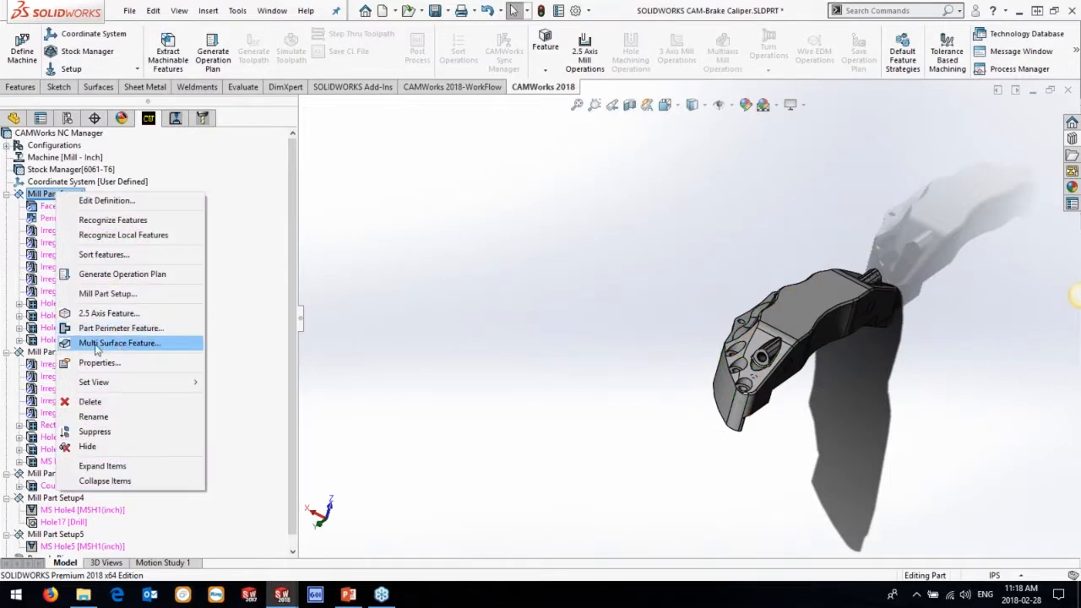
click(97, 346)
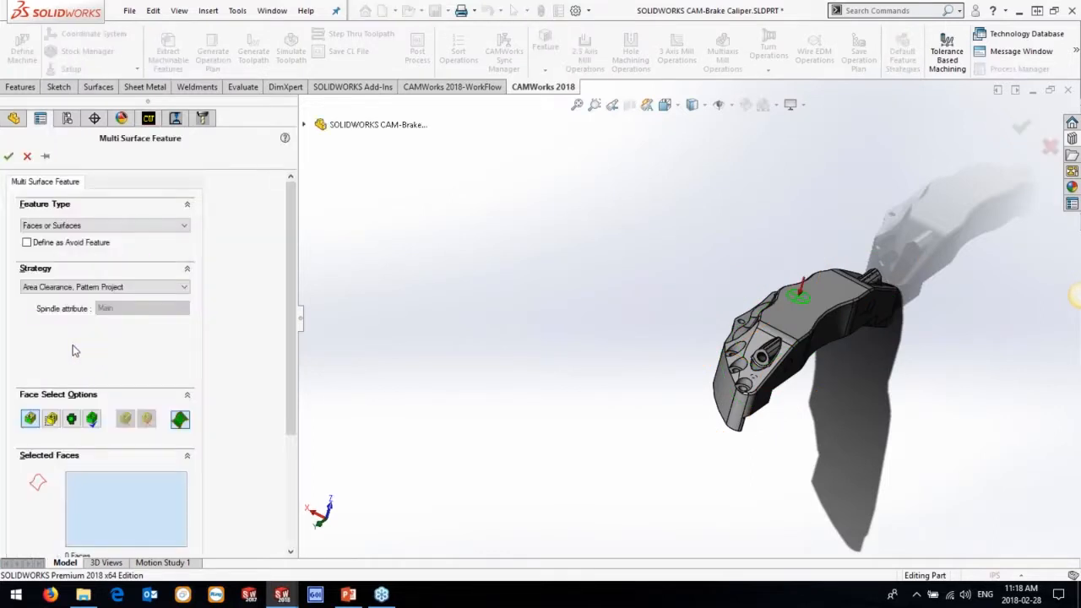
click(79, 288)
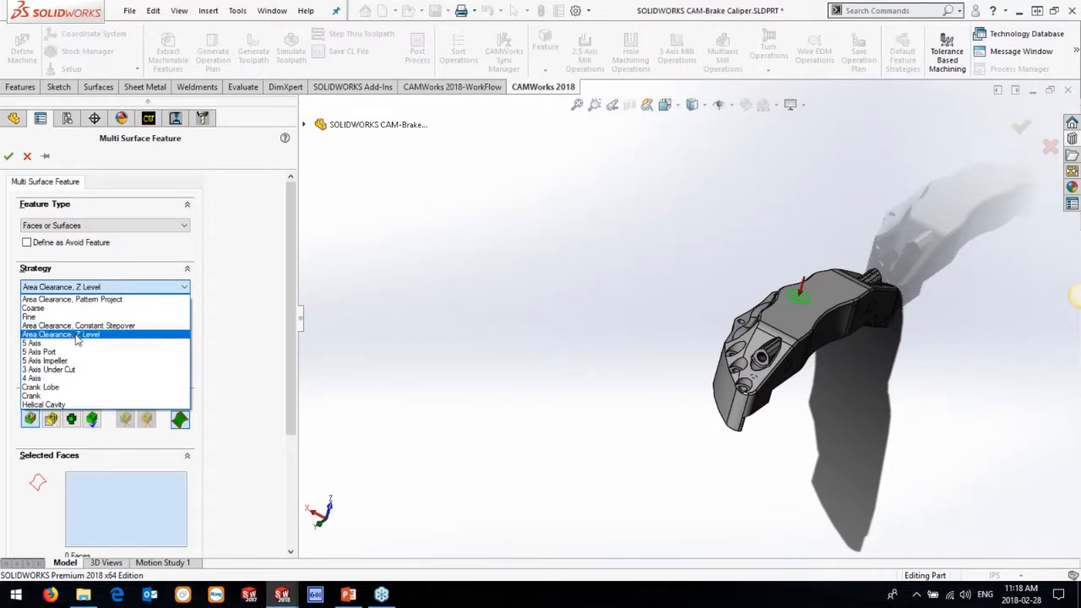
click(77, 336)
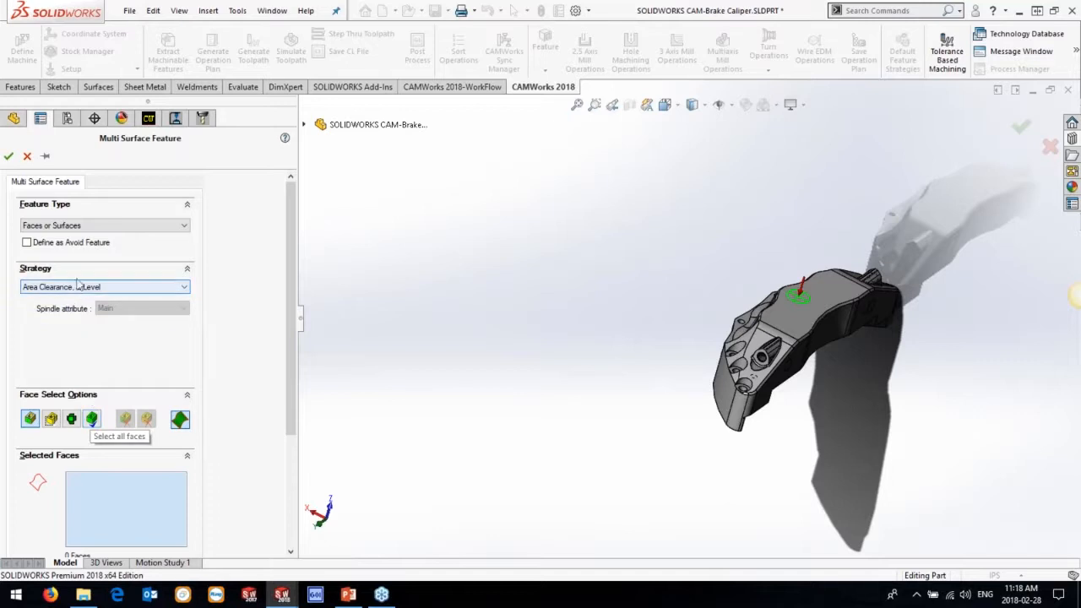
click(78, 286)
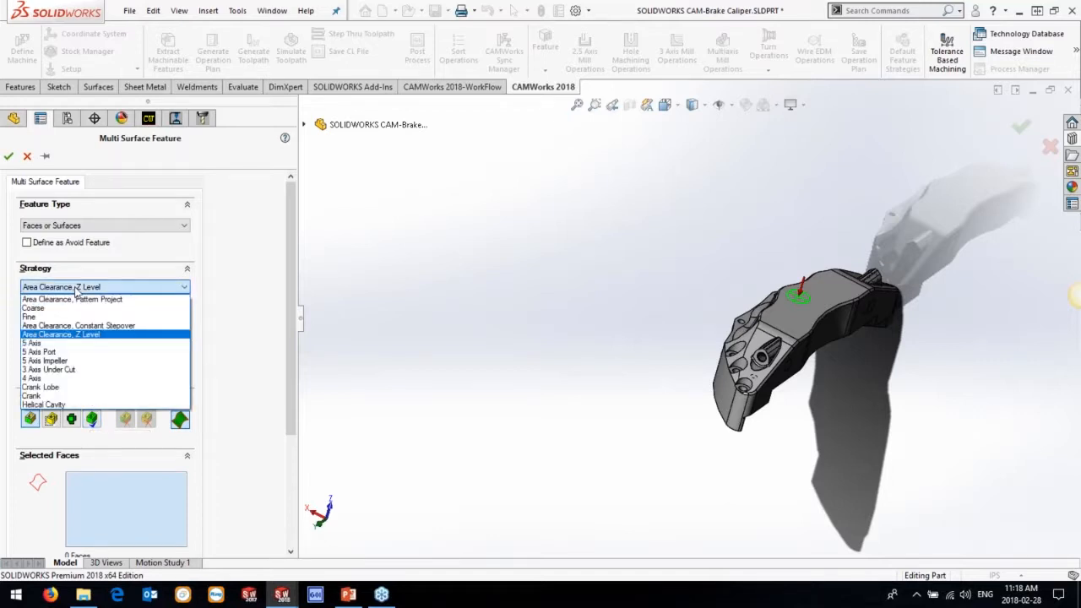
click(76, 288)
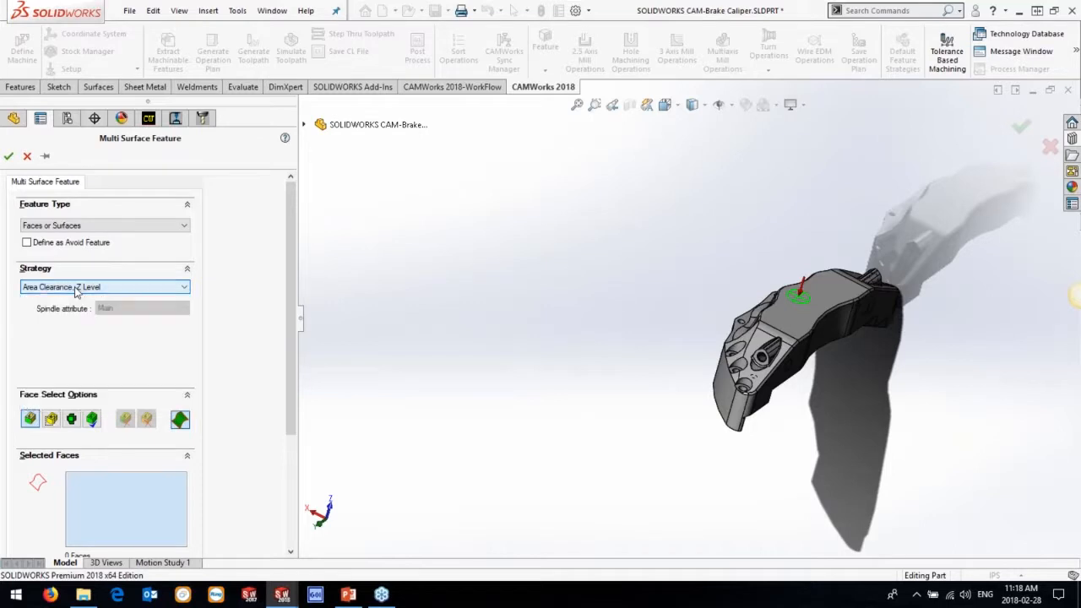
- Accept the multi surface feature with all part faces selected and move it between the face feature and the perimeter boss
click(91, 419)
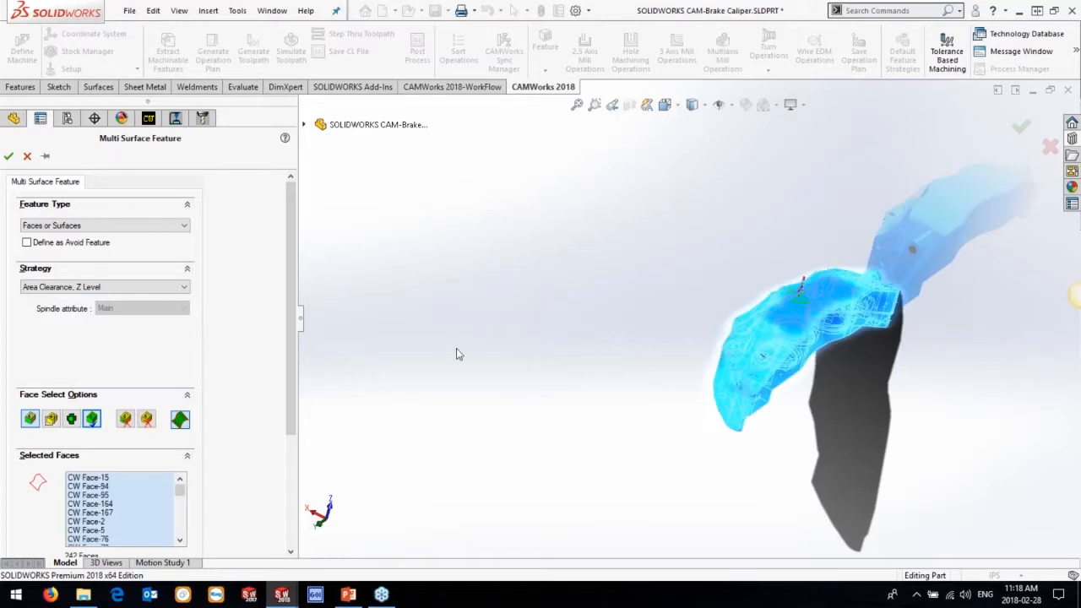
click(9, 156)
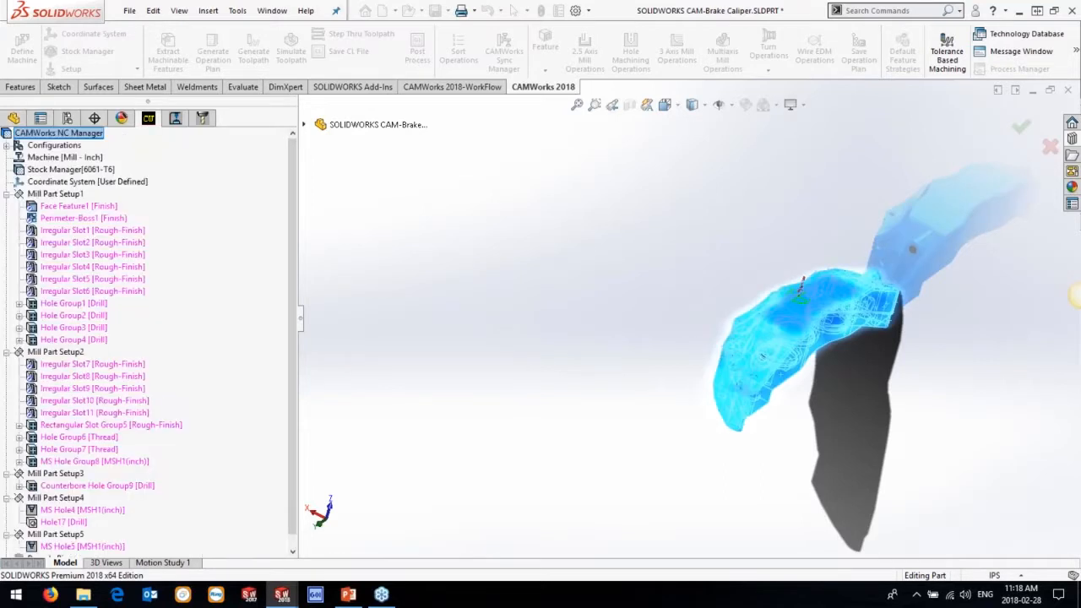
drag(78, 350, 76, 218)
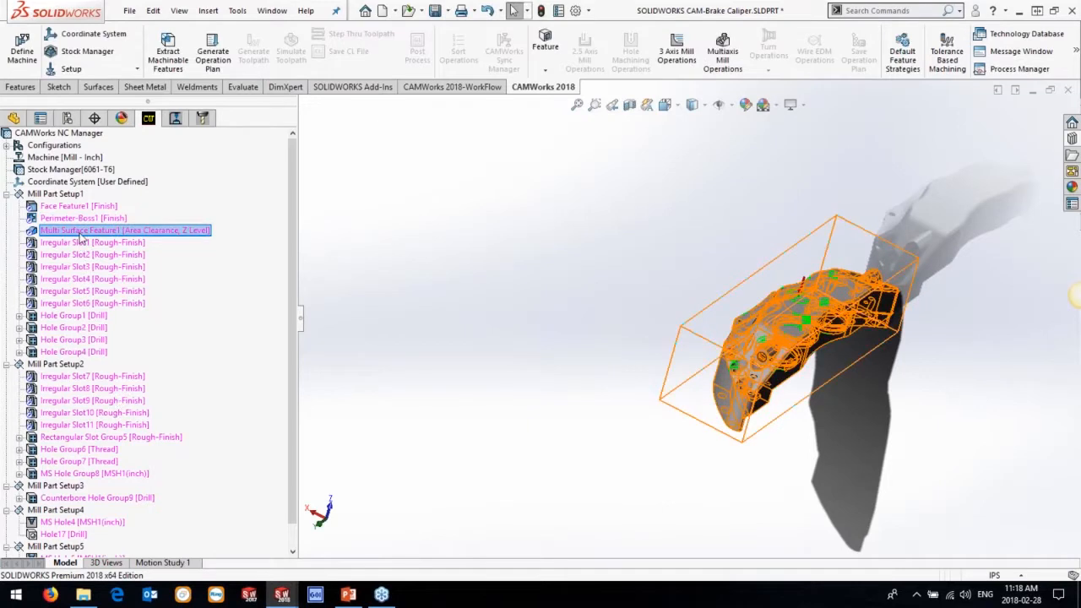
drag(82, 234, 81, 210)
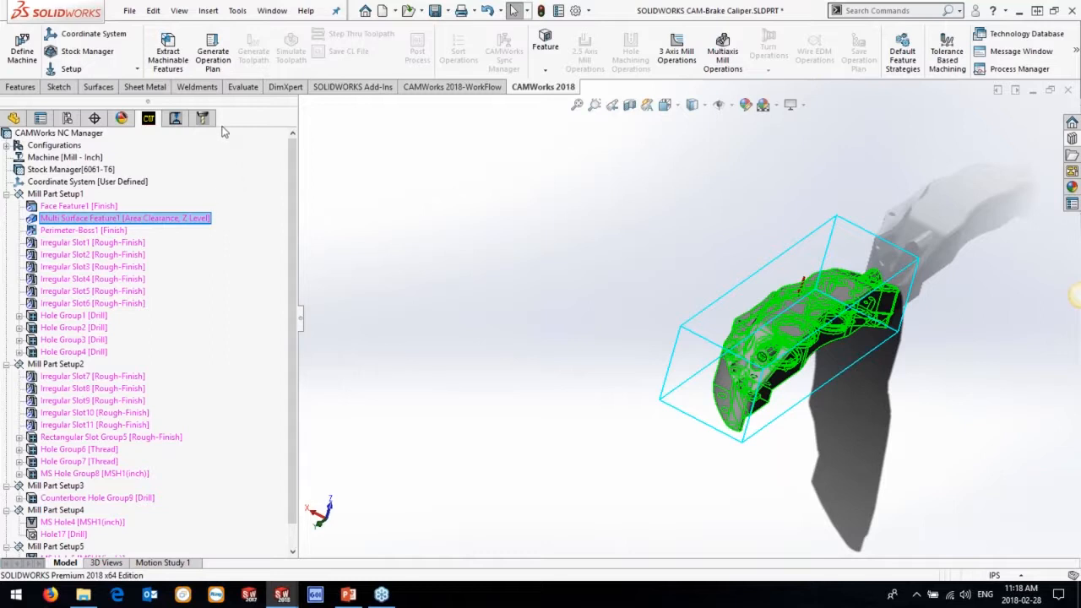
- Generate the operation plan for all machinable features and calculate the toolpaths for its operations
click(216, 61)
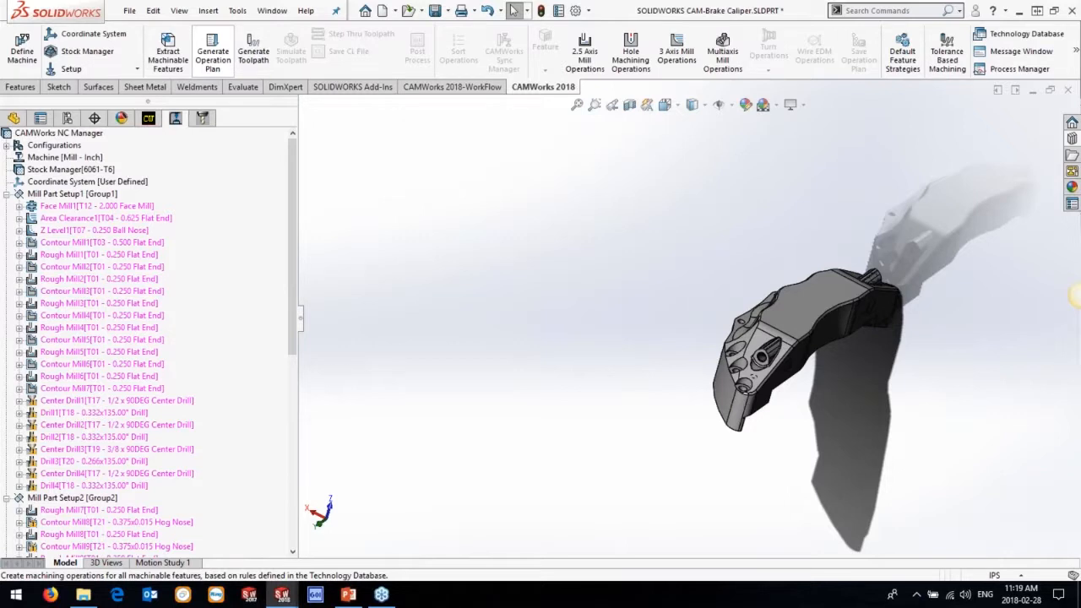
click(253, 54)
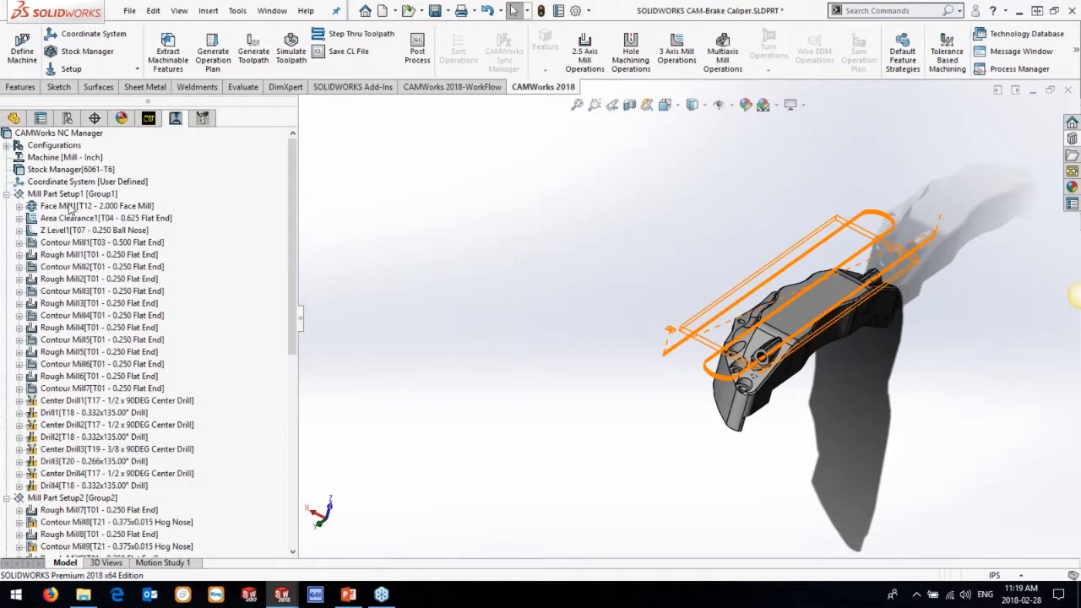
- Examine the face mill, area clearance, Z level and Rough Mill3 toolpaths and the operations listed under the other setups
click(71, 208)
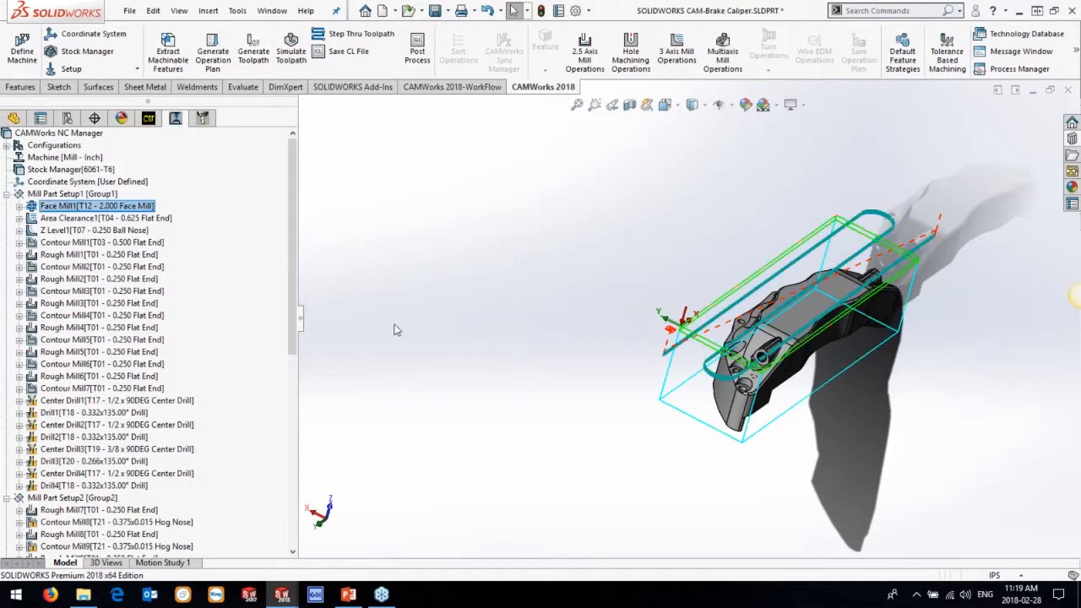
click(78, 219)
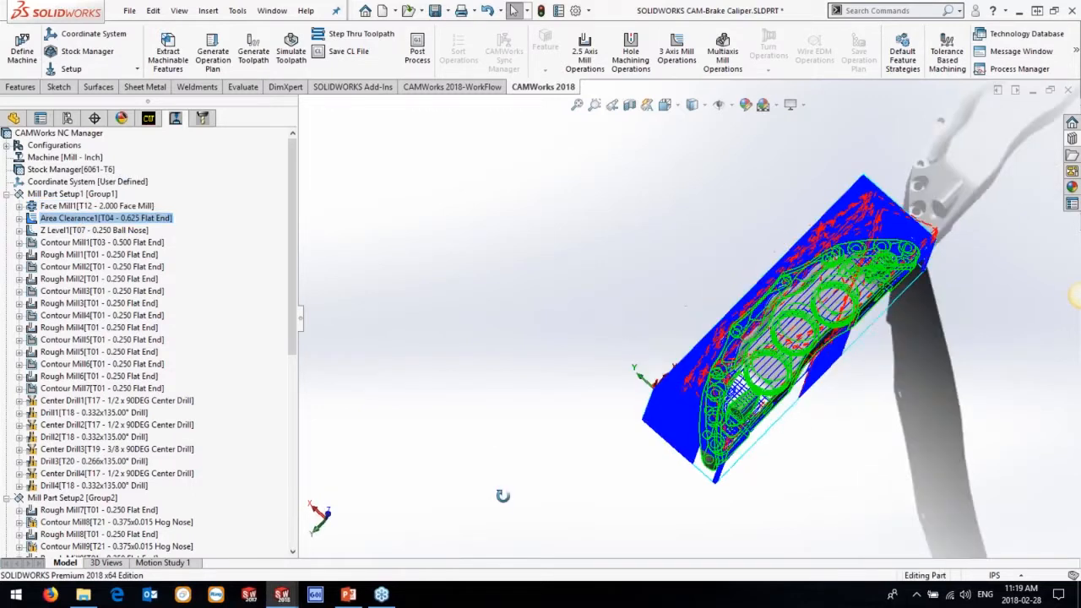
middle_drag(504, 532, 503, 473)
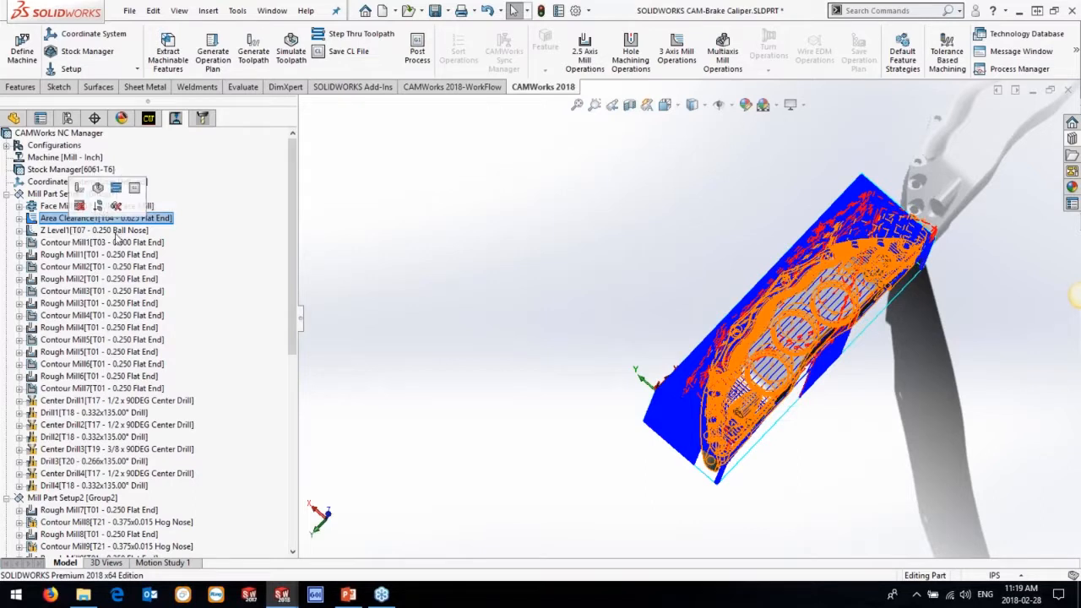
click(93, 231)
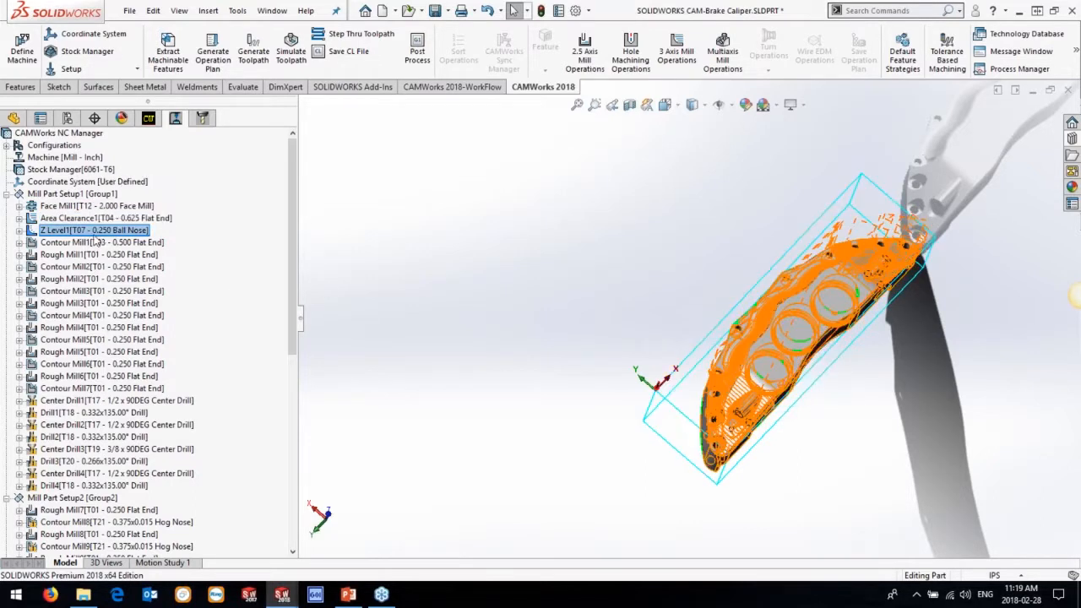
click(85, 303)
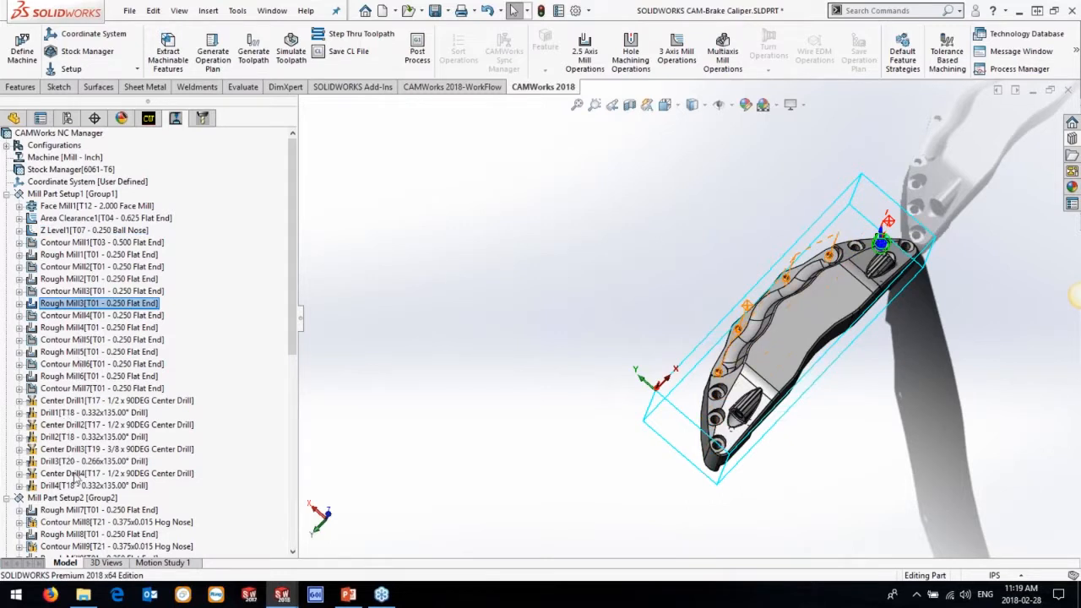
scroll(97, 324, down, 10)
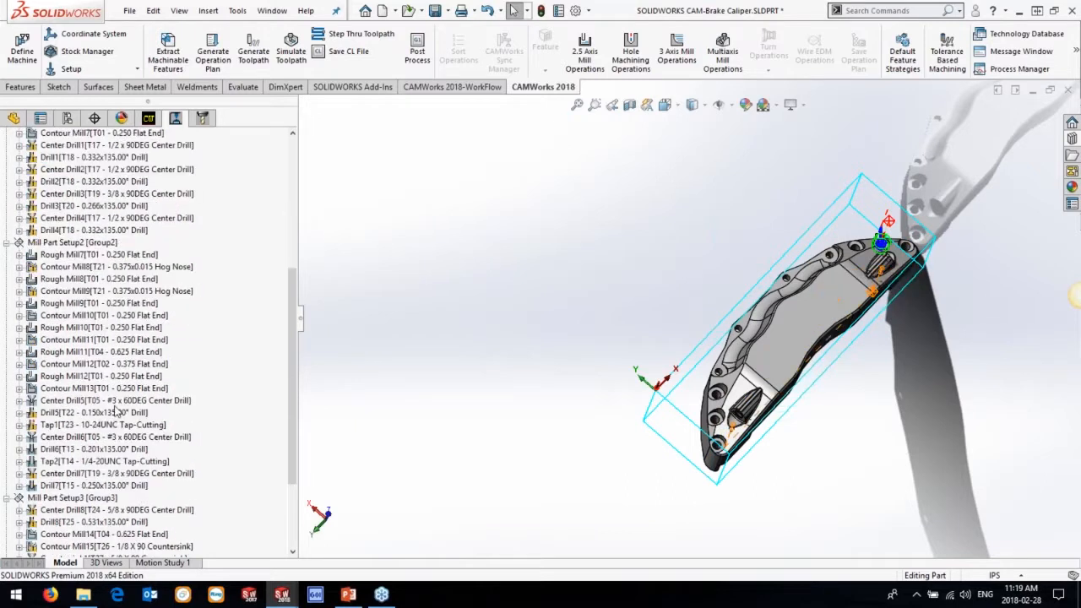
scroll(98, 323, down, 1)
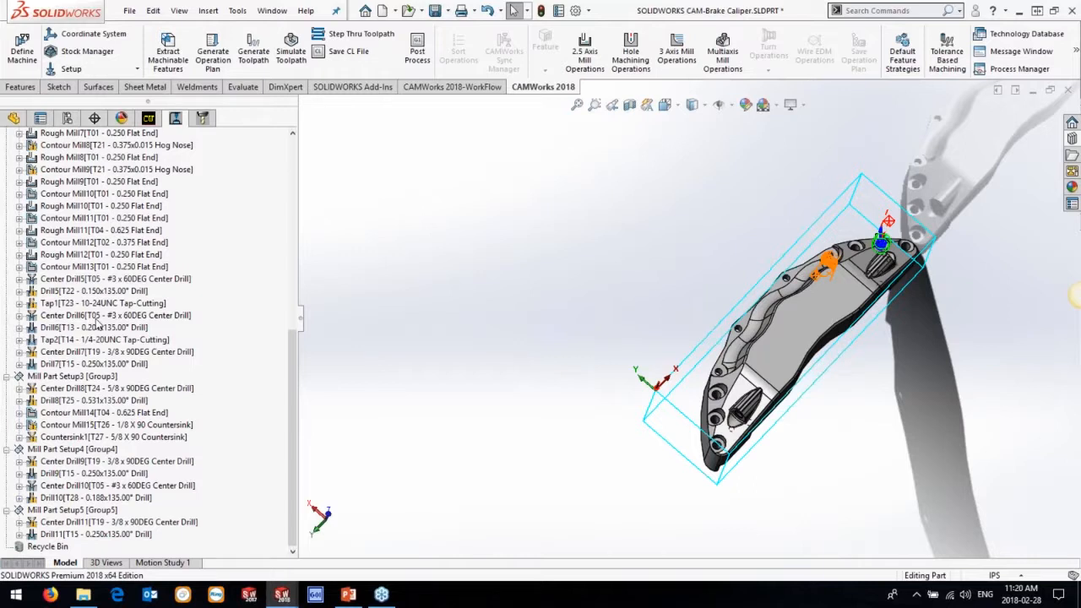
- Run the toolpath simulation in End mode, view the stock removal from the side, and close the simulation
scroll(628, 306, up, 3)
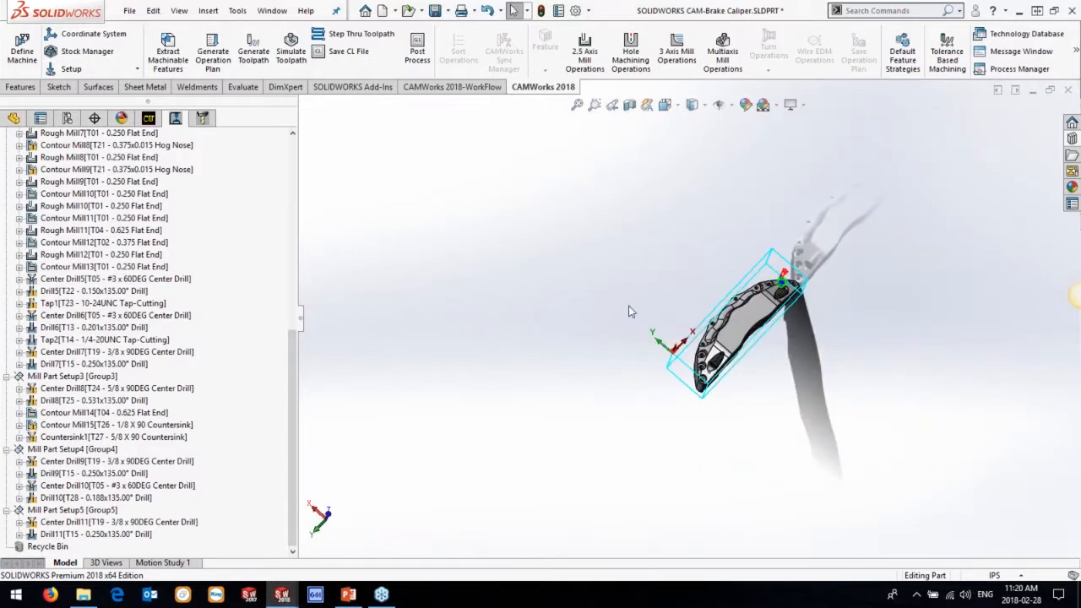
scroll(754, 306, down, 6)
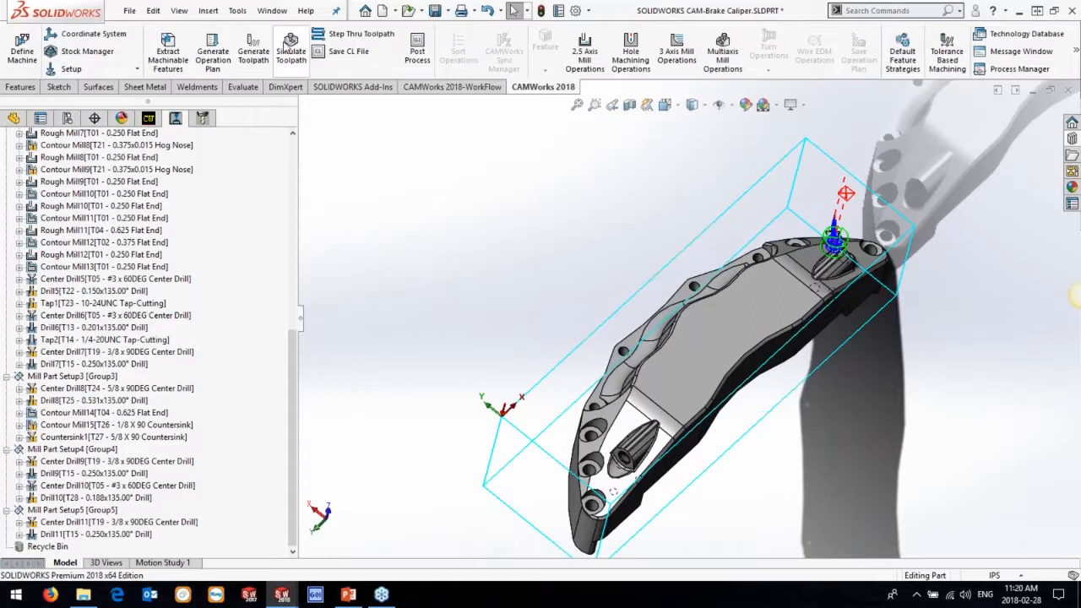
click(285, 46)
click(87, 237)
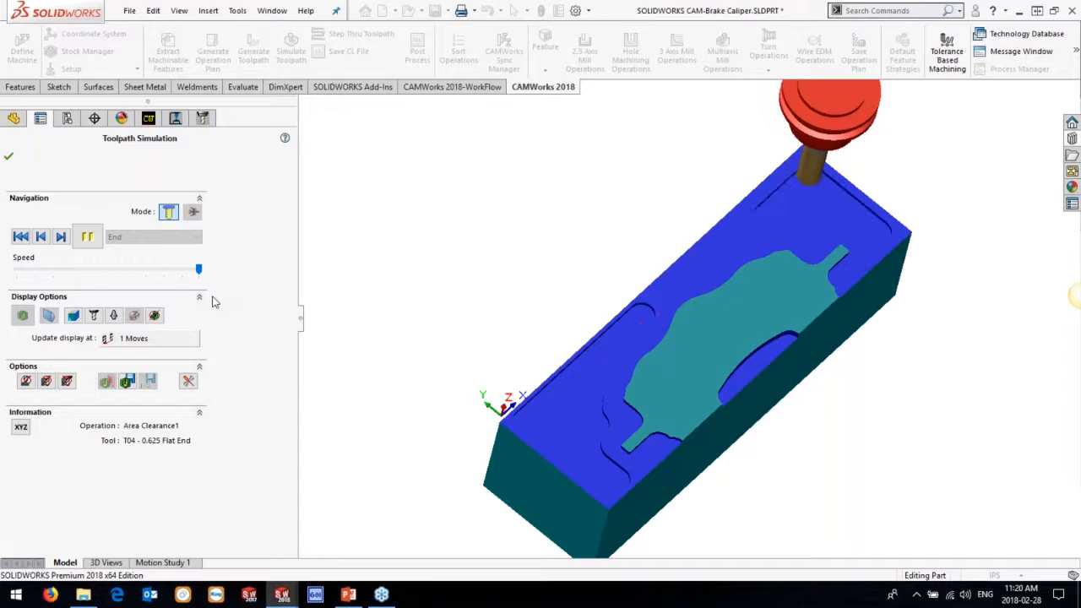
middle_drag(439, 355, 443, 228)
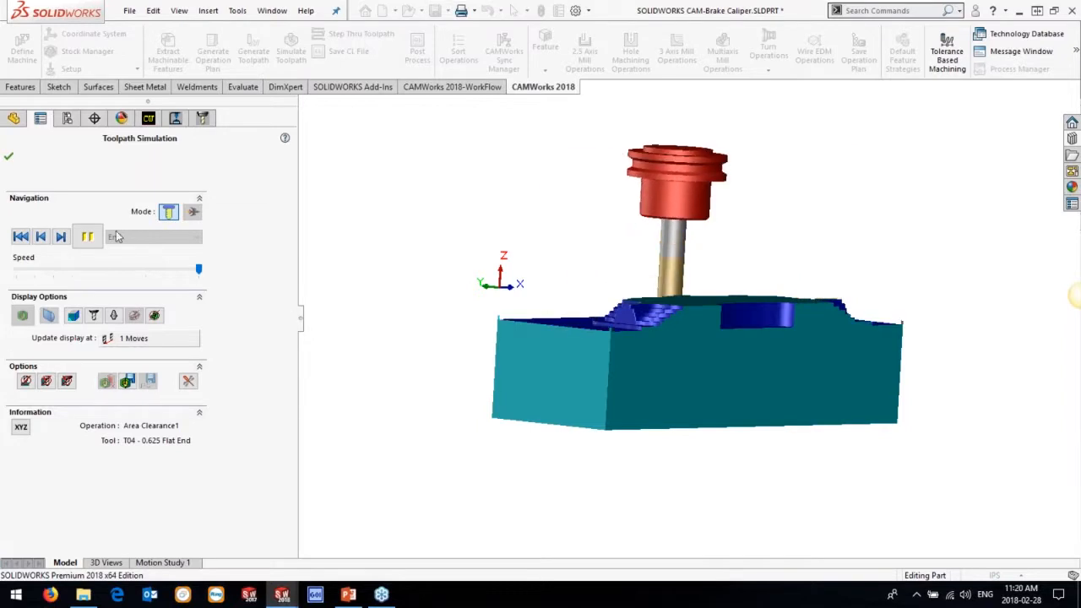
click(9, 157)
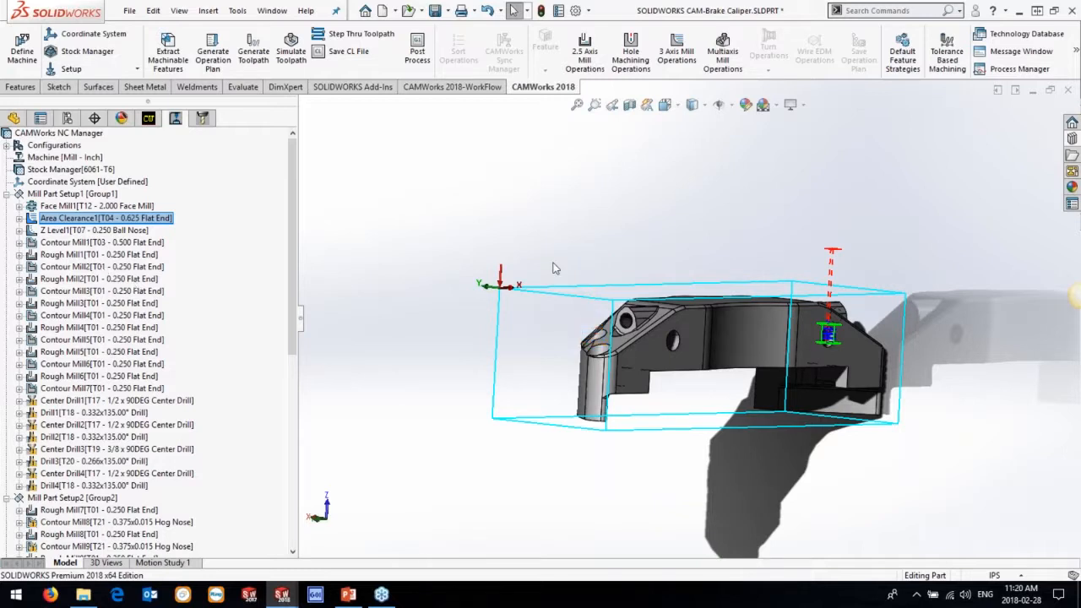
- Review the Rough Mill1 operation's tool, feed and speed, tool crib and feature options, and close its parameters
middle_drag(676, 232, 670, 330)
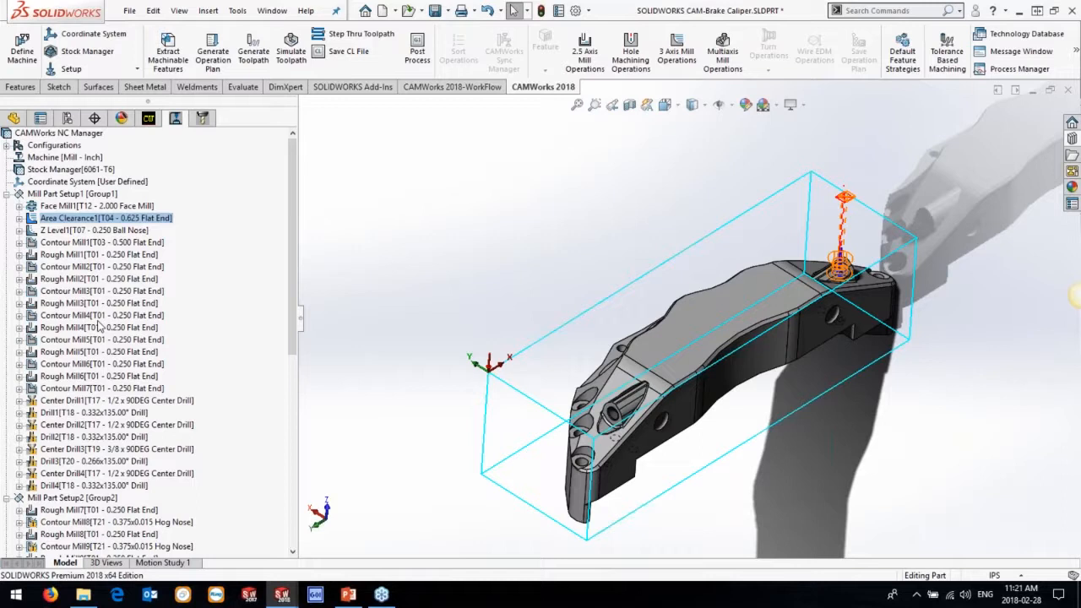
click(78, 259)
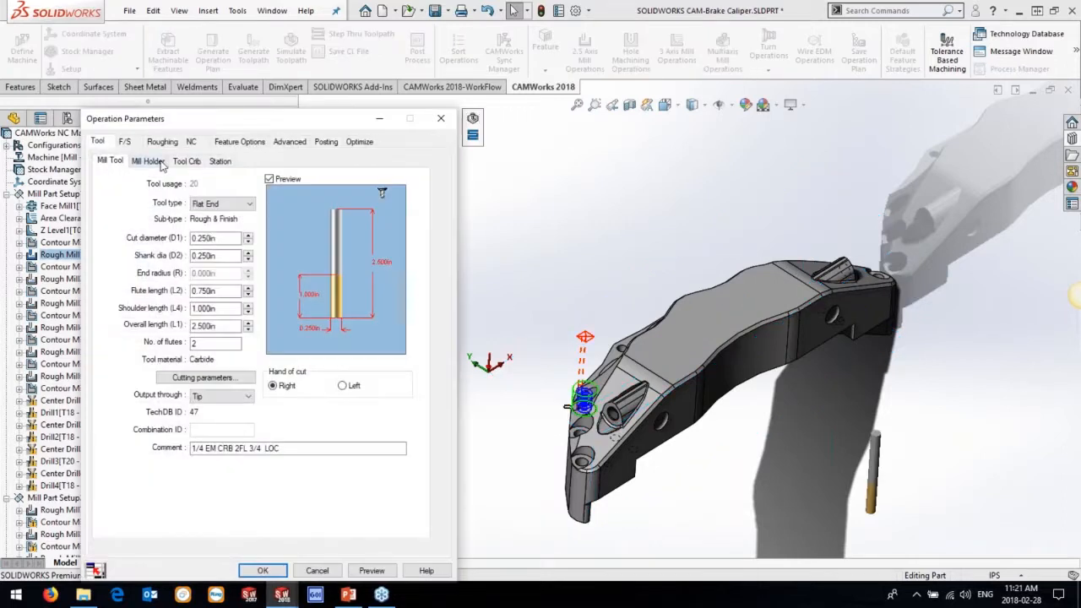
click(127, 143)
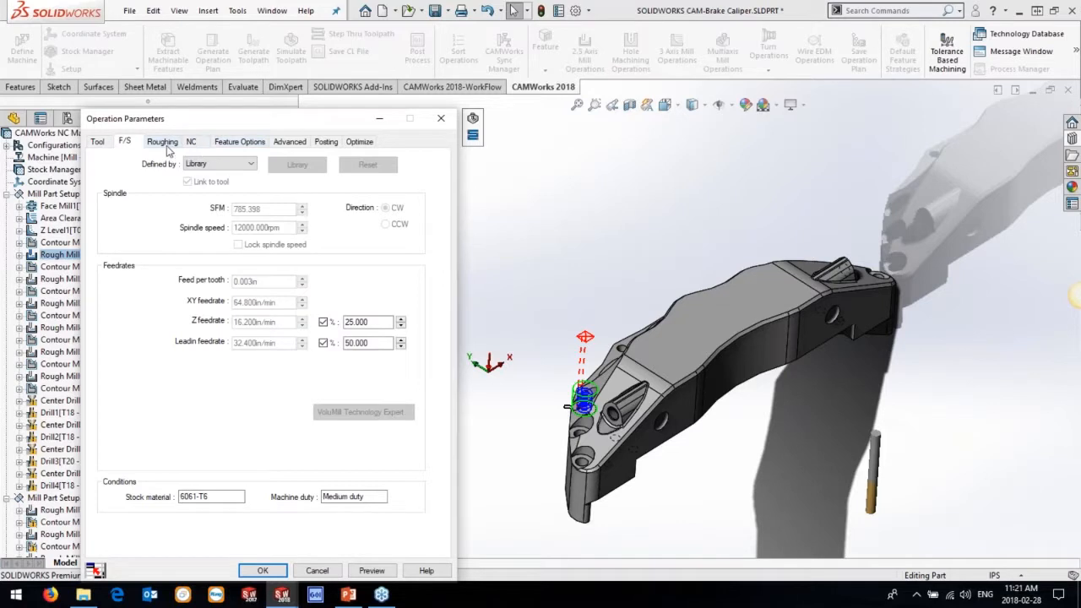
click(103, 143)
click(186, 160)
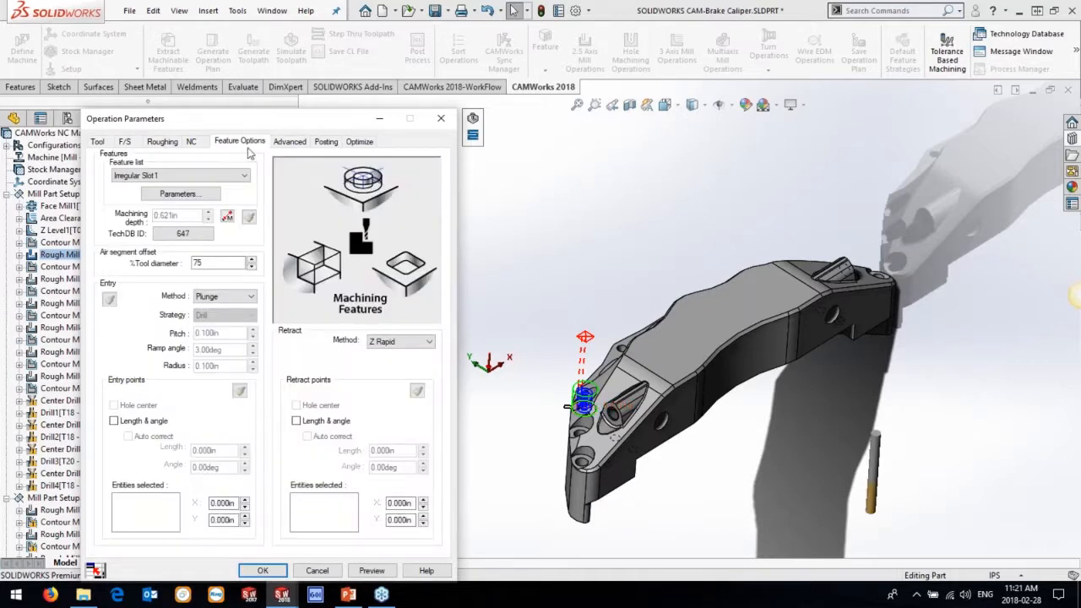
click(260, 571)
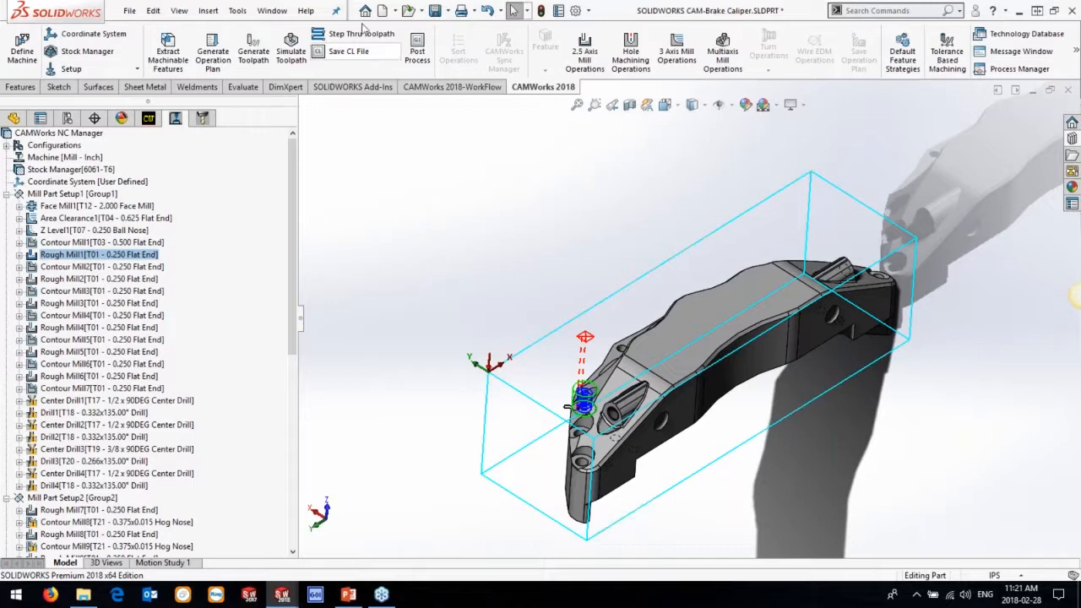
- Switch to the SOLIDWORKS CAM Pro-Assy.SLDASM assembly and rebuild it with the changed models
click(275, 12)
click(358, 174)
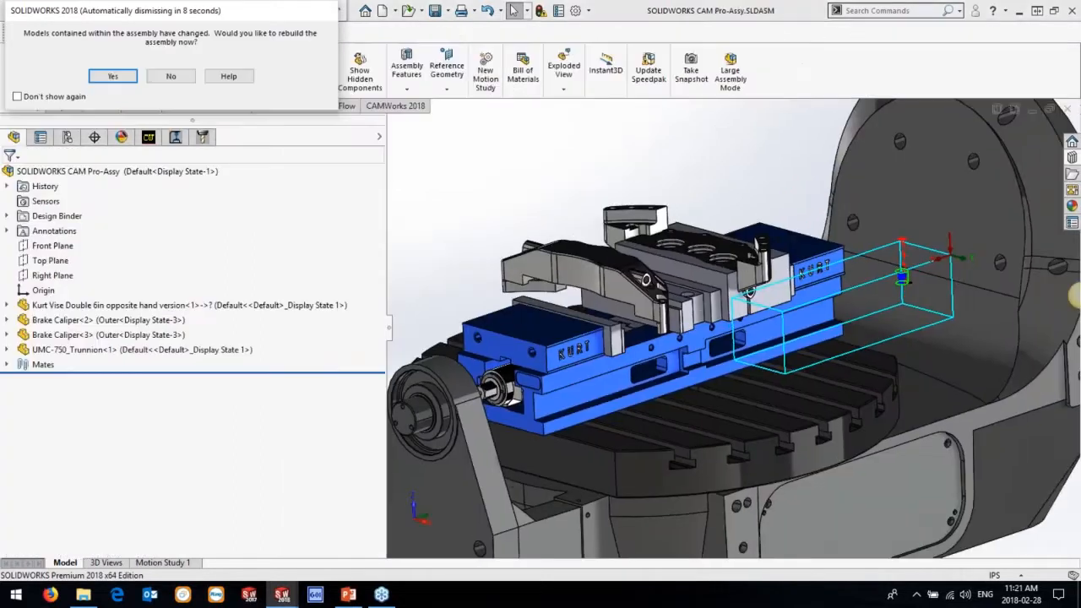
click(126, 76)
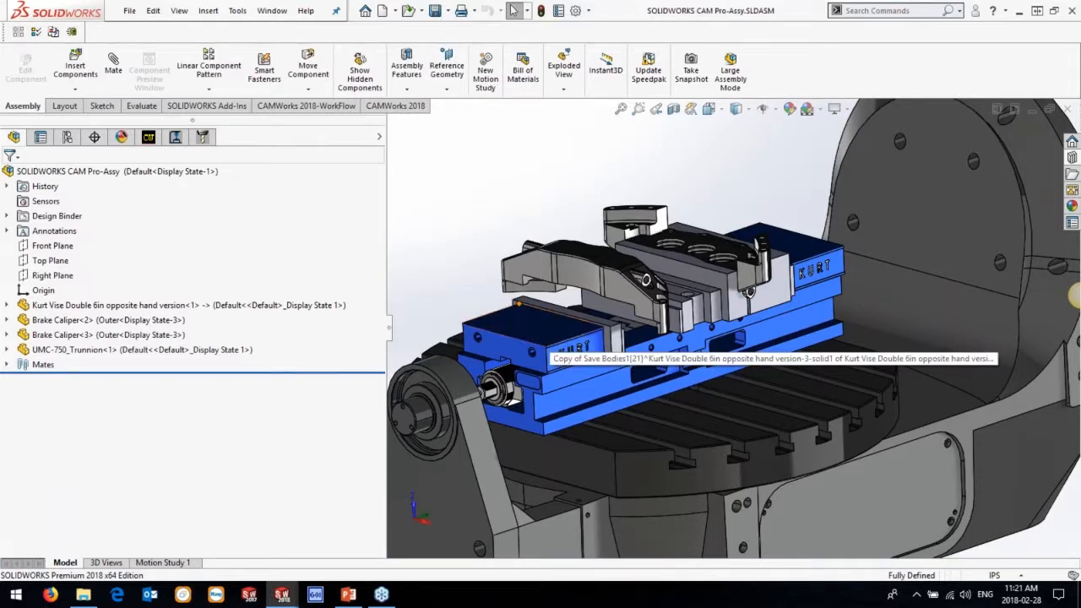
middle_drag(550, 338, 590, 338)
key(f)
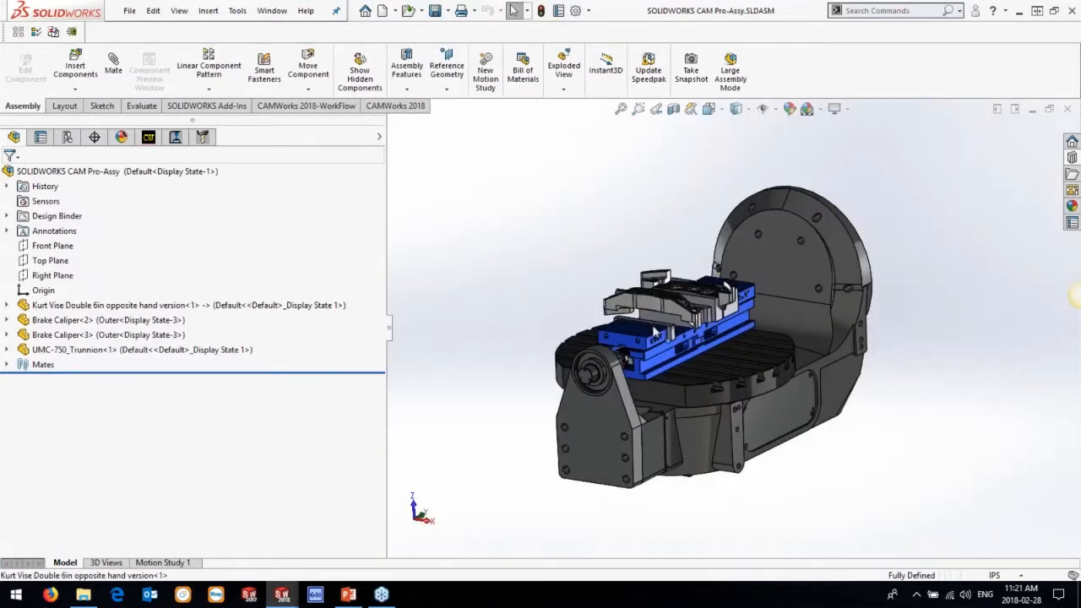
scroll(699, 293, up, 5)
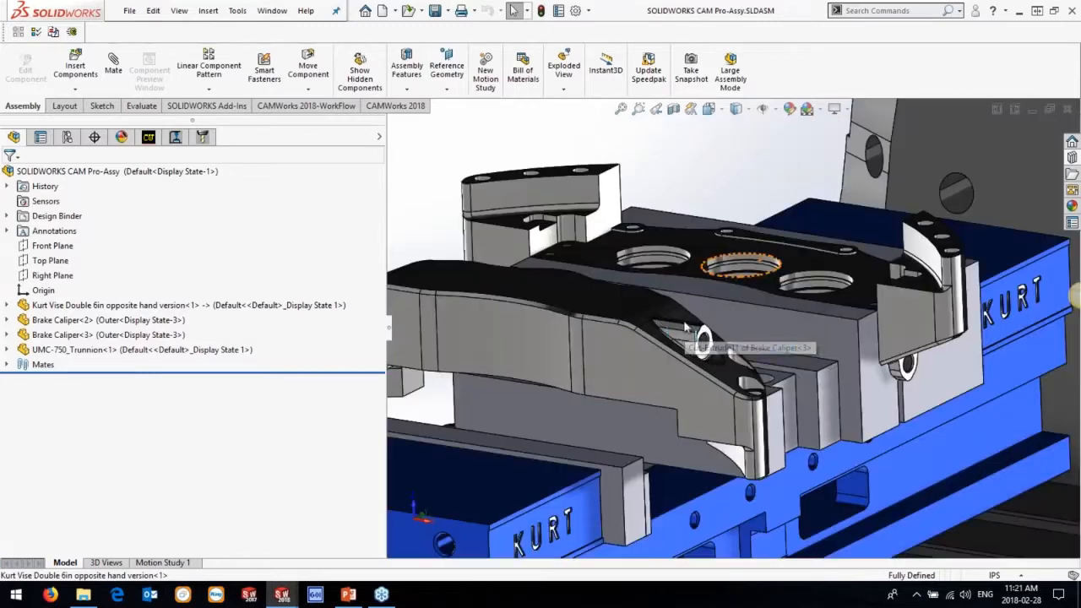
- Examine the two brake caliper instances held in the Kurt double vise on the trunnion from several viewpoints
scroll(676, 397, up, 3)
key(f)
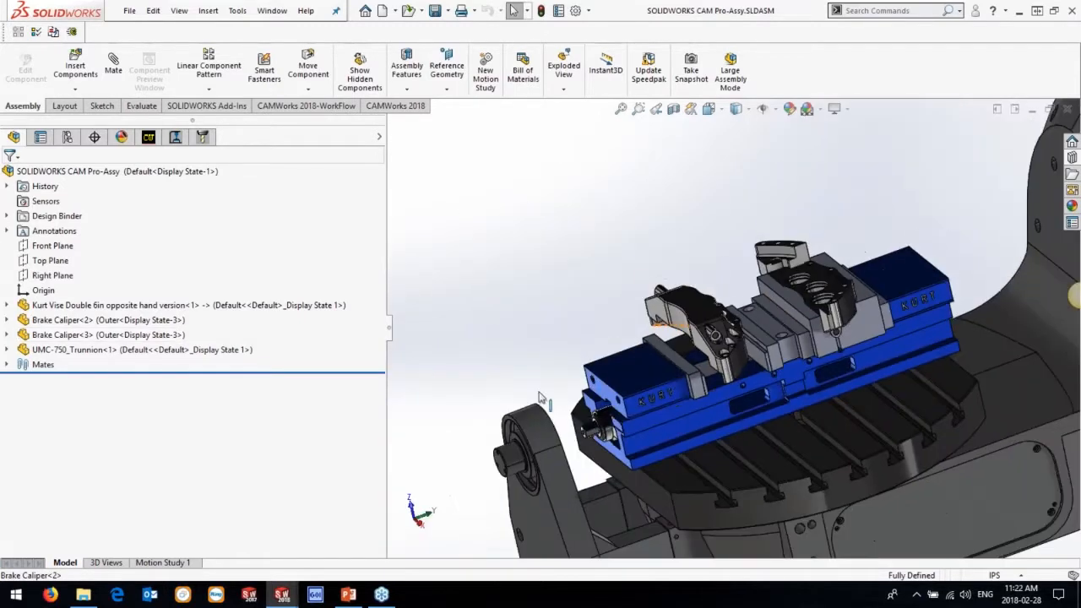
scroll(662, 427, down, 3)
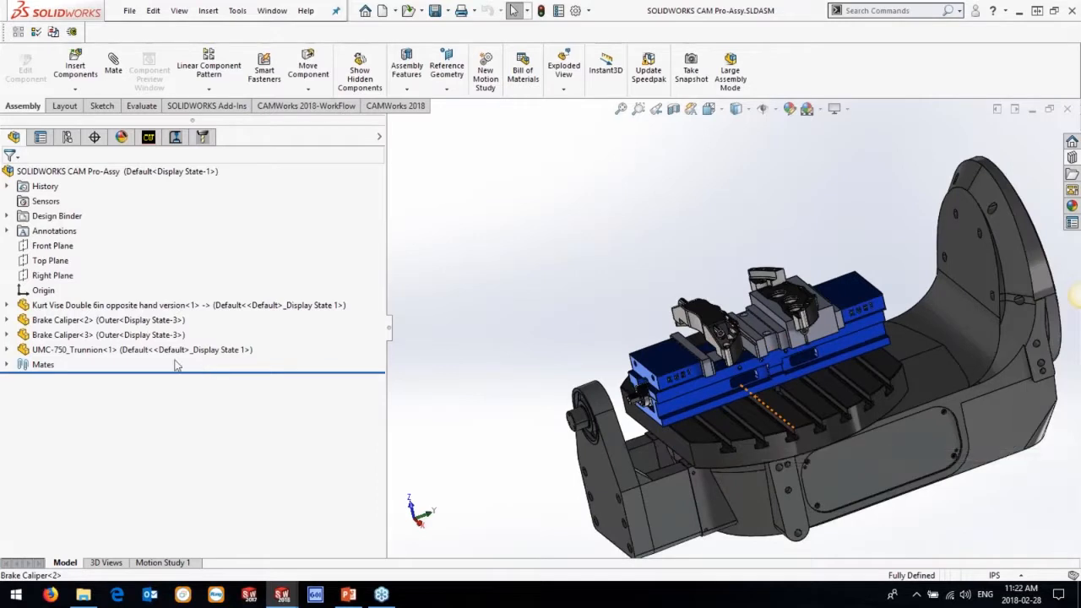
click(72, 325)
scroll(705, 337, up, 5)
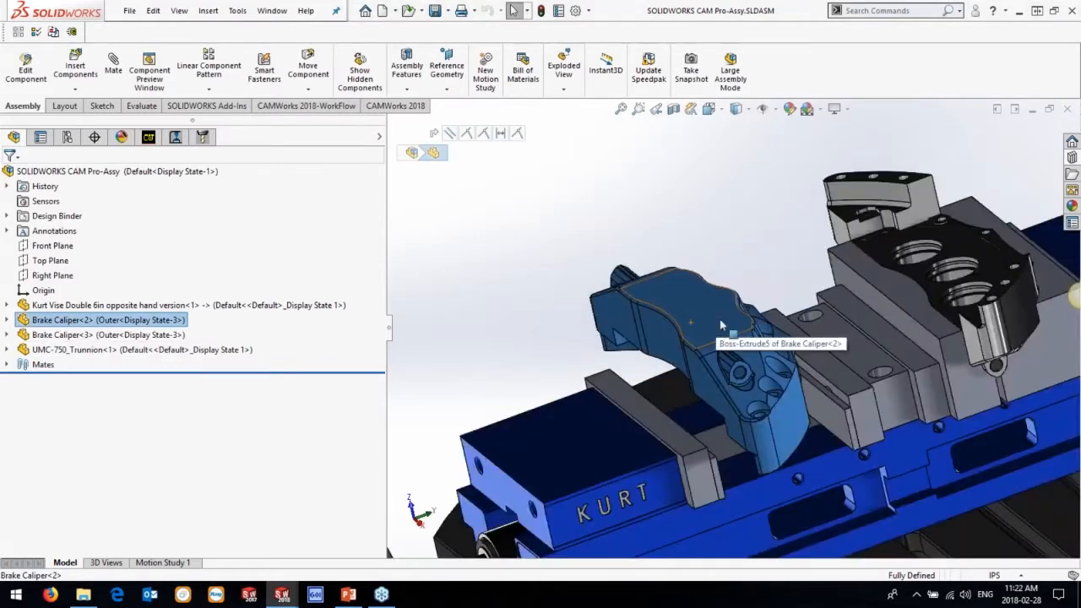
click(950, 252)
middle_drag(736, 183, 760, 225)
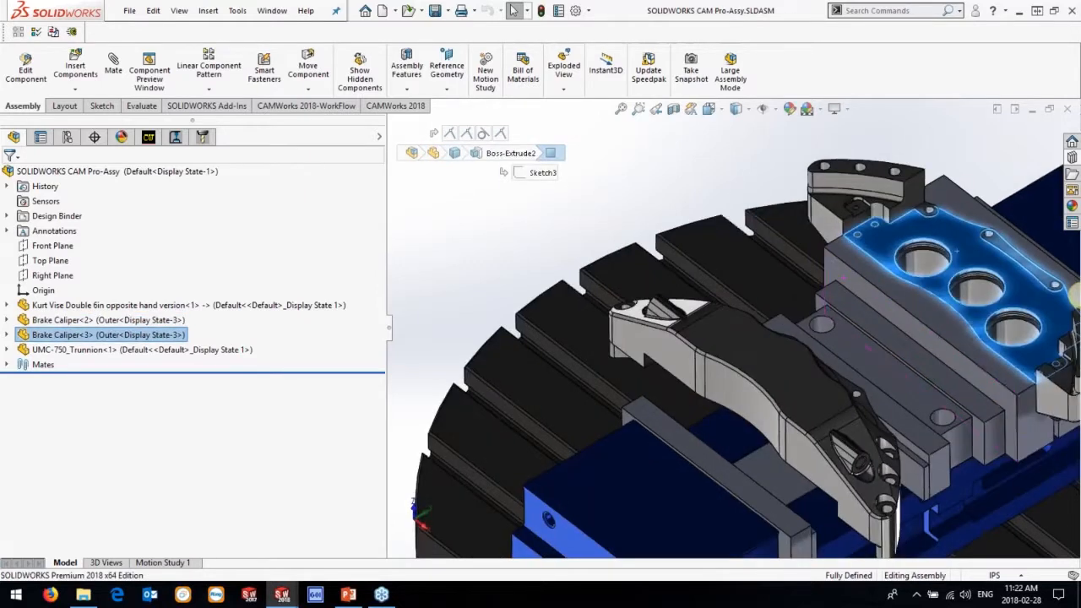
scroll(751, 211, down, 5)
- Review the assembly's CAM part instances in Manage Parts, the stock of both calipers and the coordinate system entry
click(148, 137)
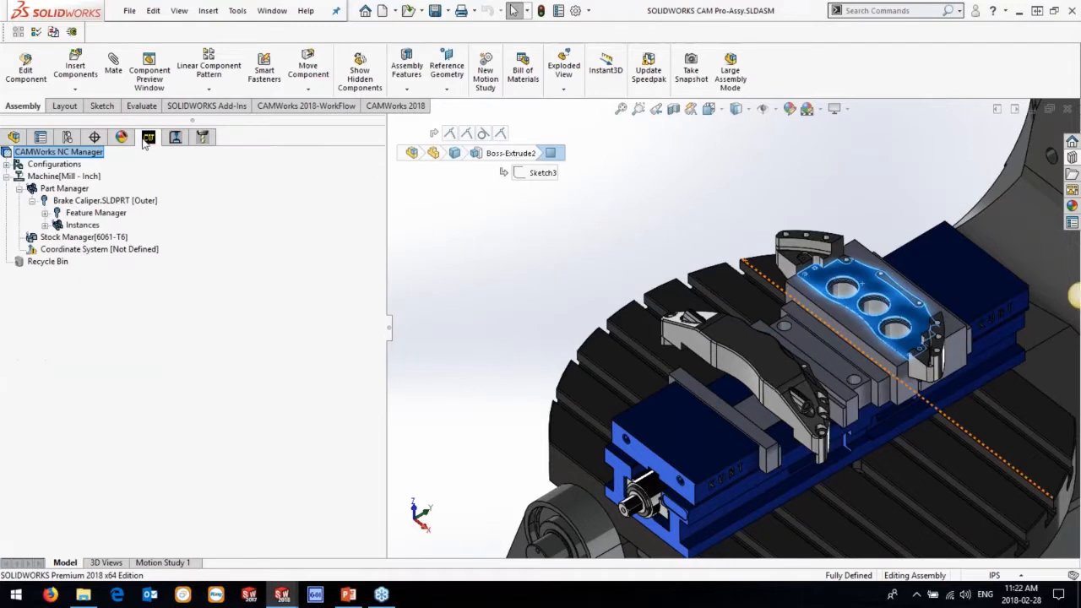
double_click(60, 189)
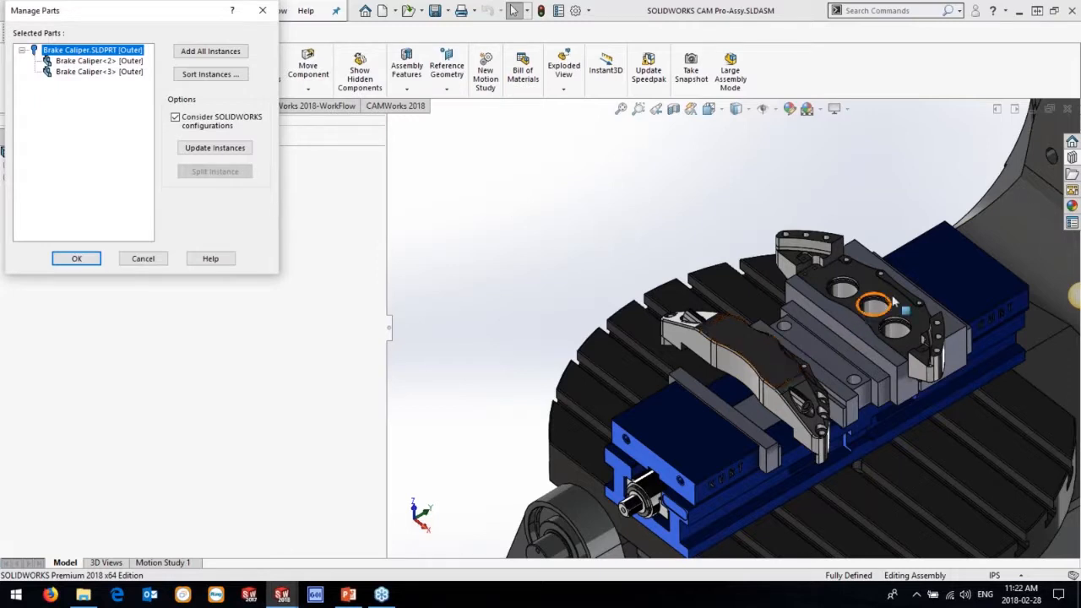
click(76, 258)
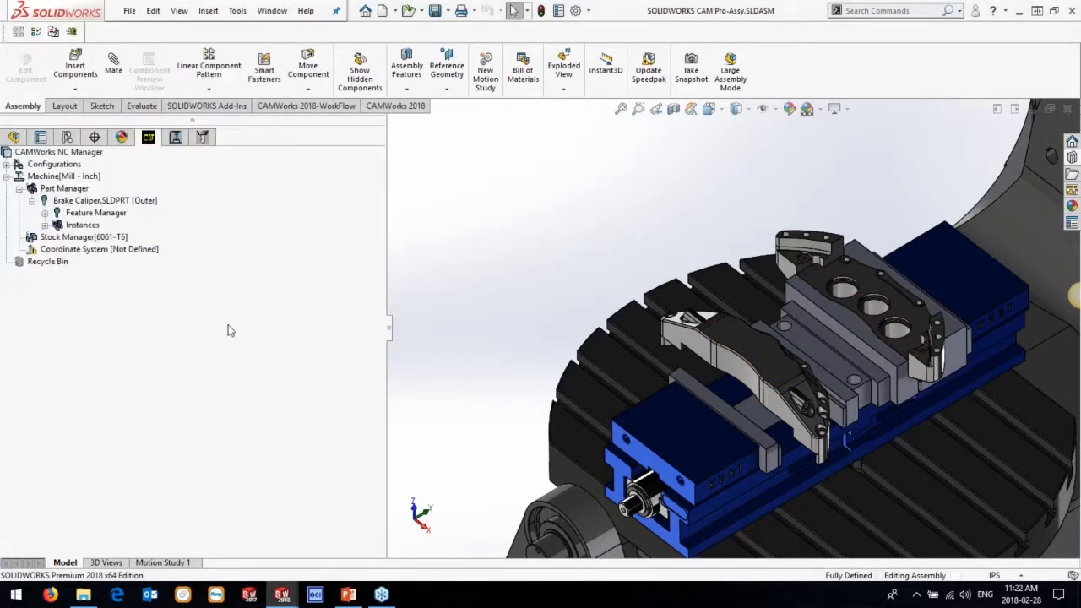
click(74, 239)
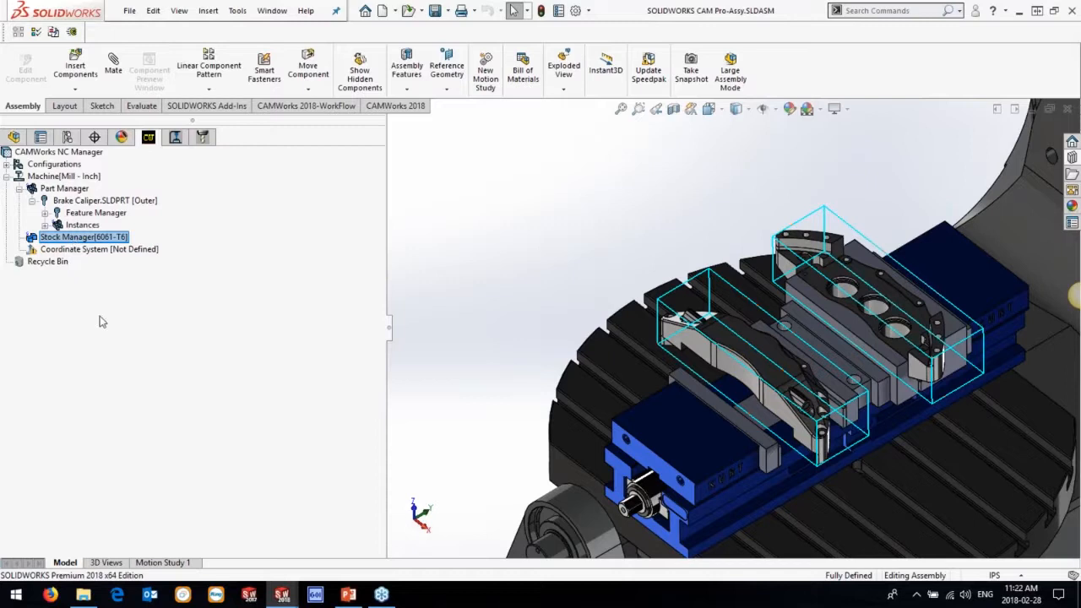
click(91, 250)
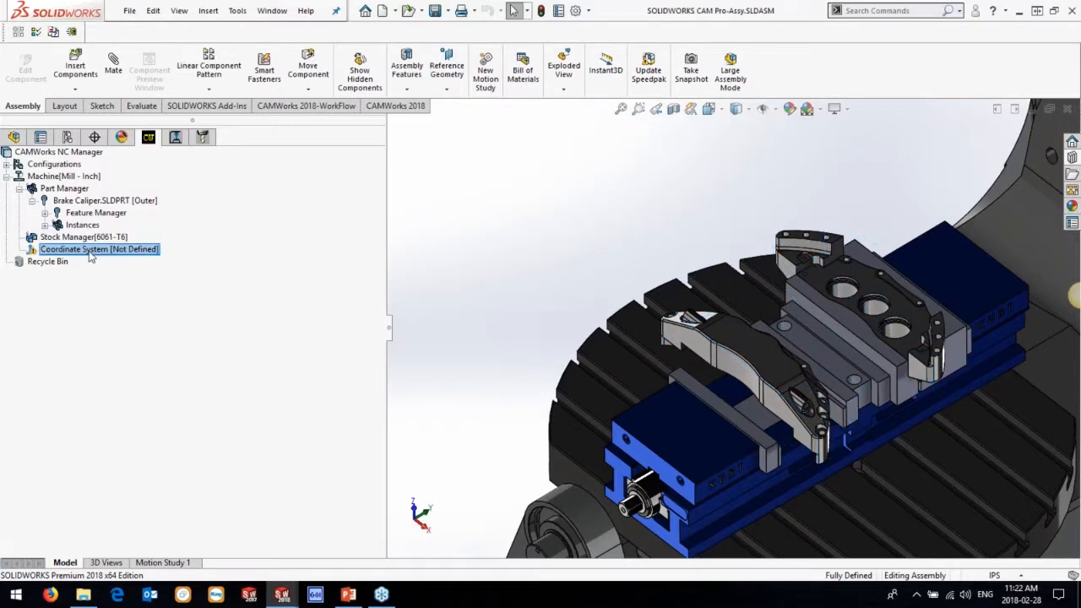
- Import the part data of Brake Caliper.SLDPRT into the assembly's CAM setup, merging it with the existing data
right_click(85, 204)
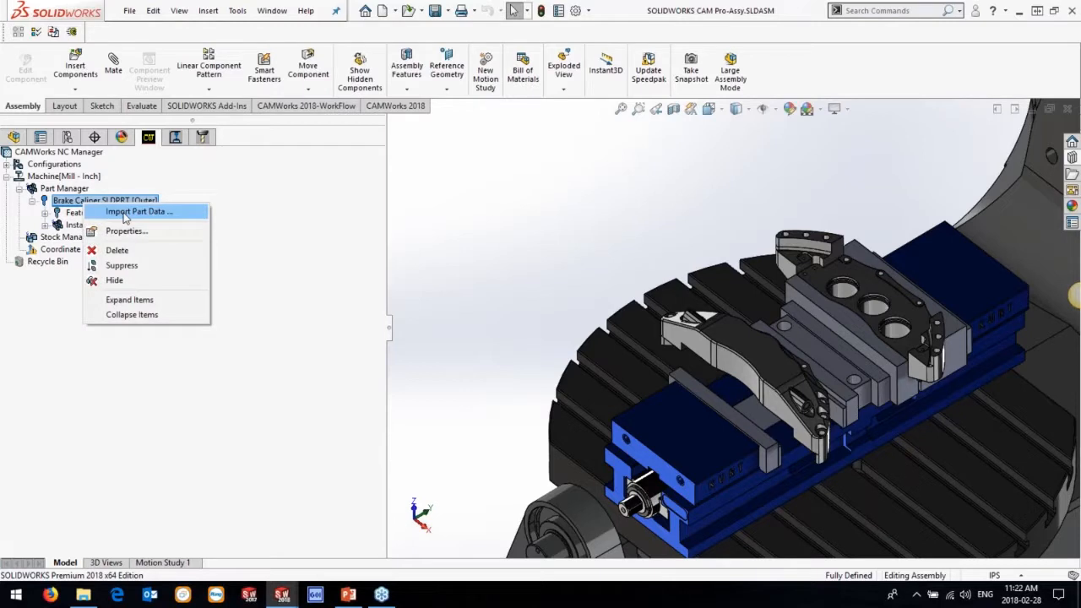
click(126, 212)
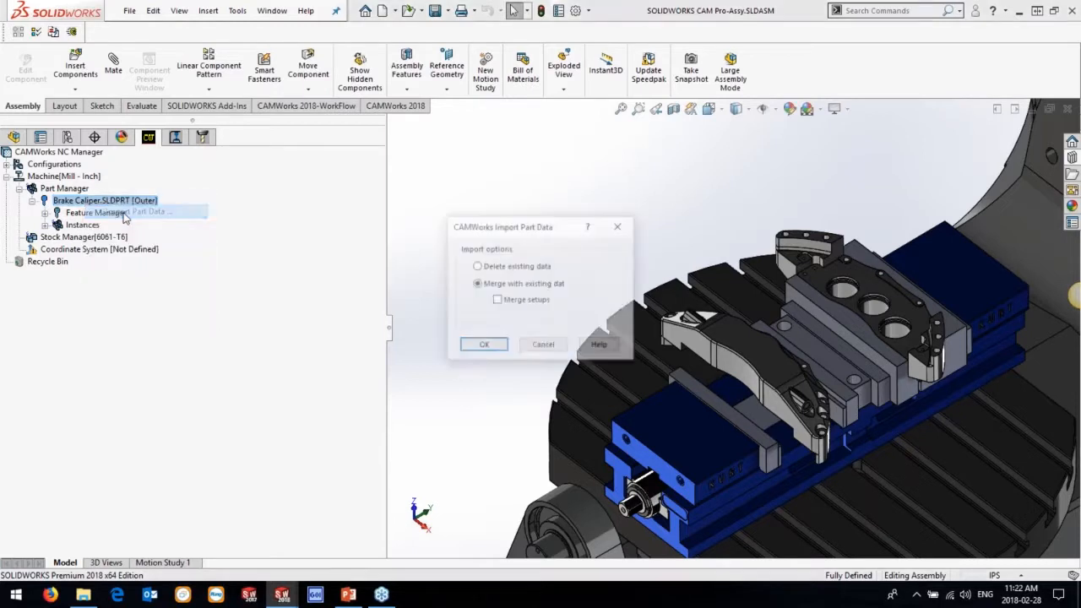
click(483, 346)
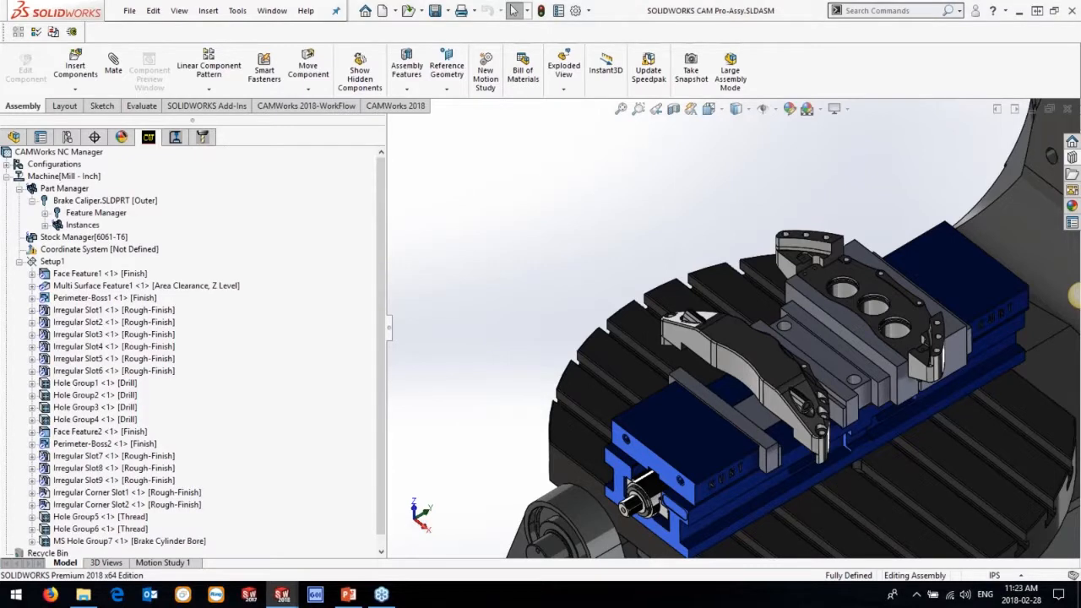
- Rebuild the CAM data for the operation list and generate the toolpaths for all imported operations
click(173, 140)
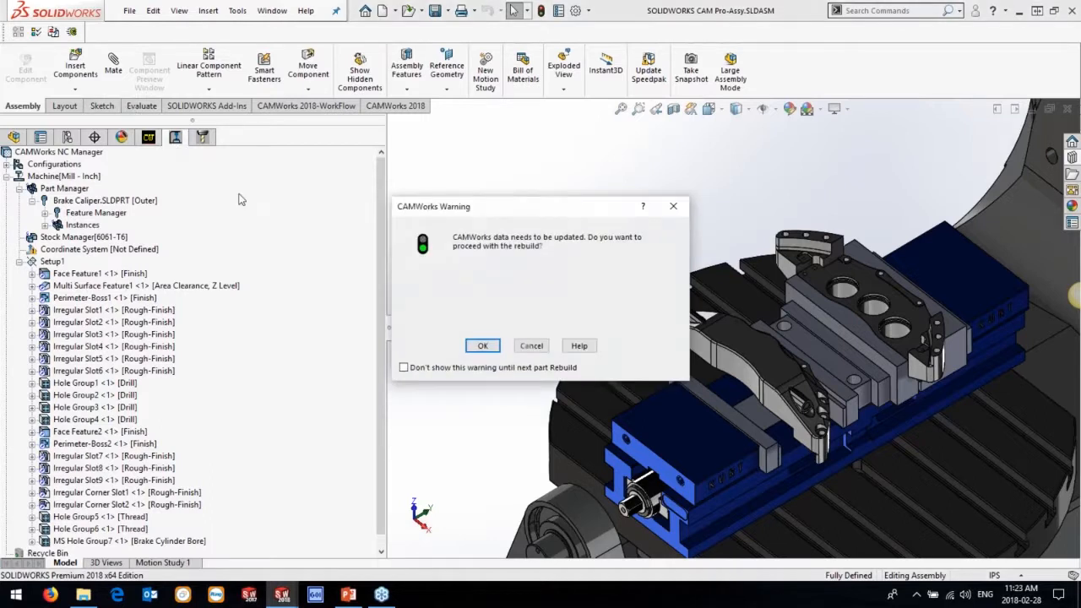
click(491, 346)
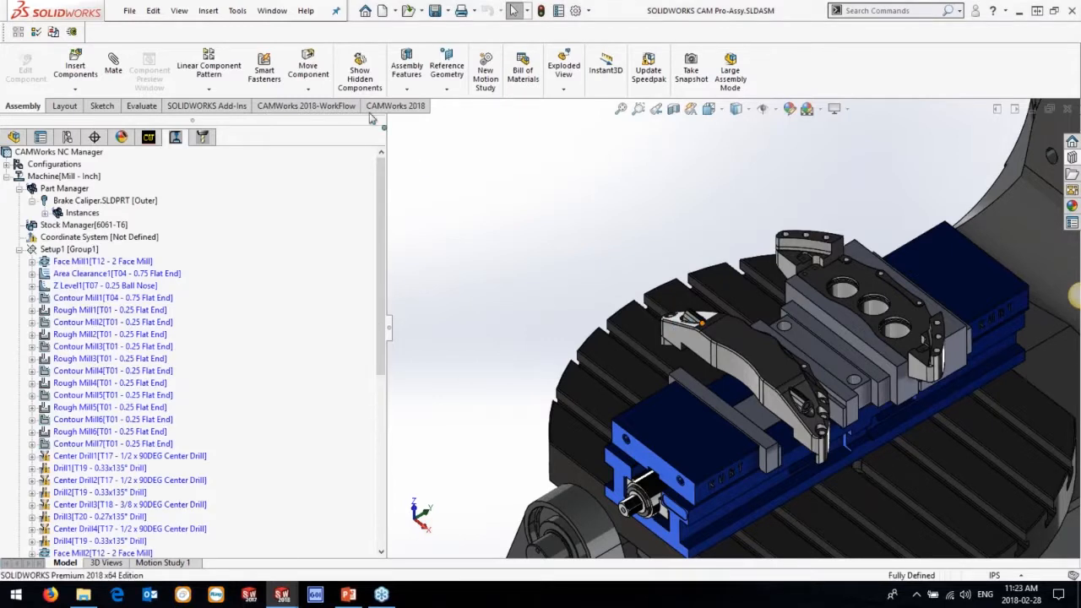
click(395, 105)
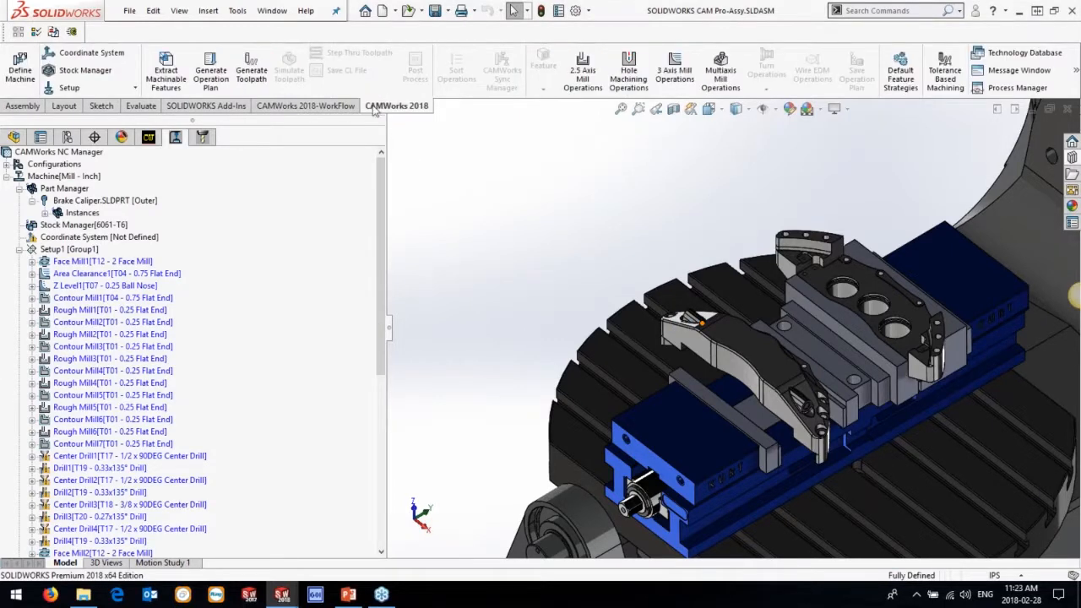
click(283, 75)
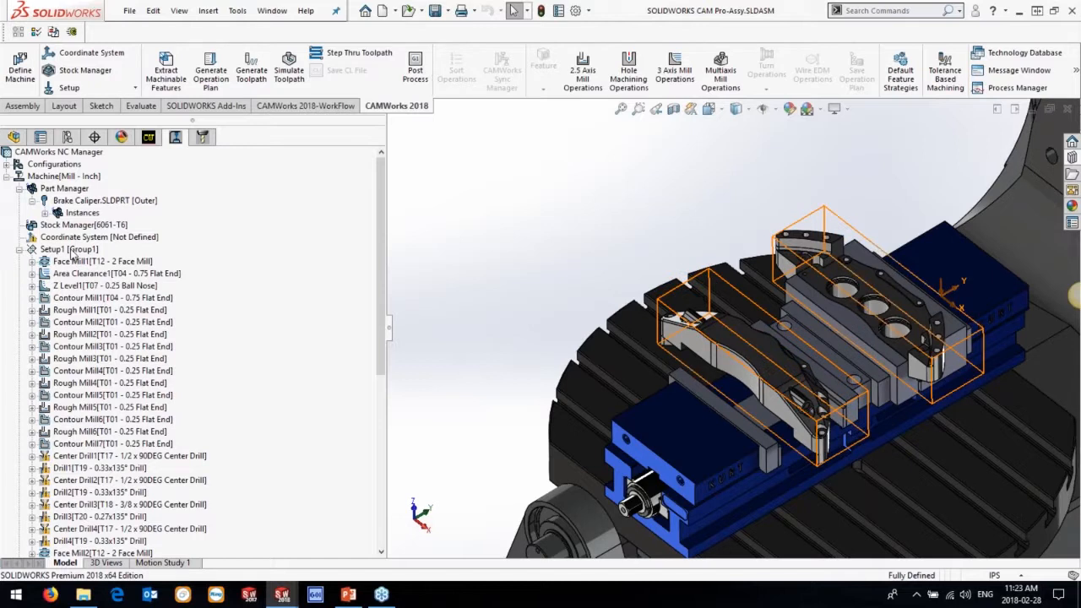
- Examine the Face Mill1 and Face Mill2 toolpaths on the two calipers and the full list of operations under Setup1
click(70, 249)
click(102, 261)
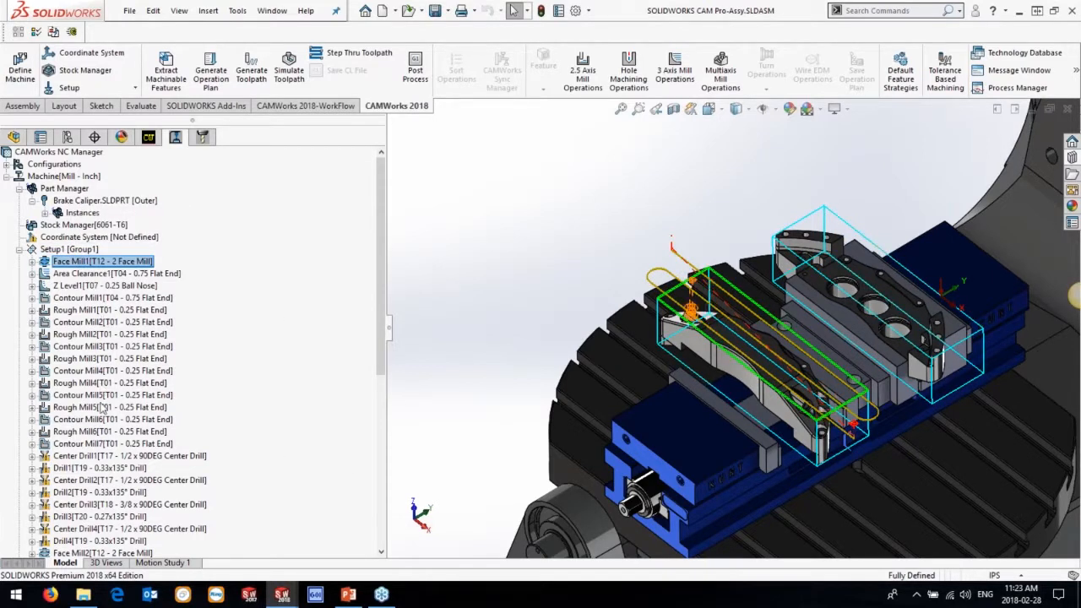
scroll(101, 410, down, 6)
scroll(101, 409, down, 3)
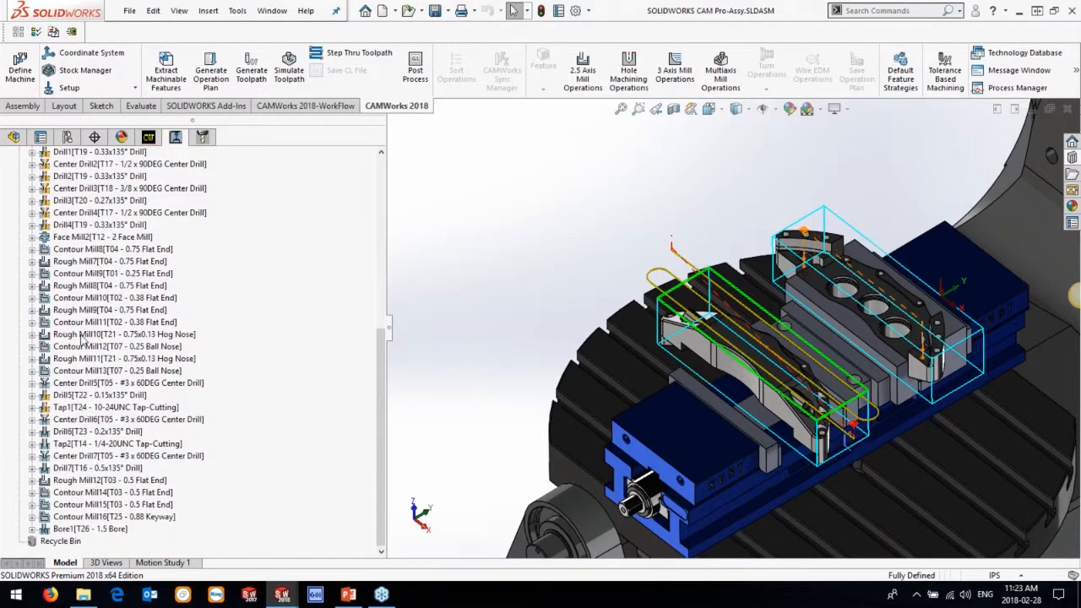
click(84, 238)
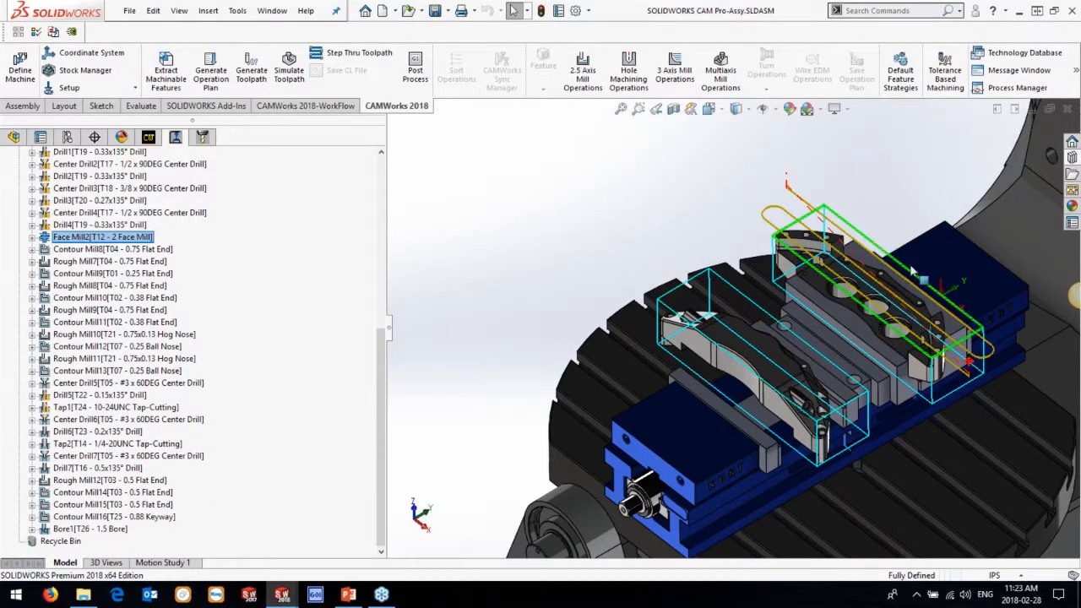
scroll(834, 313, down, 5)
middle_drag(834, 309, 791, 227)
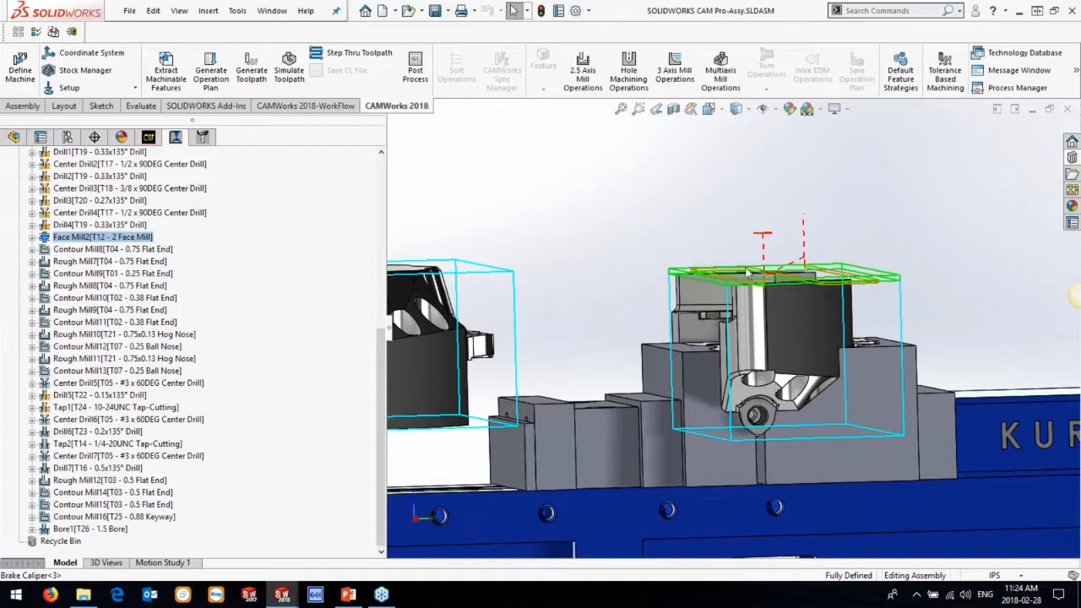
scroll(743, 270, up, 3)
middle_drag(672, 342, 698, 377)
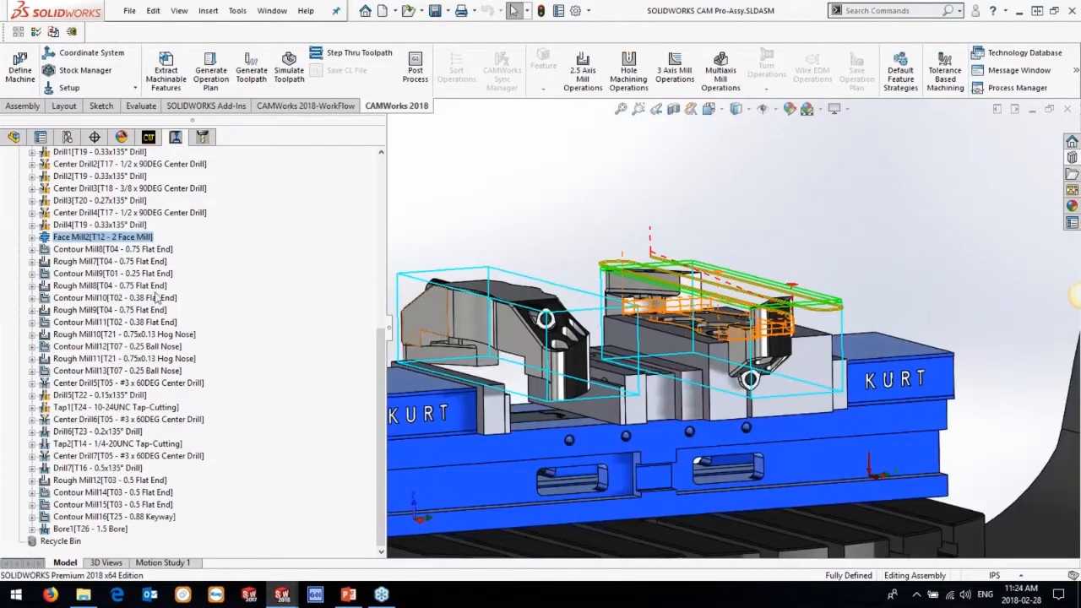
scroll(155, 322, up, 6)
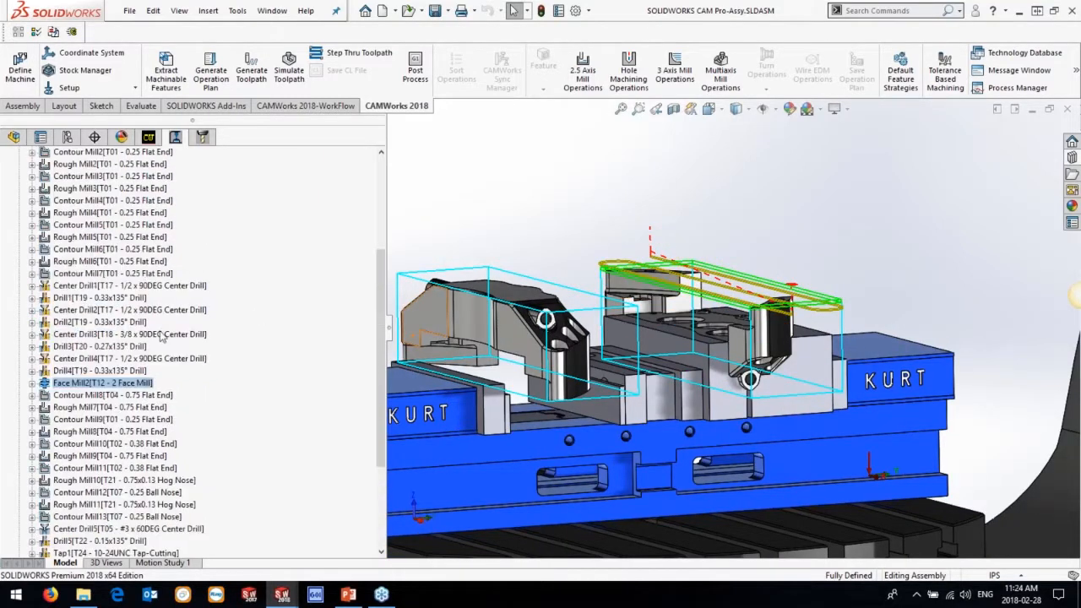
scroll(161, 332, up, 3)
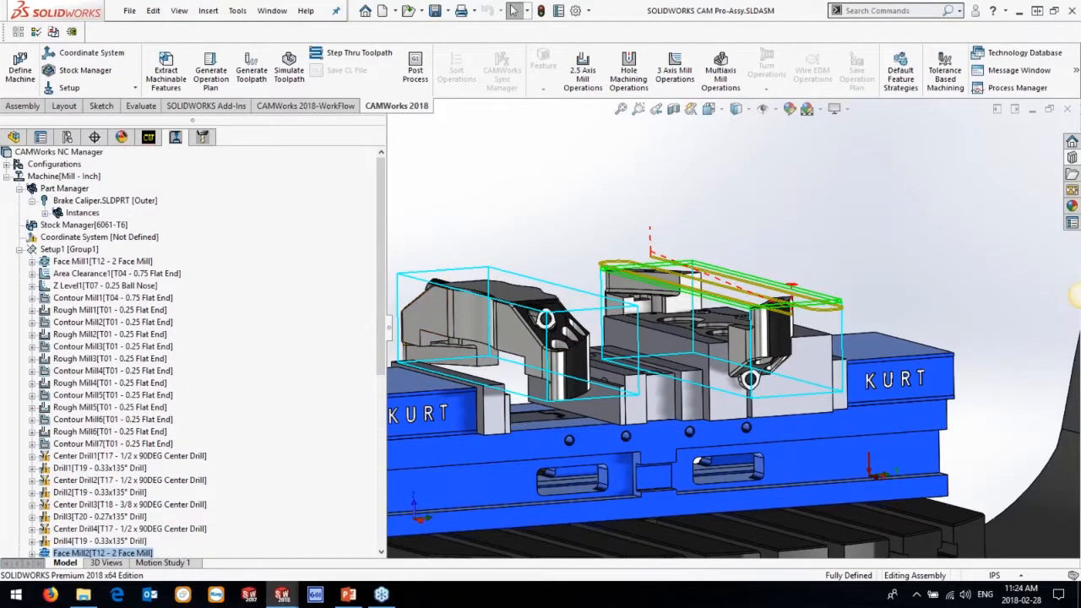
- Add the Kurt double vise as a fixture in Setup1's parameters with the avoid area type Simplified
middle_drag(399, 335, 134, 240)
click(89, 252)
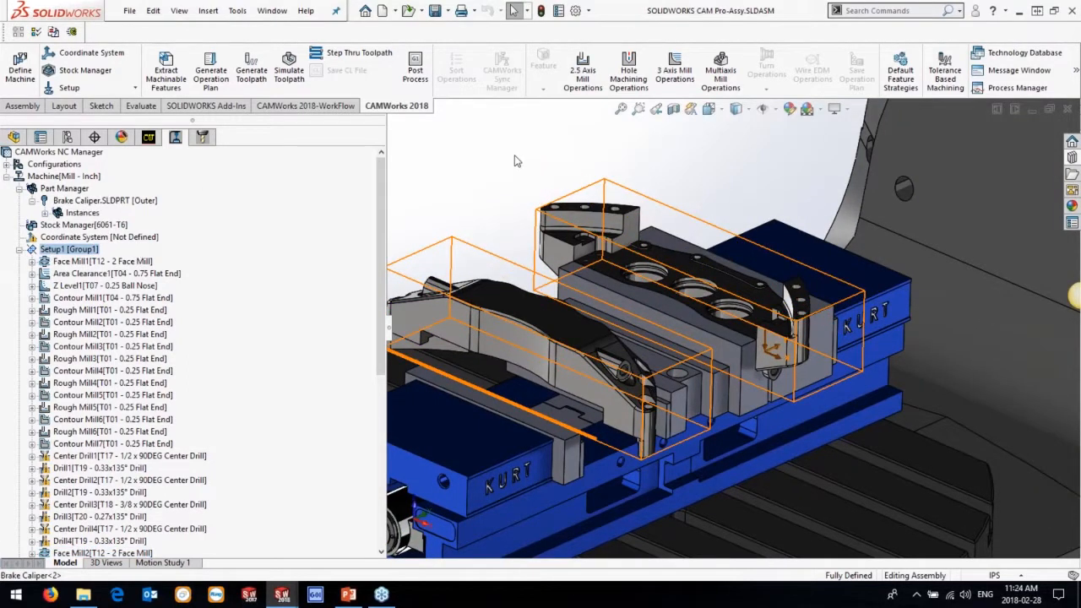
click(615, 124)
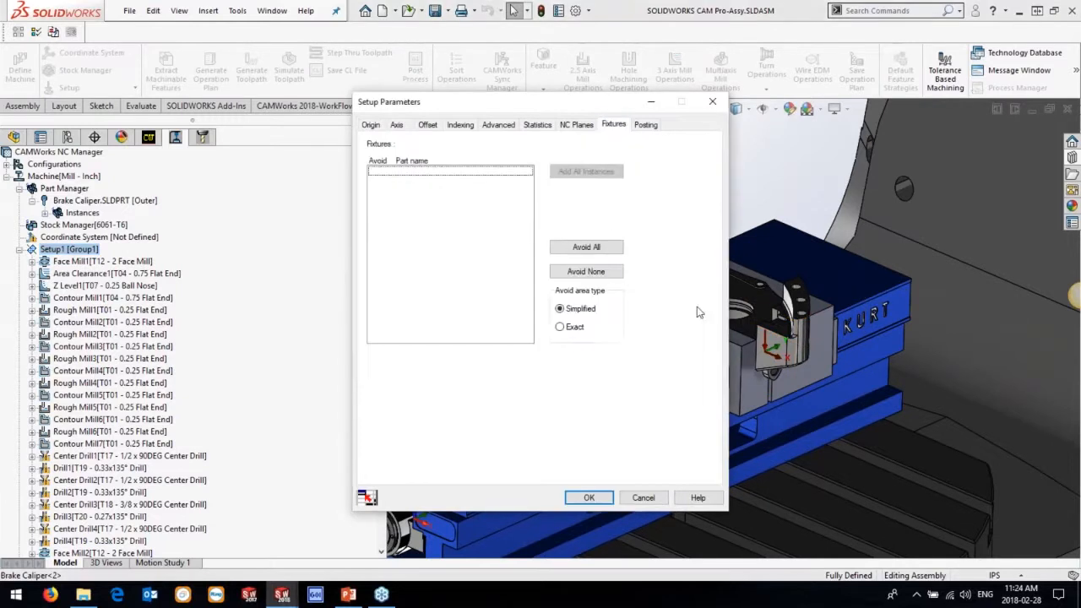
click(831, 278)
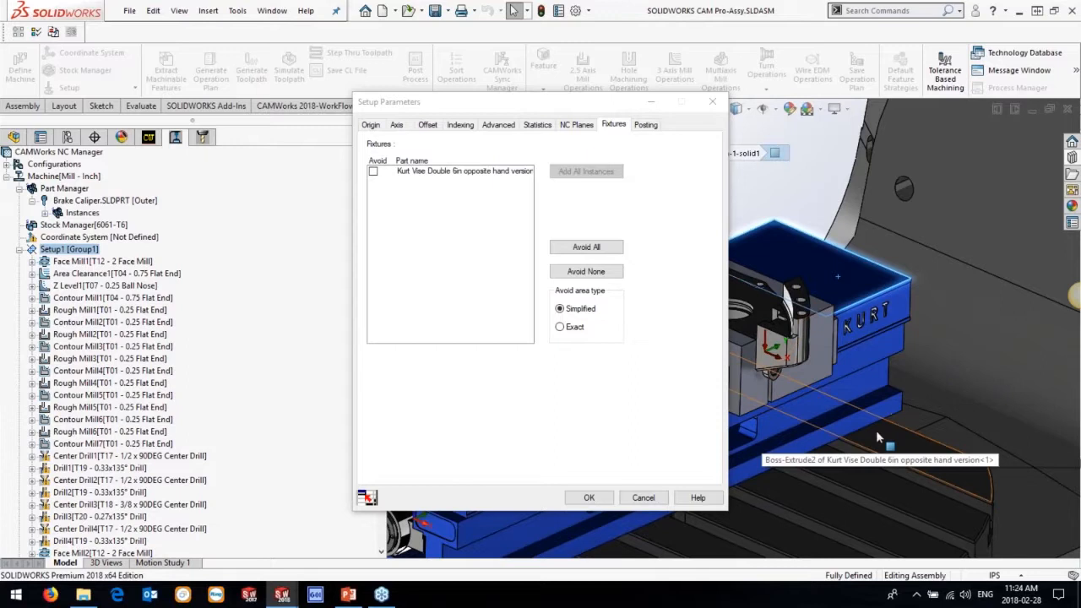
click(589, 500)
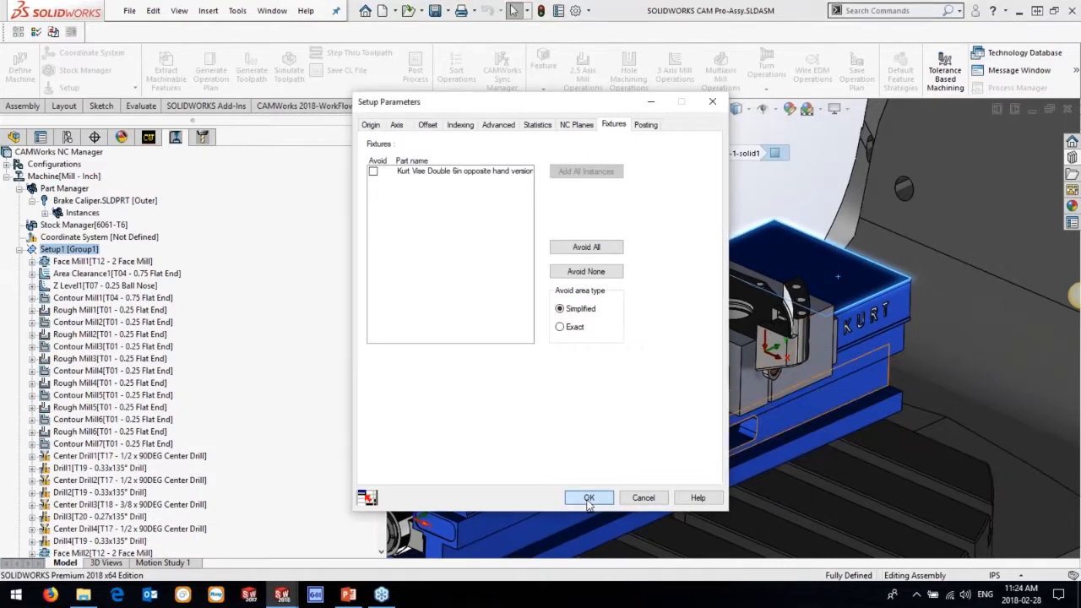
click(588, 498)
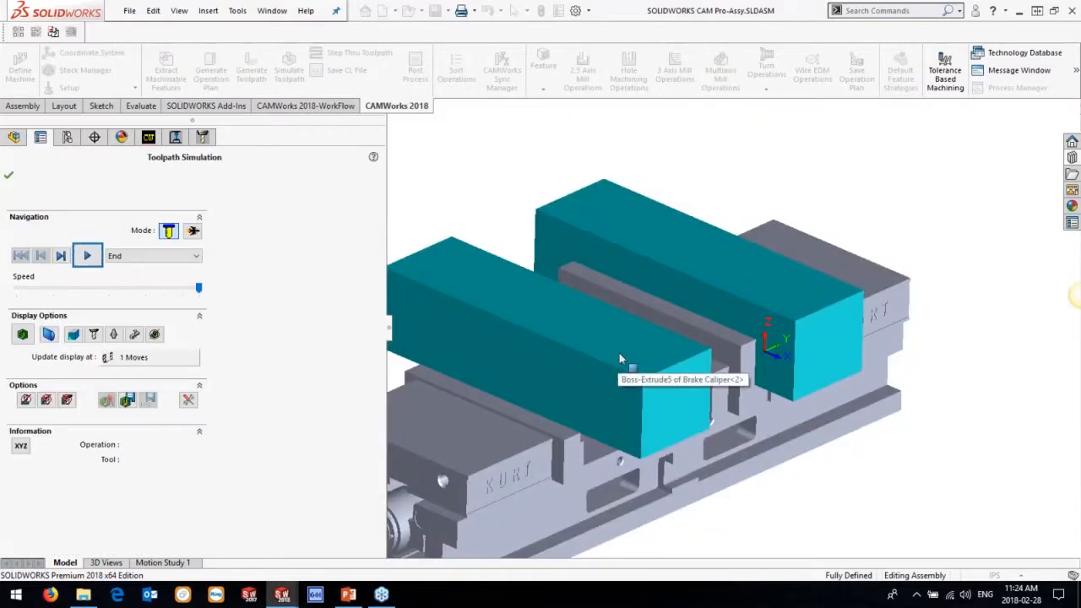
- Run the toolpath simulation of the calipers in the vise in End mode and close it during Area Clearance1
click(90, 257)
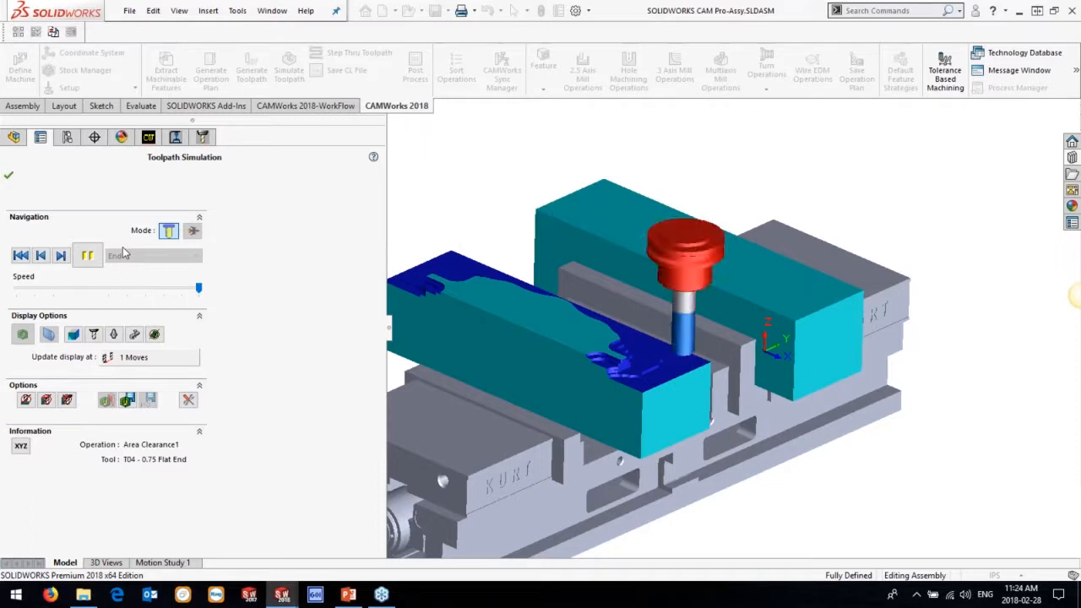
click(8, 174)
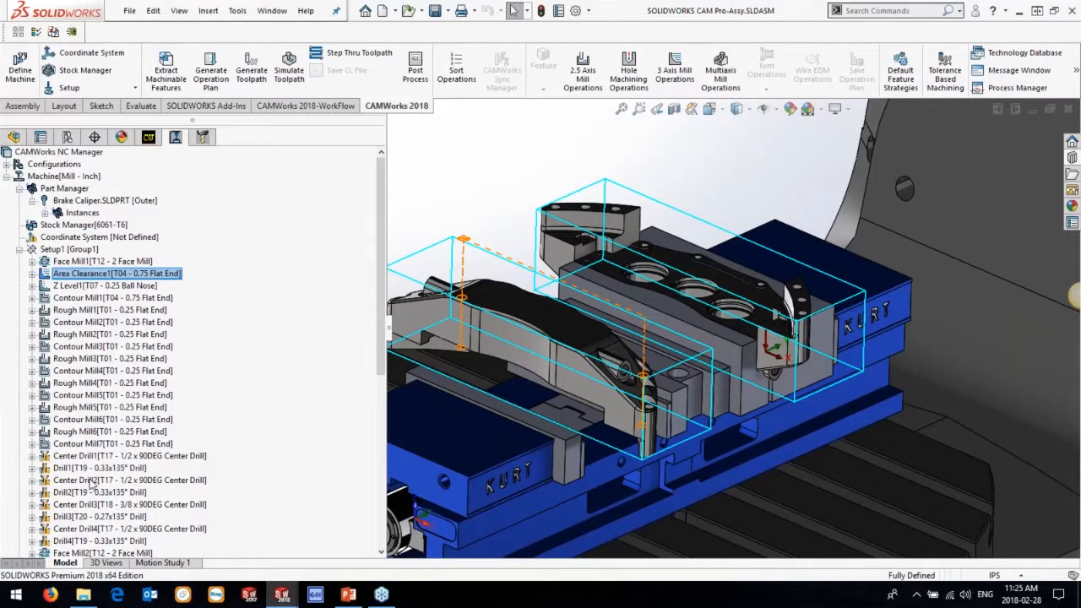
- Review the roughing parameters and available pocketing patterns of the Rough Mill9 operation, keeping the VoluMill pattern
scroll(91, 482, down, 9)
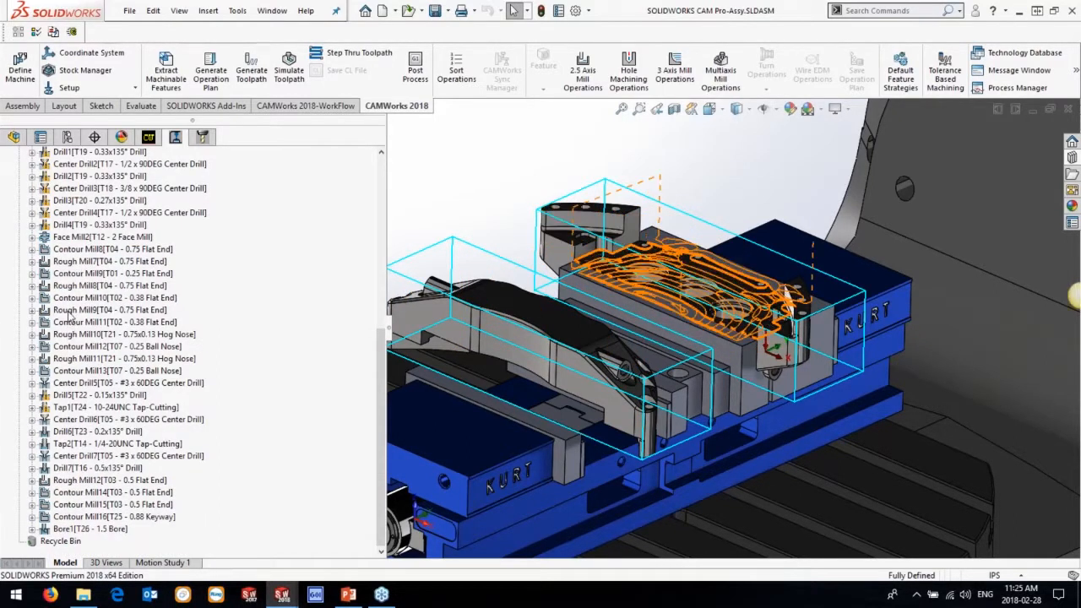
click(70, 312)
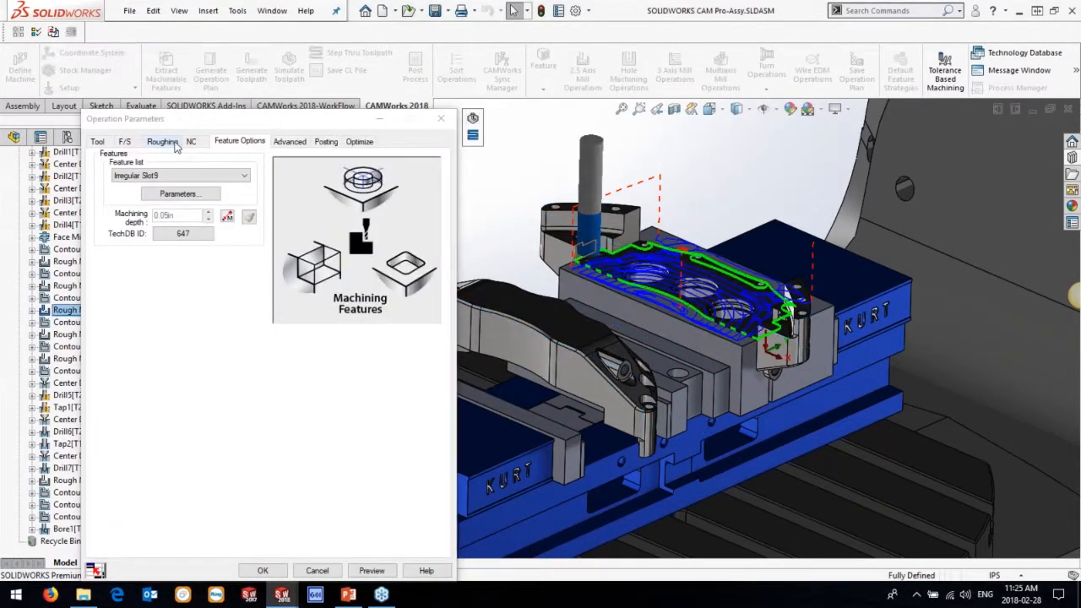
click(163, 142)
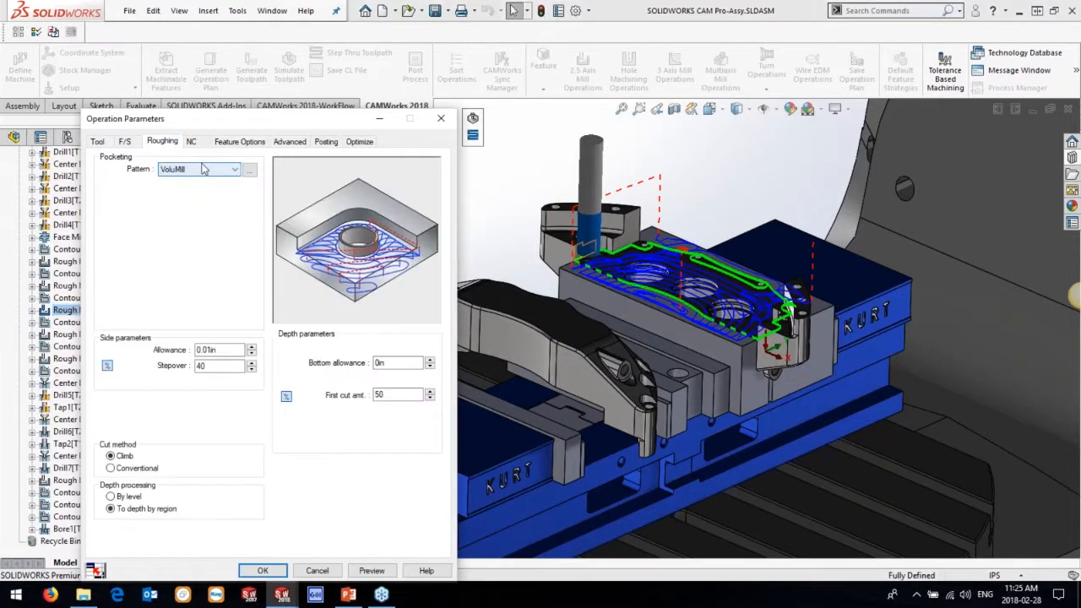
click(233, 169)
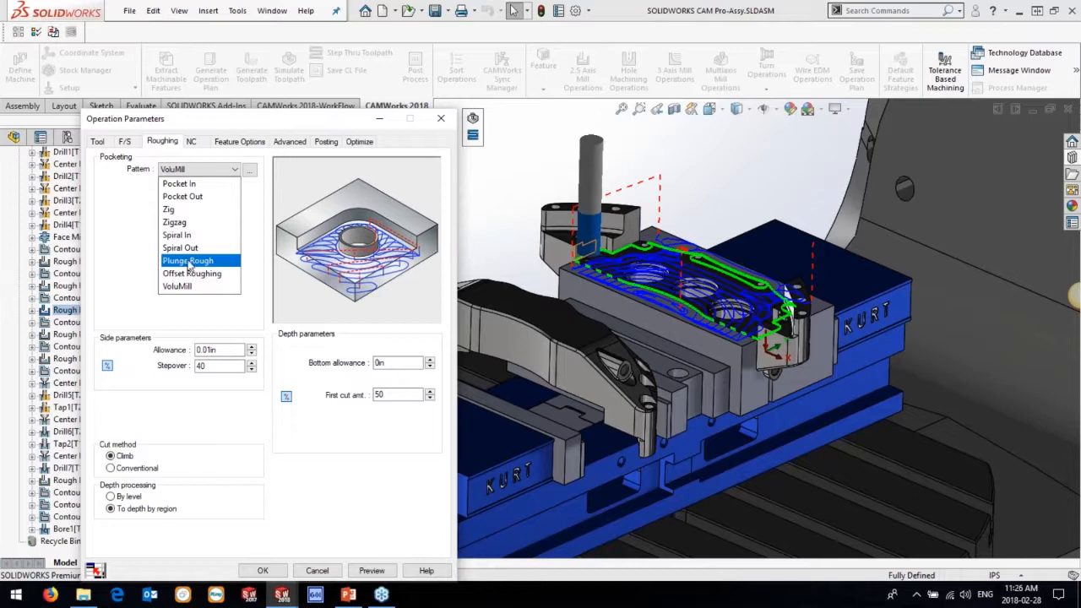
click(211, 288)
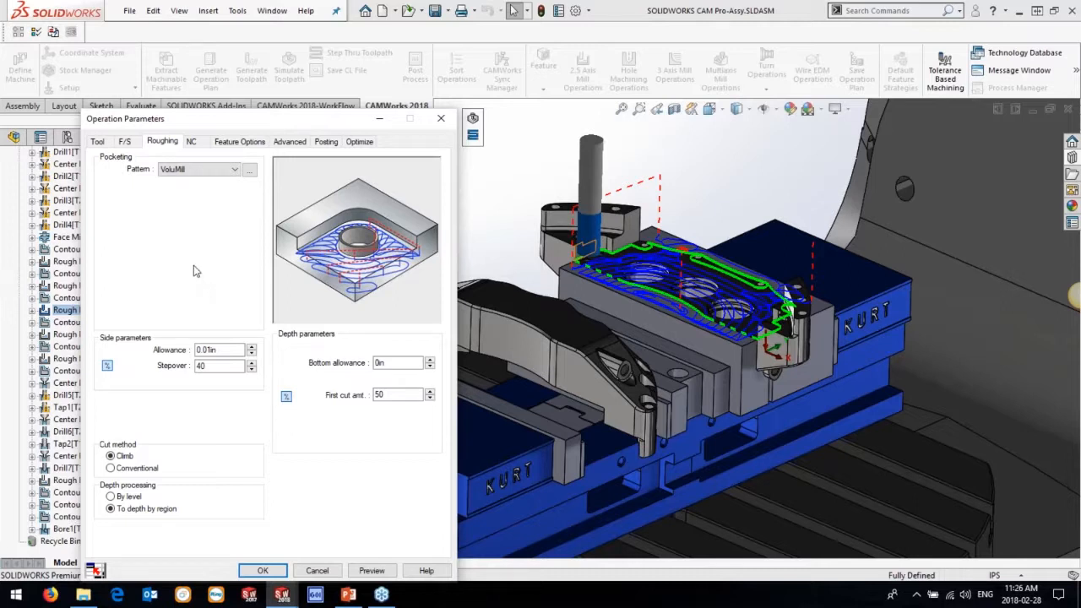
- Define Rough Mill9's feeds and speeds by Operation and review the part holding choices in the VoluMill Technology Expert, keeping Better
click(125, 142)
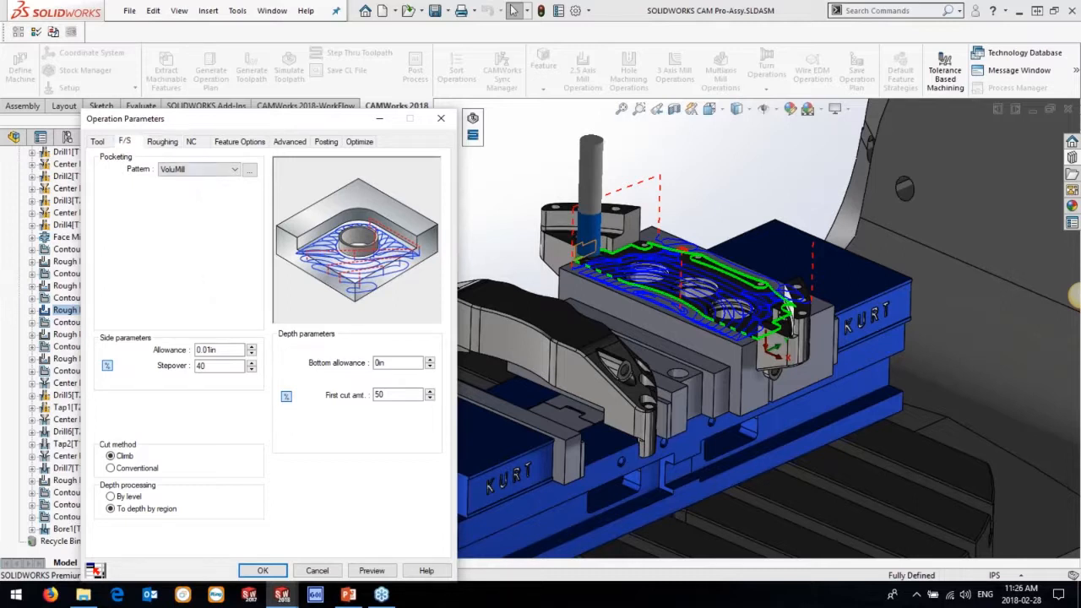
click(220, 165)
click(211, 177)
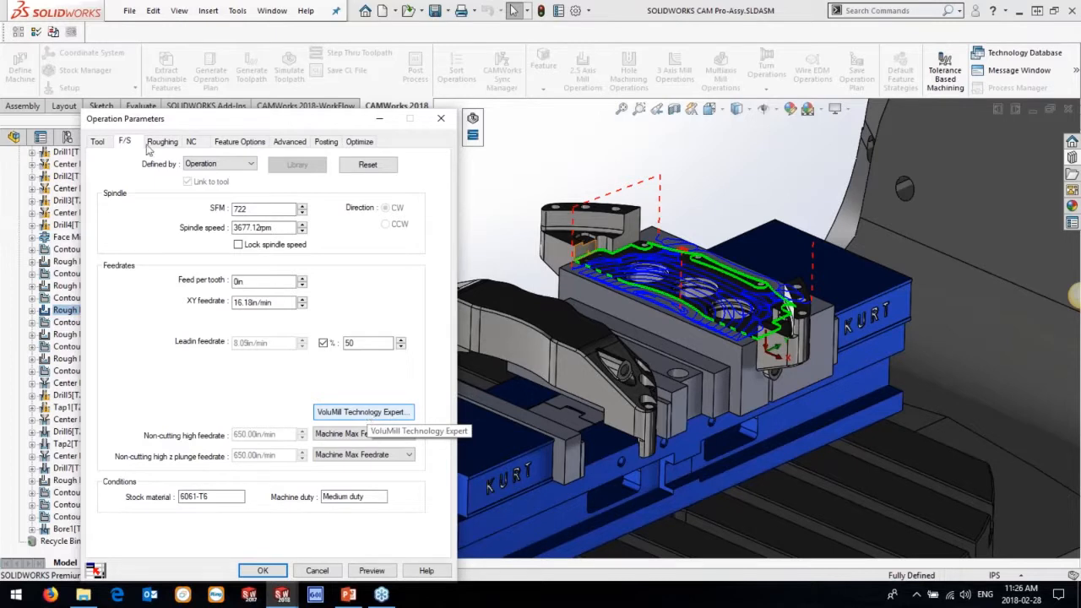
click(376, 414)
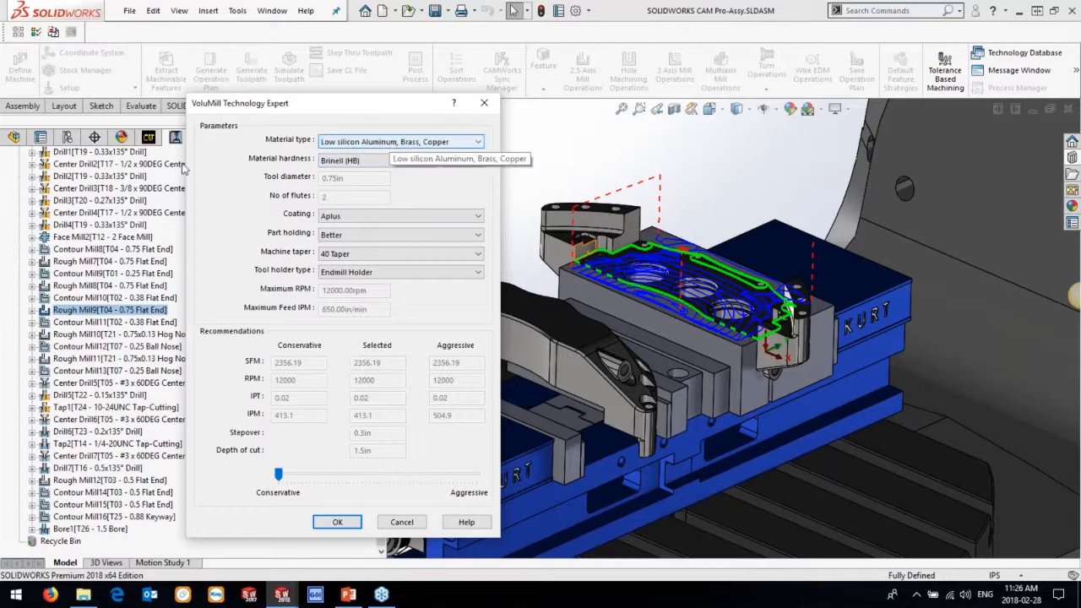
scroll(67, 253, up, 9)
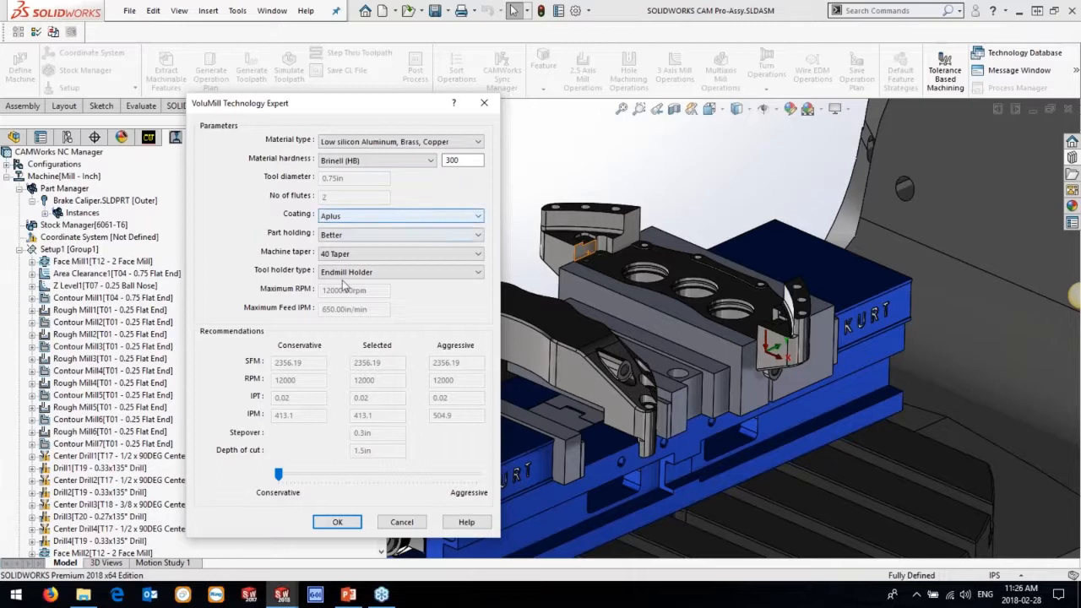
click(377, 236)
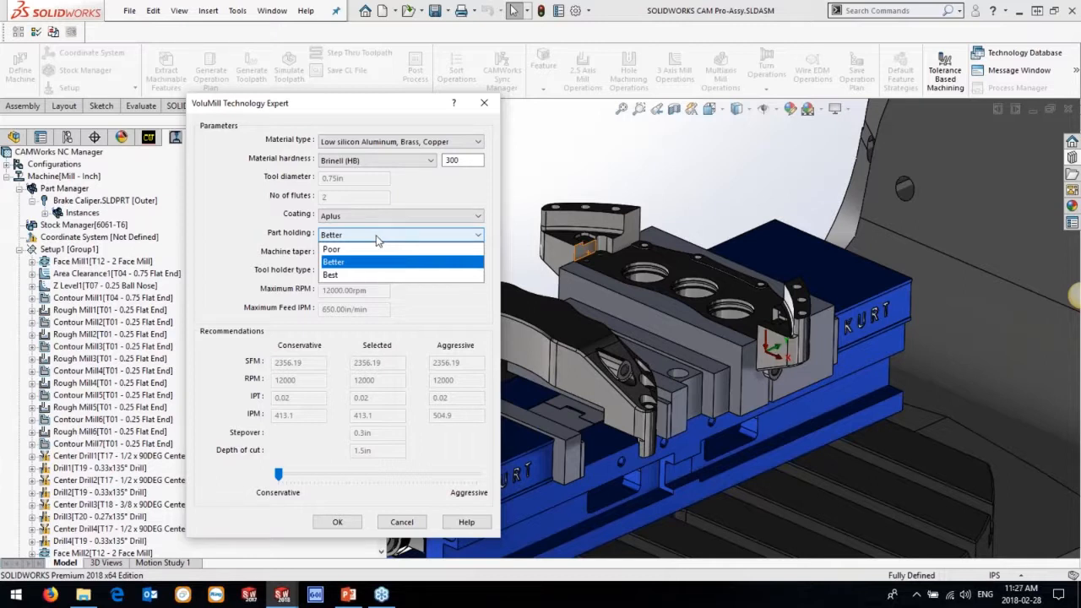
click(377, 239)
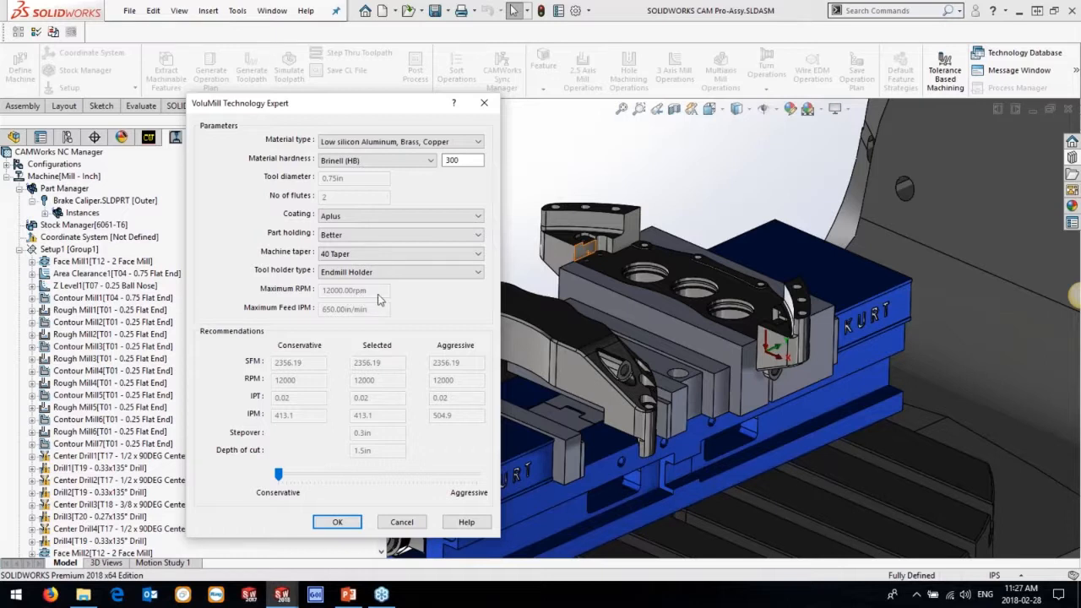
- Shift the VoluMill recommendation towards Aggressive for an XY feedrate of about 483 in/min, and apply it to Rough Mill9
drag(279, 475, 420, 482)
click(300, 476)
click(300, 476)
click(300, 475)
drag(318, 476, 429, 477)
click(339, 522)
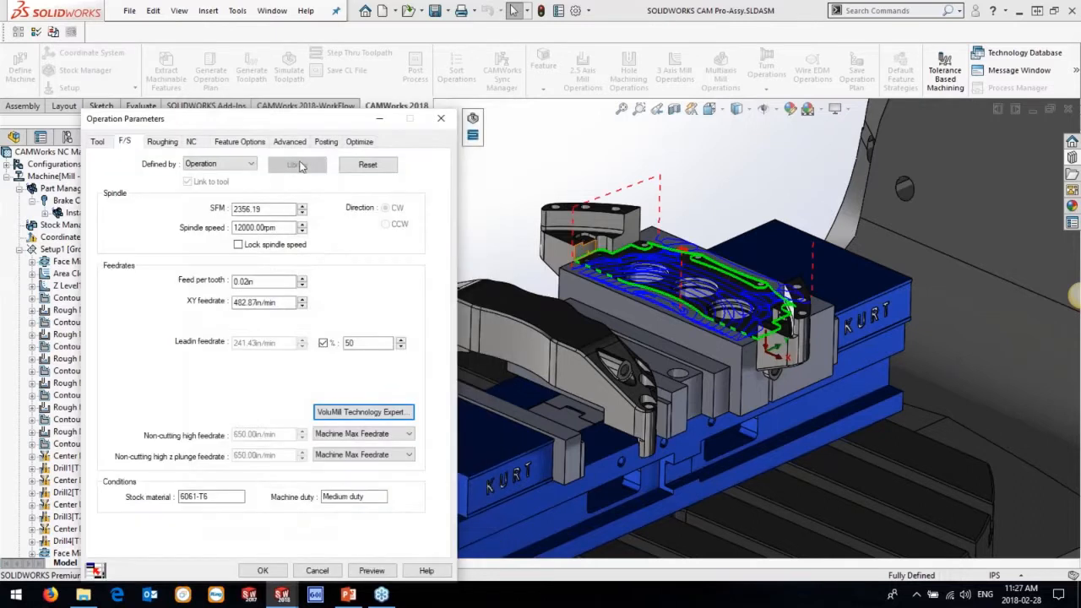
click(164, 142)
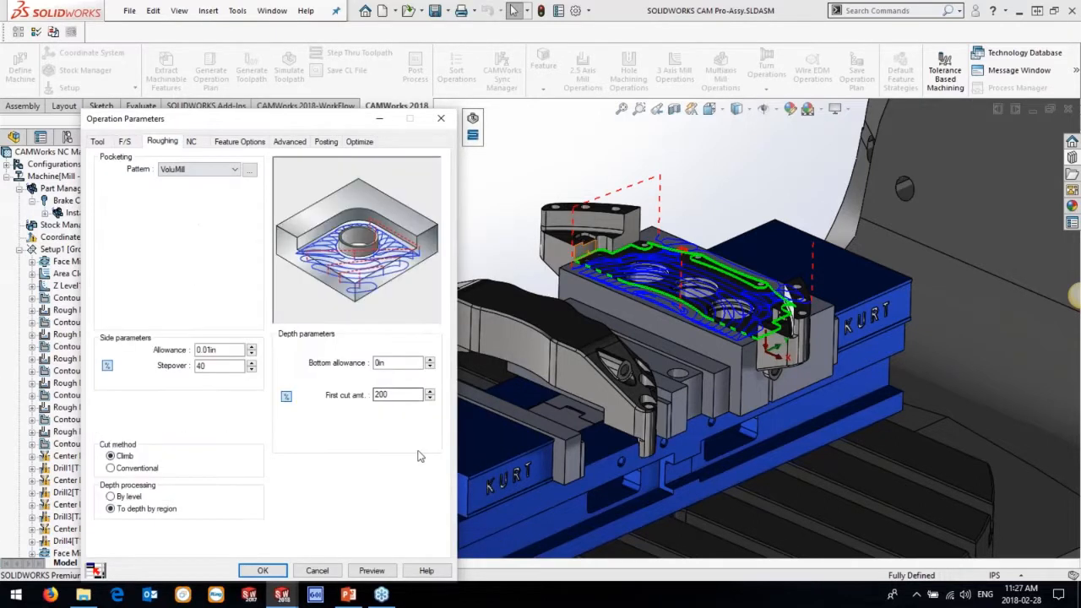
click(373, 571)
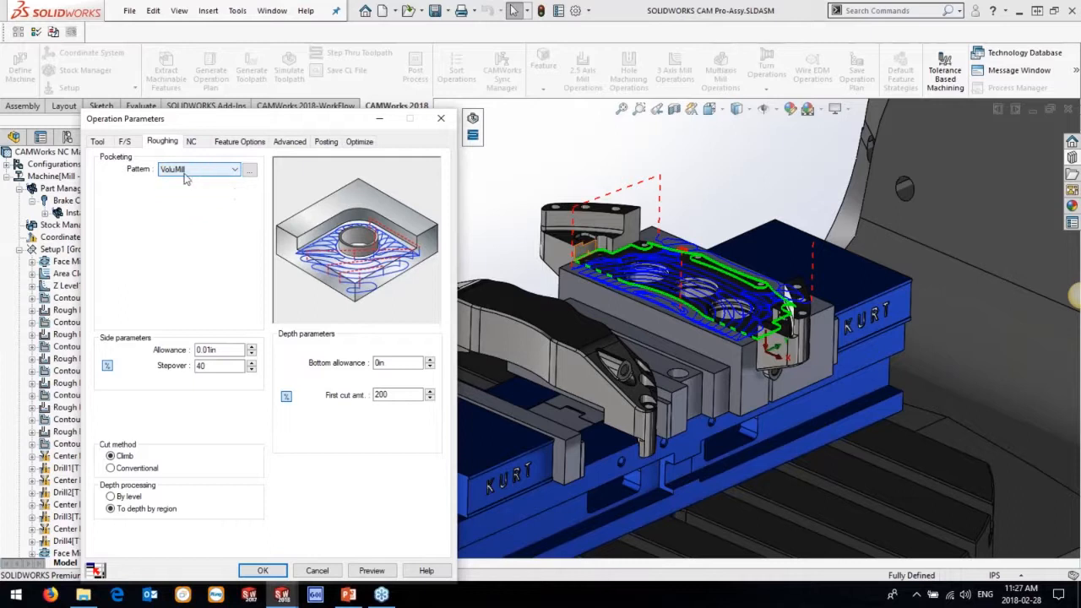
click(263, 570)
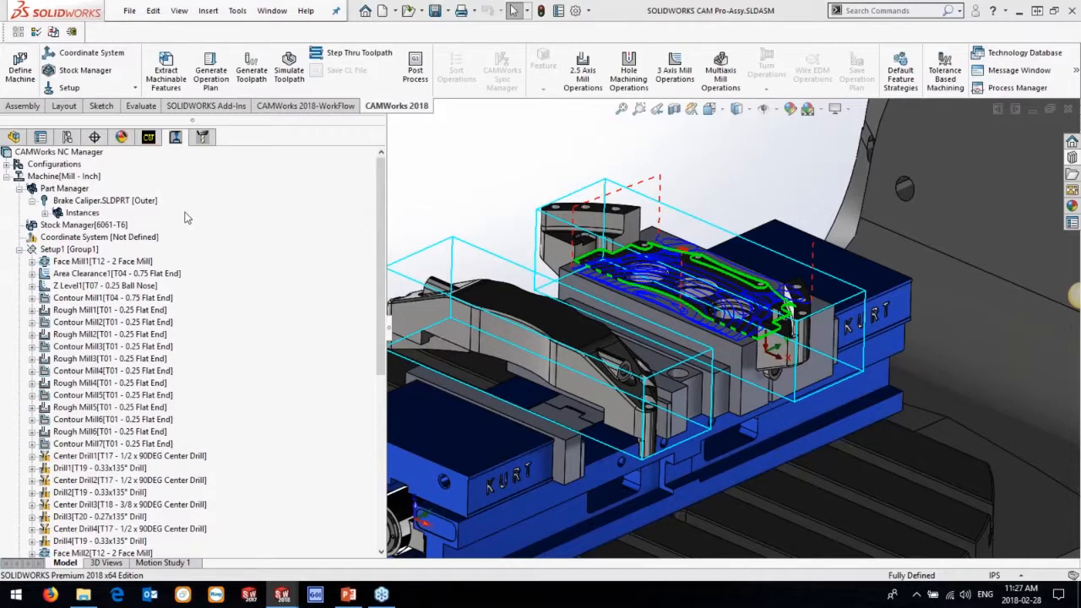
- Create a copy of the Mill - Inch-0 CAM configuration for the vise assembly
click(6, 164)
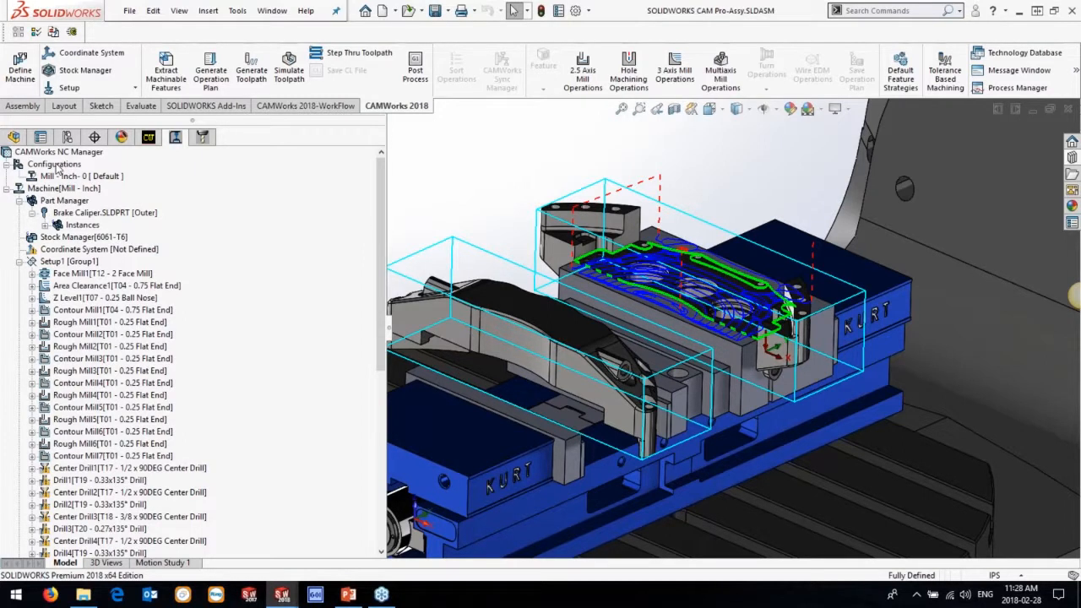
right_click(56, 167)
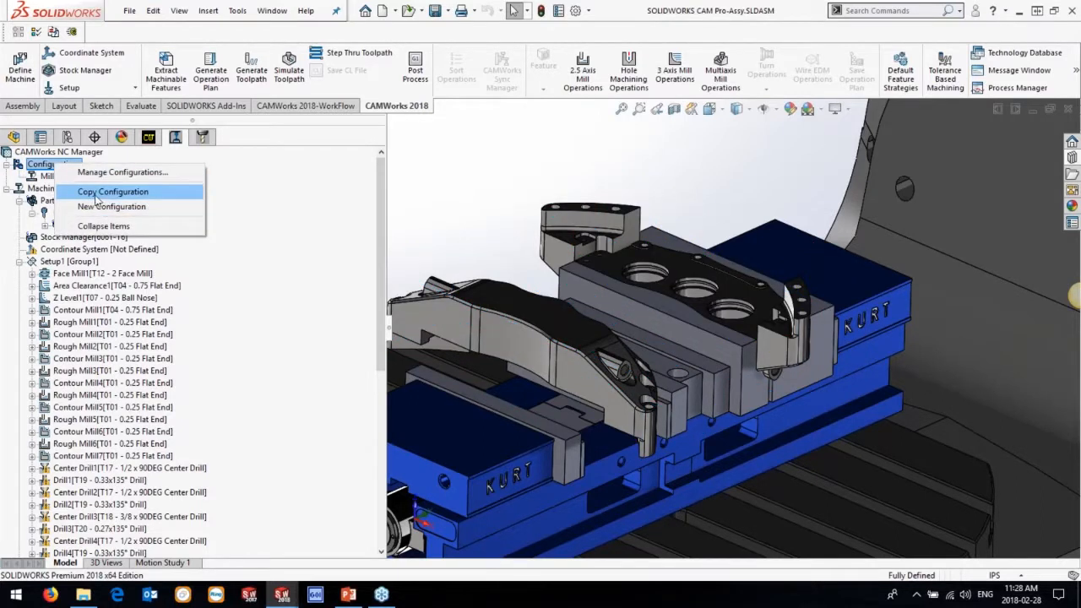
click(95, 196)
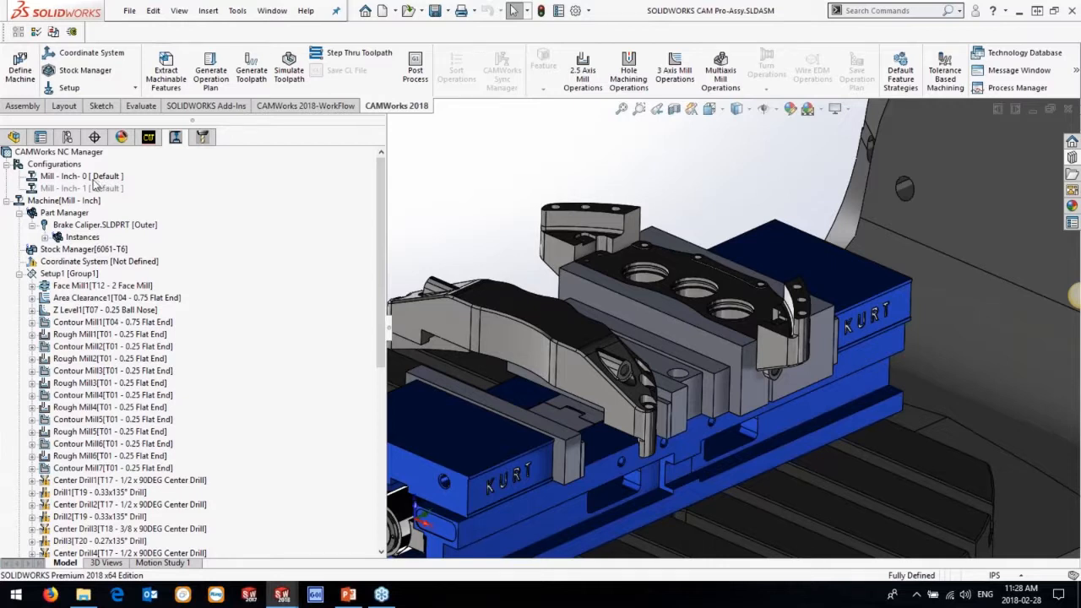
right_click(93, 180)
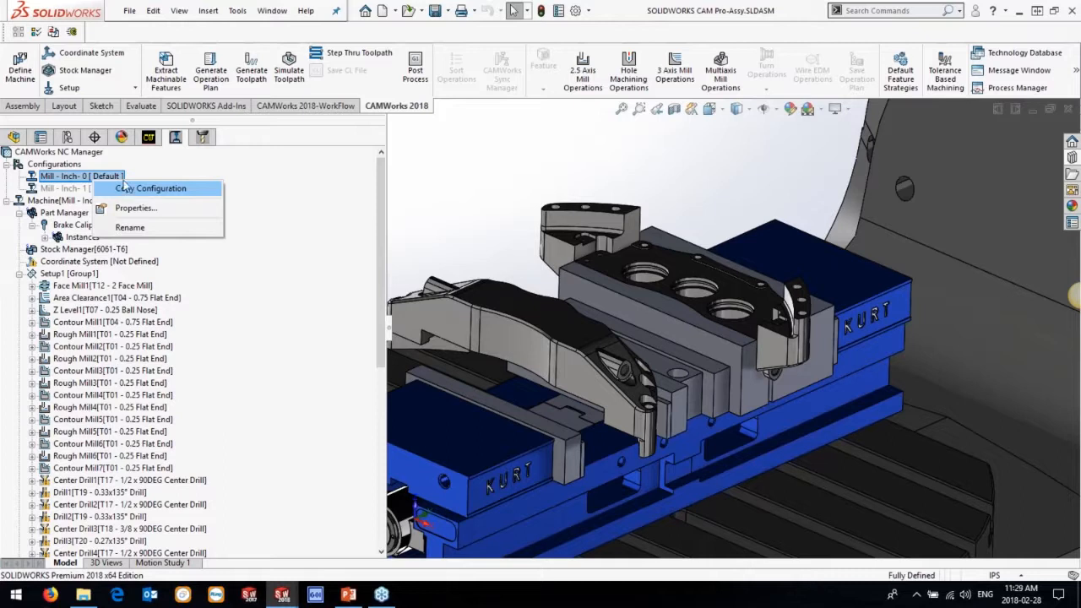
click(114, 167)
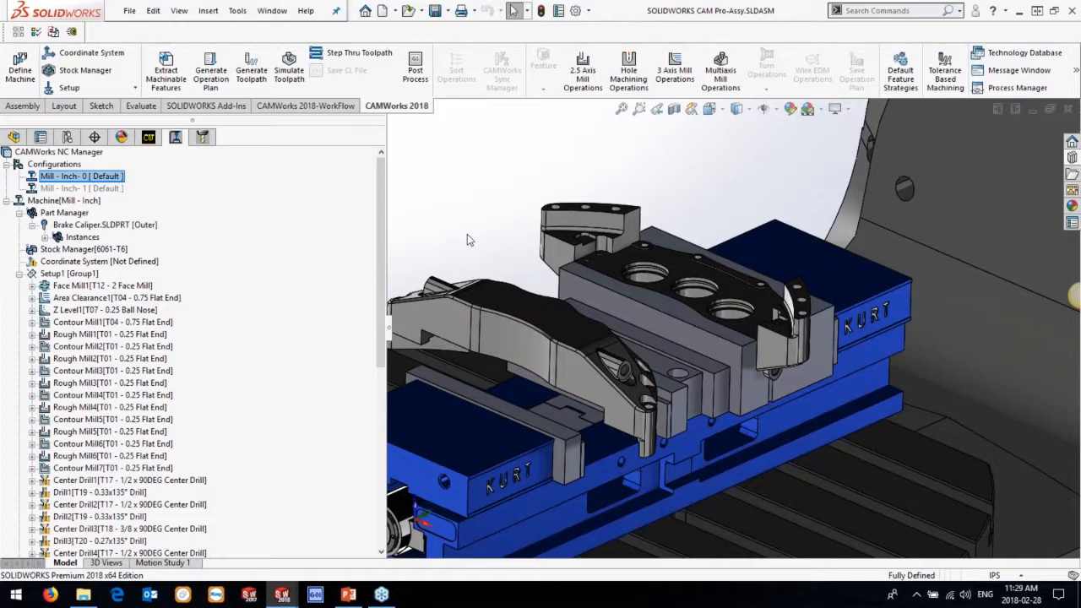
- Open the recent Brake Caliper Assy assembly and open its Piston part in its own window
key(ctrl+F2)
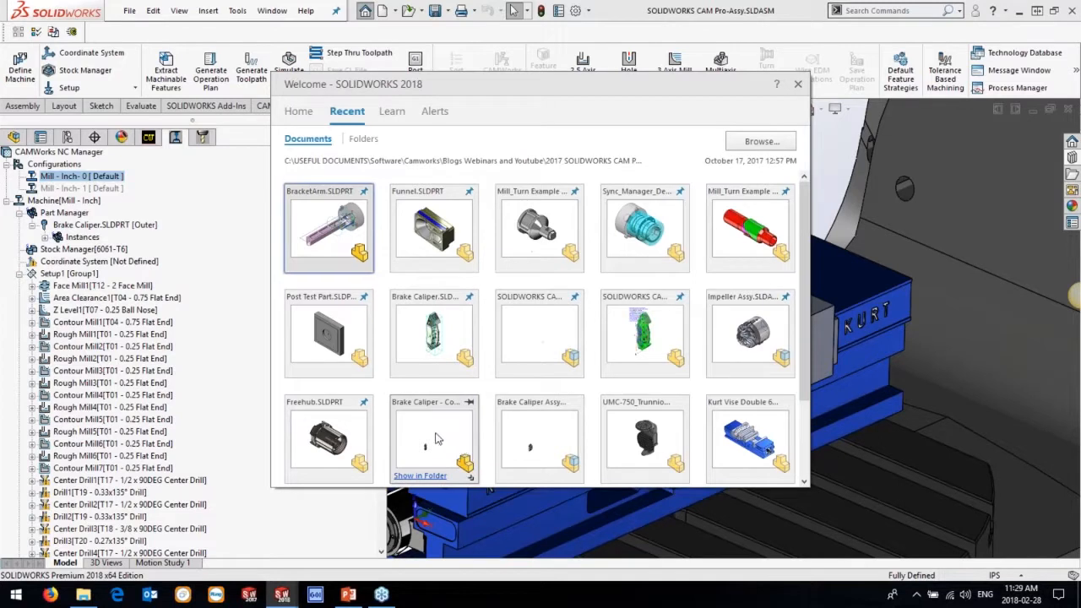
click(525, 432)
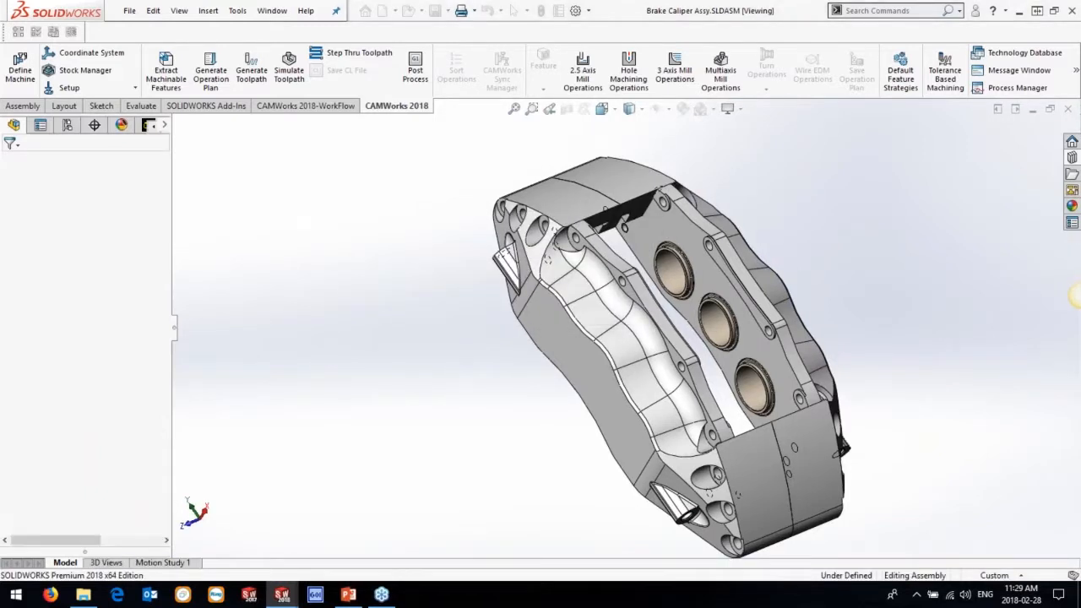
click(675, 269)
click(709, 209)
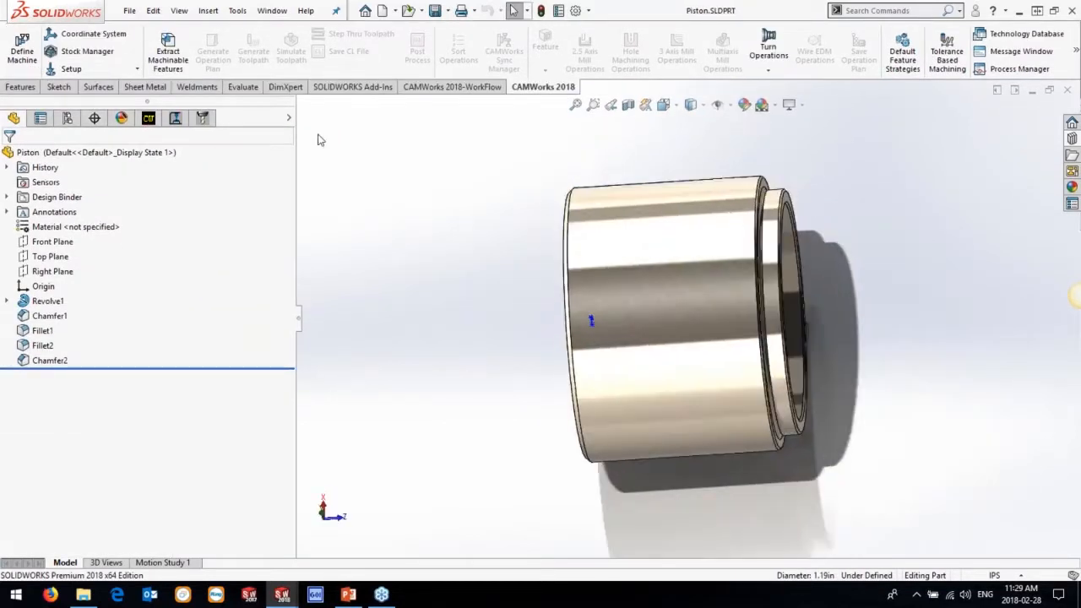
- Review the piston's machine definition, including the Turn Single Turret - Inch machine, tool crib and post processor
click(148, 117)
click(87, 161)
double_click(87, 162)
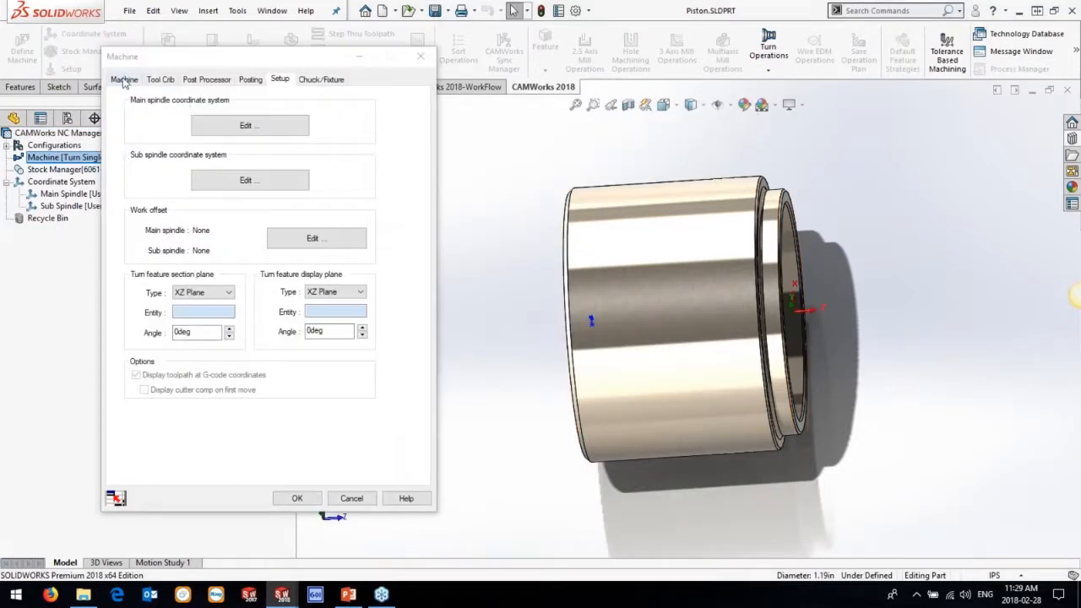
click(124, 80)
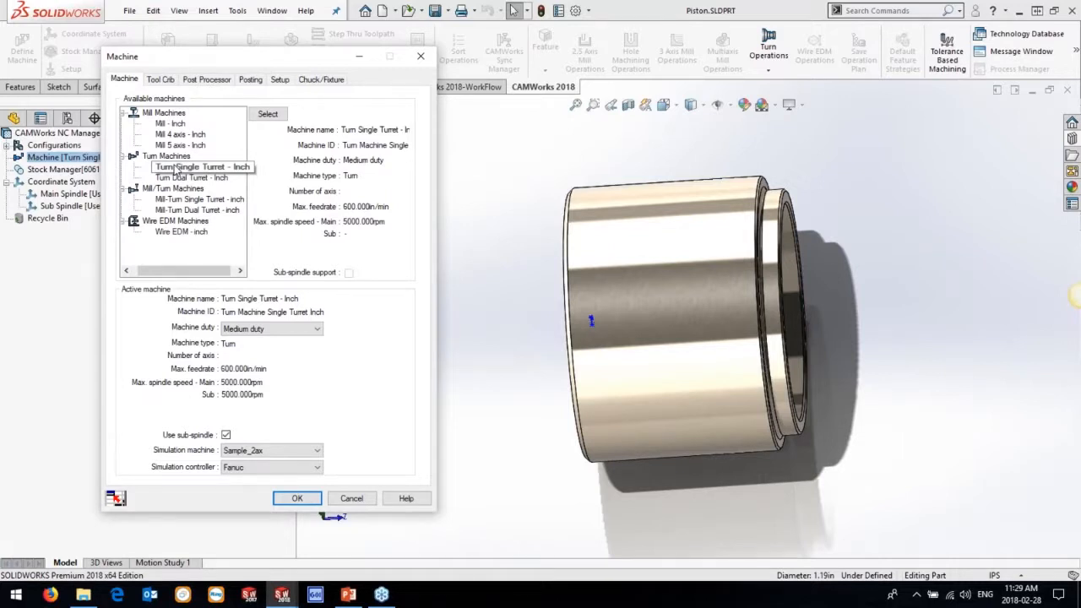
click(177, 169)
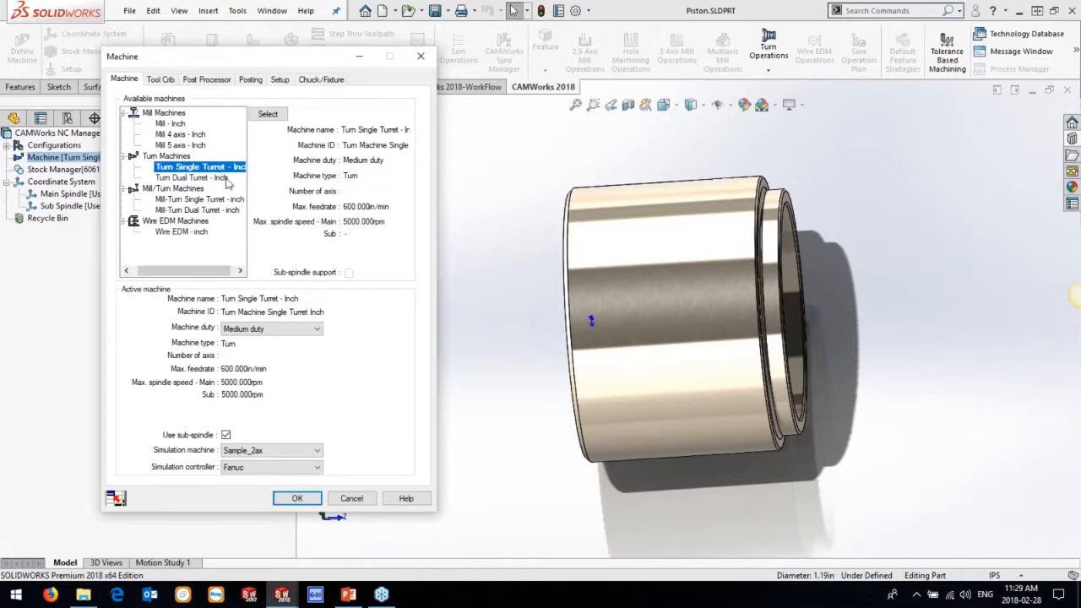
click(165, 79)
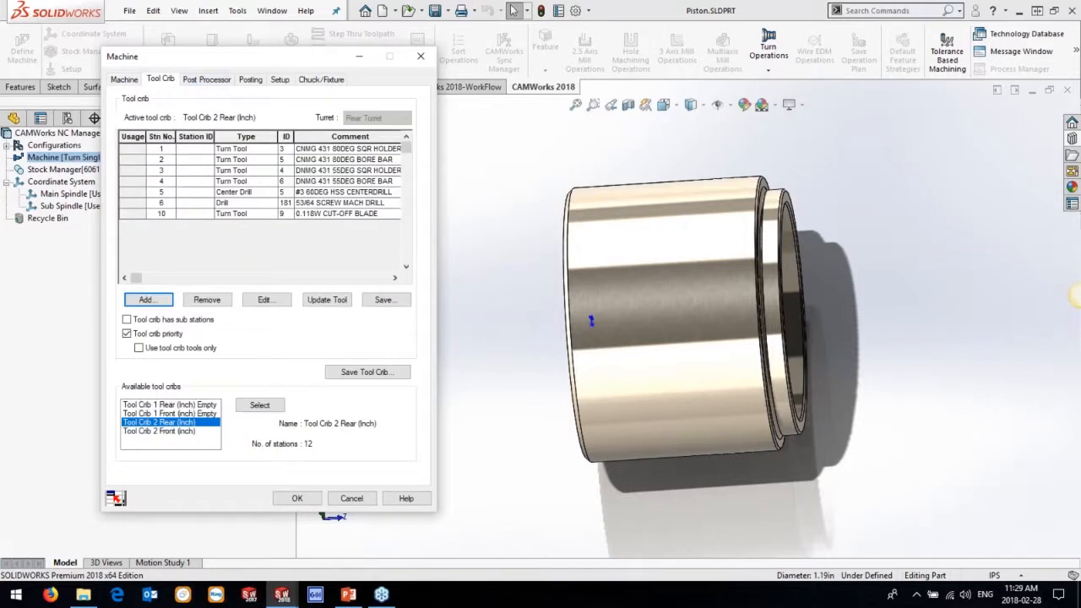
click(215, 80)
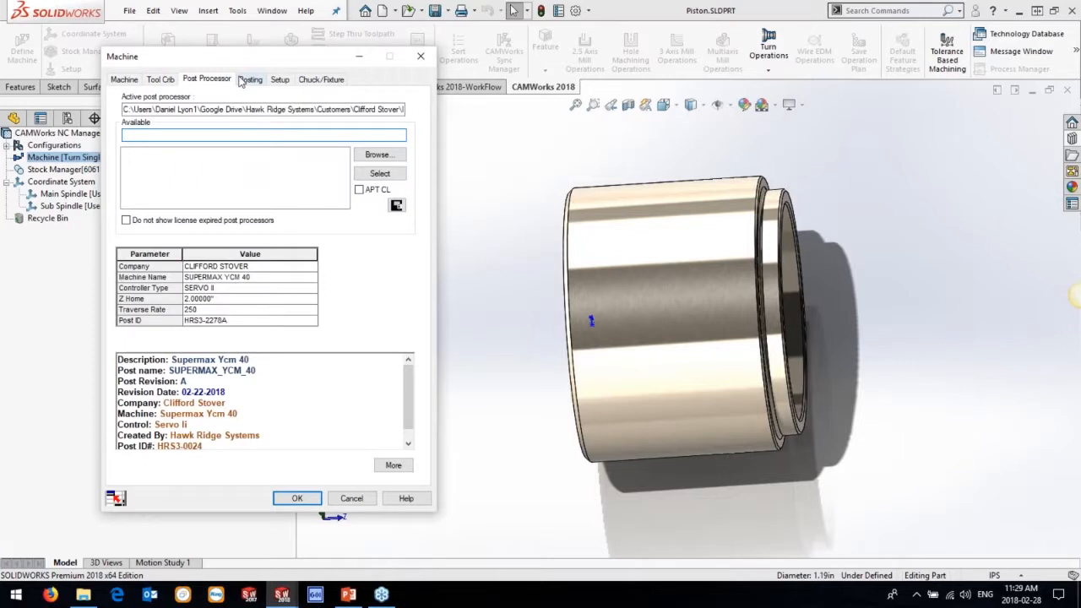
click(294, 498)
- Define the piston's bar stock with a 1.9 in outer diameter and offset parameters of 0.4, 0.1 and 1.2 in
click(62, 170)
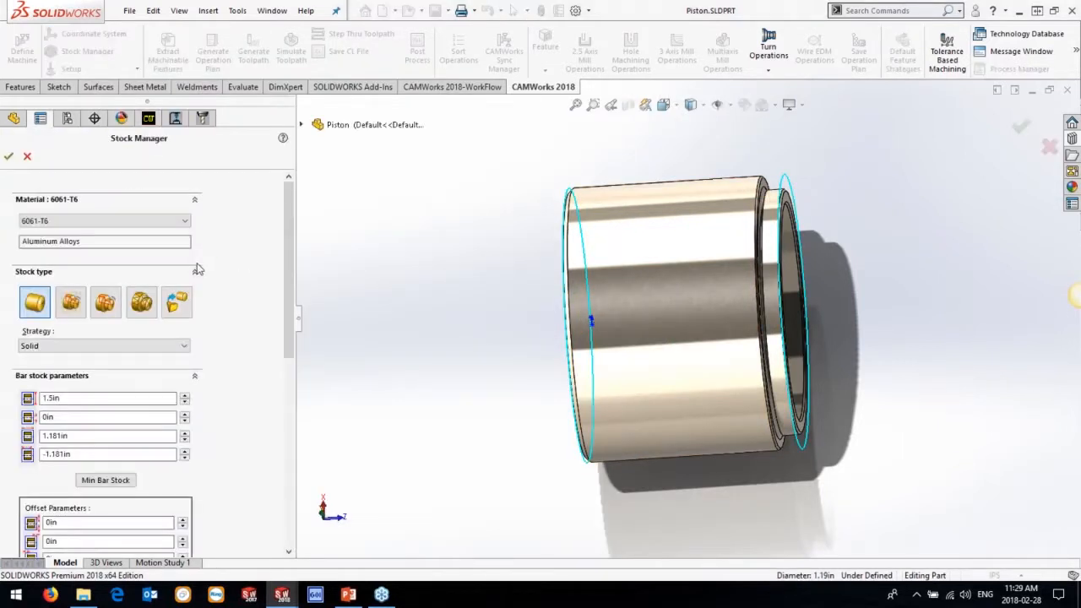
click(185, 397)
click(184, 397)
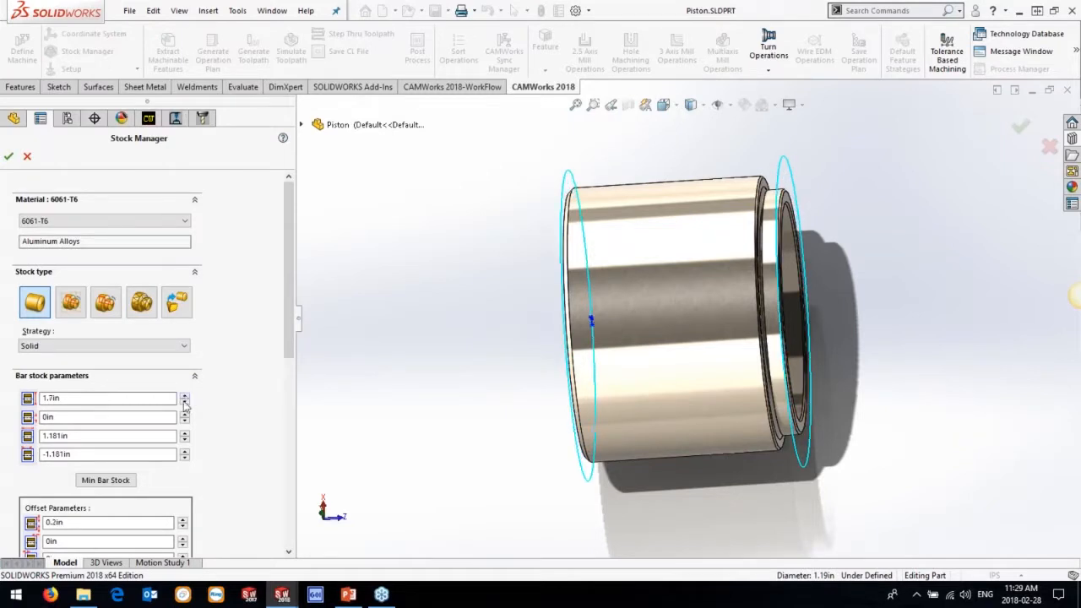
click(183, 520)
click(183, 520)
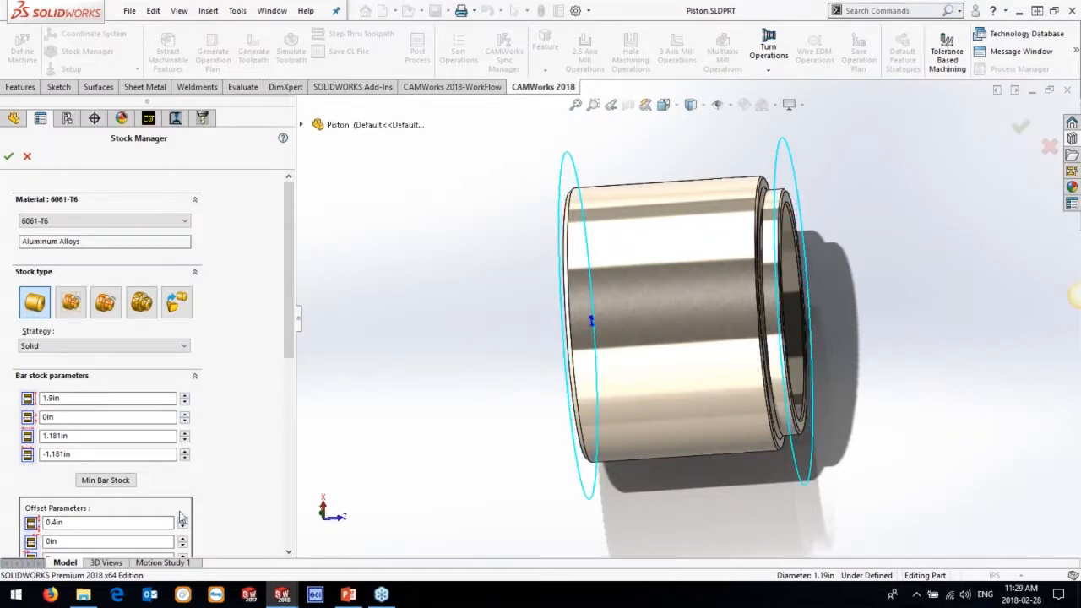
click(182, 539)
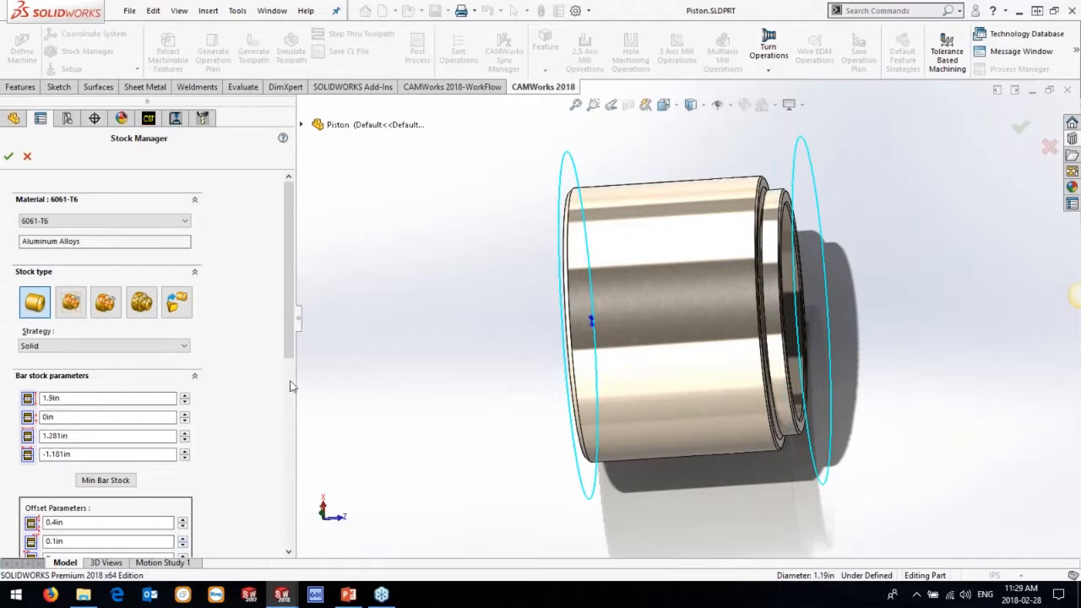
scroll(295, 346, down, 5)
click(183, 370)
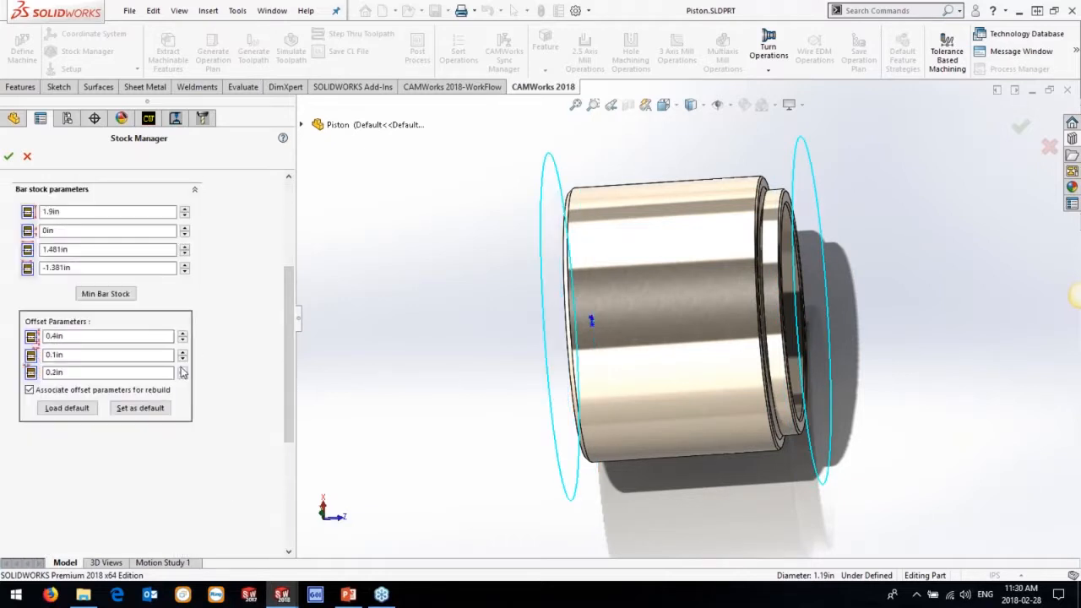
click(183, 370)
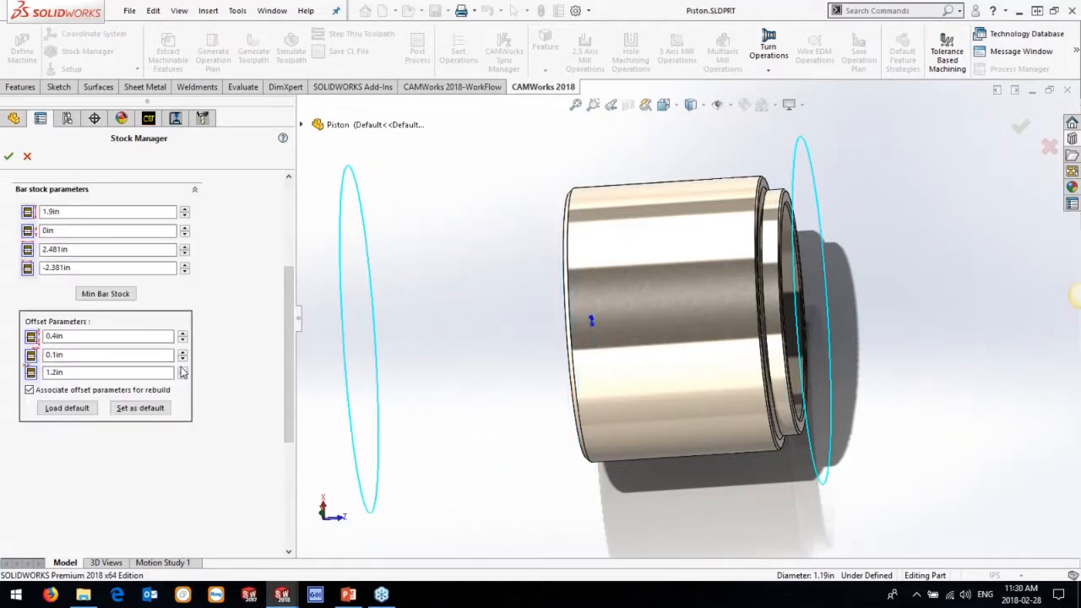
click(7, 156)
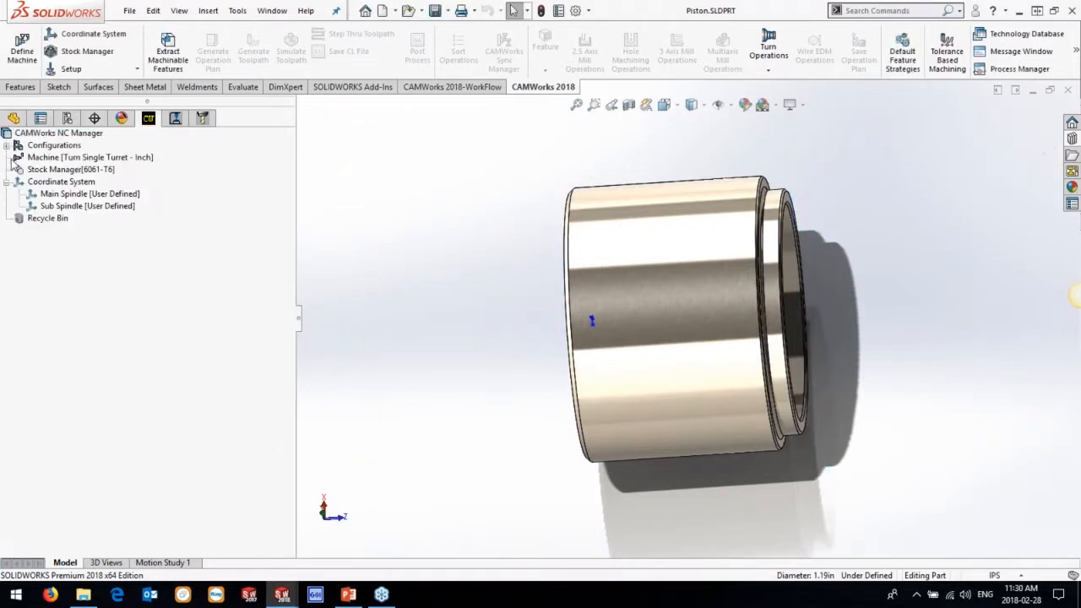
- Check the main spindle coordinate system, extract the piston's machinable features and examine the face, OD and ID features
click(80, 182)
click(89, 194)
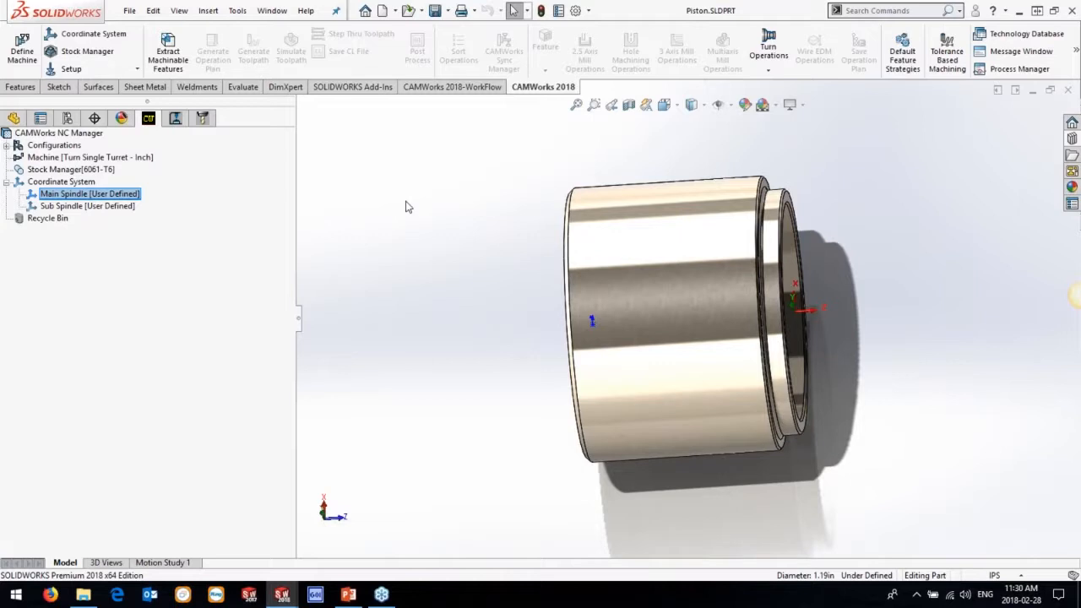
click(168, 51)
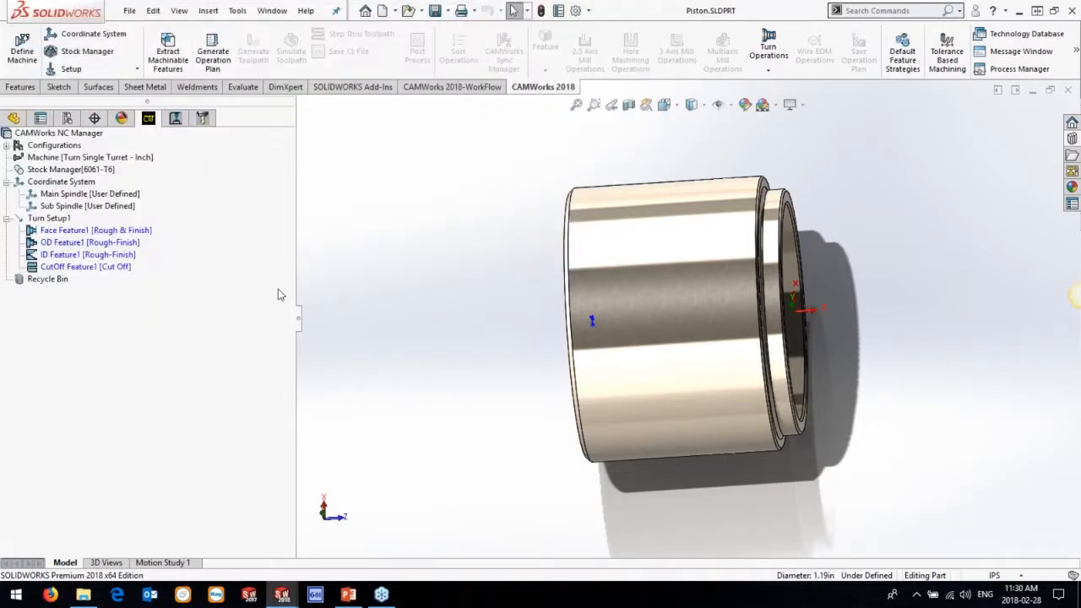
click(66, 231)
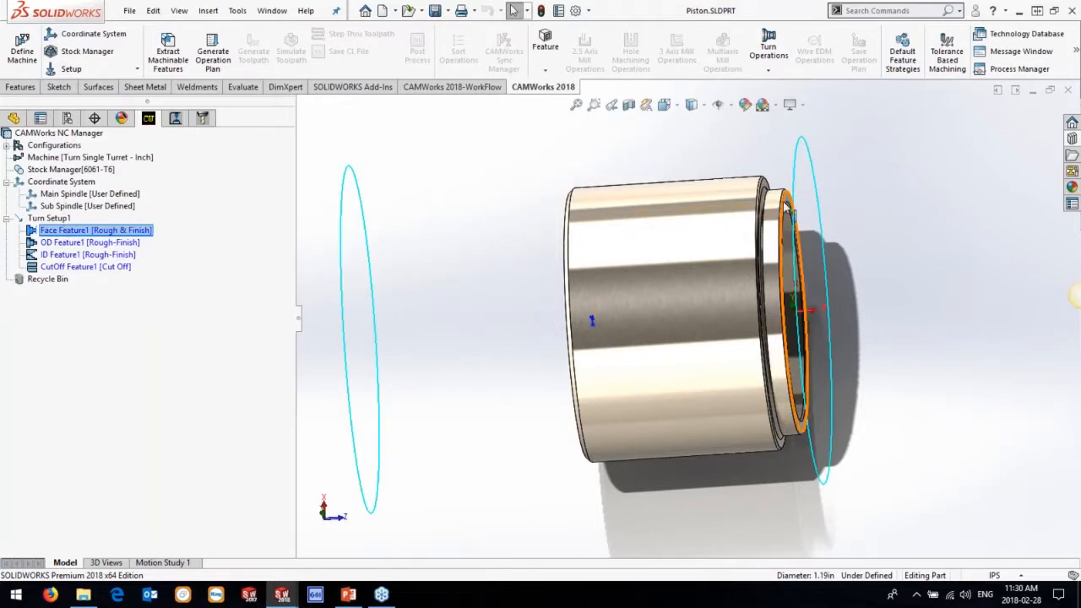
click(77, 243)
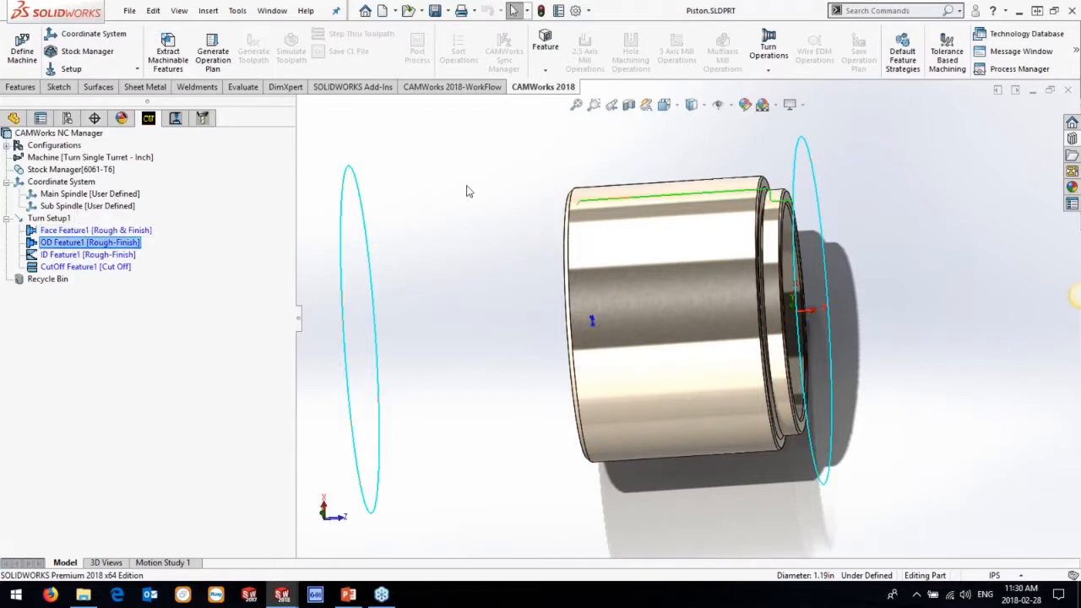
click(100, 255)
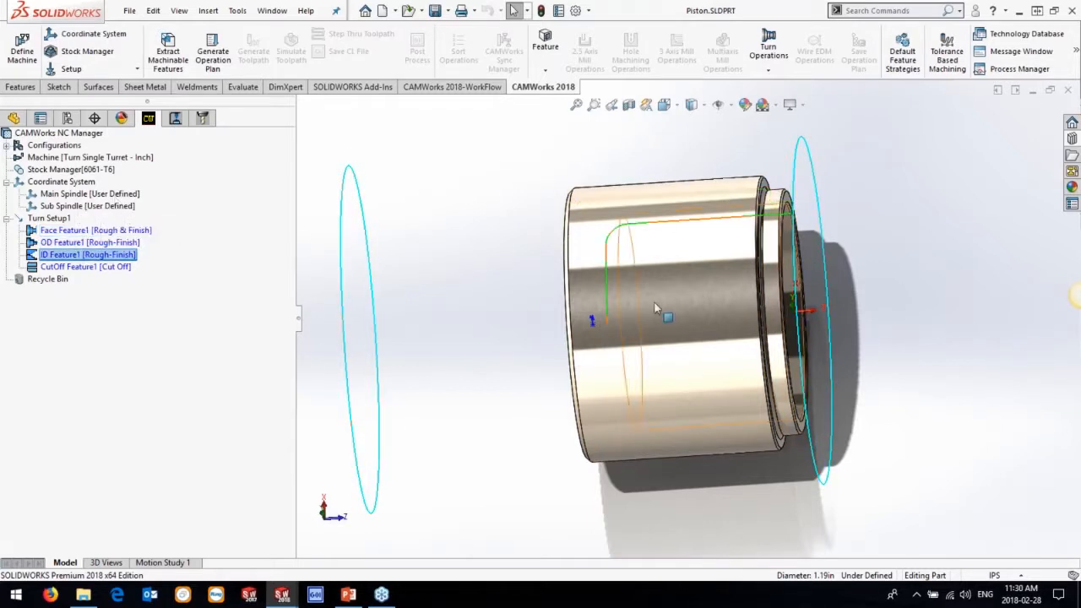
- Check the piston's cut off feature, then generate the operation plan and toolpaths for the turned features
key(Down)
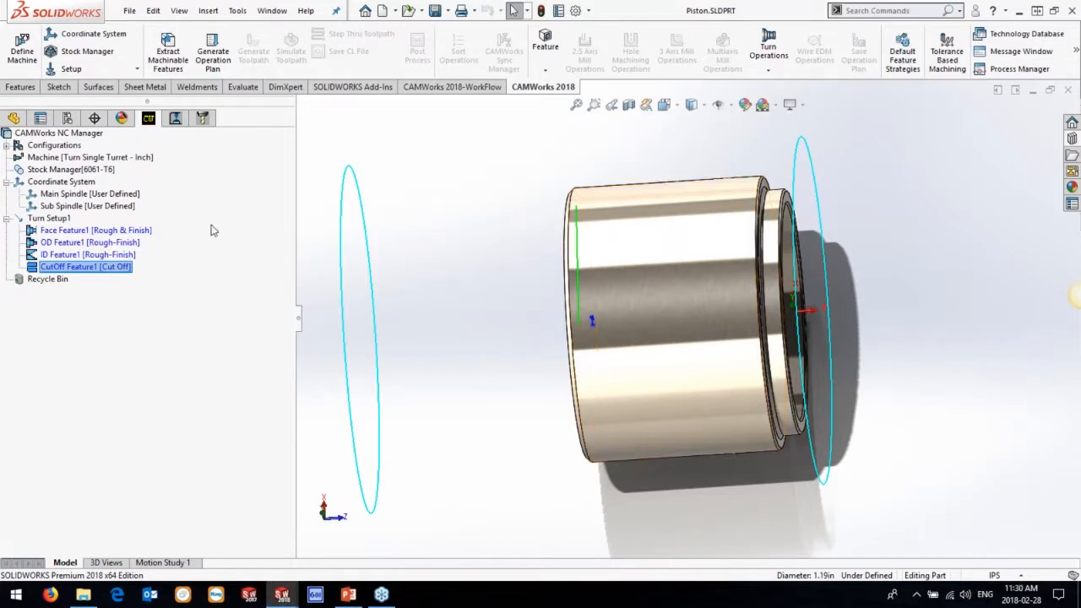
click(211, 53)
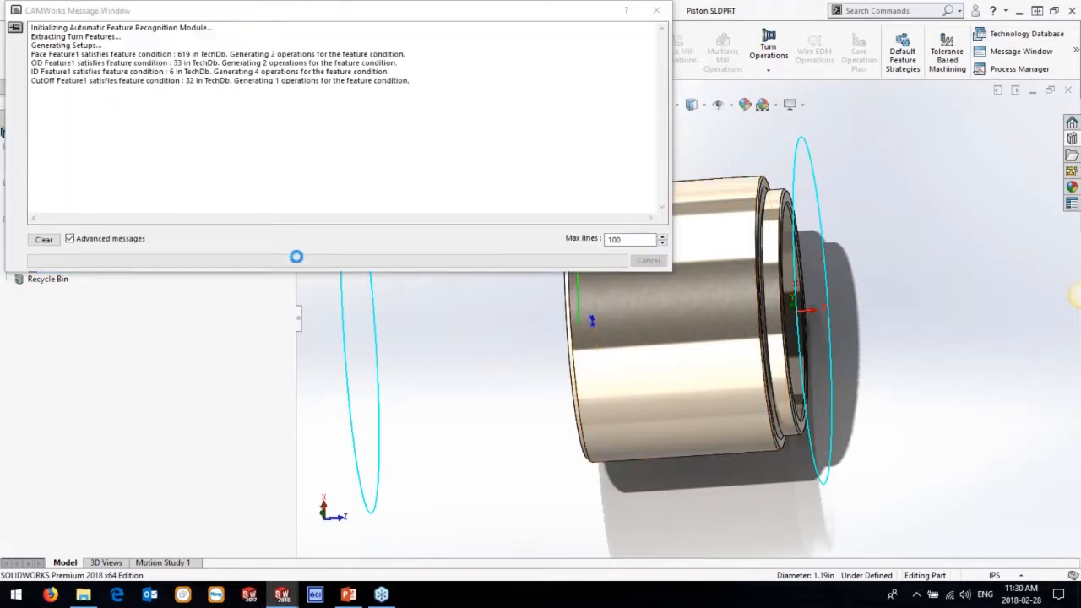
click(253, 52)
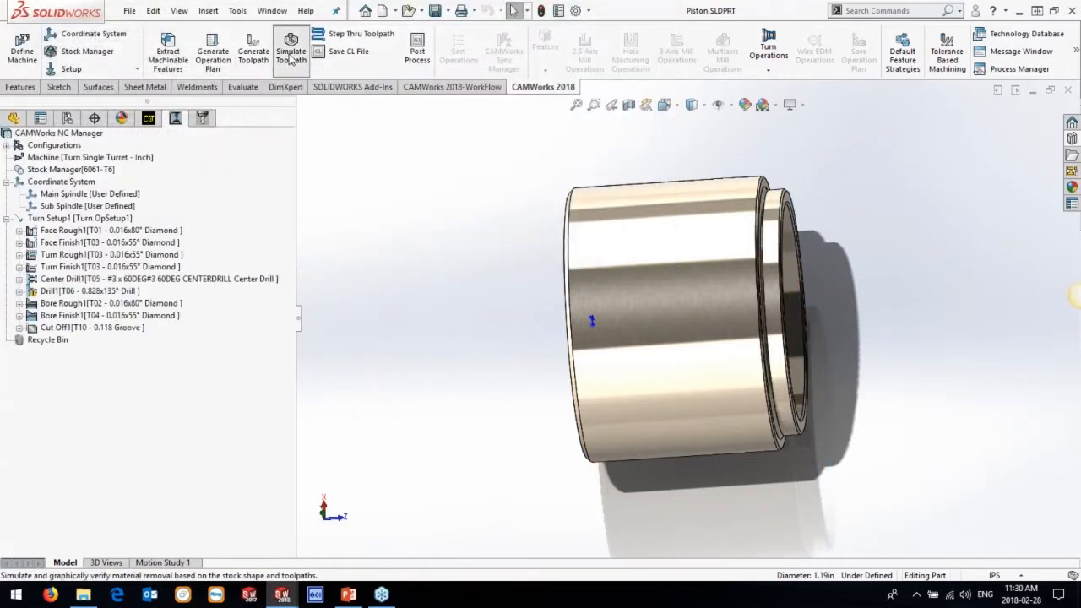
- Simulate the piston's turning toolpaths to the end, compare the result with the design part, and switch to the PowerPoint slide show
click(291, 50)
click(88, 238)
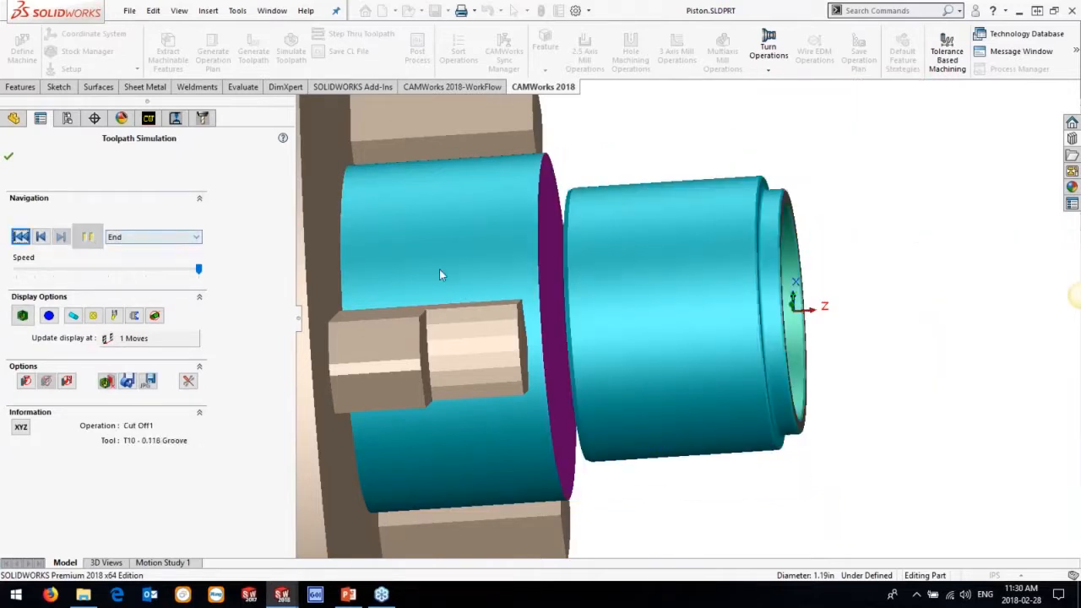
click(22, 315)
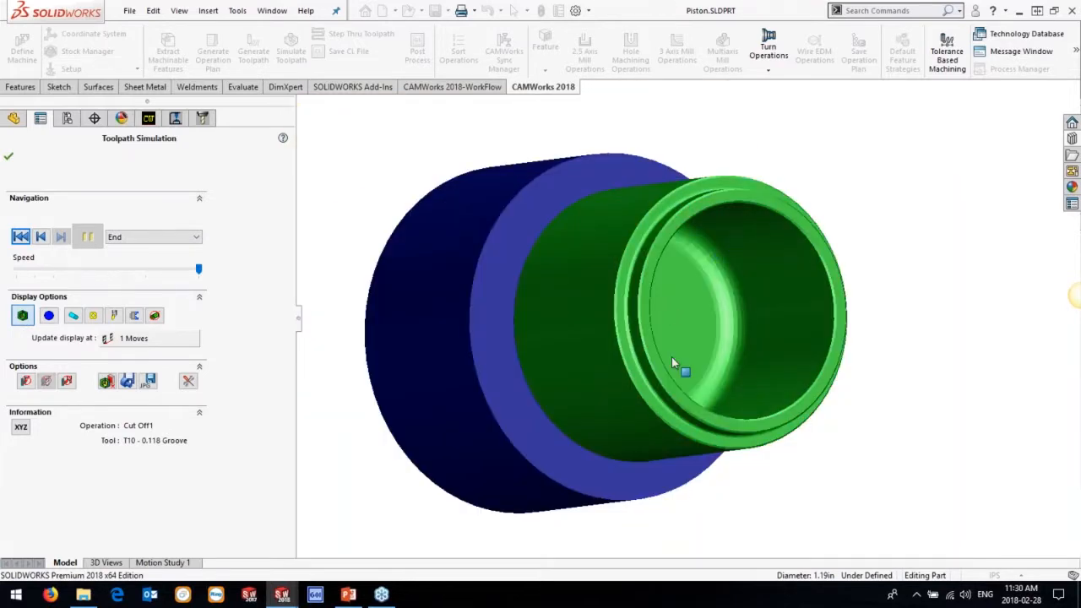
click(8, 156)
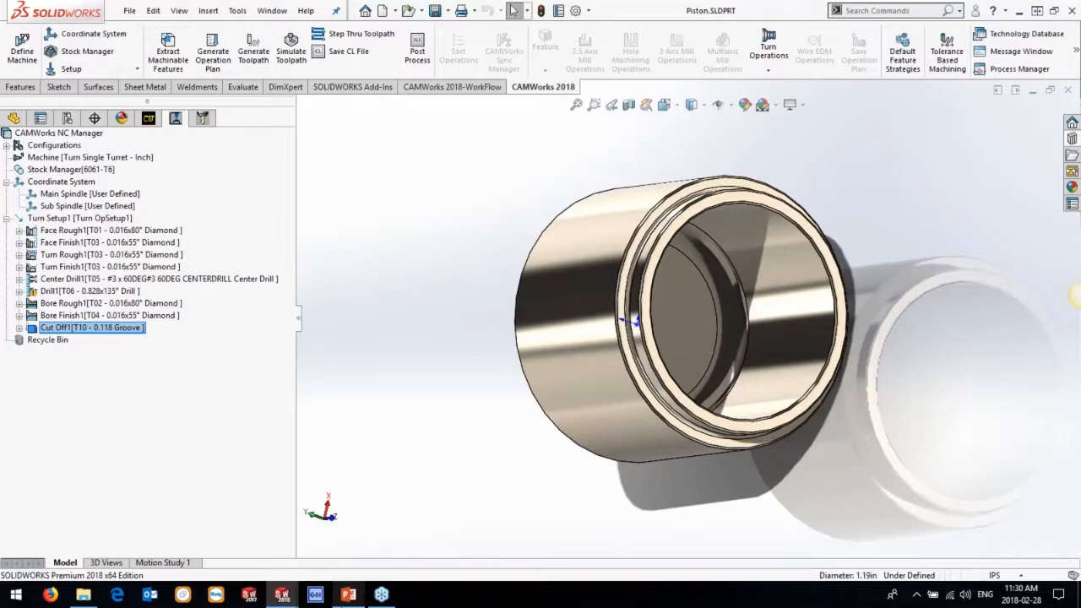
click(348, 594)
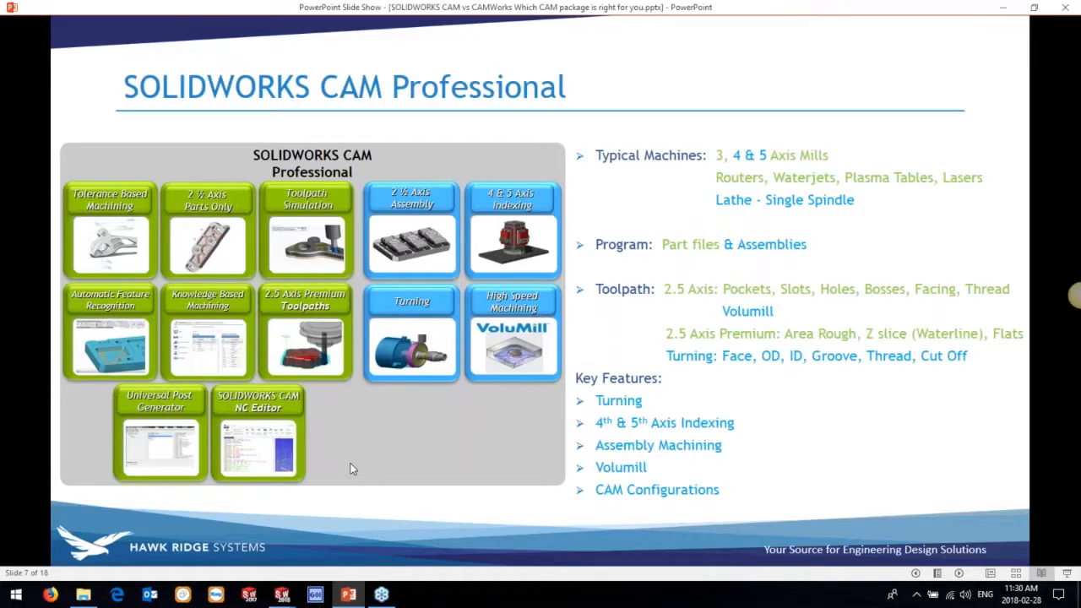
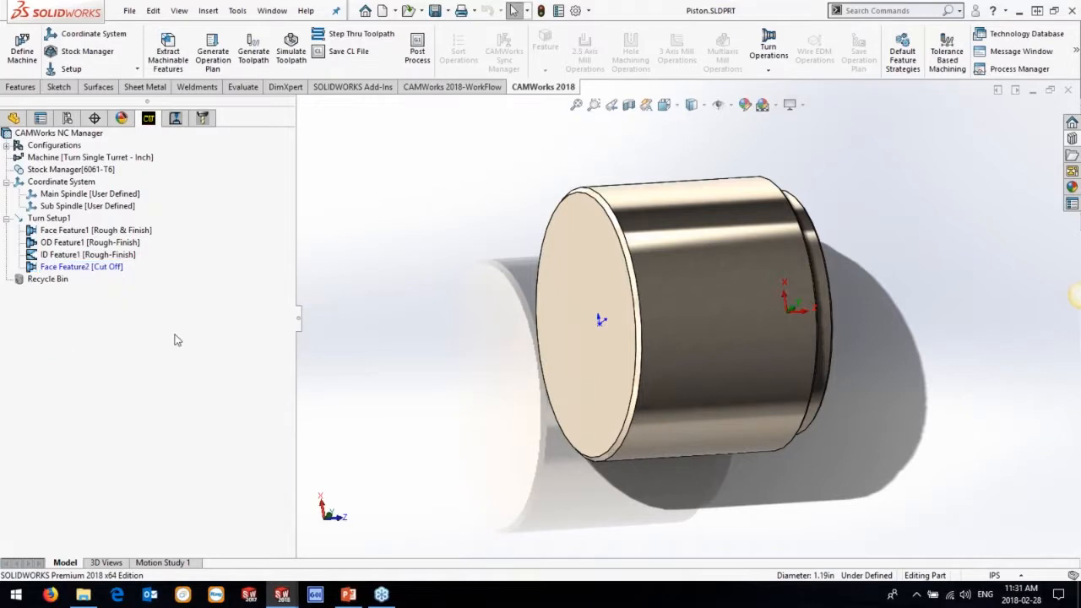
- Assign the piston's back face feature to the sub spindle
click(72, 267)
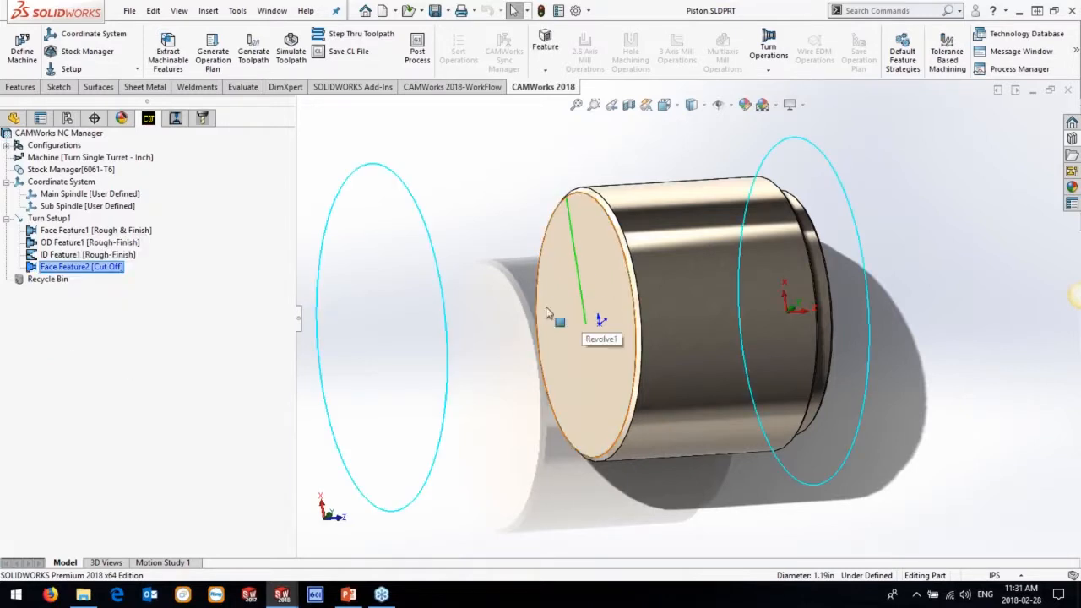
double_click(59, 269)
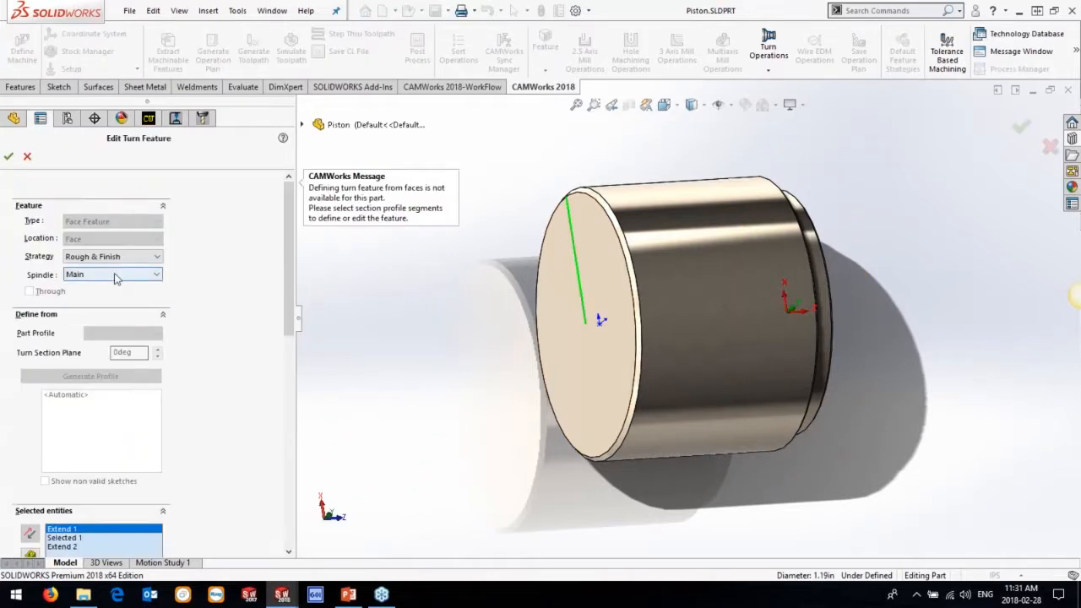
click(113, 276)
click(86, 298)
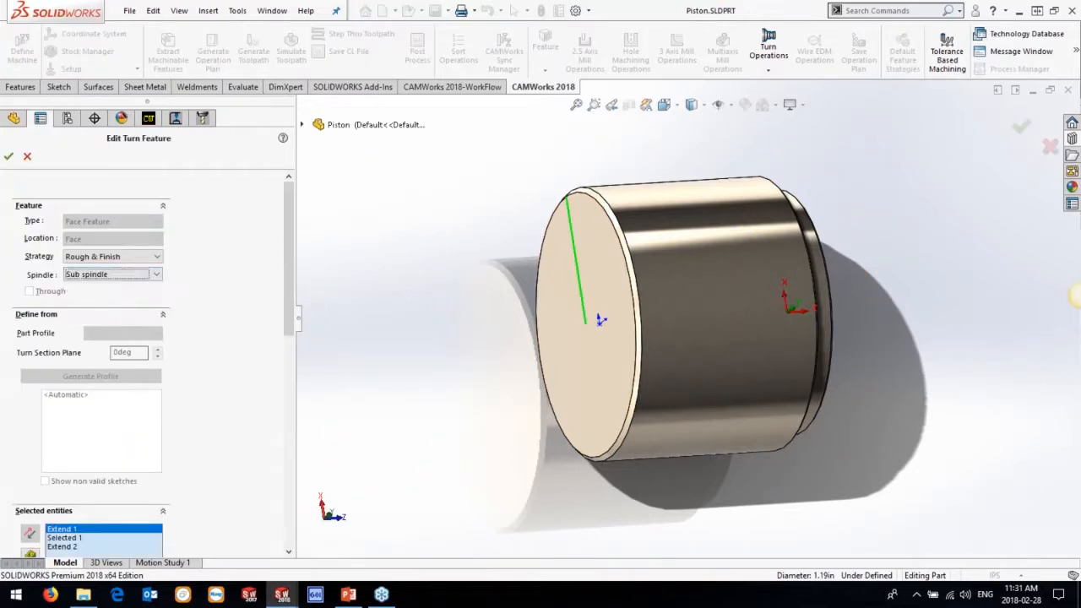
click(9, 158)
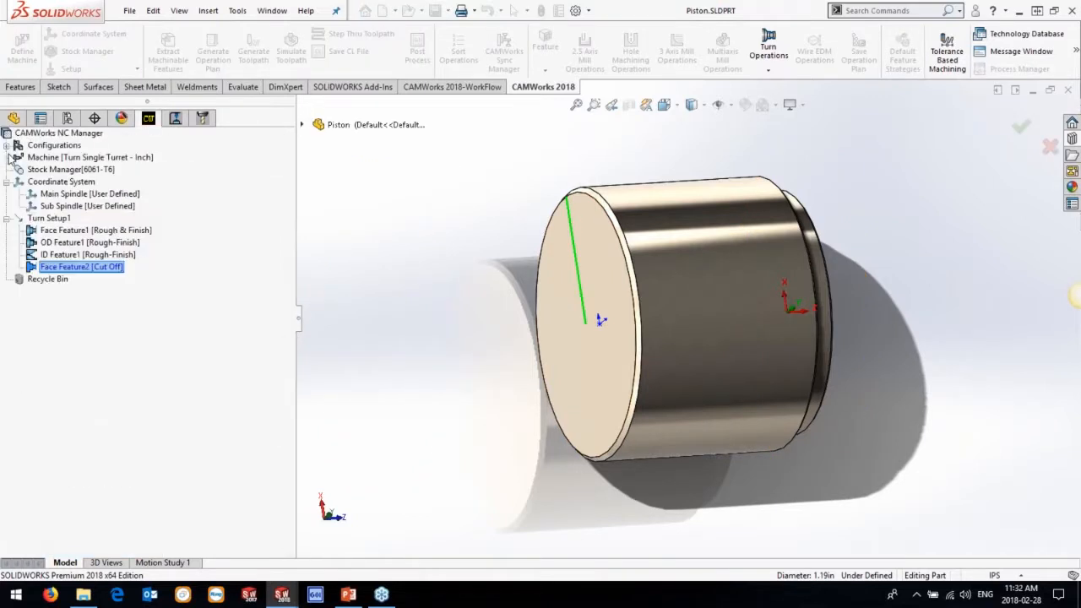
- Generate the operation plan for the back face feature, compute the toolpaths and select the sub-spindle setup
right_click(107, 277)
click(191, 311)
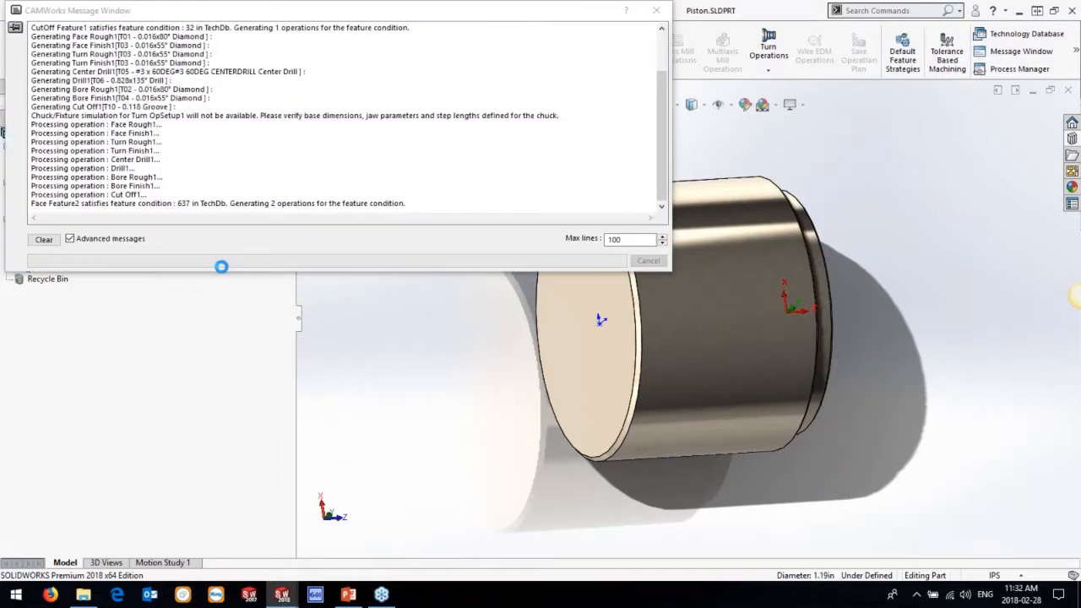
click(253, 50)
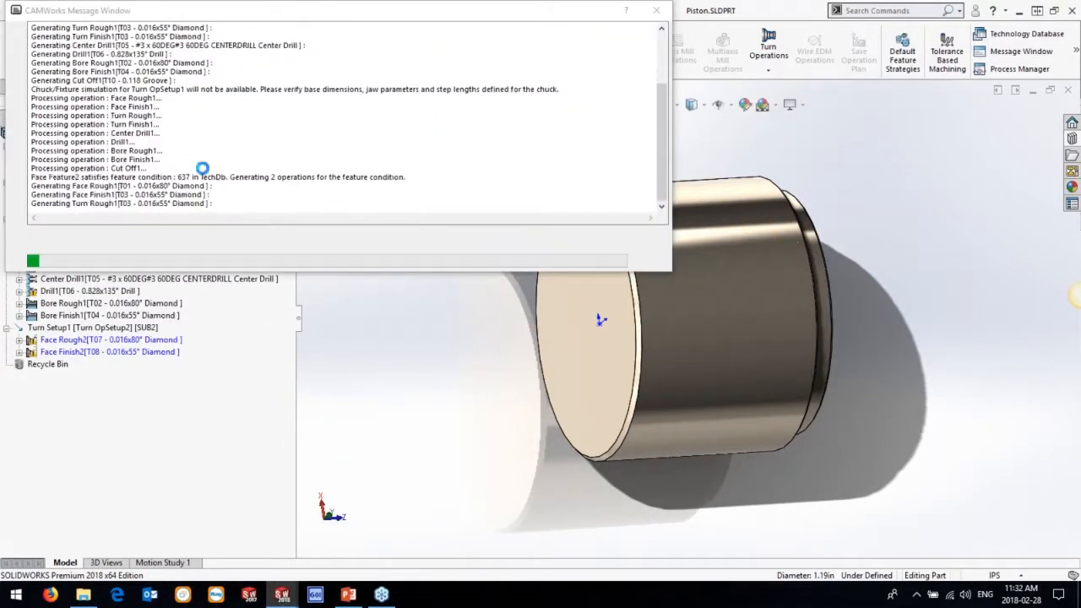
click(88, 328)
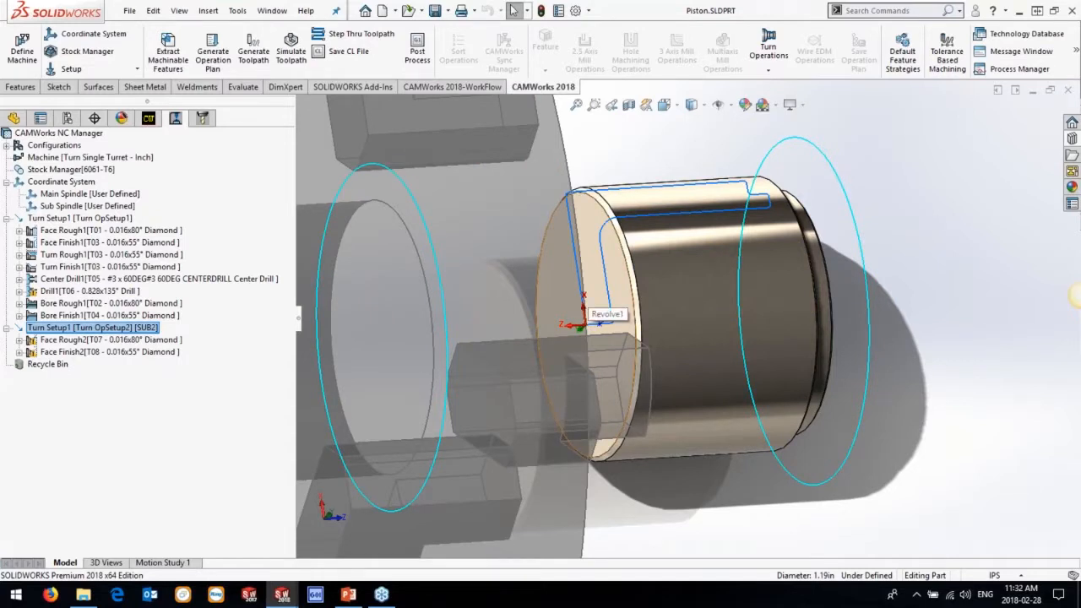
- Add a sub spindle operation after the Bore Finish operation using the Standard transfer template
right_click(134, 316)
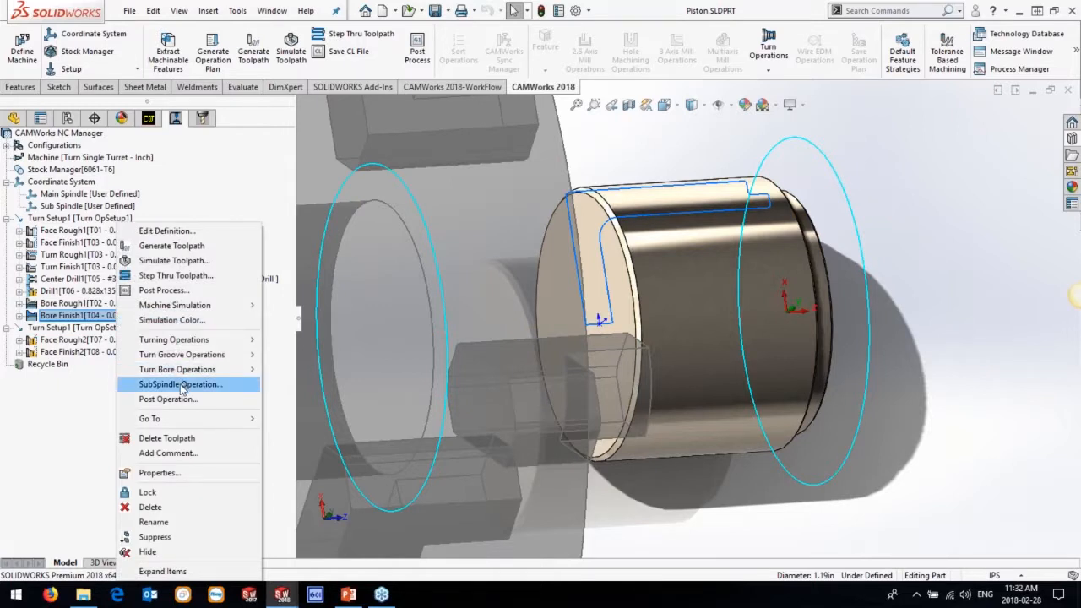
click(180, 385)
click(99, 323)
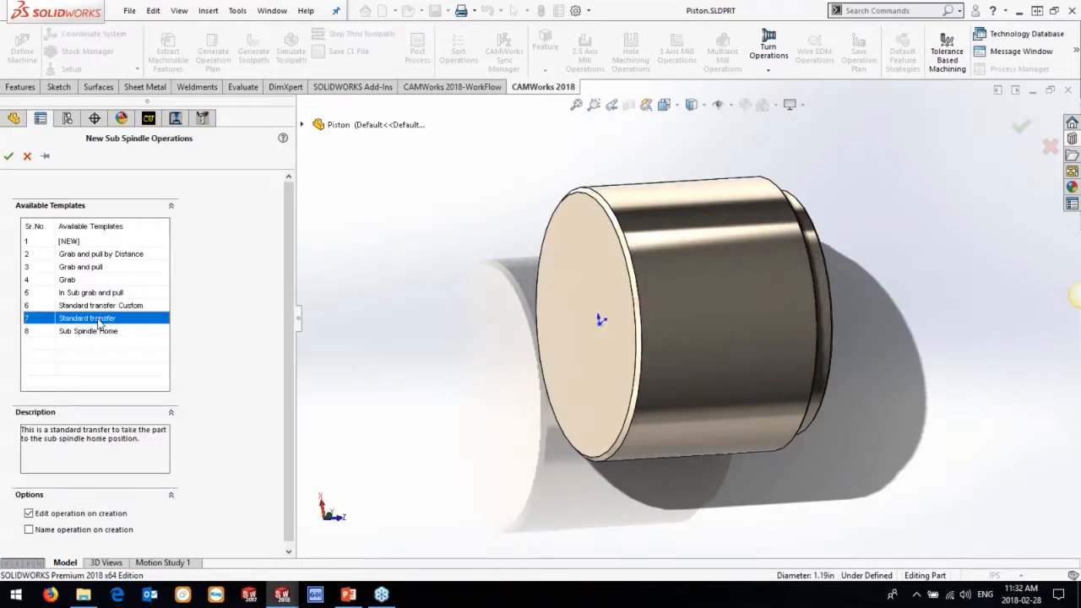
click(8, 156)
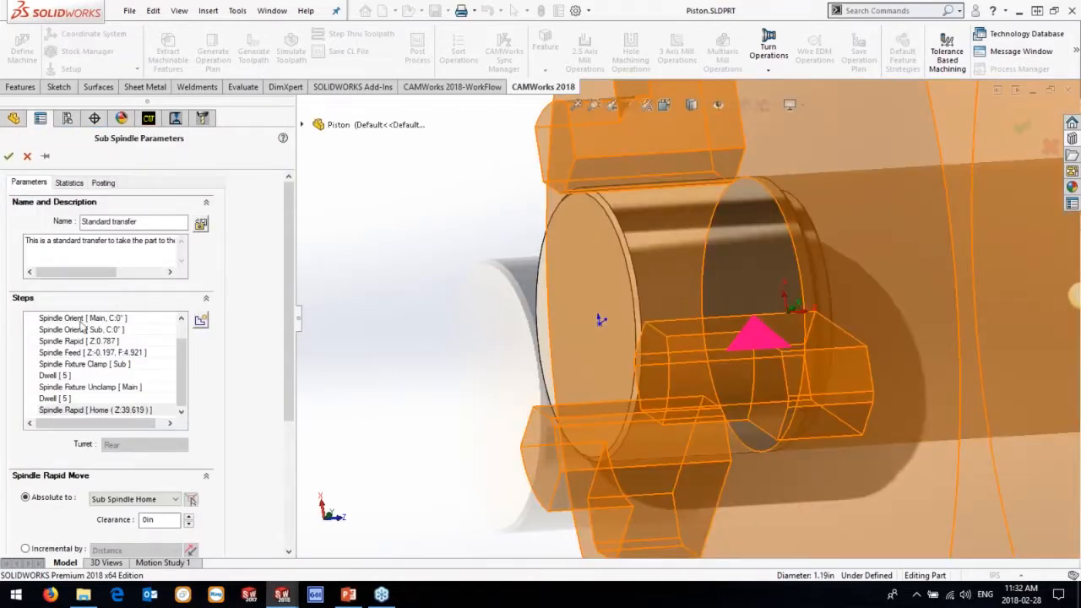
- Review the main and sub Spindle Orient steps and the first Spindle Rapid step of the transfer
click(81, 319)
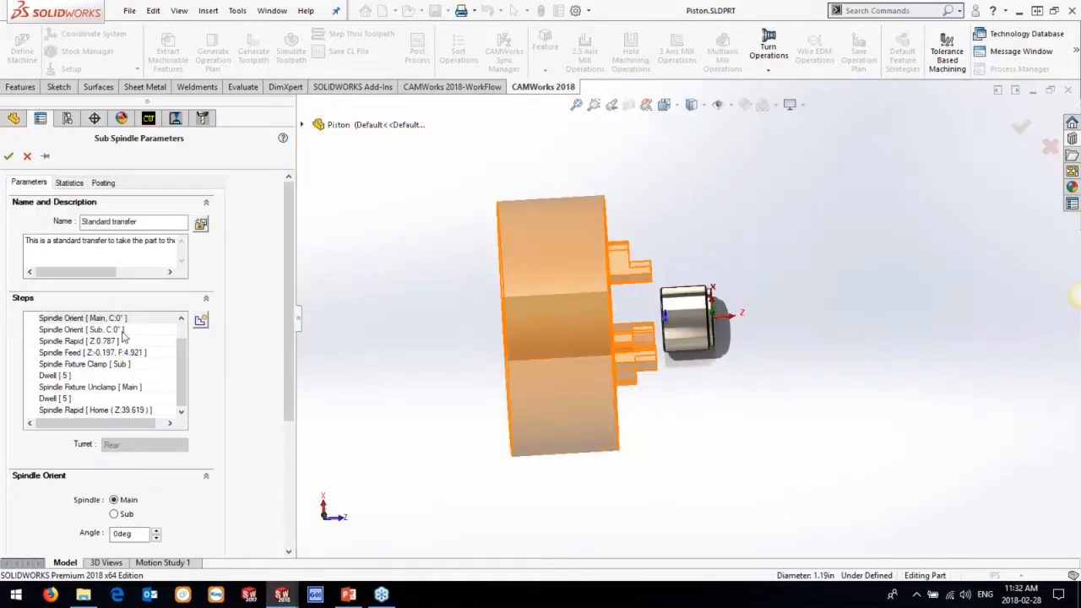
click(110, 332)
click(110, 340)
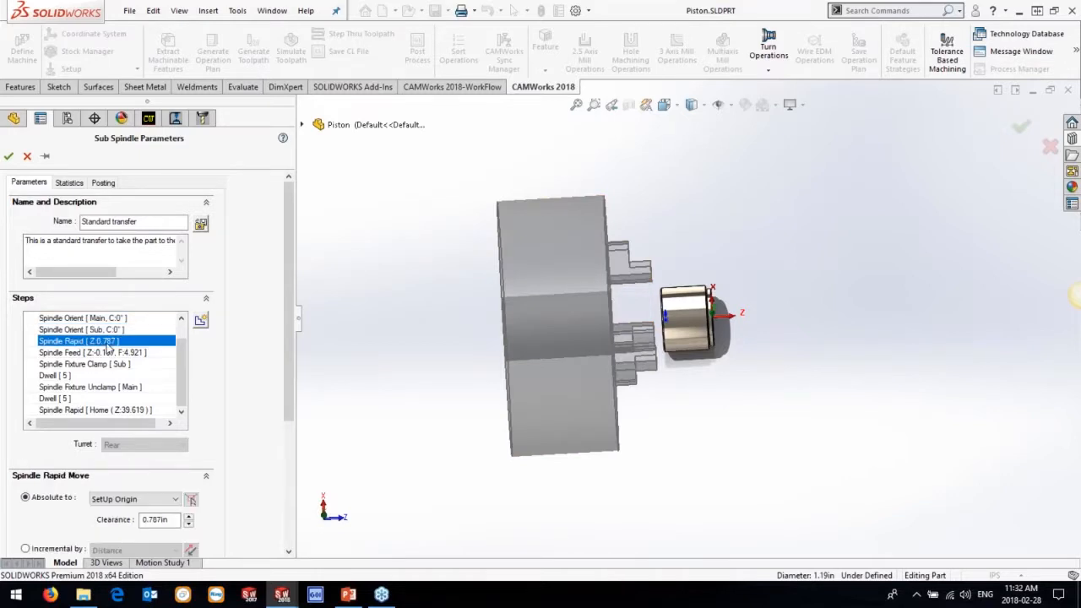
- Set the Spindle Feed step's clearance from the front face of the part to 0.503 in
click(74, 353)
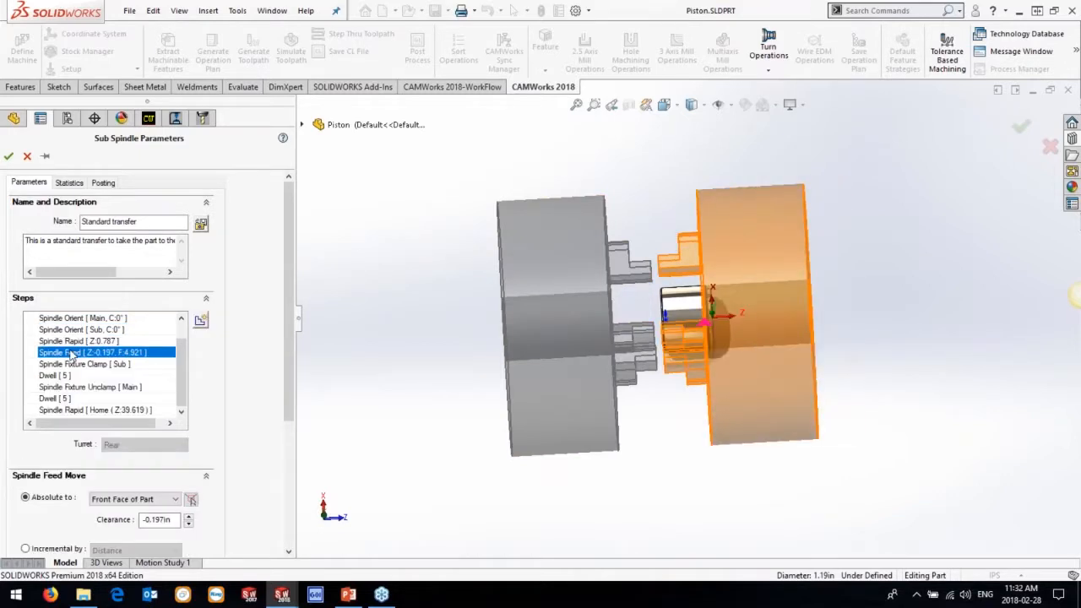
click(190, 516)
click(189, 516)
click(190, 516)
click(190, 516)
click(189, 516)
click(189, 516)
click(189, 516)
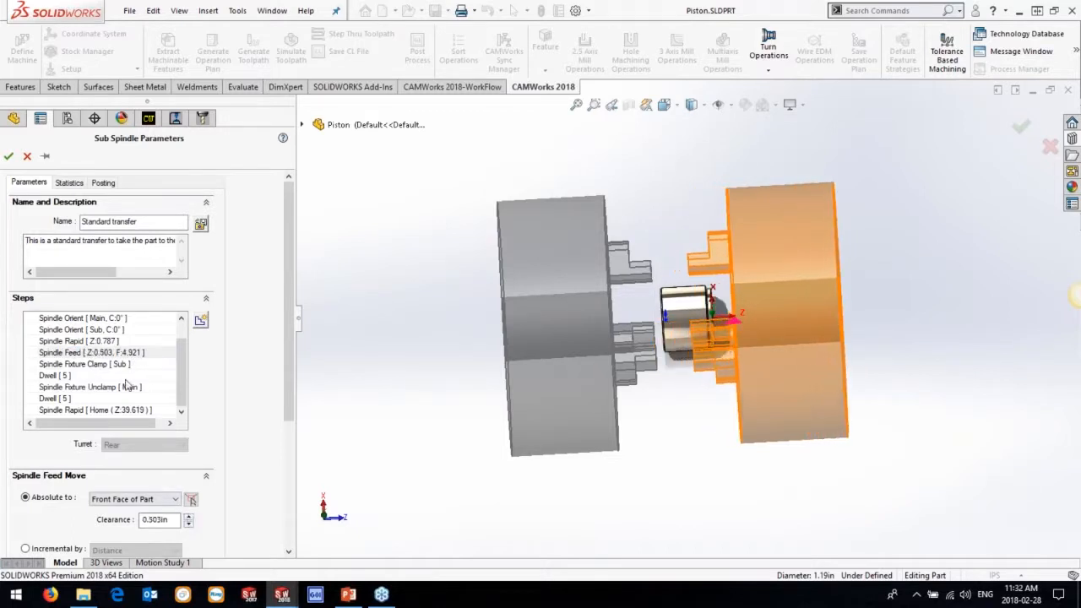
- Review the transfer's clamp, dwell, unclamp and home rapid steps, then accept the sub spindle operation
click(112, 364)
click(84, 376)
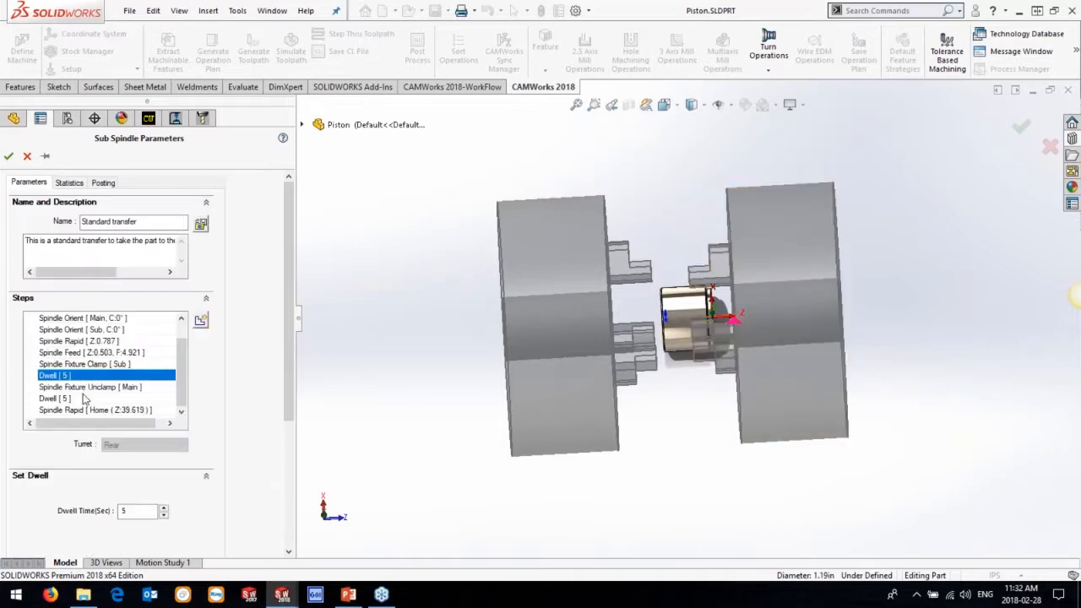
click(83, 387)
click(59, 398)
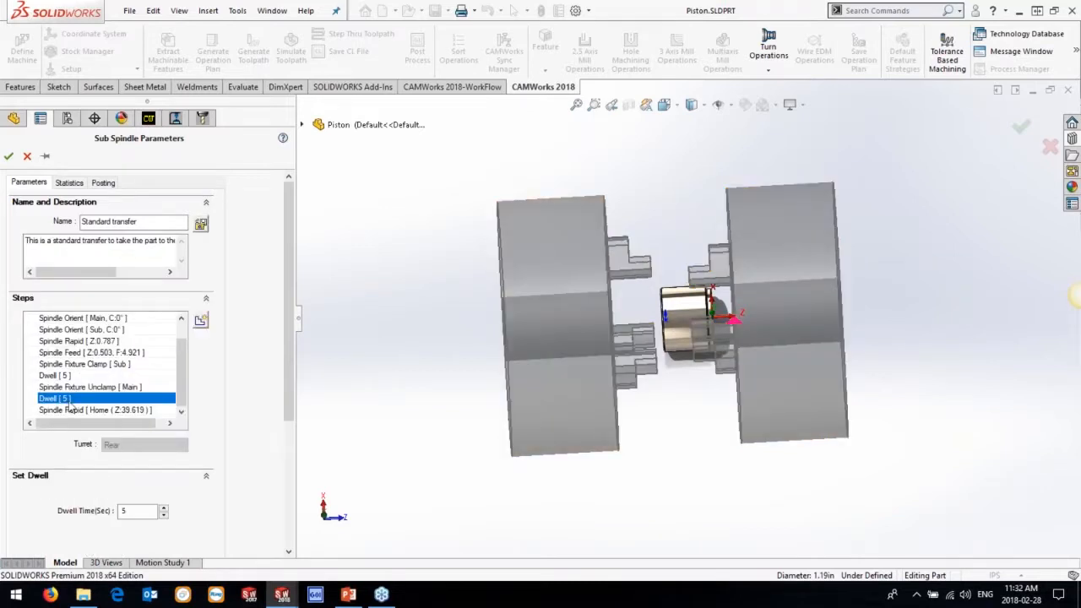
click(72, 411)
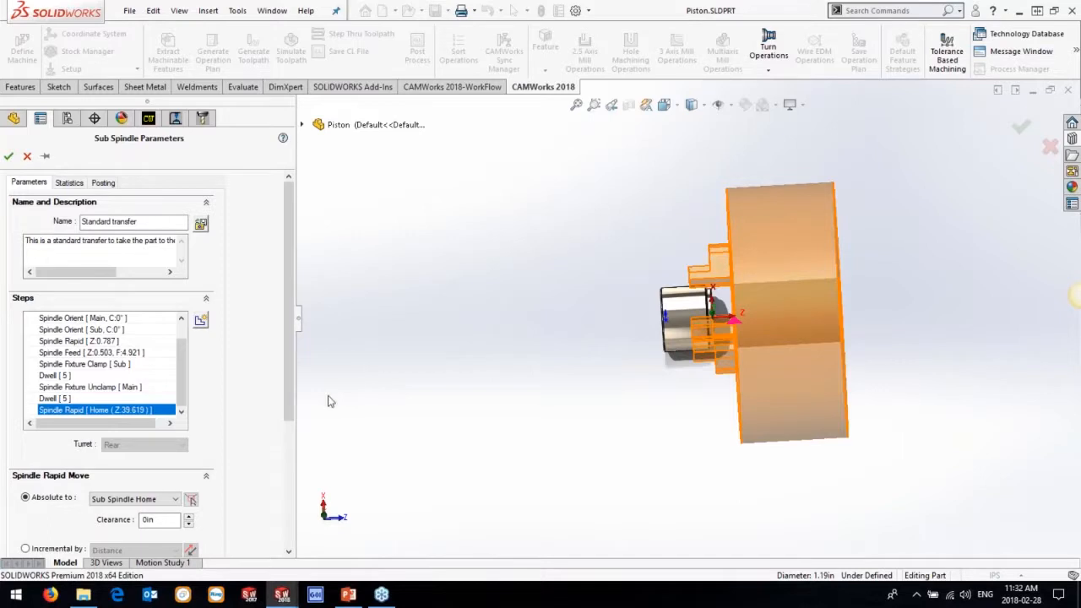
middle_drag(755, 348, 813, 371)
click(9, 157)
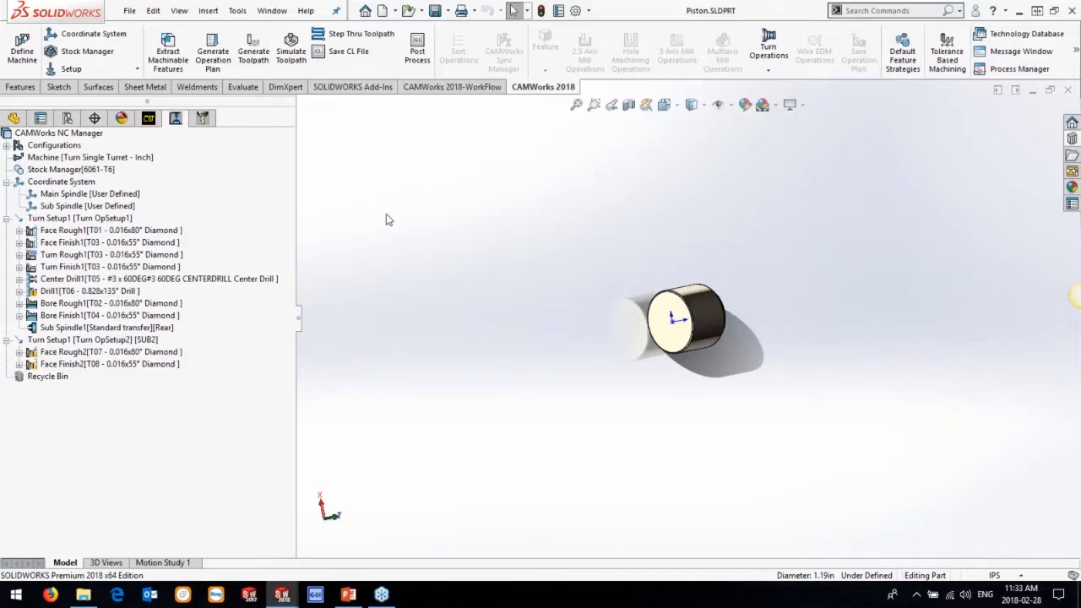
- Open the recent Mill_Turn Example 1 part and highlight its Coordinate System1
click(365, 11)
click(523, 217)
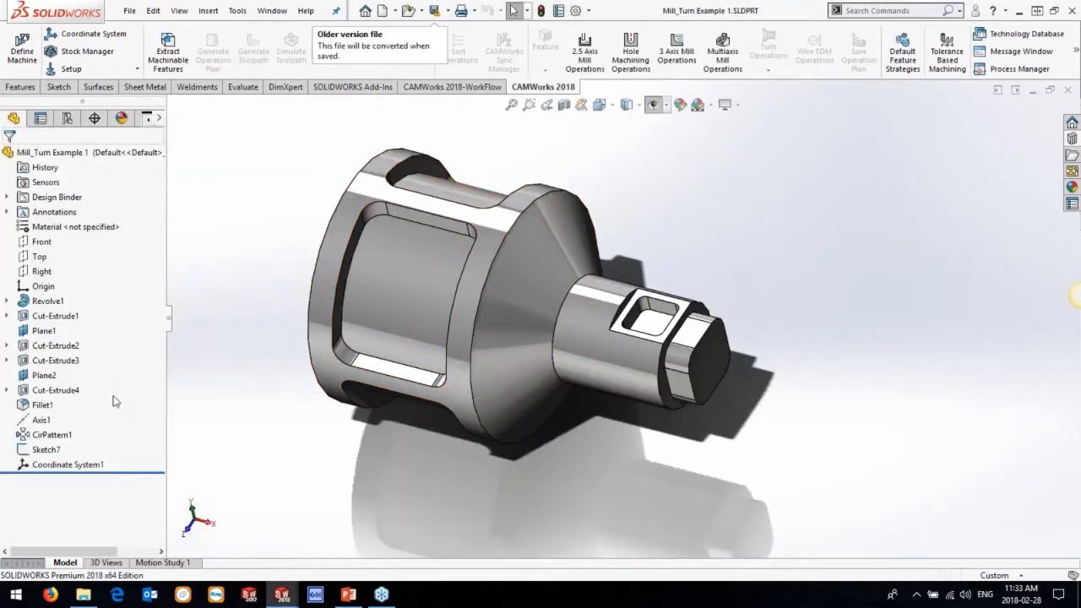
click(71, 466)
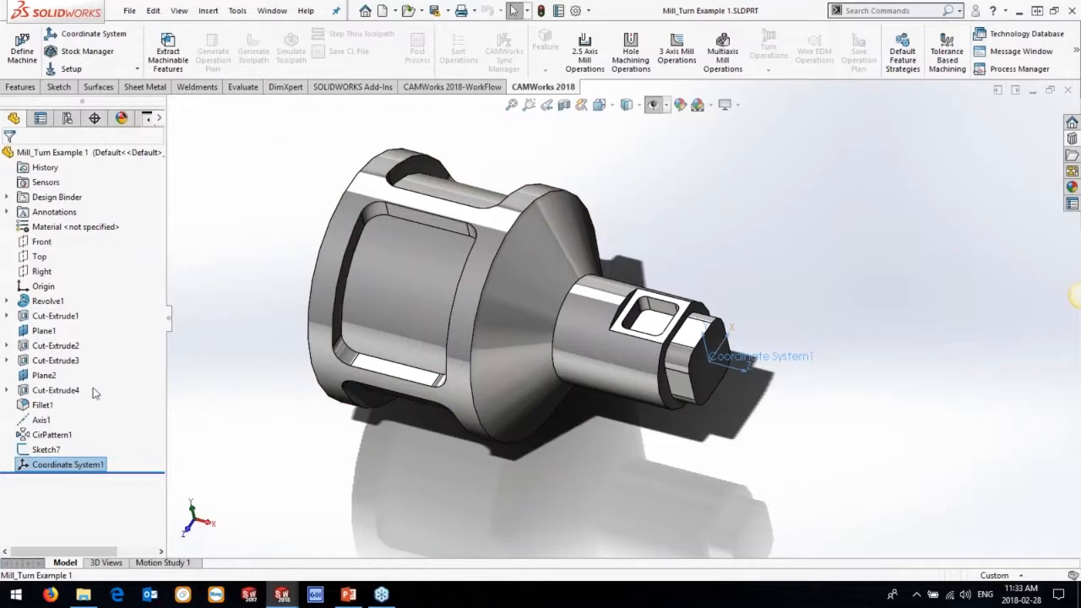
- Redefine Coordinate System1 with the small shaft pocket's floor face as the Z axis, removing the sketch lines from the X and Y axes
right_click(74, 464)
click(78, 334)
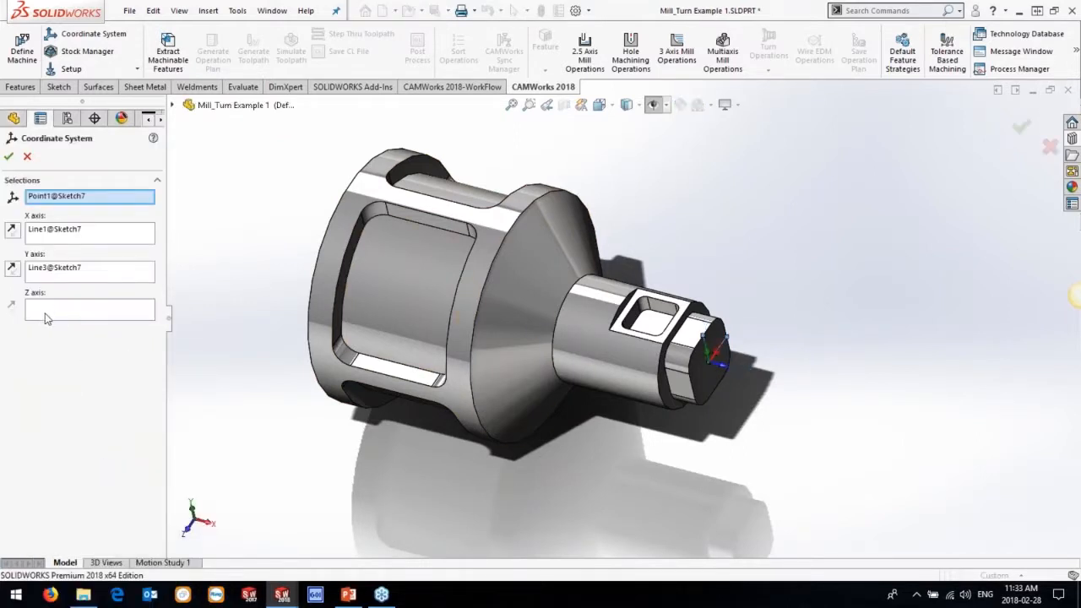
click(46, 312)
click(650, 321)
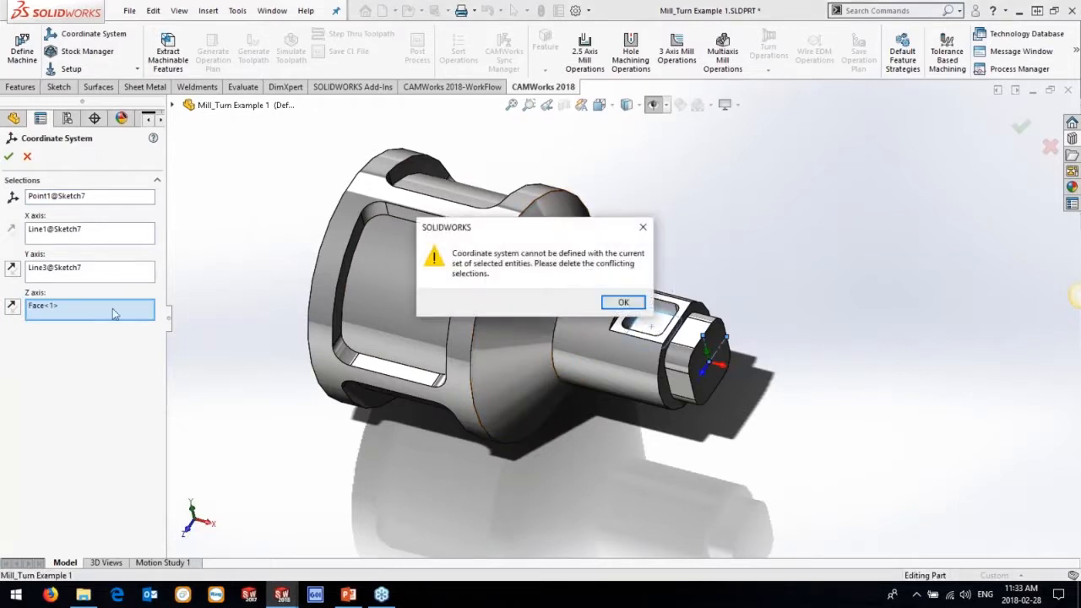
click(628, 304)
click(71, 269)
key(Delete)
click(75, 232)
key(Delete)
click(61, 309)
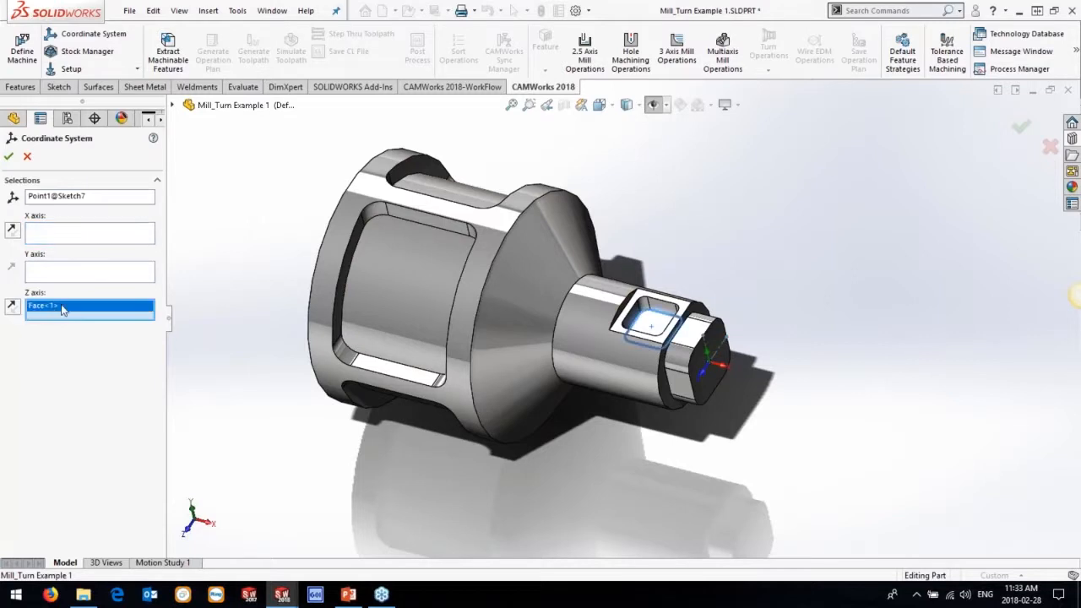
click(84, 234)
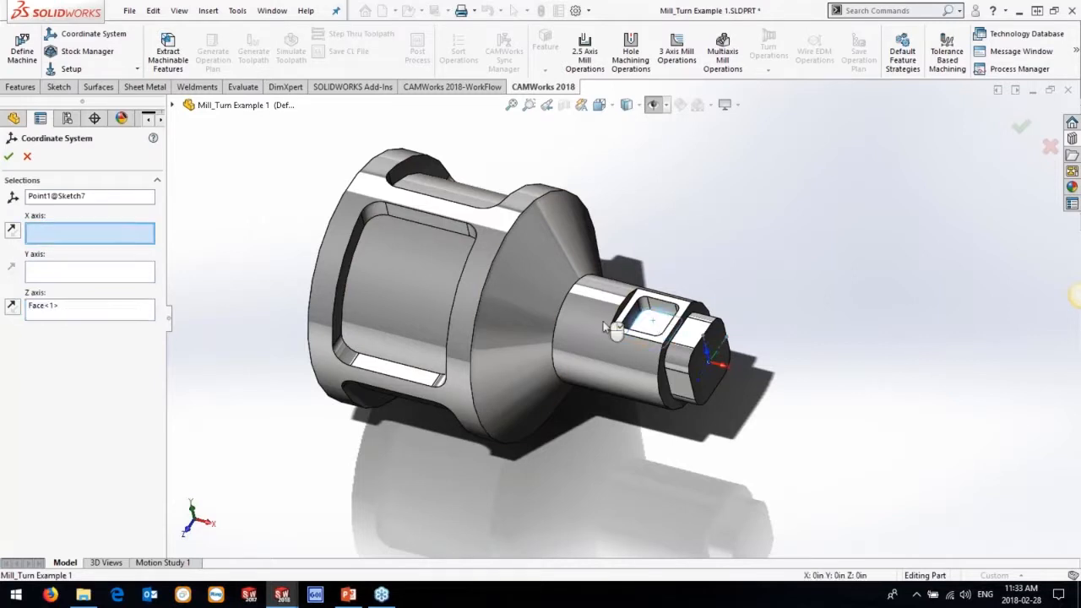
click(9, 158)
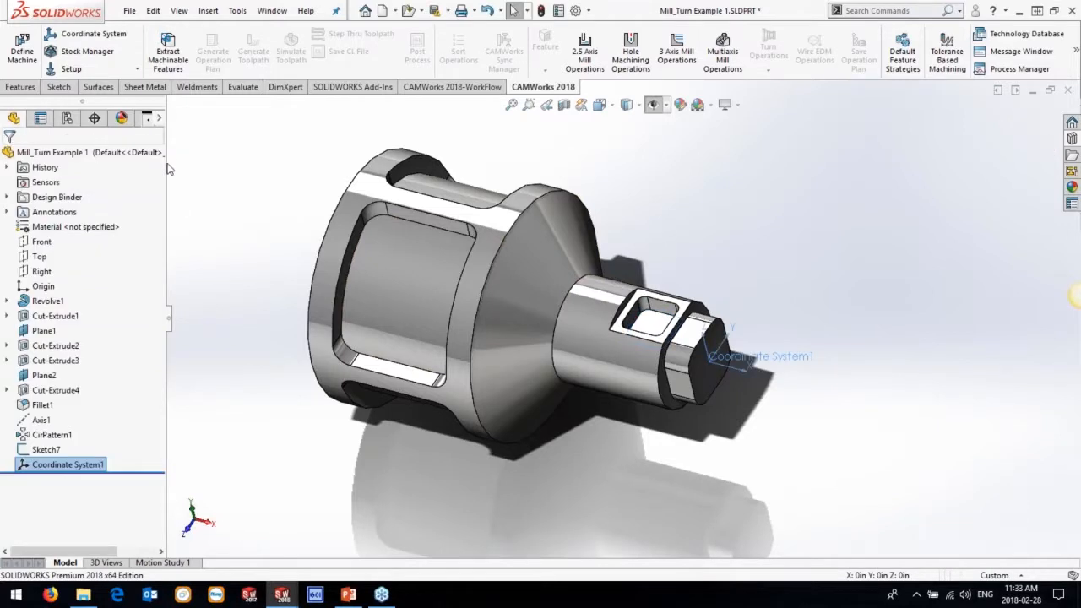
- Define the mill machine's fixture coordinate system from the SOLIDWORKS coordinate system Coordinate System1
drag(165, 163, 337, 163)
click(148, 118)
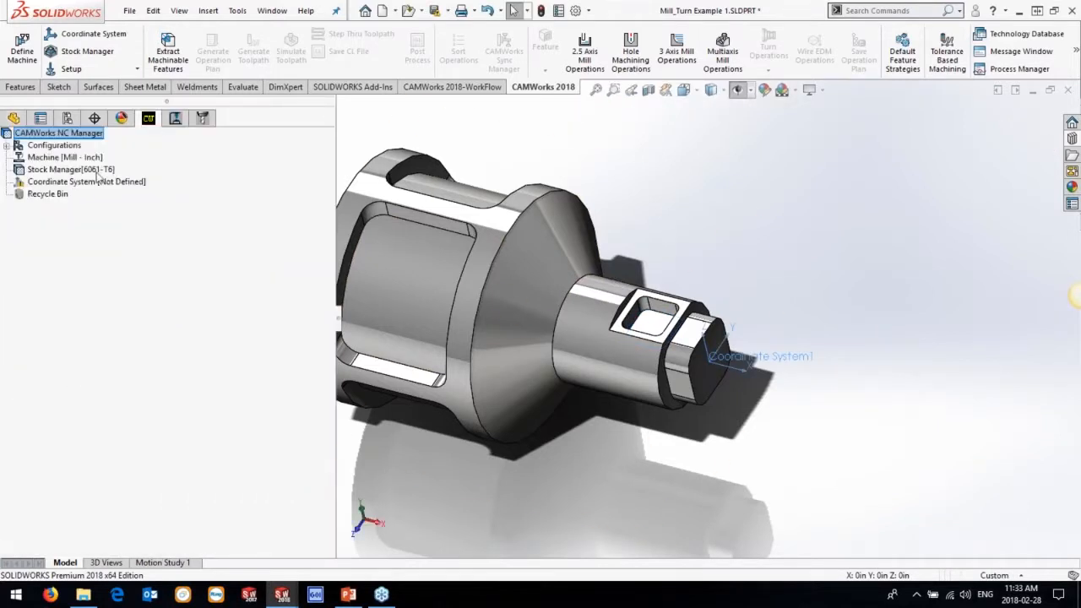
click(63, 158)
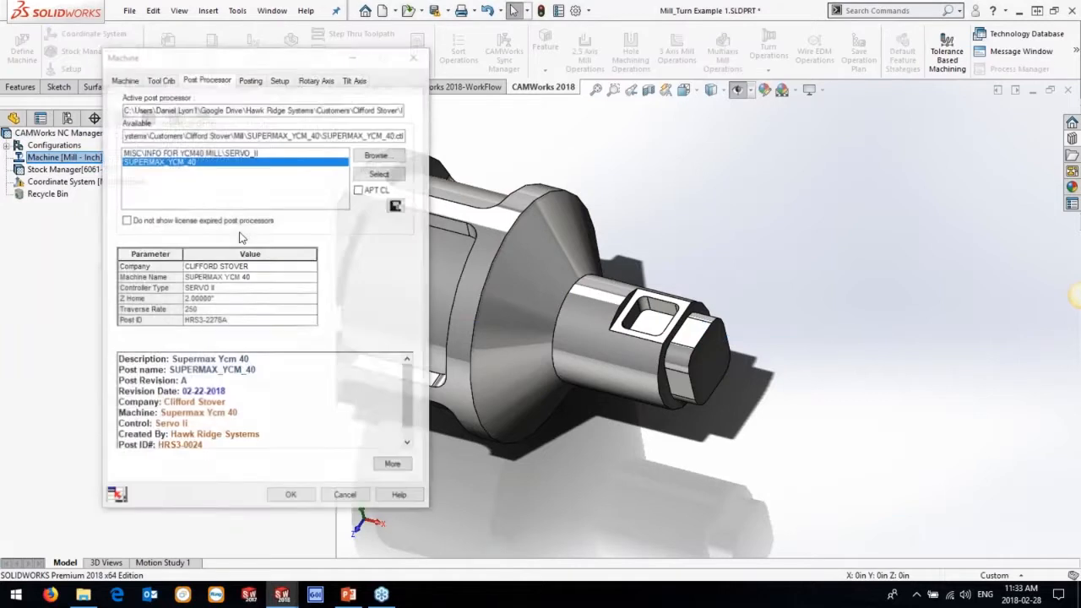
click(279, 78)
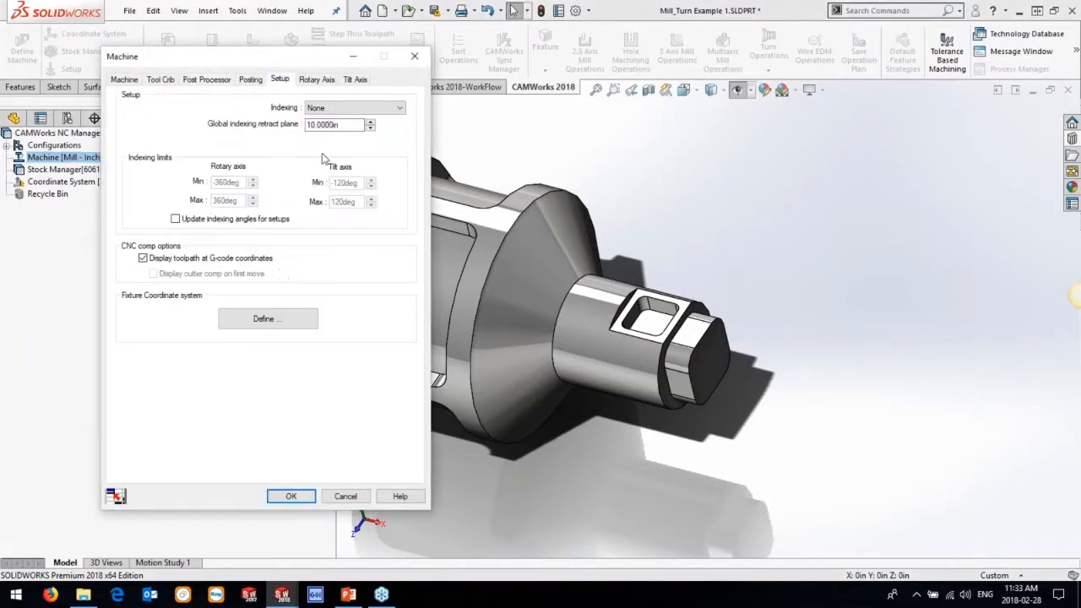
click(267, 318)
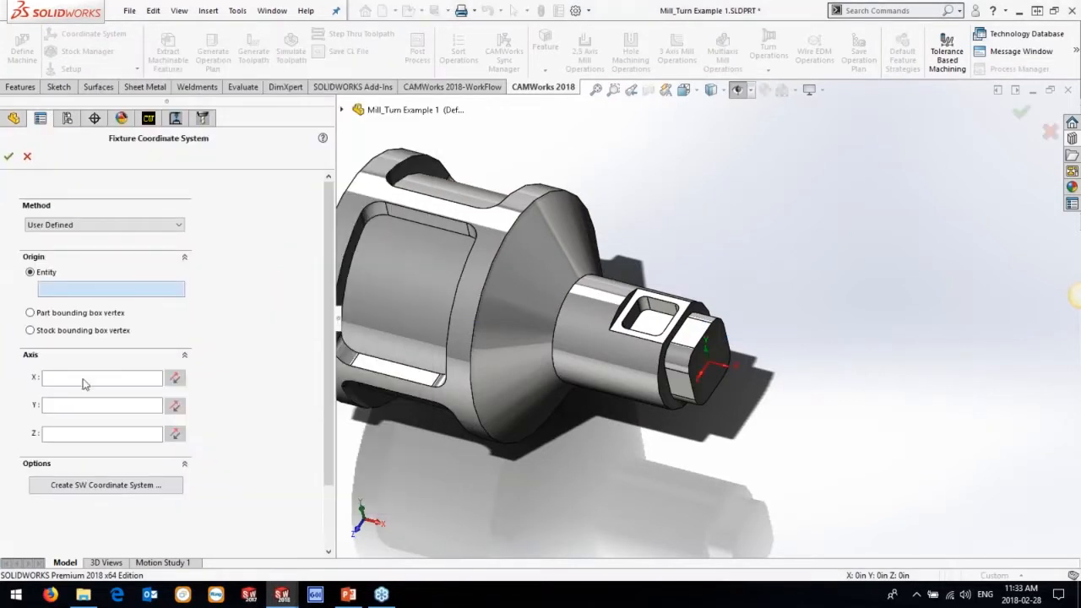
click(64, 226)
click(63, 243)
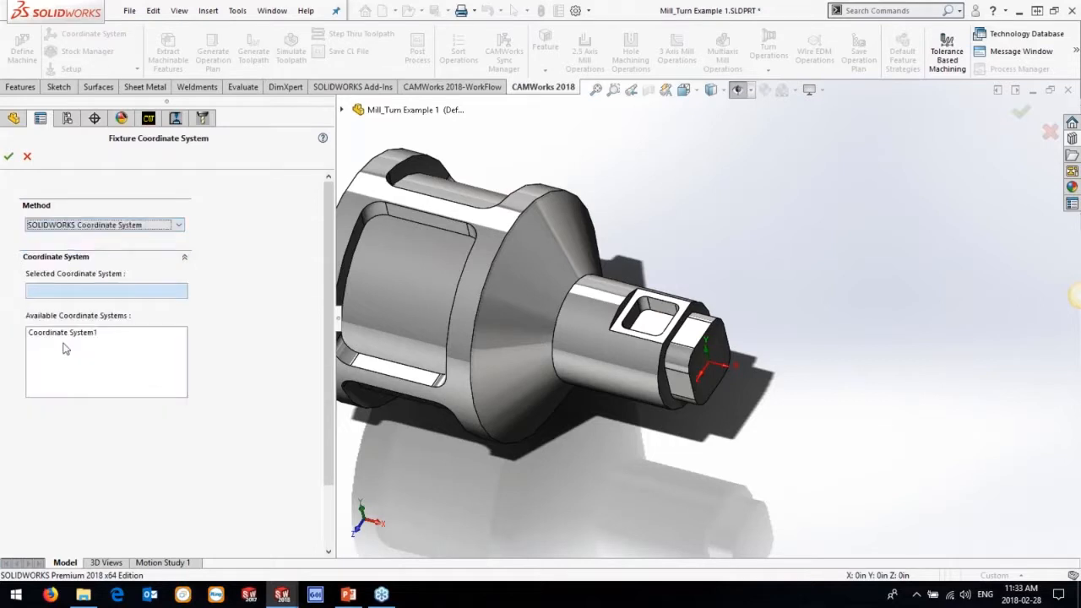
click(65, 338)
click(8, 156)
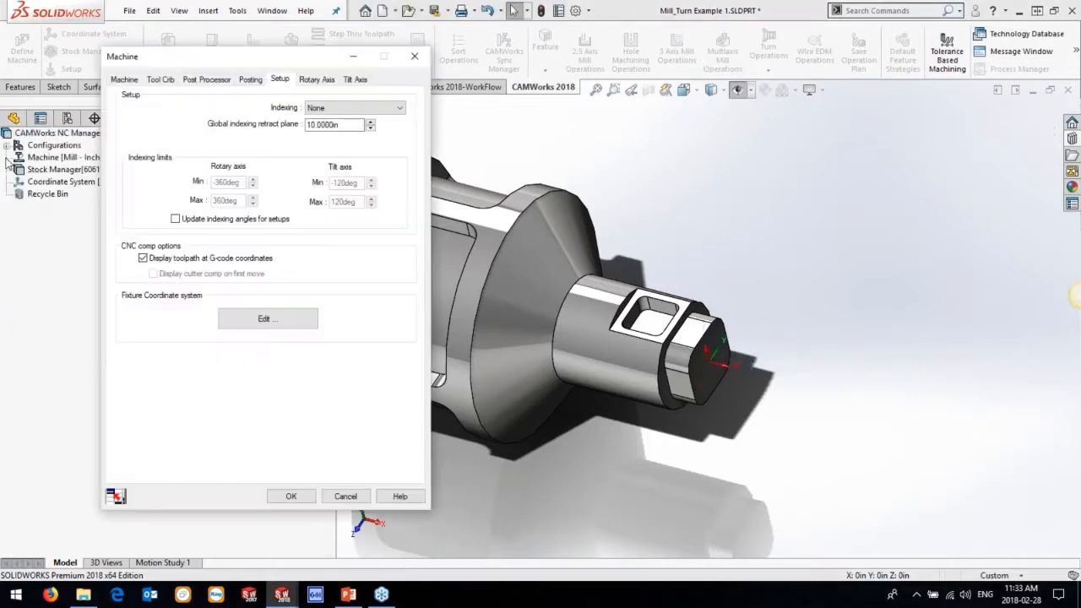
- Set the machine's indexing to 4 Axis, with X as the rotary axis and the XY plane as the 0 degree position
click(354, 107)
click(338, 130)
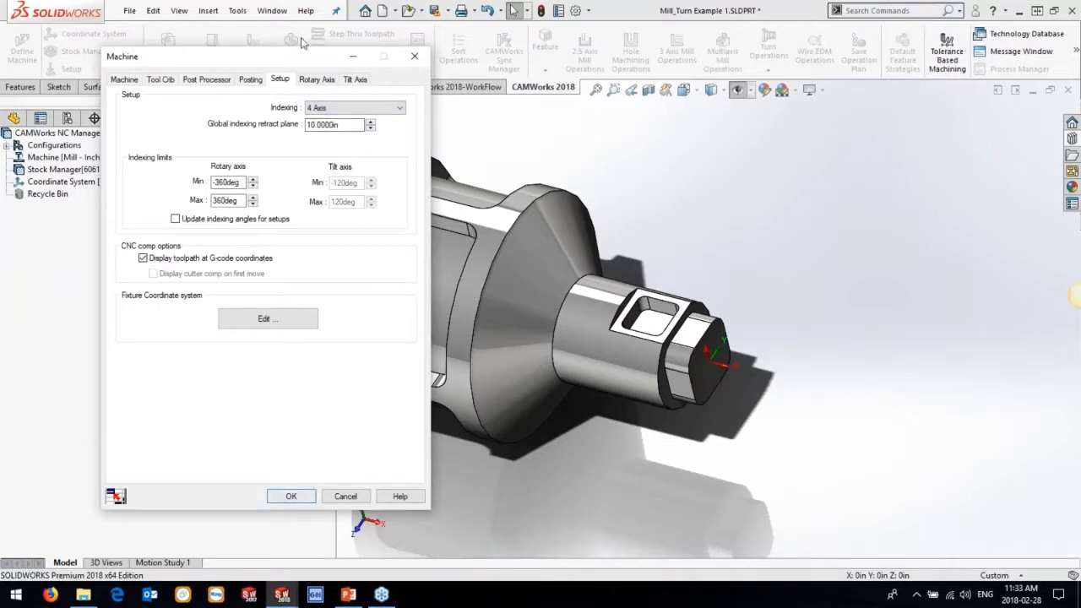
click(318, 80)
click(139, 115)
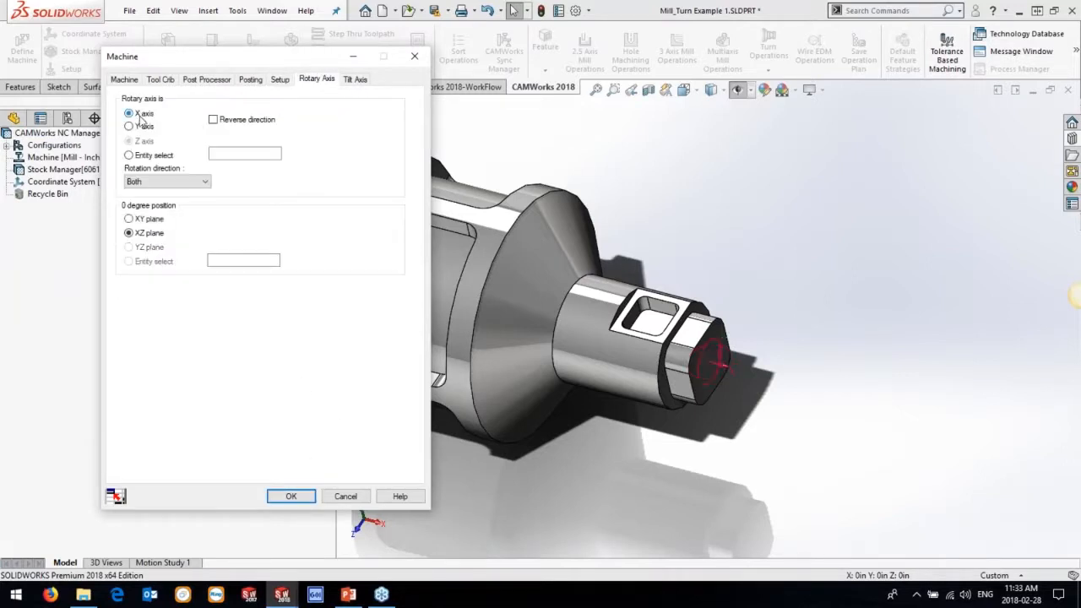
click(131, 219)
click(294, 496)
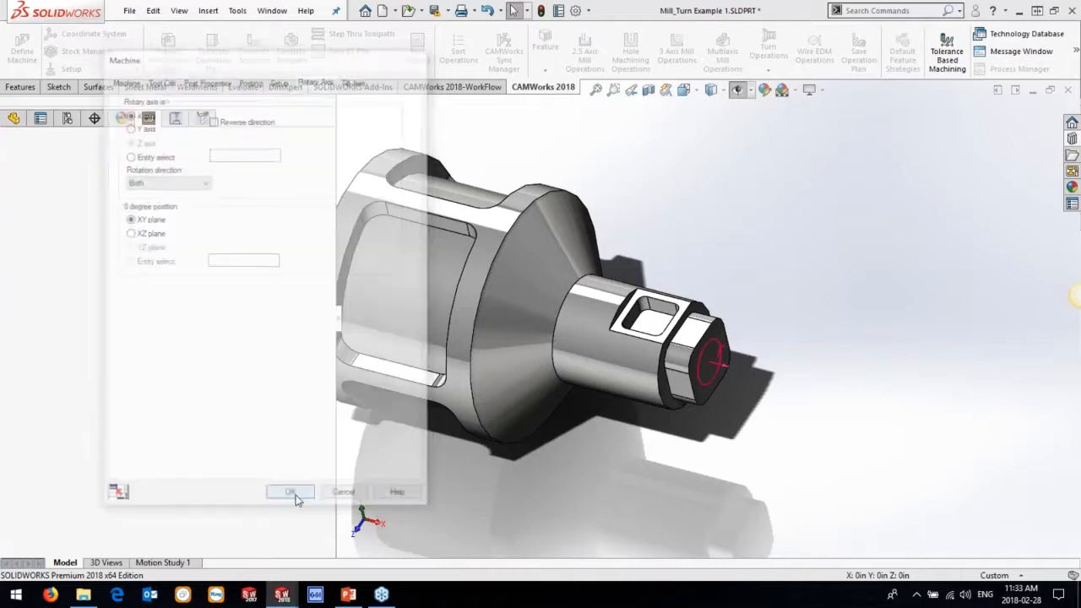
- Create a mill part setup whose direction is defined by the small shaft pocket's floor face
right_click(58, 173)
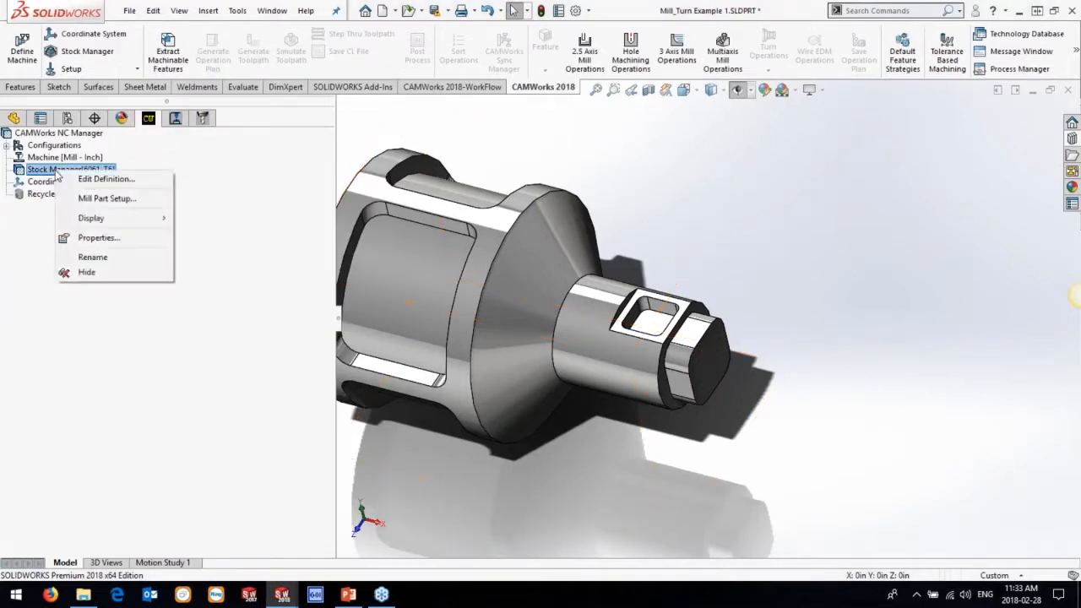
click(93, 197)
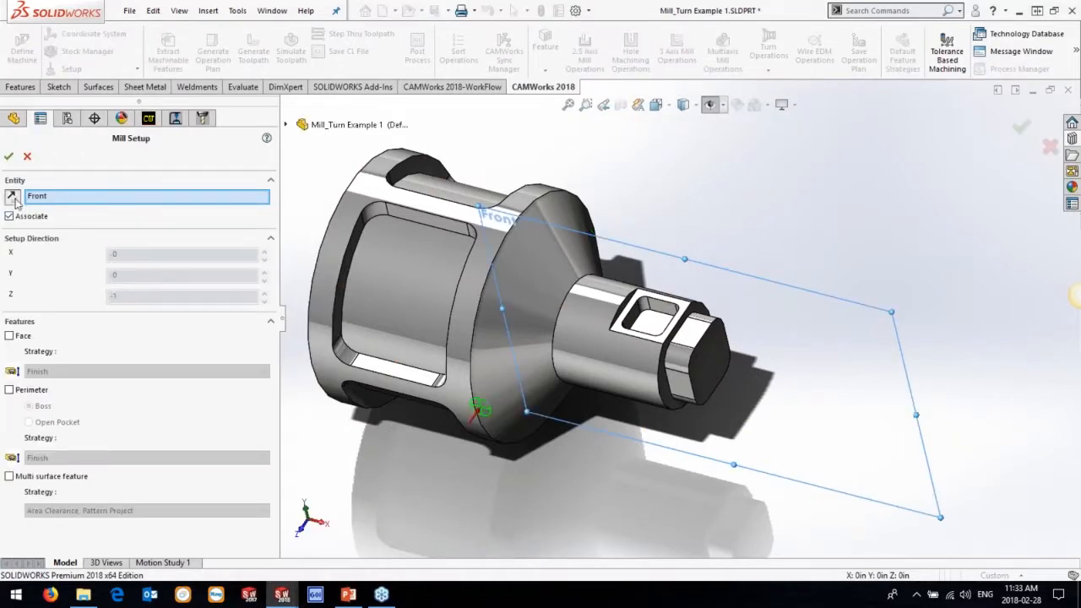
click(581, 303)
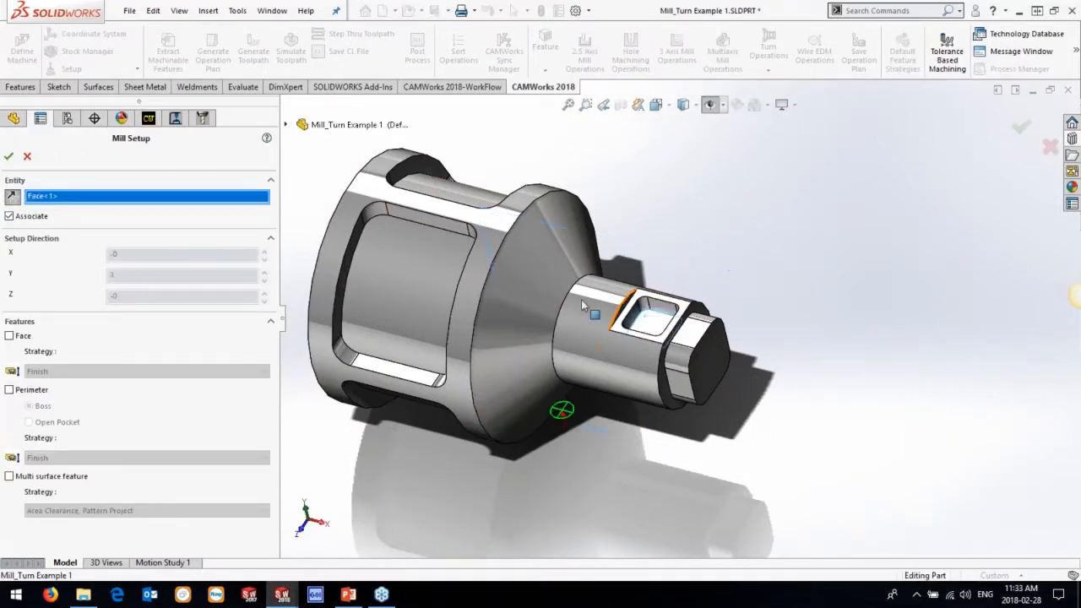
click(9, 156)
- Start a Wrapped Pocket feature in Mill Part Setup1 with the Rough-Finish strategy and select the floor faces of the large body pockets
right_click(59, 194)
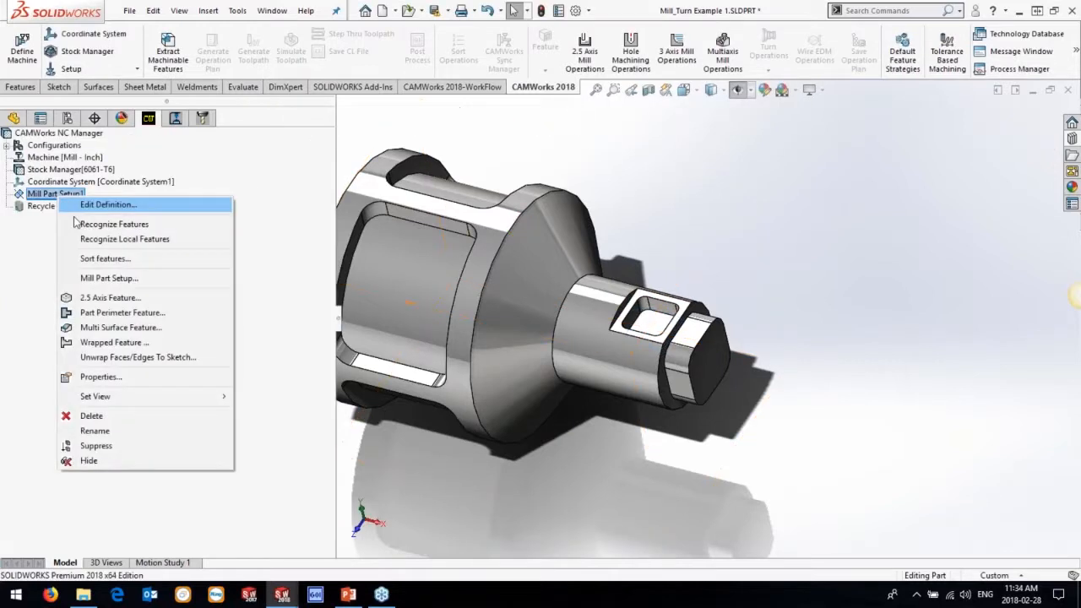
click(138, 342)
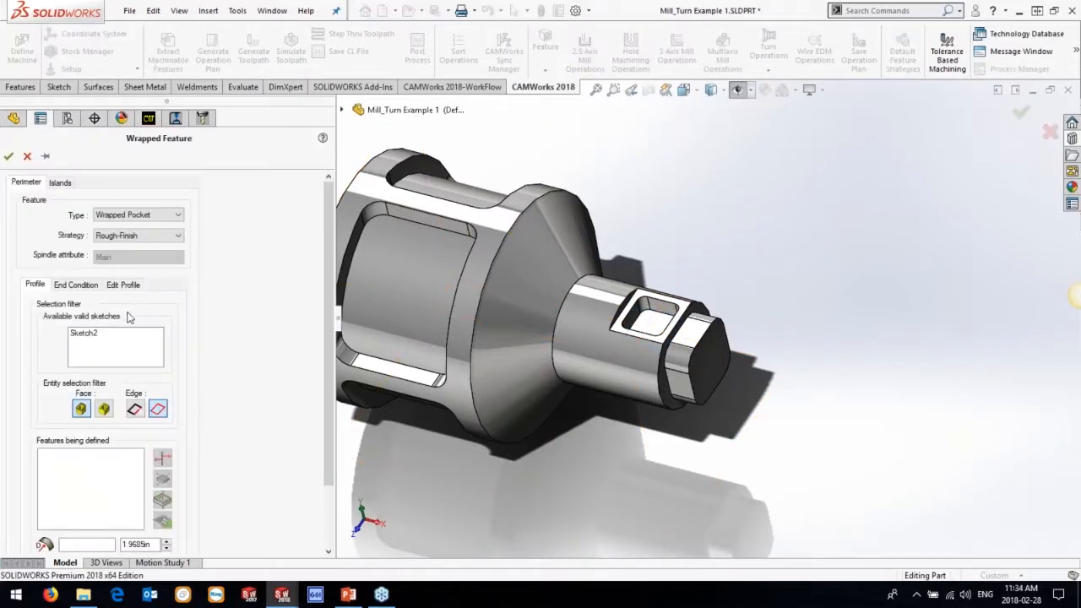
click(148, 216)
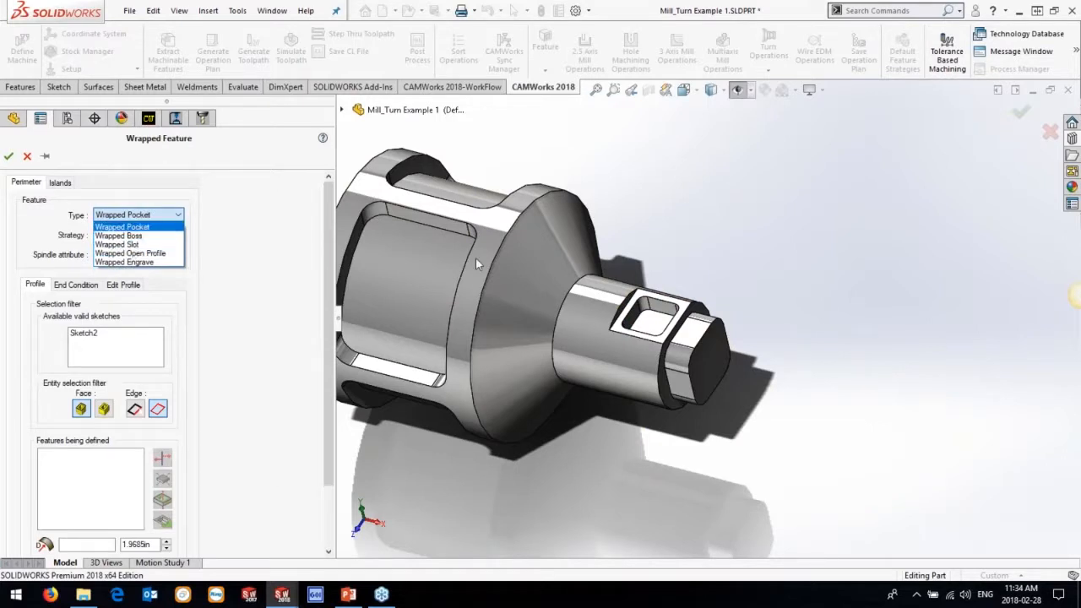
click(127, 226)
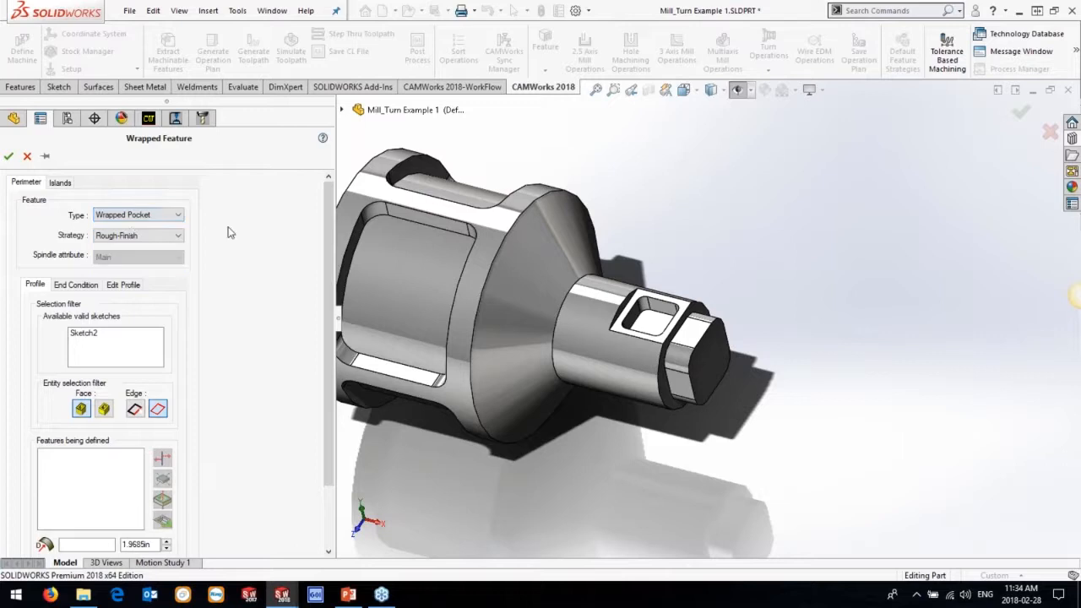
click(410, 273)
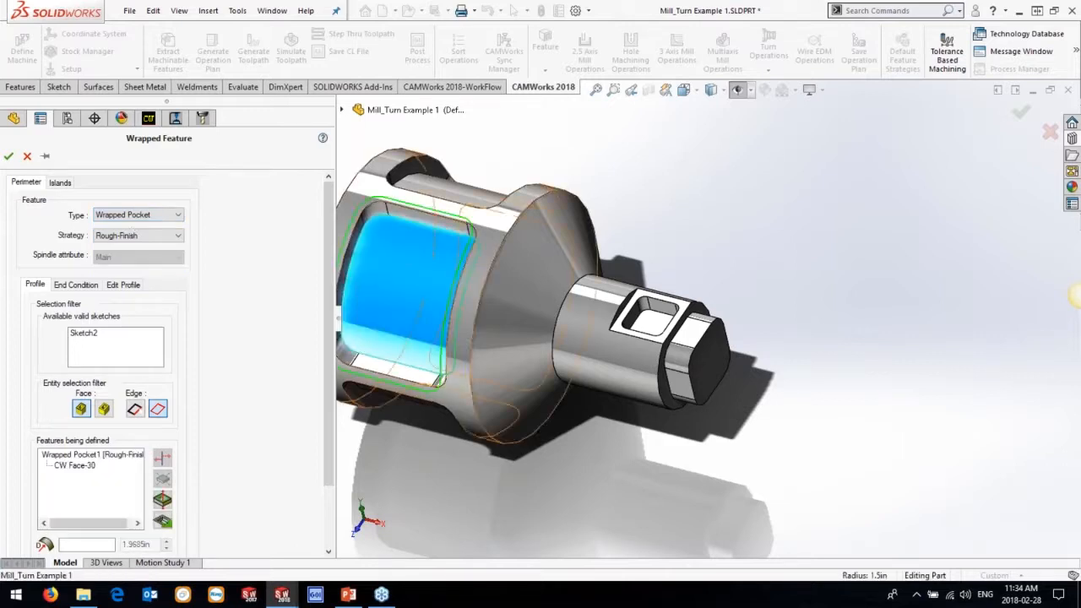
middle_drag(409, 273, 513, 285)
click(512, 285)
- Set the wrapped pockets' end condition up to the large body's outer cylindrical face and create the features
click(76, 285)
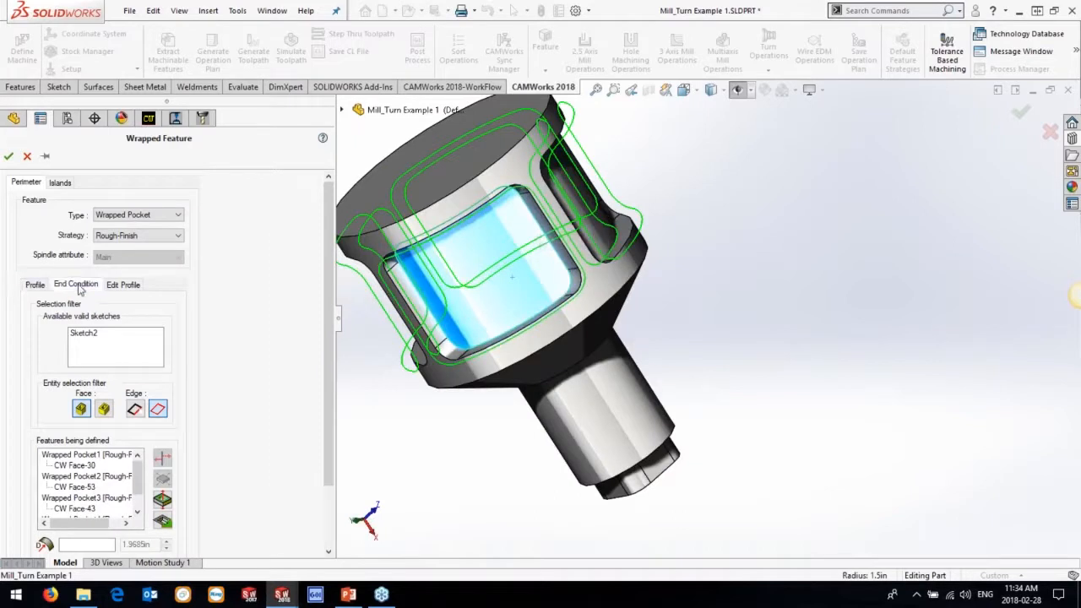
click(510, 187)
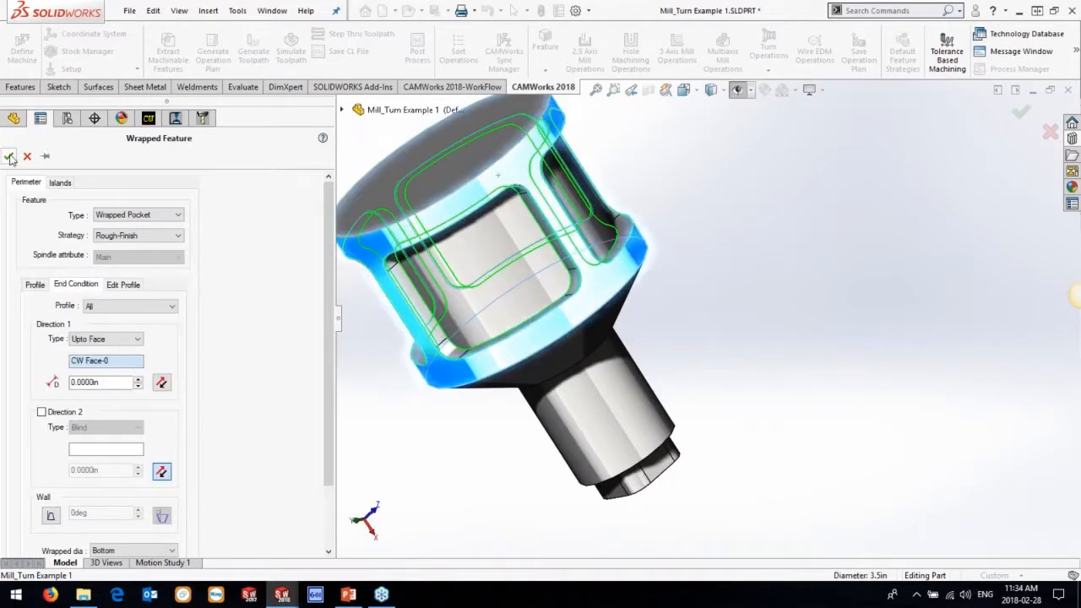
click(8, 155)
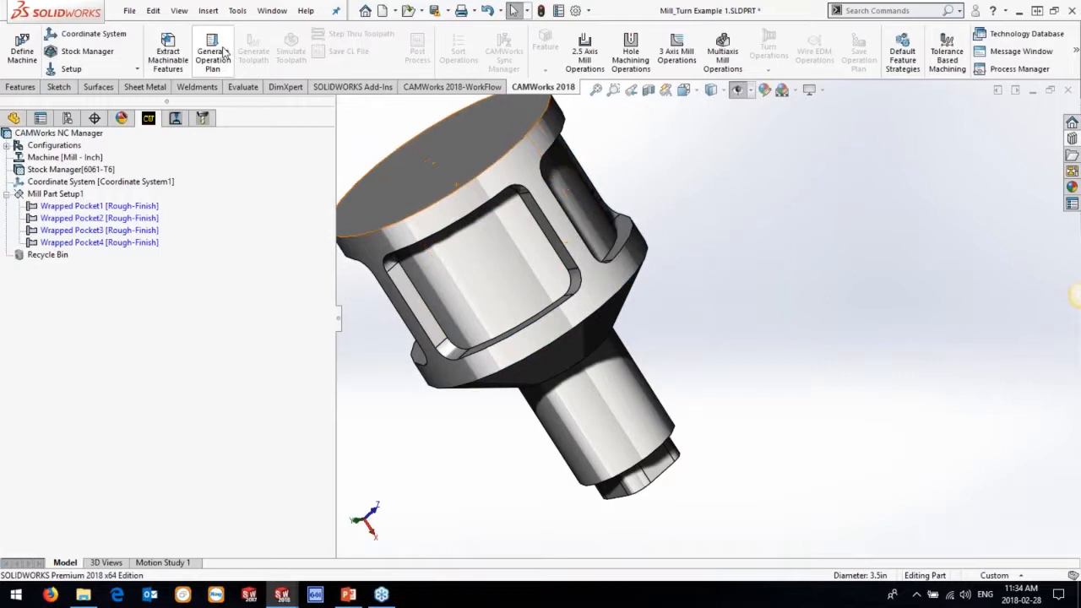
- Generate the operation plan and toolpaths for the wrapped pockets
click(213, 51)
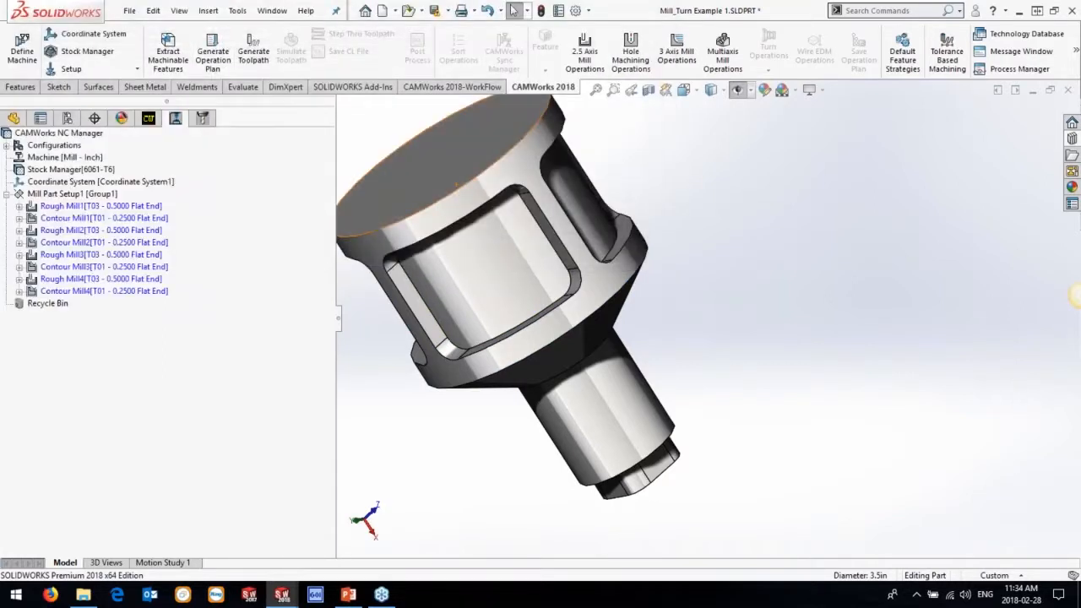
click(243, 61)
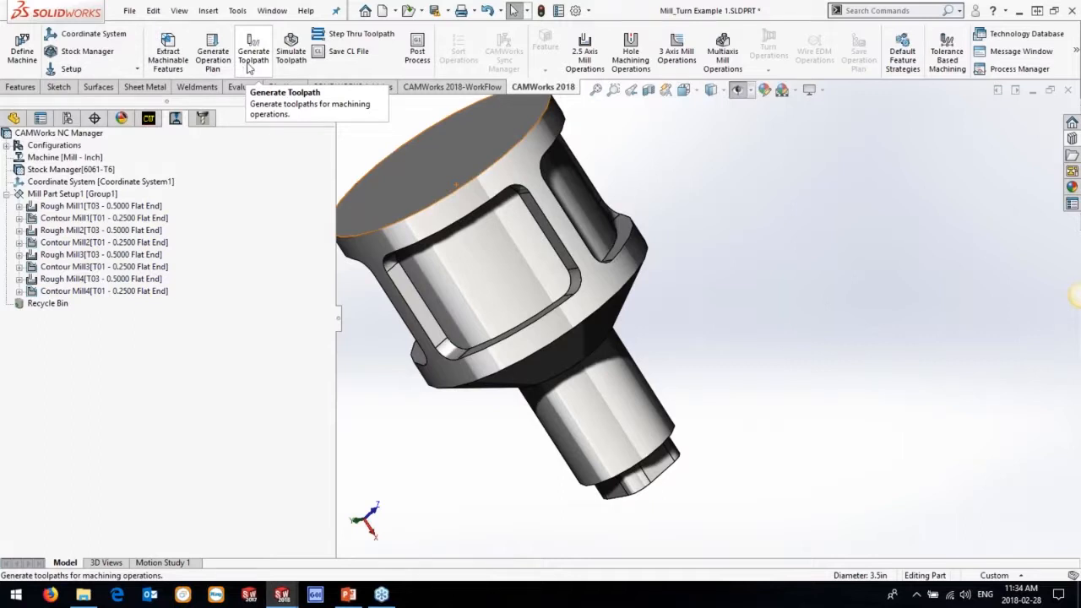
- Simulate the wrapped pocket toolpaths to the end and close the simulation
click(290, 53)
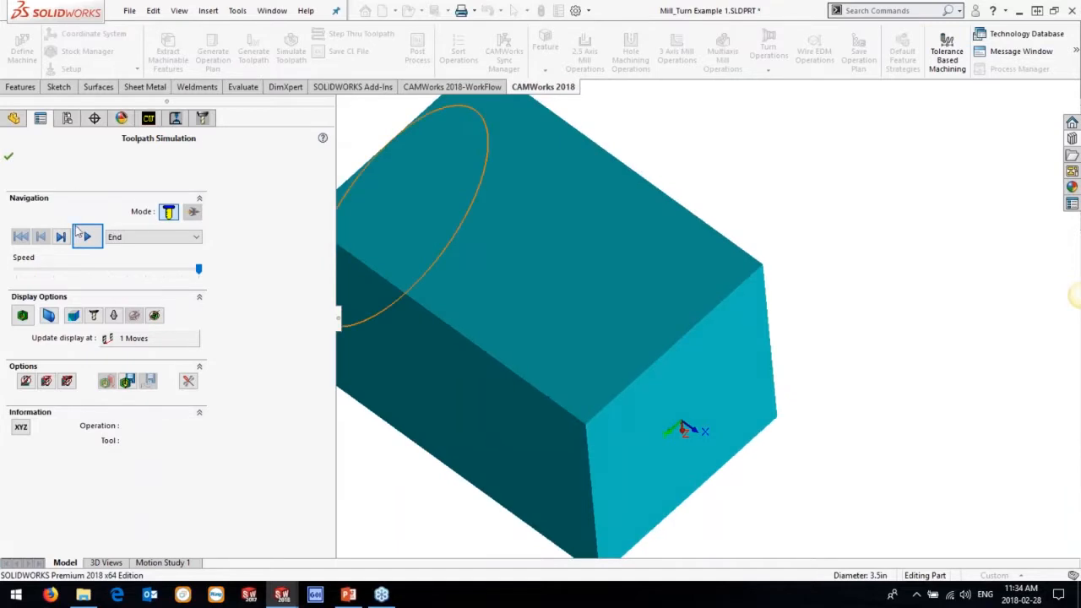
click(87, 236)
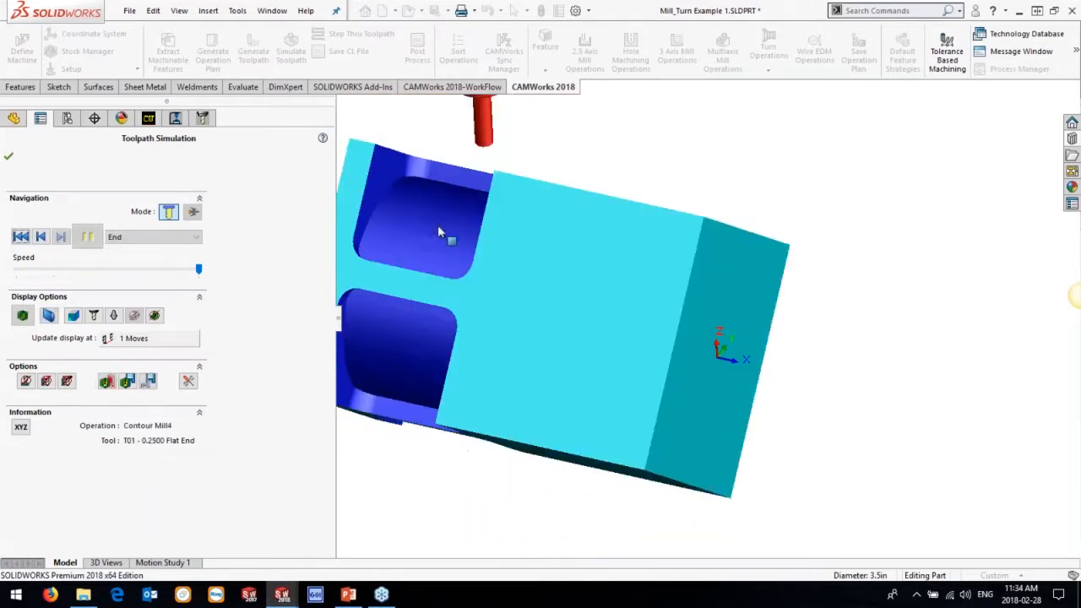
click(9, 155)
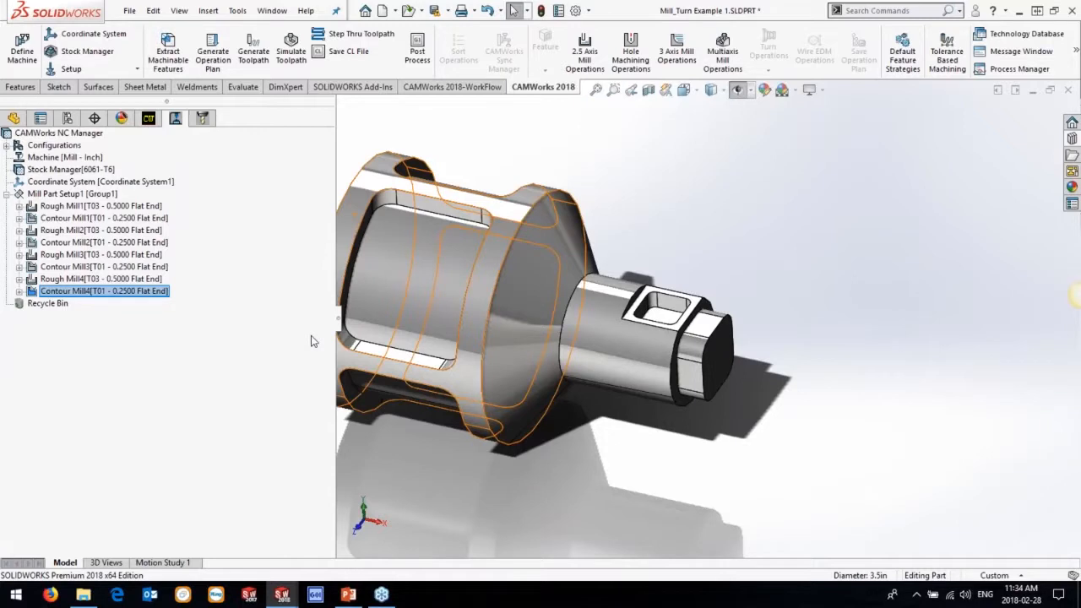
- Switch to the PowerPoint slide show and advance to the CAMWorks Milling Professional slide
click(347, 594)
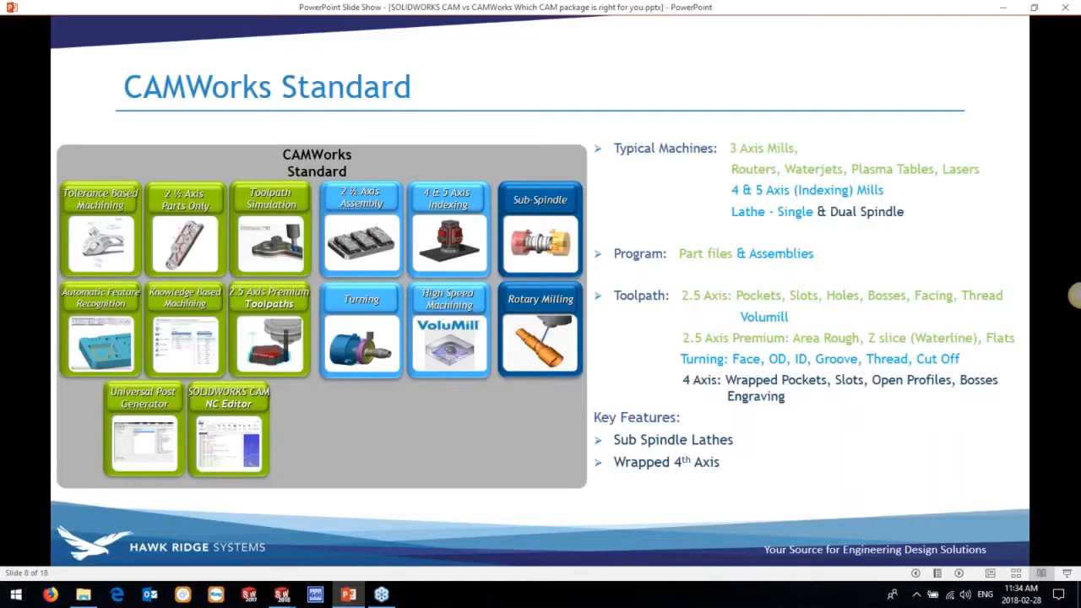
key(Right)
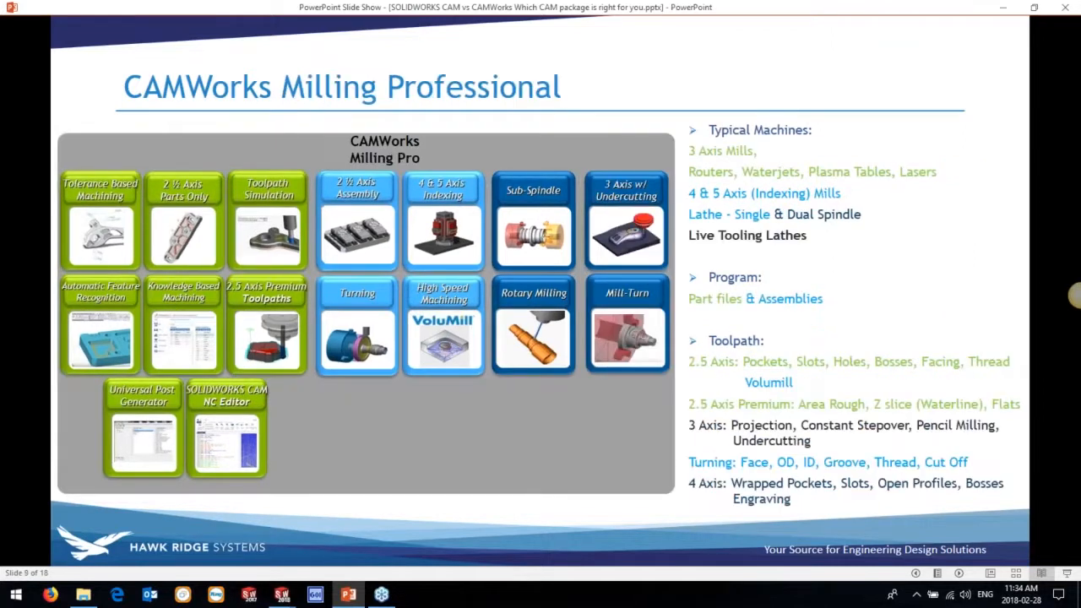
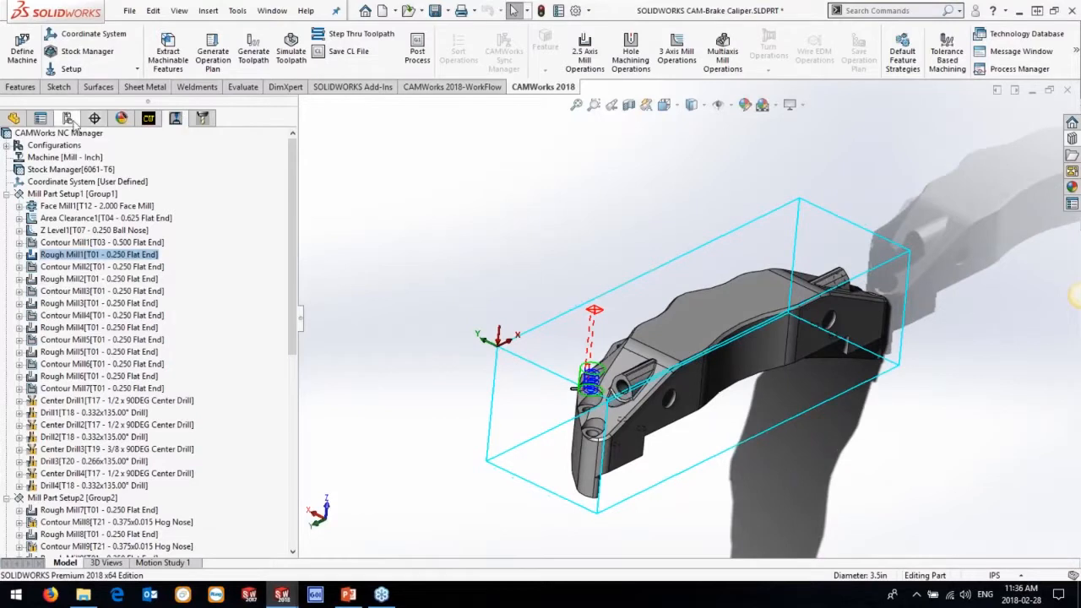
- Activate the brake caliper's Outer configuration and inspect its outer side
double_click(83, 178)
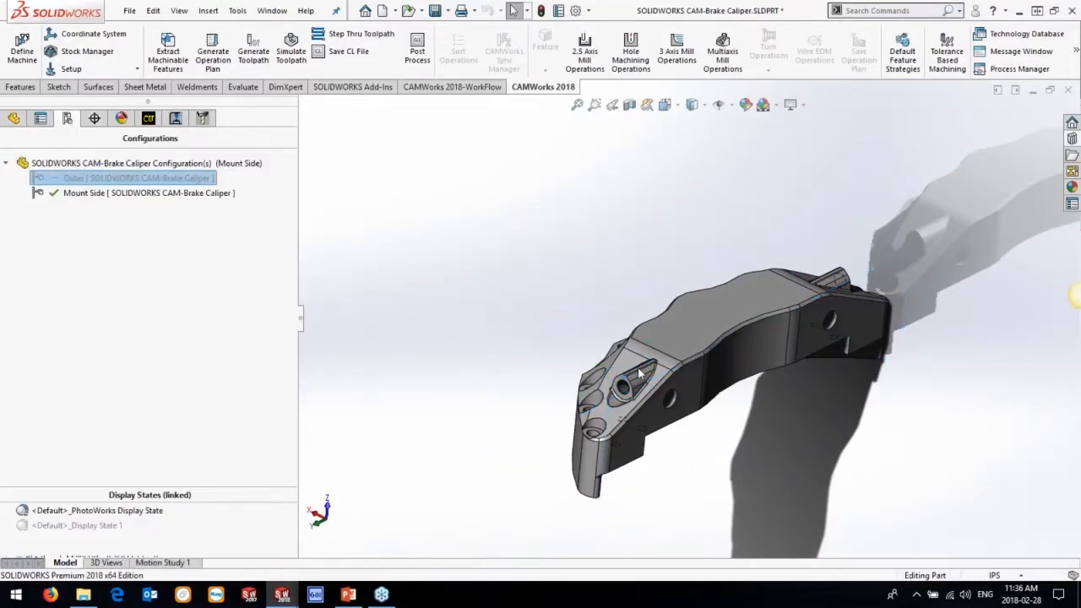
middle_drag(629, 369, 674, 378)
click(677, 245)
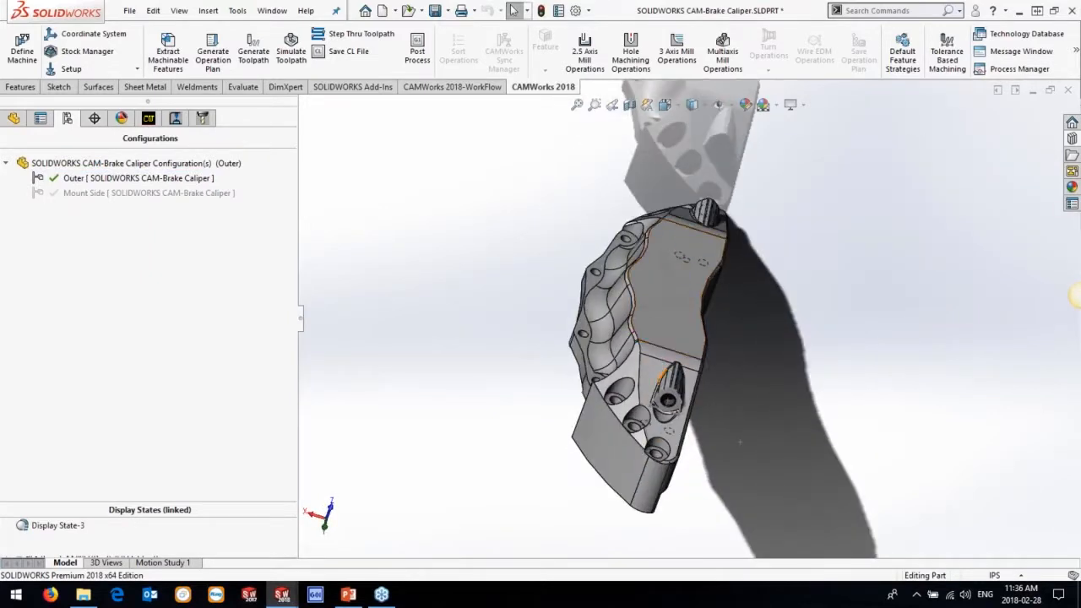
- Add a CAMWorks configuration for the brake caliper's Outer configuration
click(147, 122)
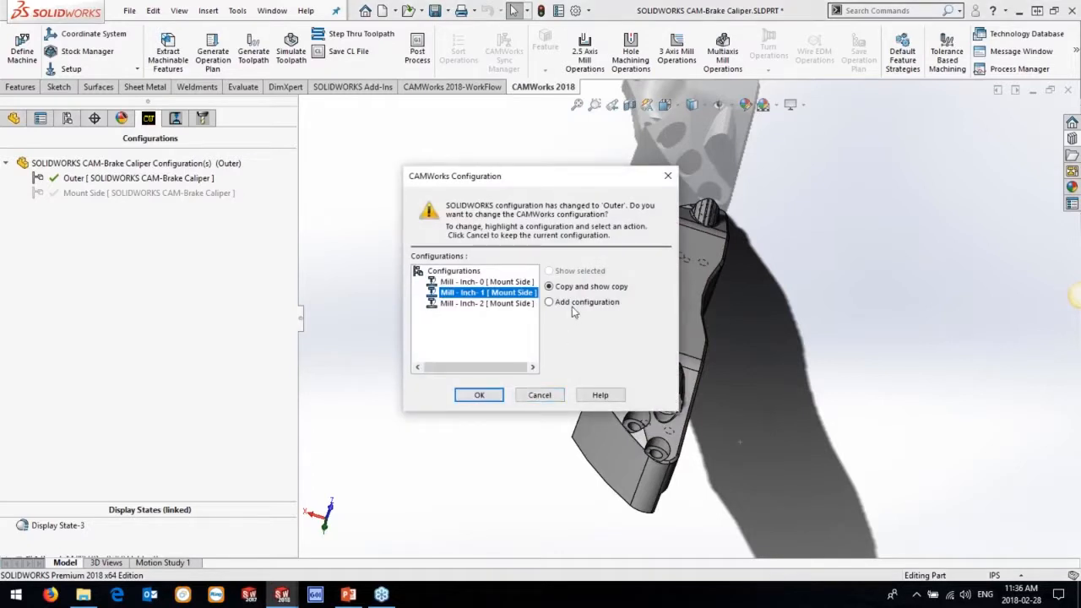
click(573, 304)
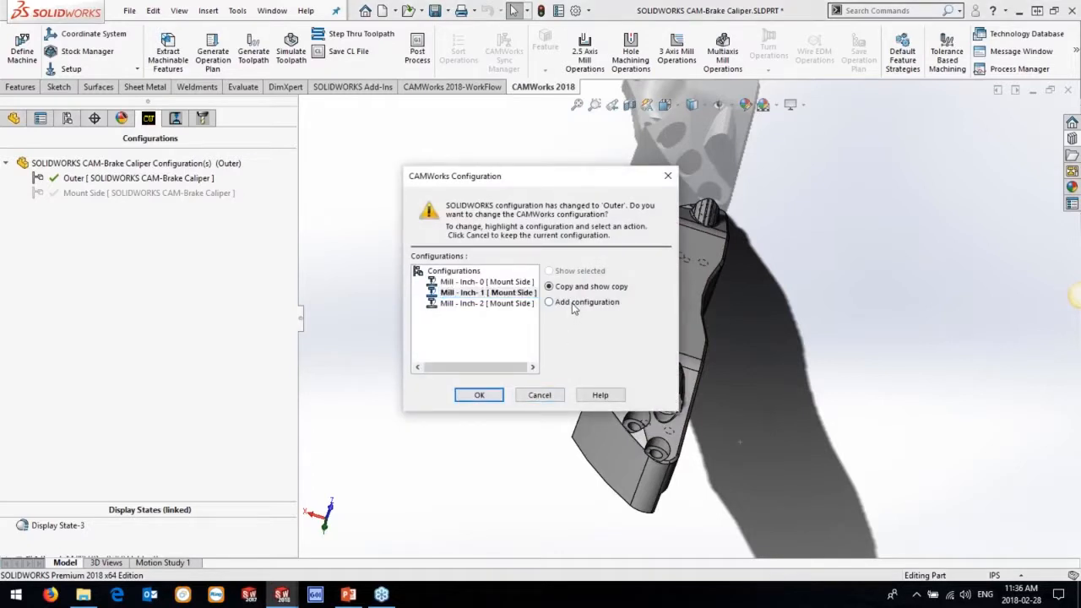
click(479, 397)
click(532, 346)
- Create a Multi Surface Feature in Mill Part Setup1 with the Area Clearance, Pattern Project strategy and all part faces selected
right_click(53, 195)
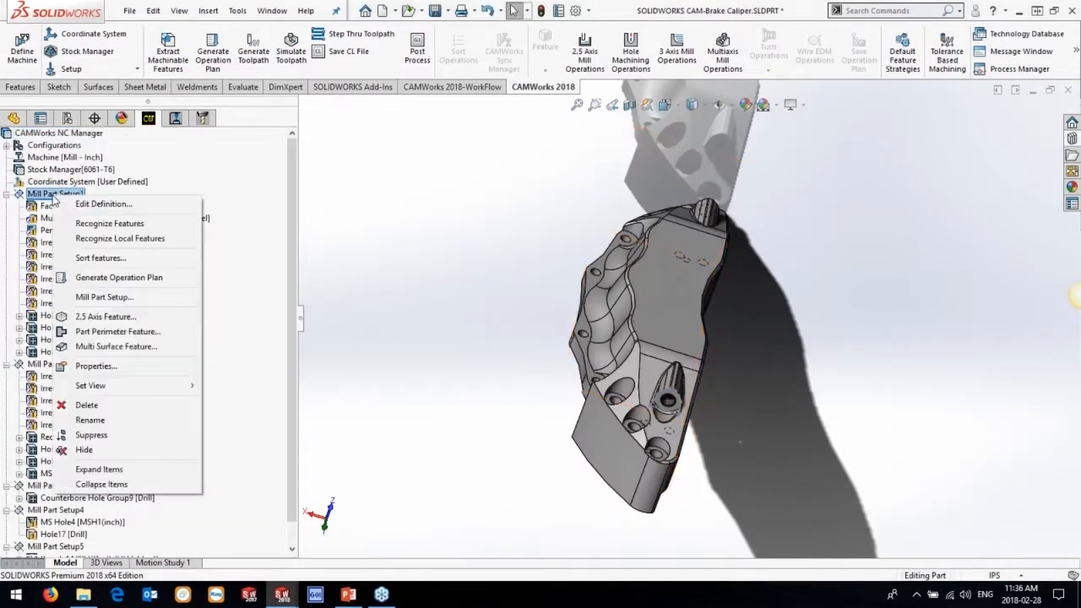
click(116, 348)
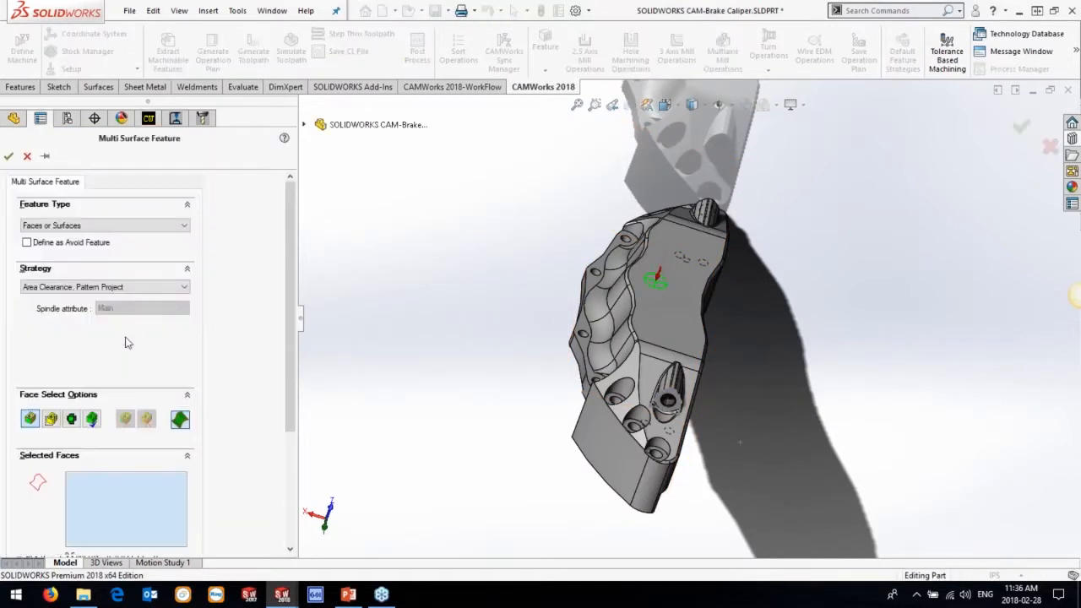
click(121, 288)
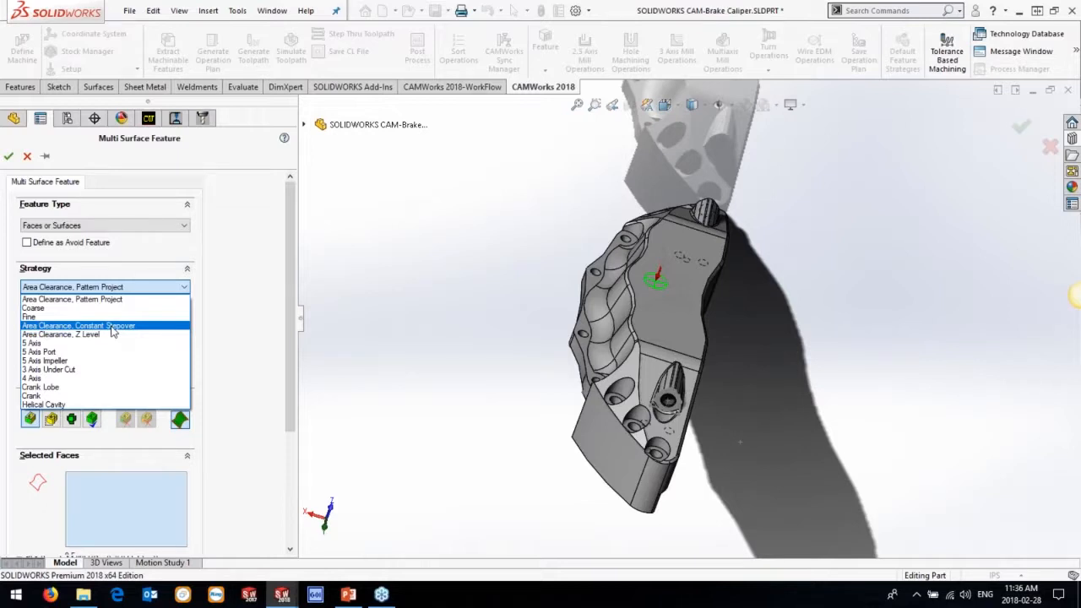
click(103, 300)
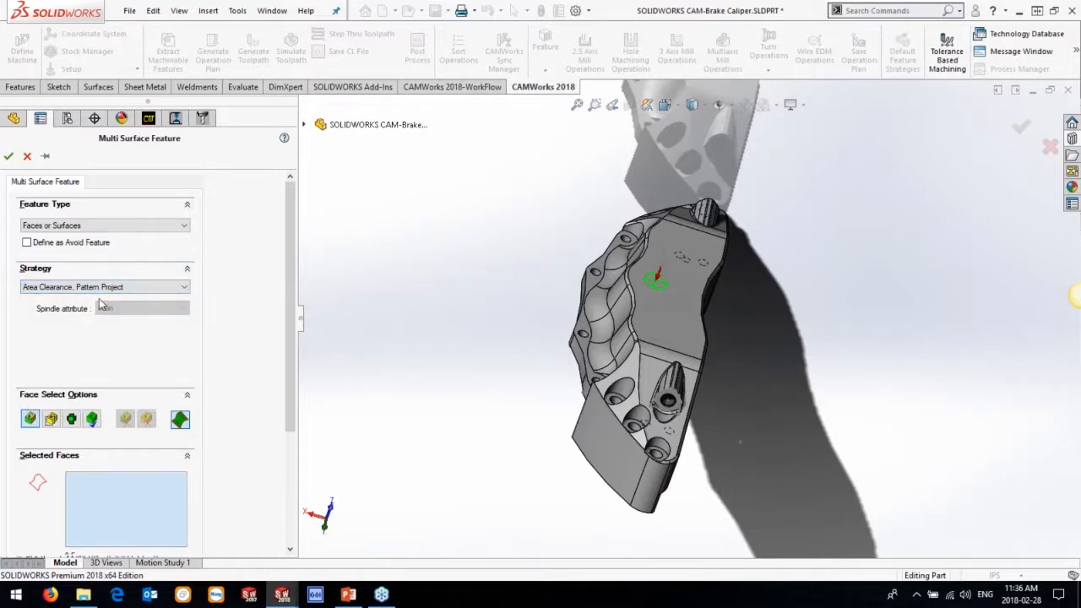
click(92, 419)
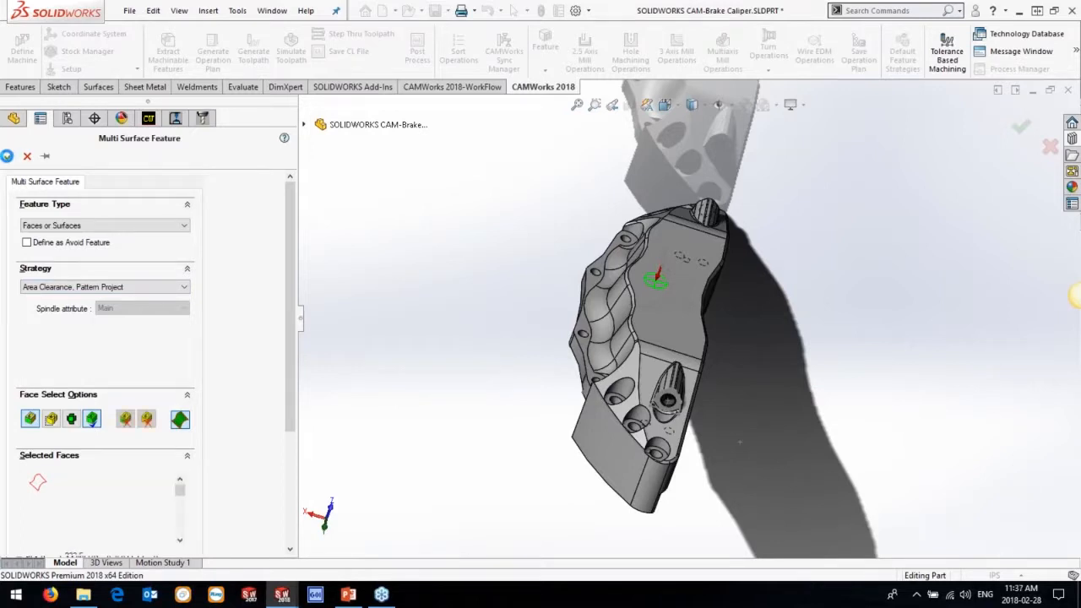
click(7, 155)
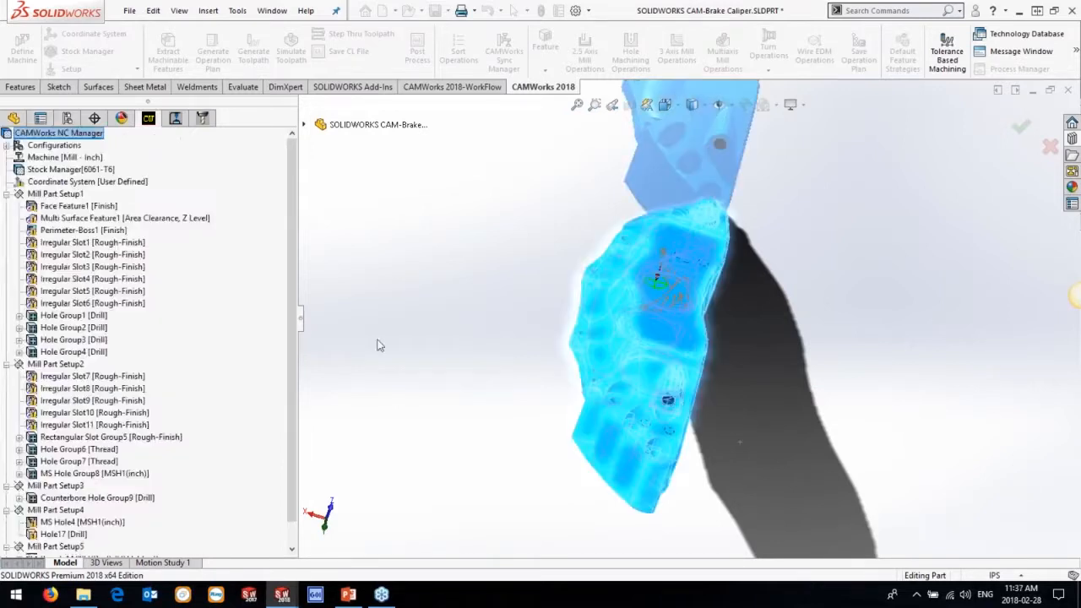
- Add a Pattern Project operation to Multi Surface Feature1 using the T08 - 0.5 Ball Nose tool
right_click(163, 219)
mouse_move(239, 345)
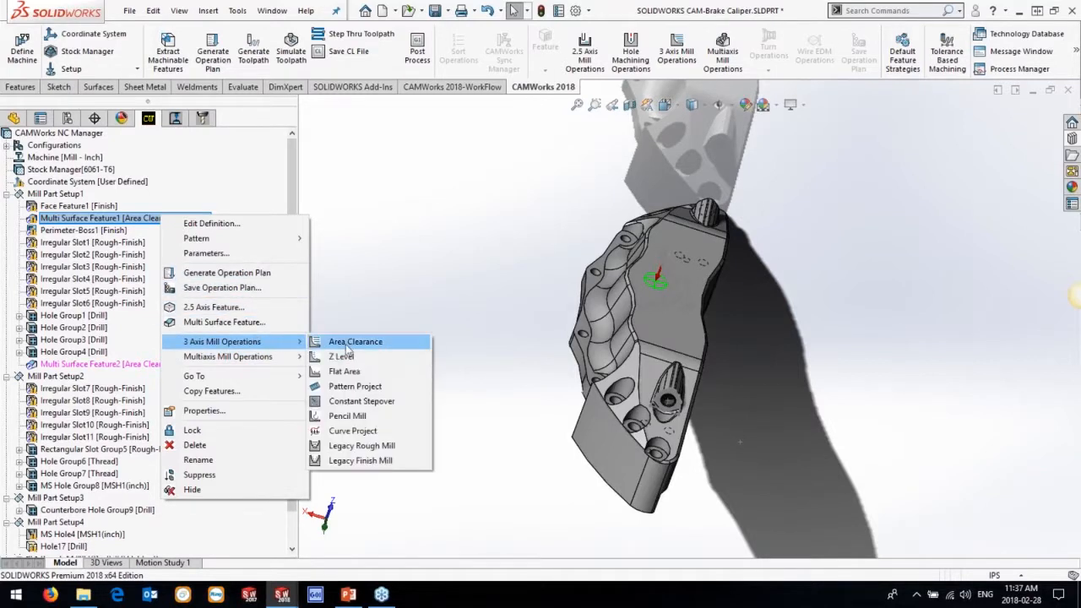
click(365, 385)
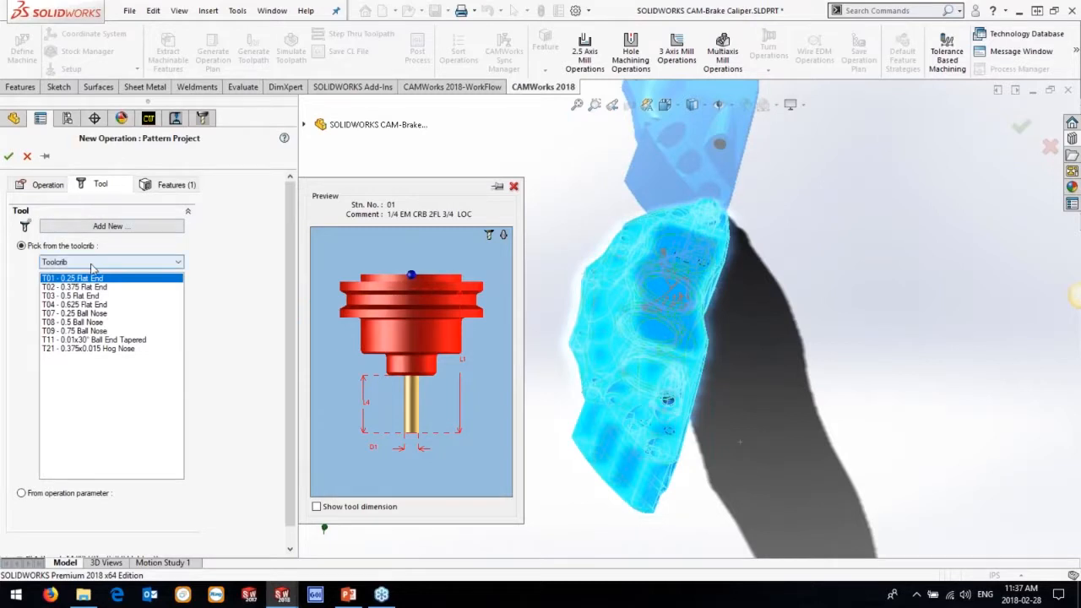
click(88, 322)
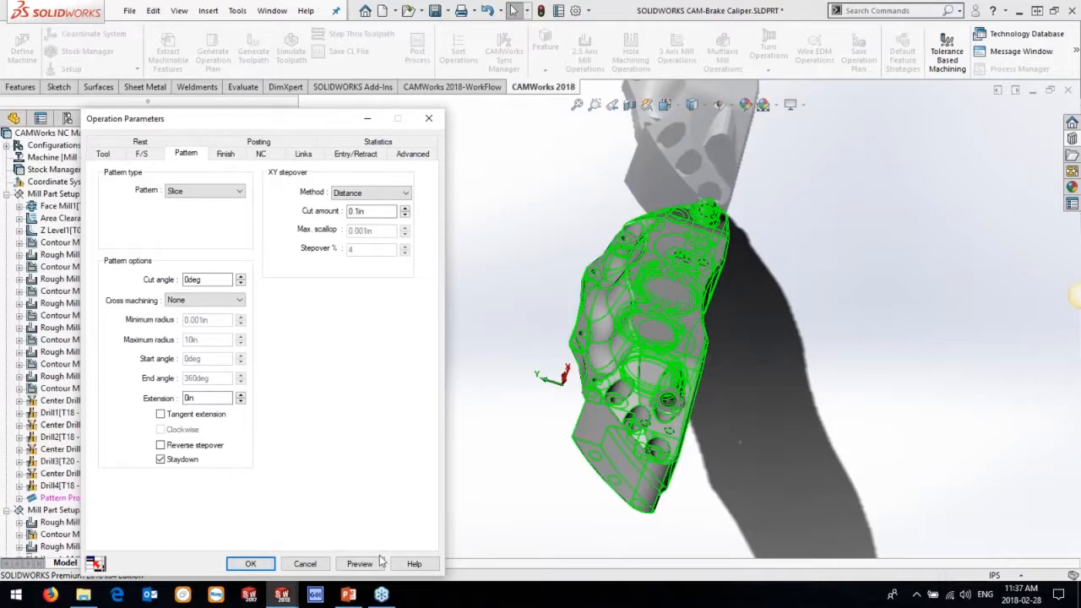
- Preview the Pattern Project toolpath with the Slice pattern and 0.1in cut amount, inspect it on the caliper, and accept the parameters
click(370, 565)
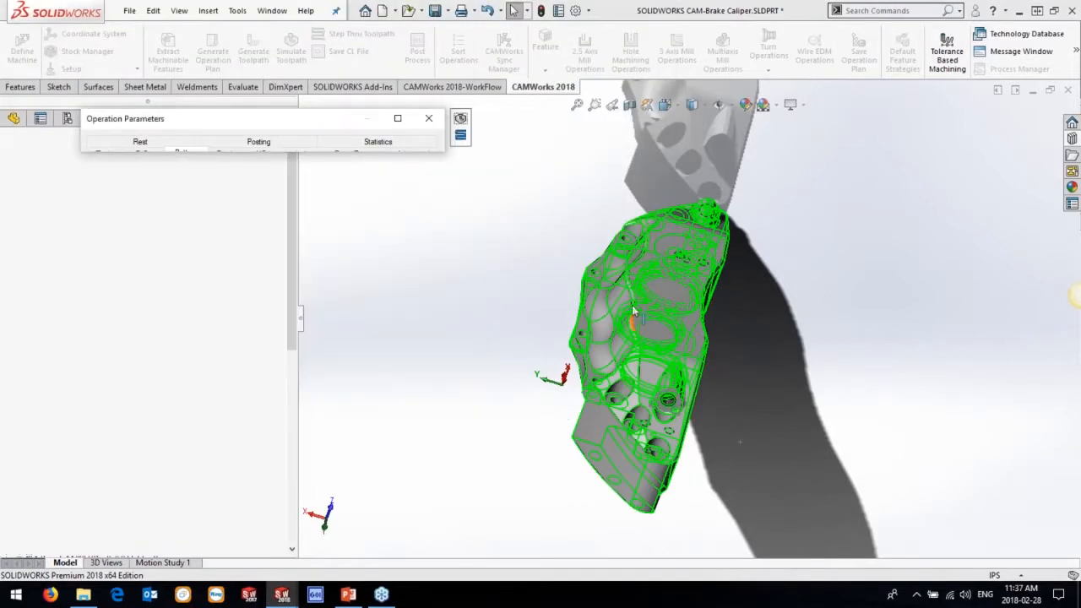
middle_drag(633, 319, 618, 296)
scroll(655, 350, down, 4)
middle_drag(617, 408, 635, 355)
scroll(616, 443, down, 4)
middle_drag(674, 425, 697, 314)
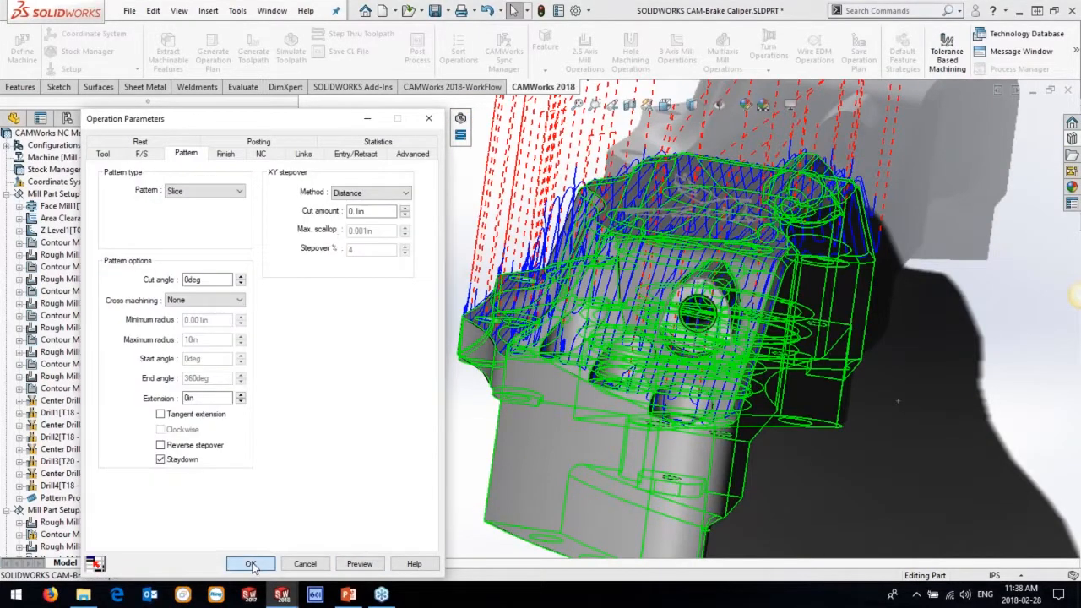
click(250, 563)
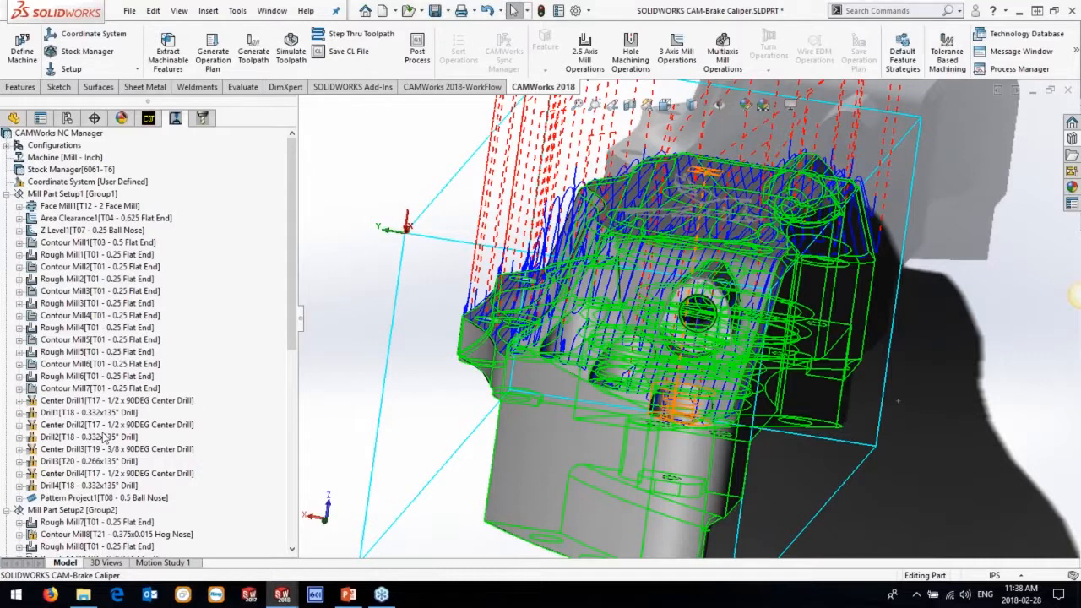
- Start a contain area for Pattern Project1 and select the two curved blend faces at either end of the bird-logo face
right_click(93, 498)
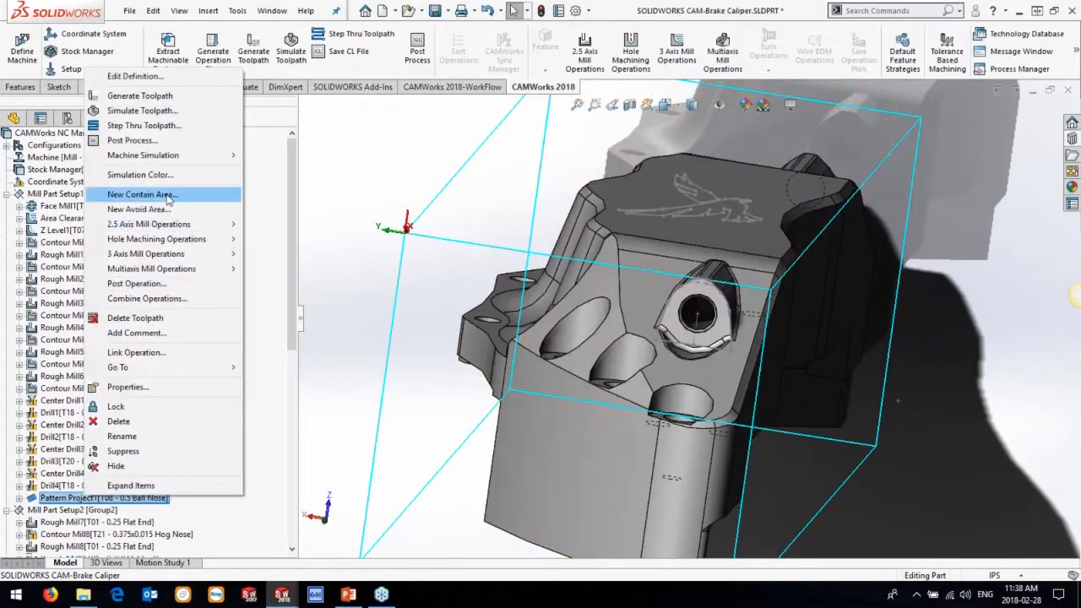
click(140, 194)
click(693, 250)
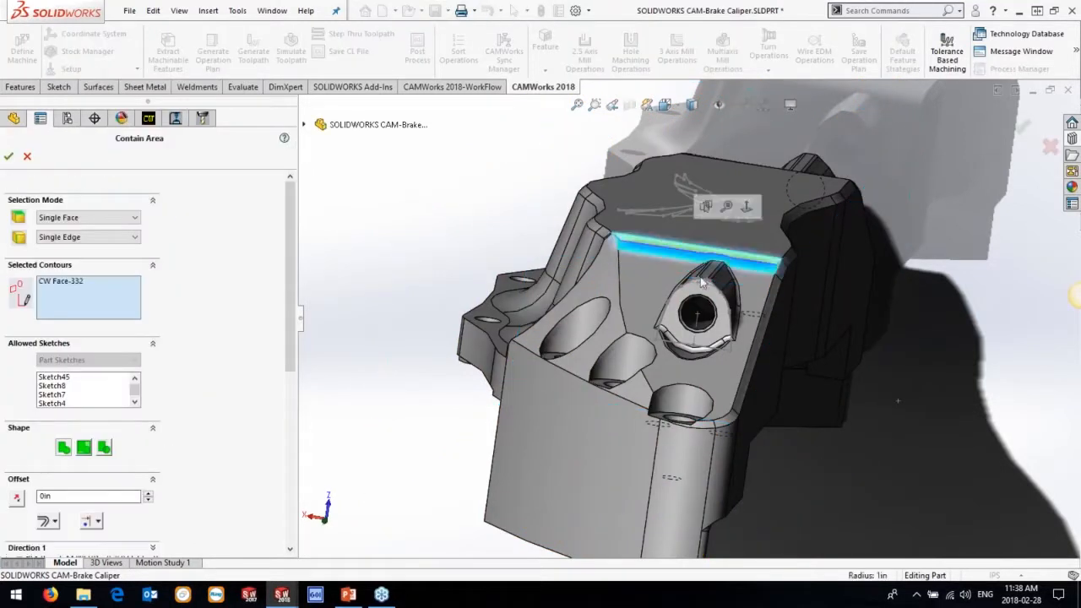
middle_drag(708, 284, 721, 185)
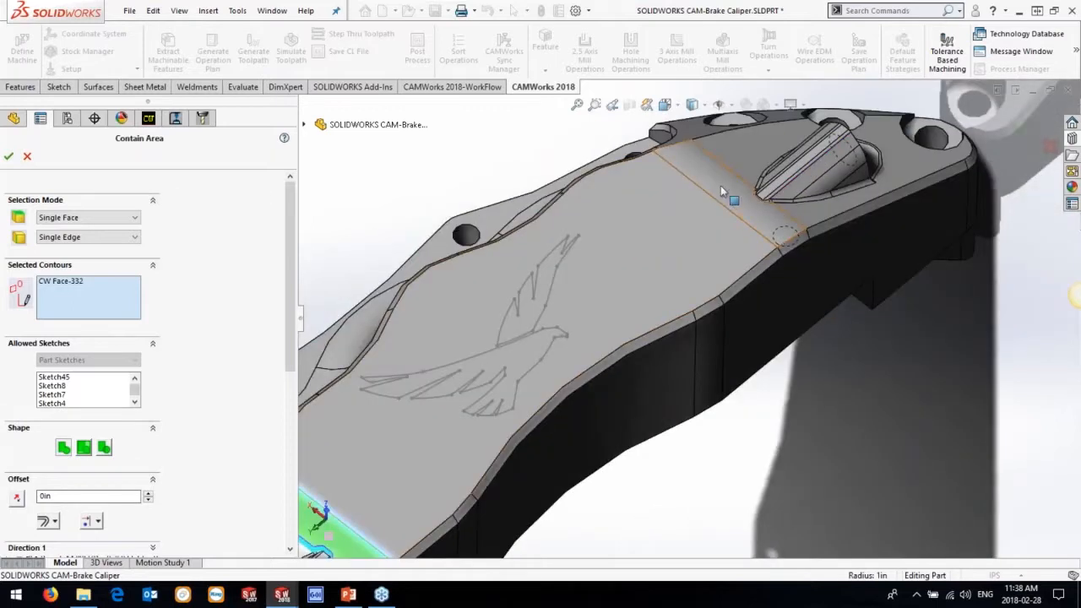
click(696, 164)
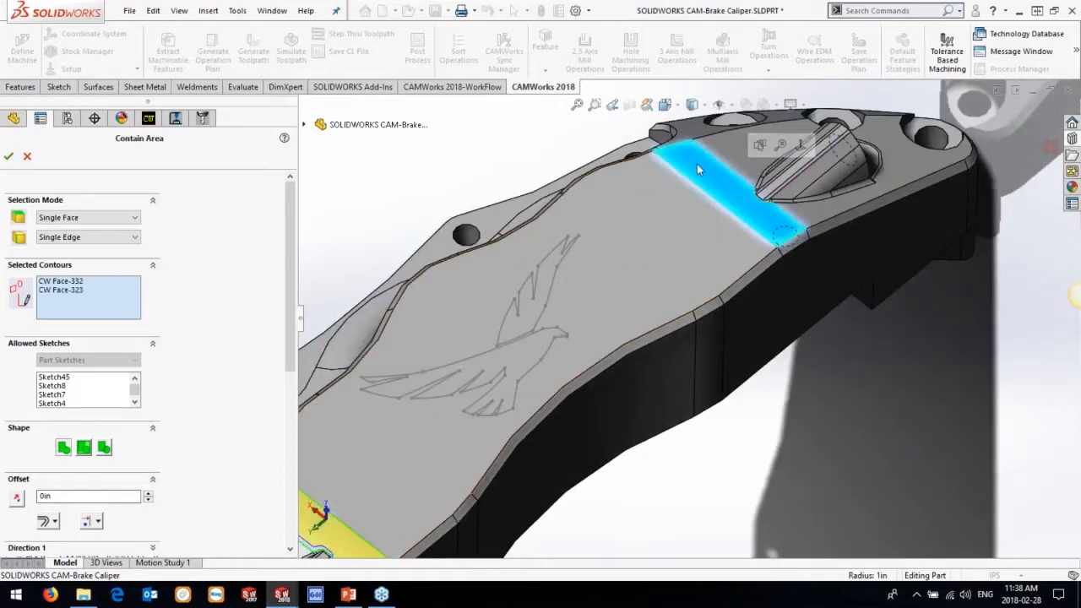
- Adjust the contain area's shape and tool condition options, accept it, and regenerate the toolpaths
click(105, 448)
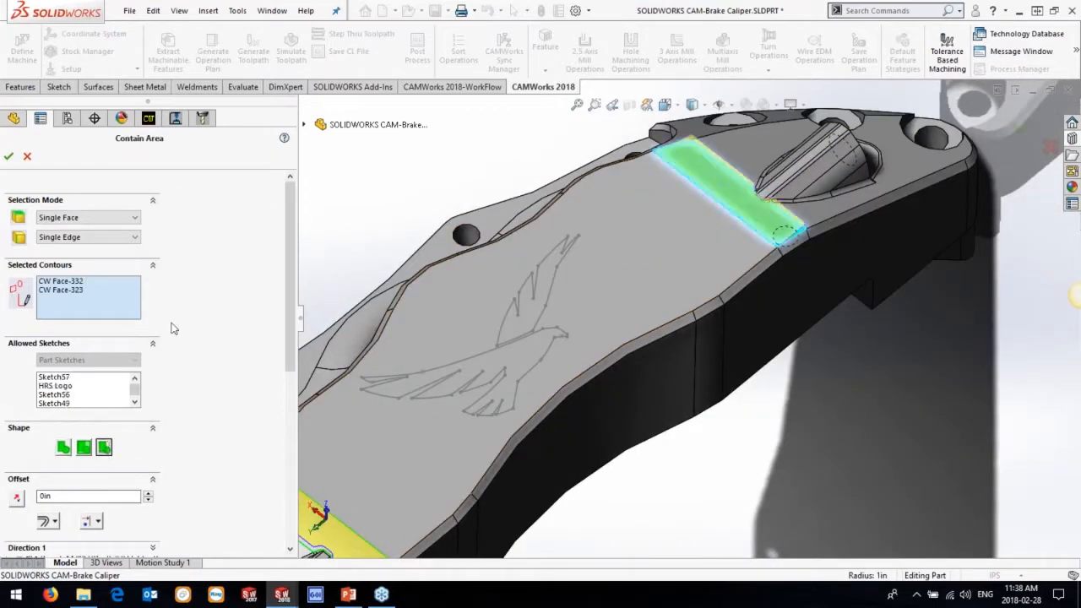
click(98, 521)
click(107, 554)
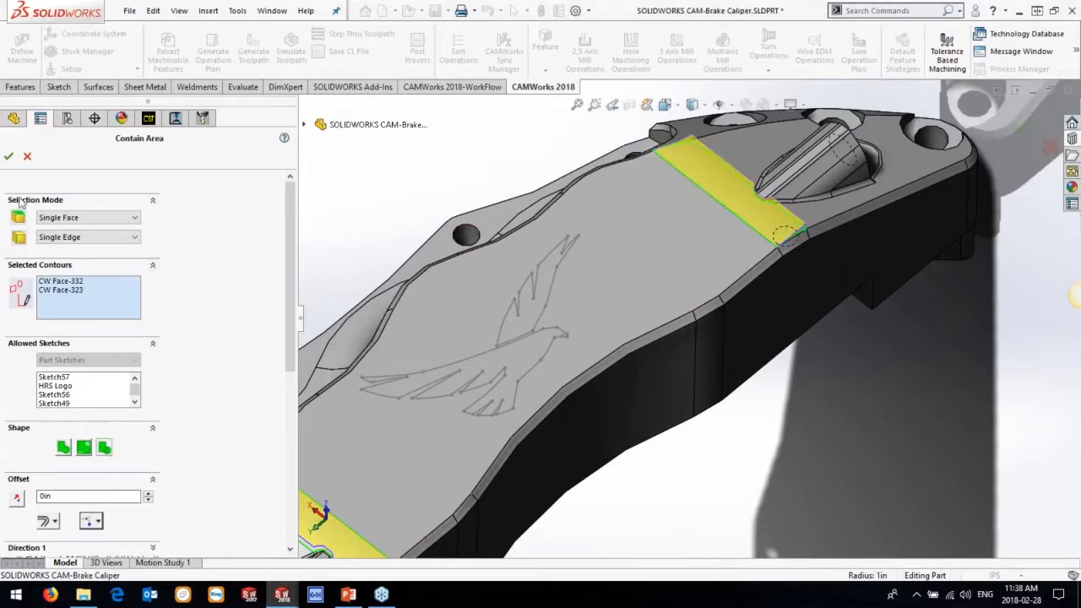
click(10, 153)
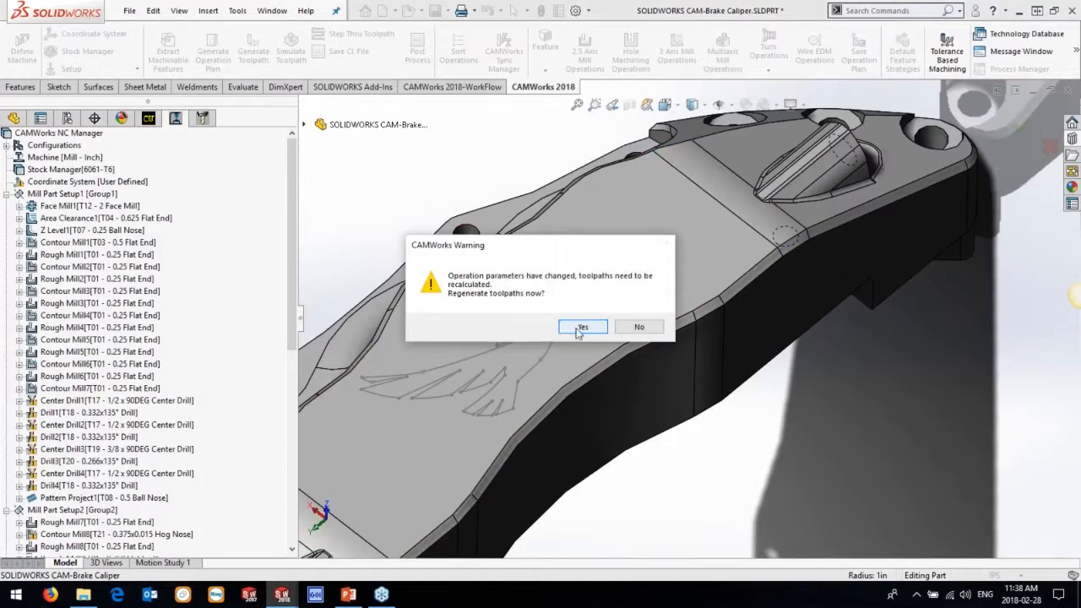
click(578, 330)
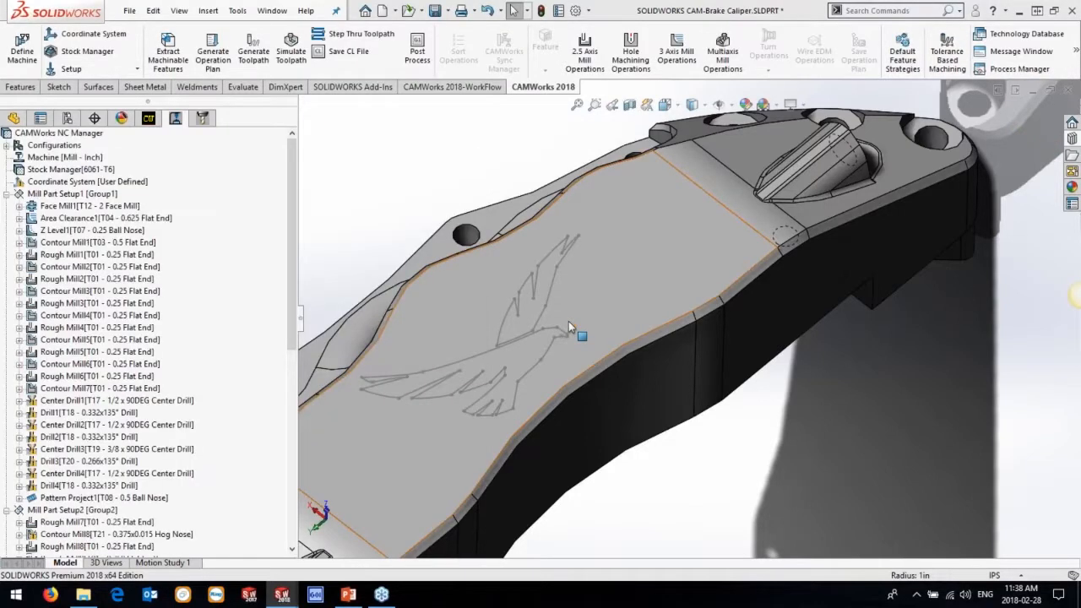
- Display the Pattern Project1 toolpath and examine its passes on the two blend faces
click(101, 498)
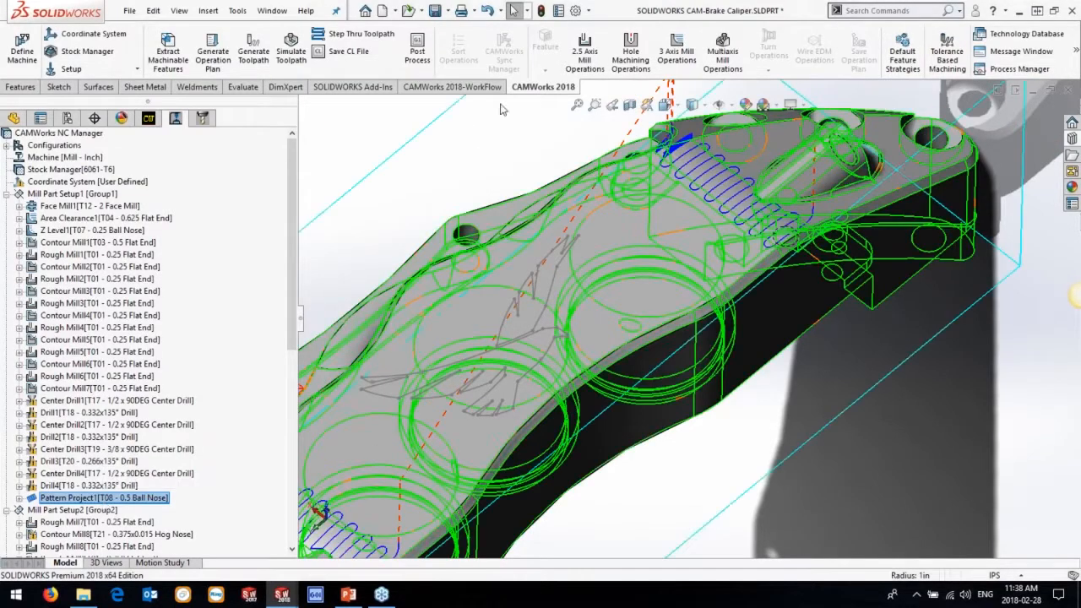
scroll(790, 344, up, 5)
scroll(707, 415, down, 4)
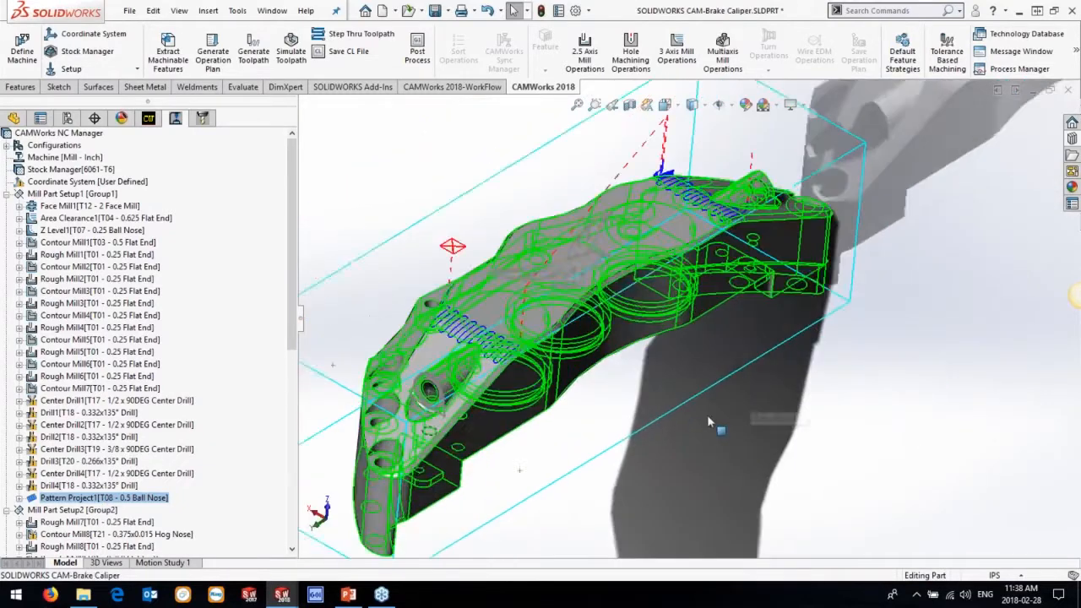
scroll(652, 410, up, 1)
mouse_move(425, 318)
middle_down()
mouse_move(410, 376)
mouse_move(390, 382)
mouse_move(414, 306)
middle_up()
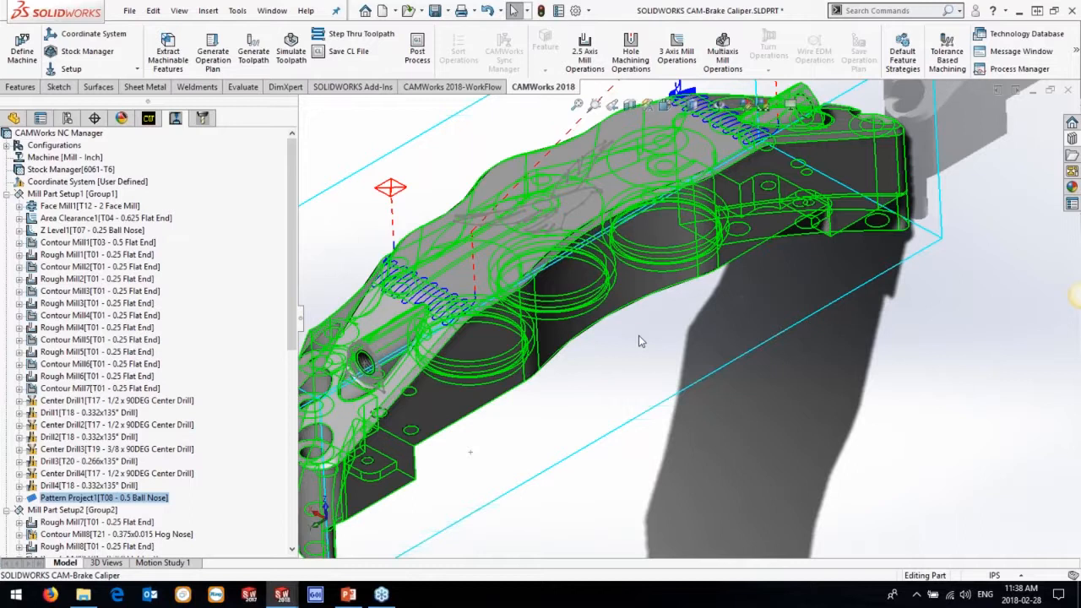
- Open the recent document Freehub.SLDPRT and inspect the part from its open end
key(ctrl+F2)
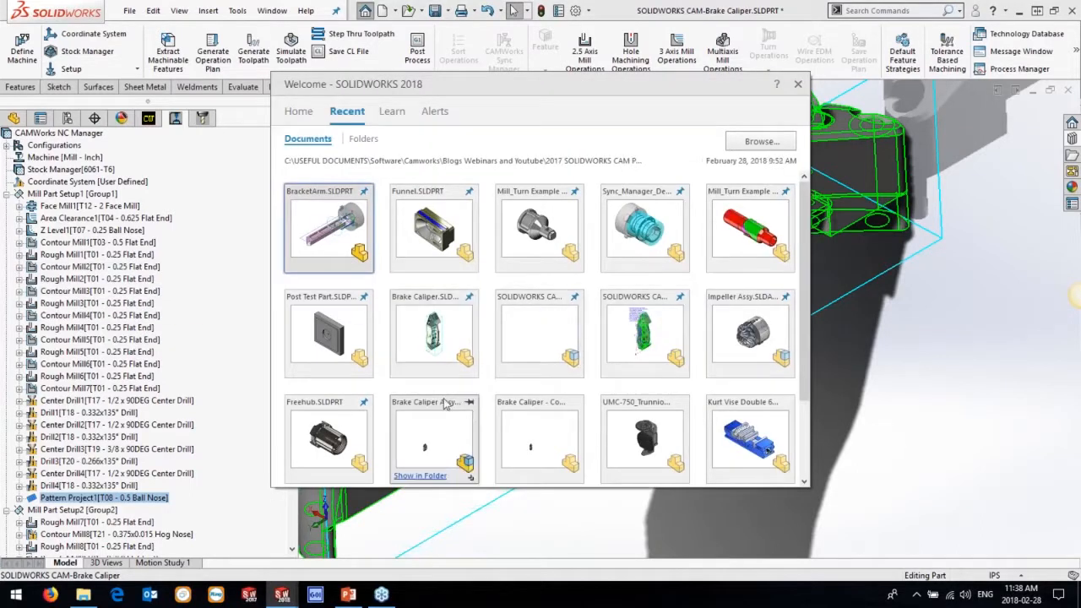
key(Escape)
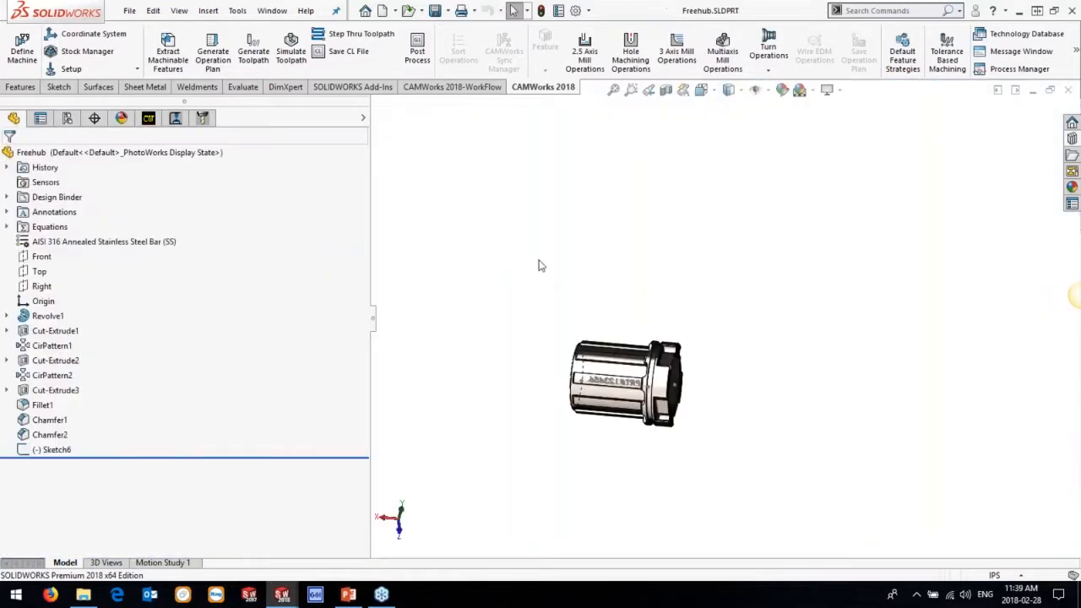
middle_drag(693, 291, 721, 293)
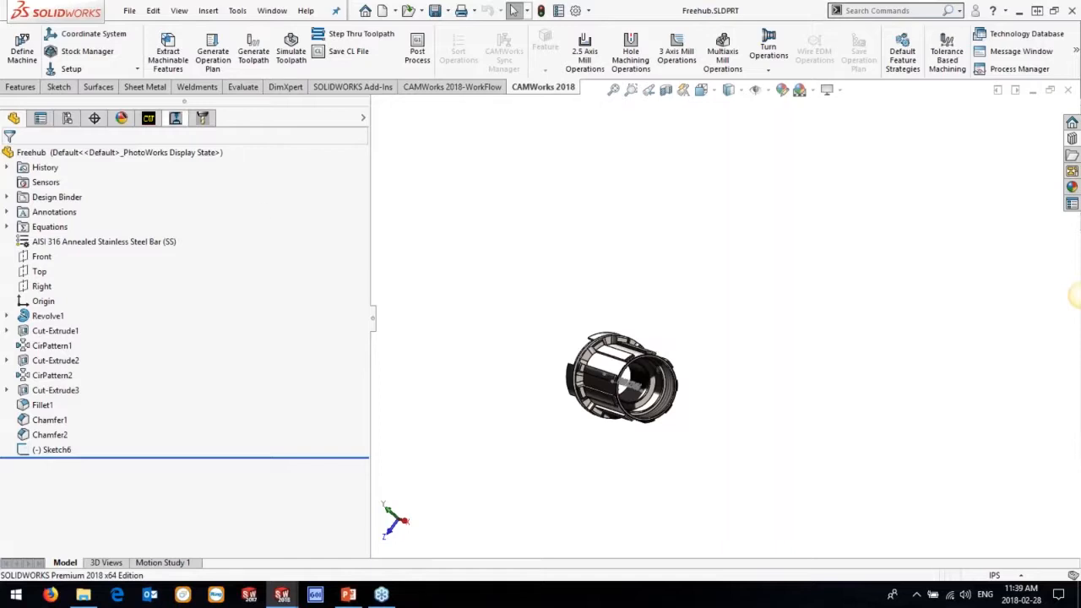
- Show the Freehub's machining operations and review the Mill-Turn Single Turret - inch machine in the machine definition
click(174, 118)
click(80, 230)
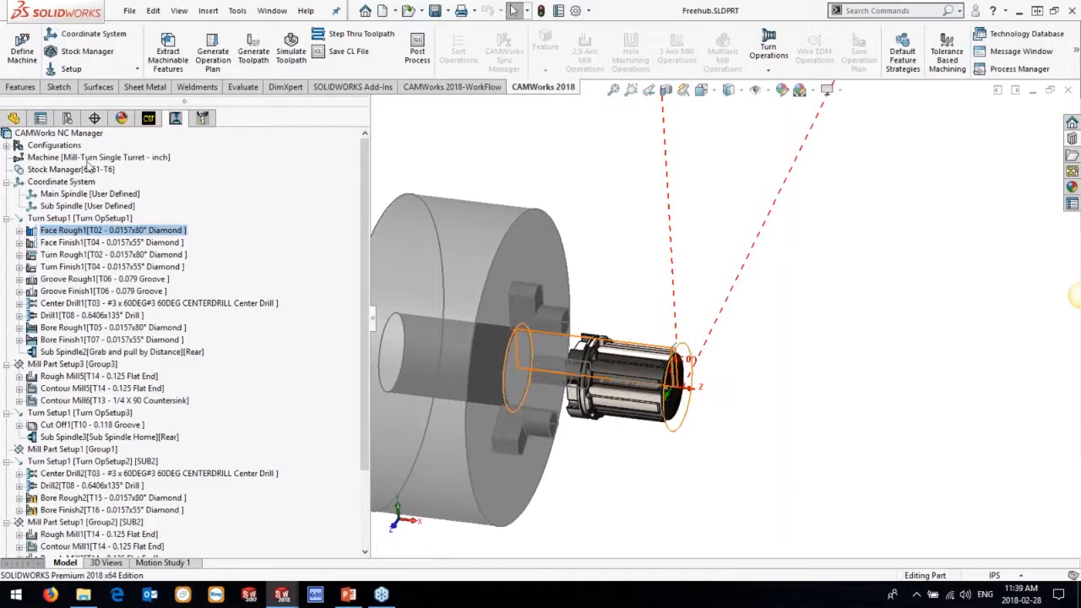
click(87, 159)
double_click(87, 159)
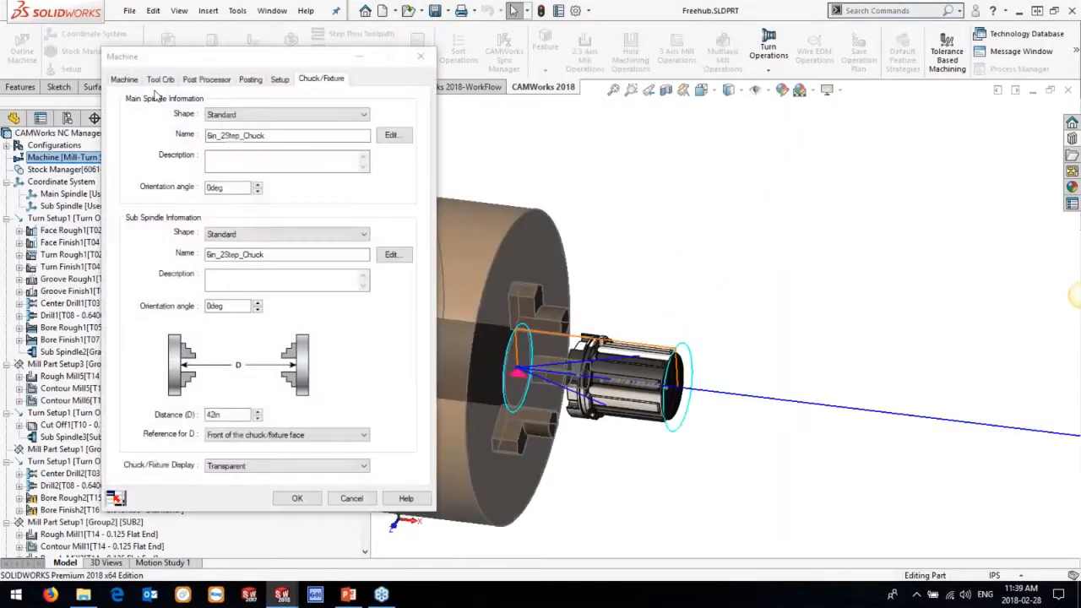
click(124, 79)
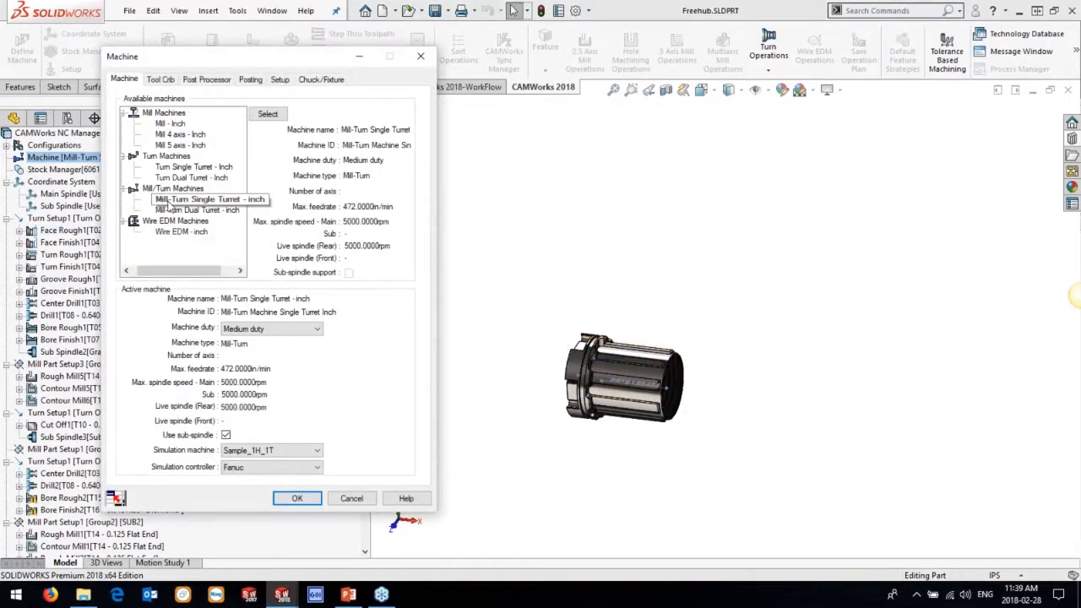
click(169, 200)
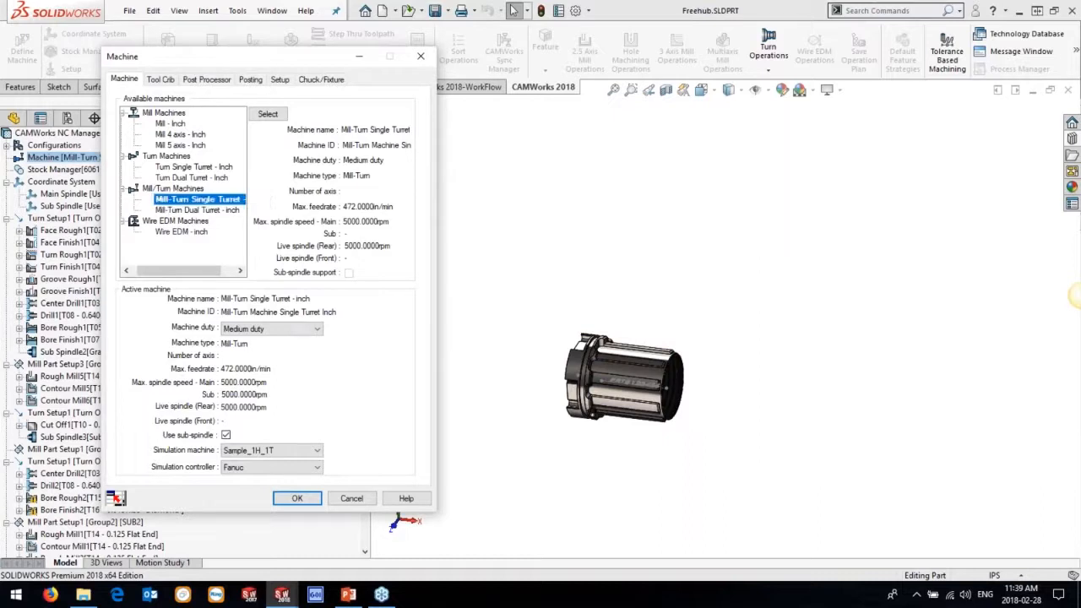
click(293, 498)
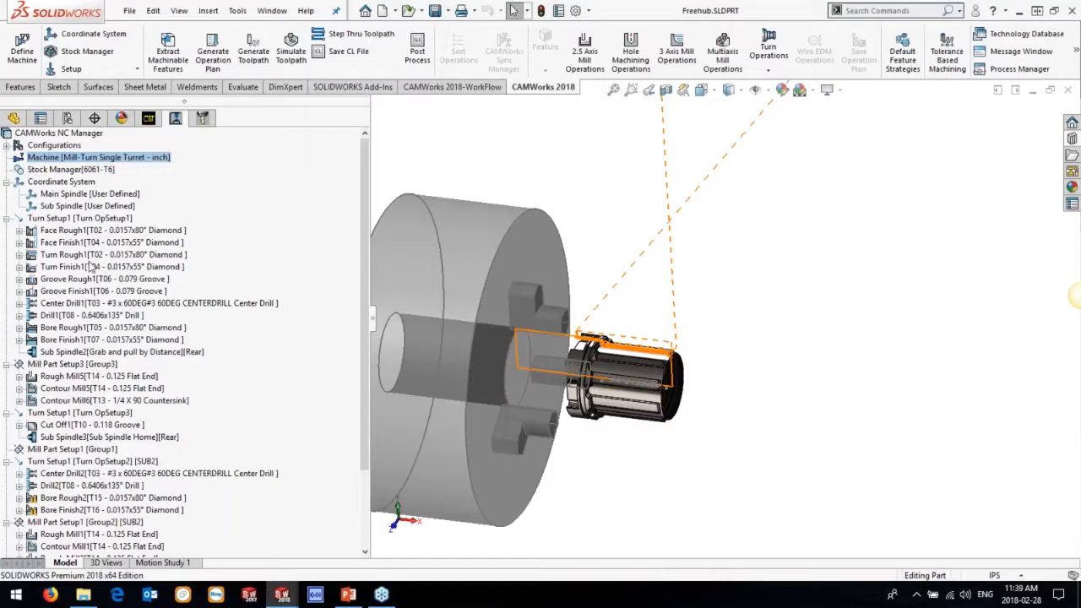
- Examine the toolpaths of Rough Mill5, Cut Off1 and the sub-spindle Rough Mill2, including Rough Mill2's roughing and NC parameters
click(84, 377)
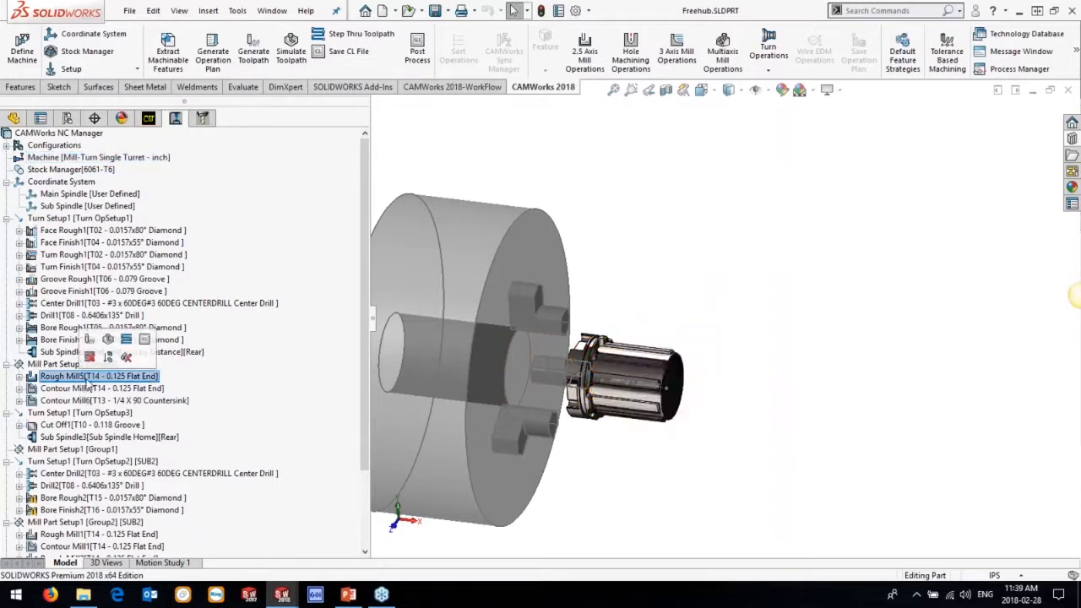
click(69, 426)
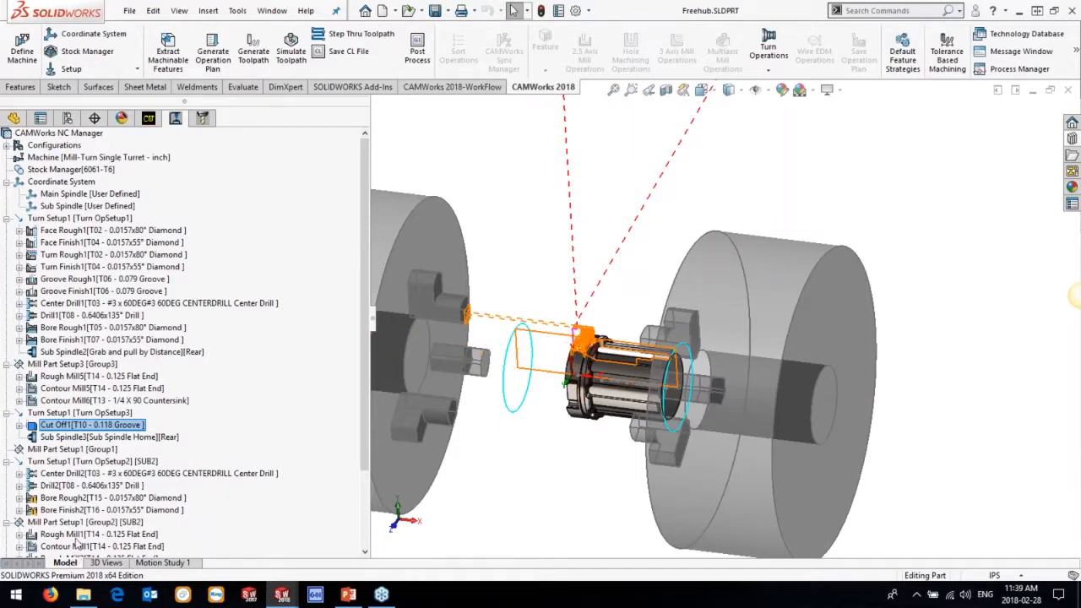
scroll(87, 482, down, 2)
middle_drag(543, 428, 698, 447)
scroll(599, 370, down, 4)
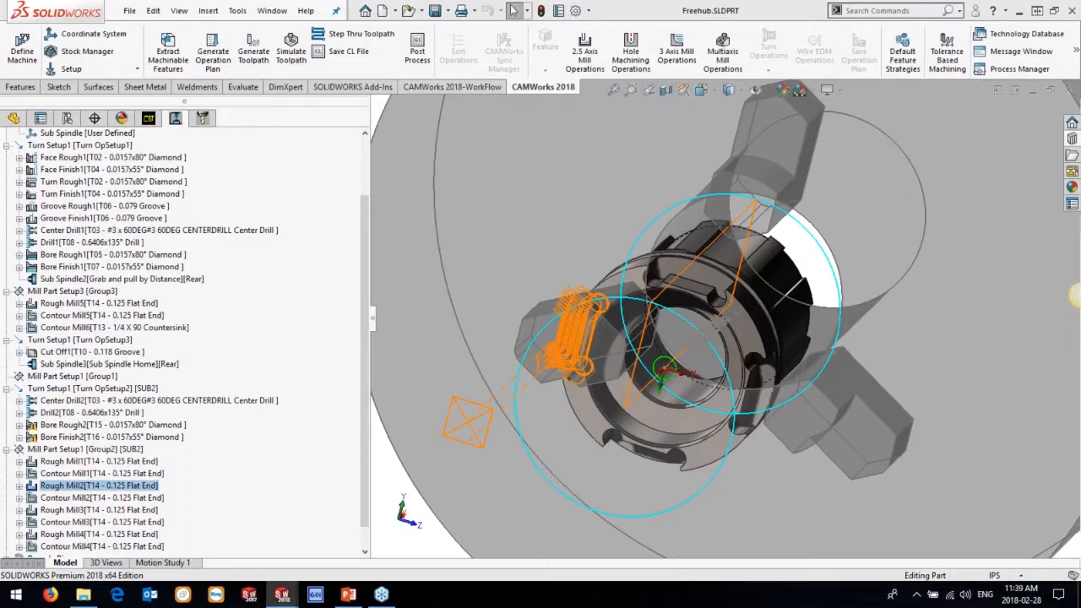
double_click(66, 485)
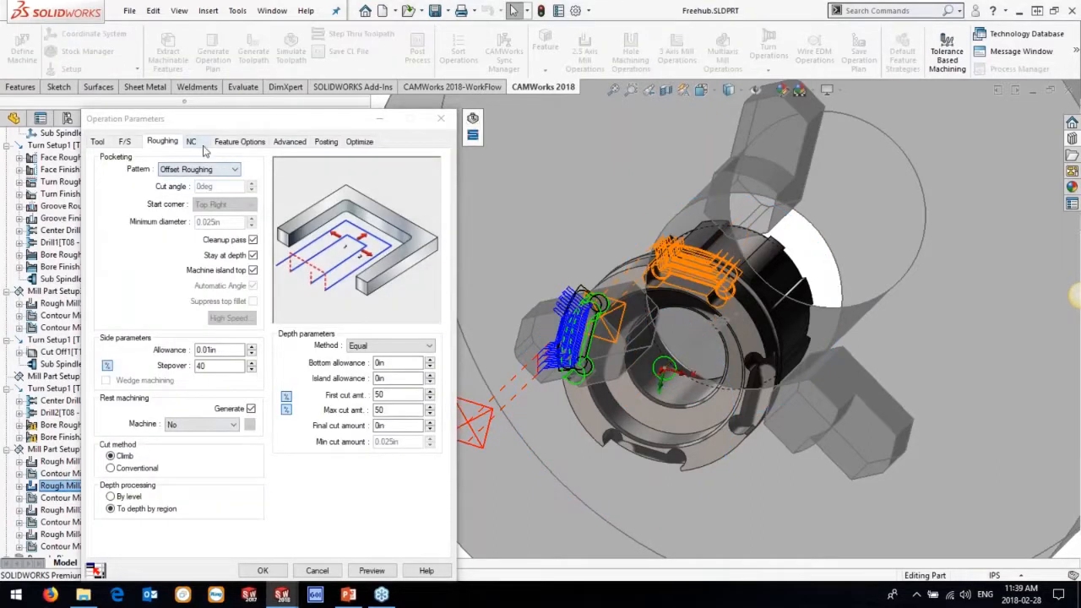
click(192, 142)
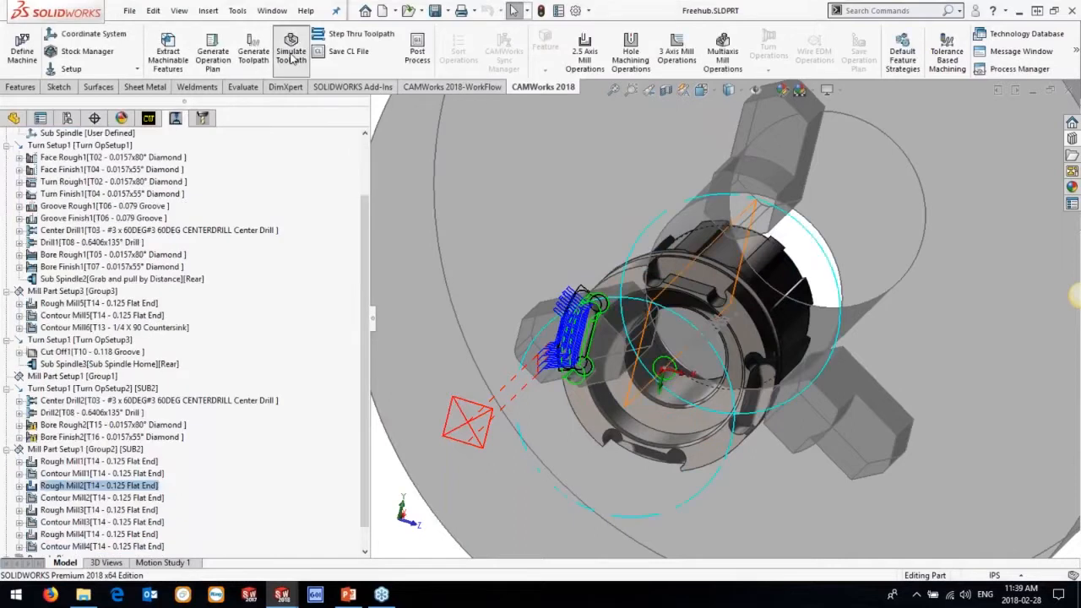
- Simulate the Freehub's toolpaths into the milling operations, pause the playback and leave the simulation
click(291, 52)
click(87, 237)
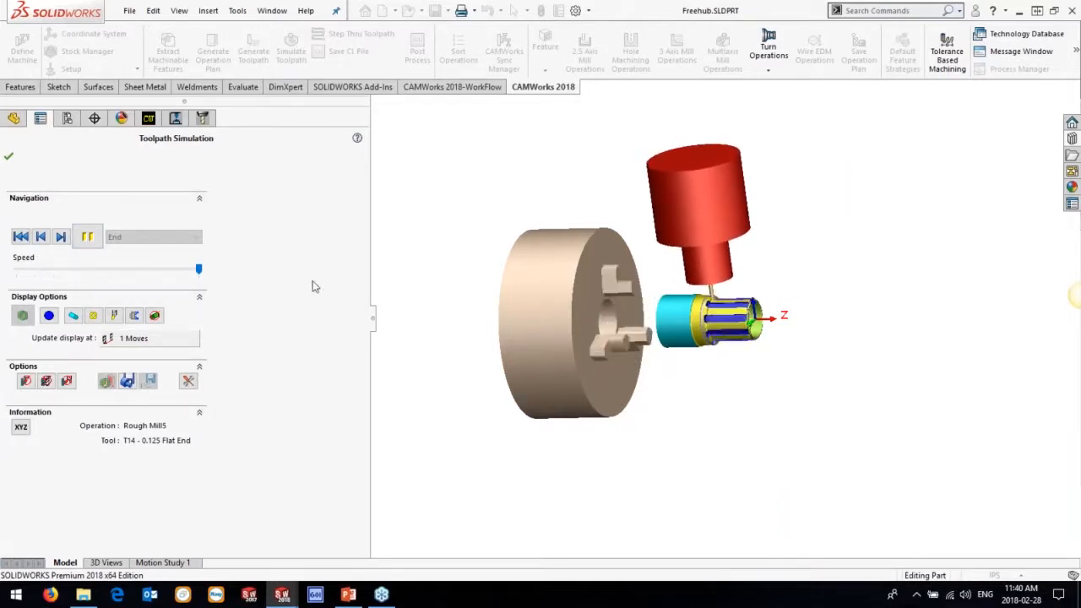
click(89, 238)
click(8, 156)
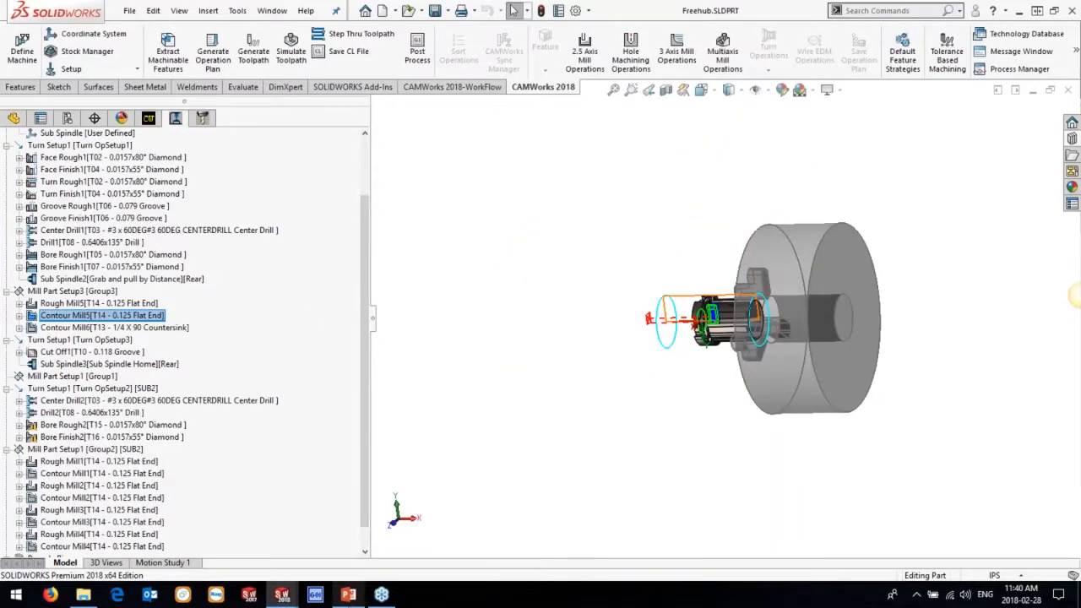
- Switch to the PowerPoint presentation and show the CAMWorks Turning Professional slide
key(alt+Tab)
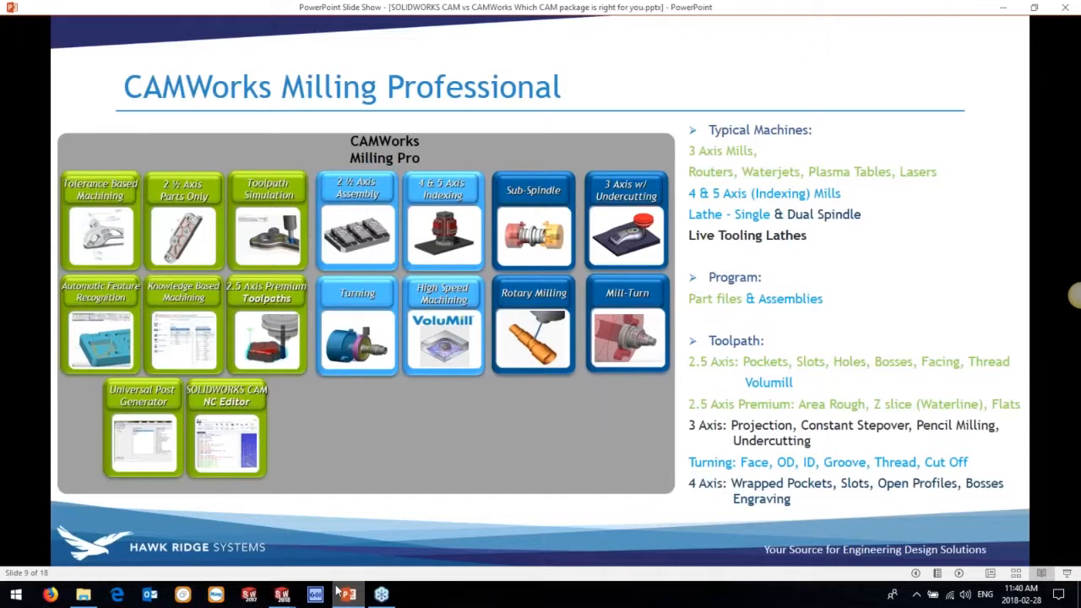
key(Right)
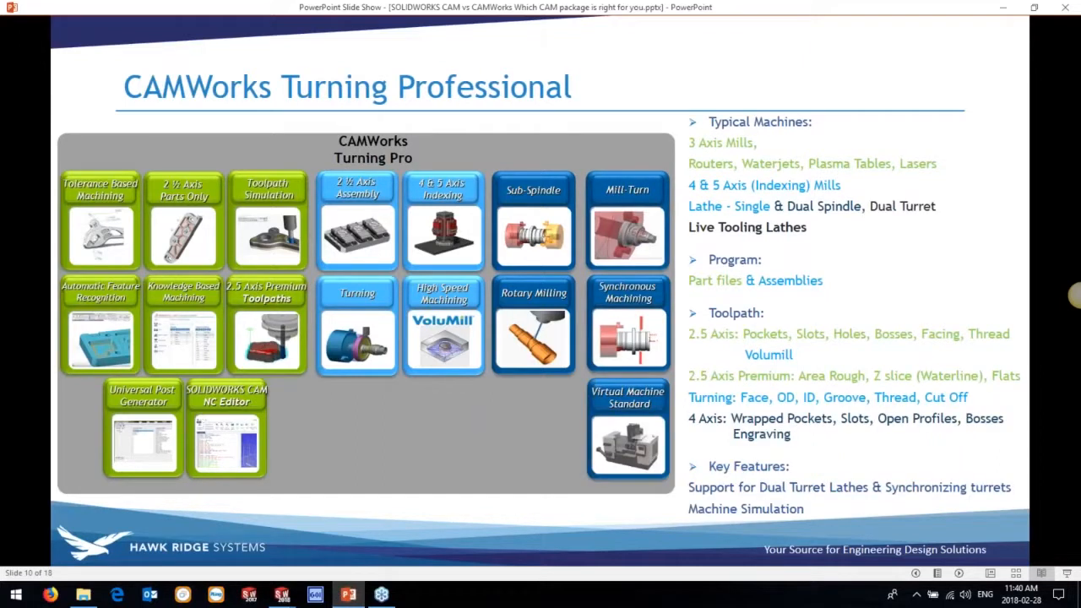
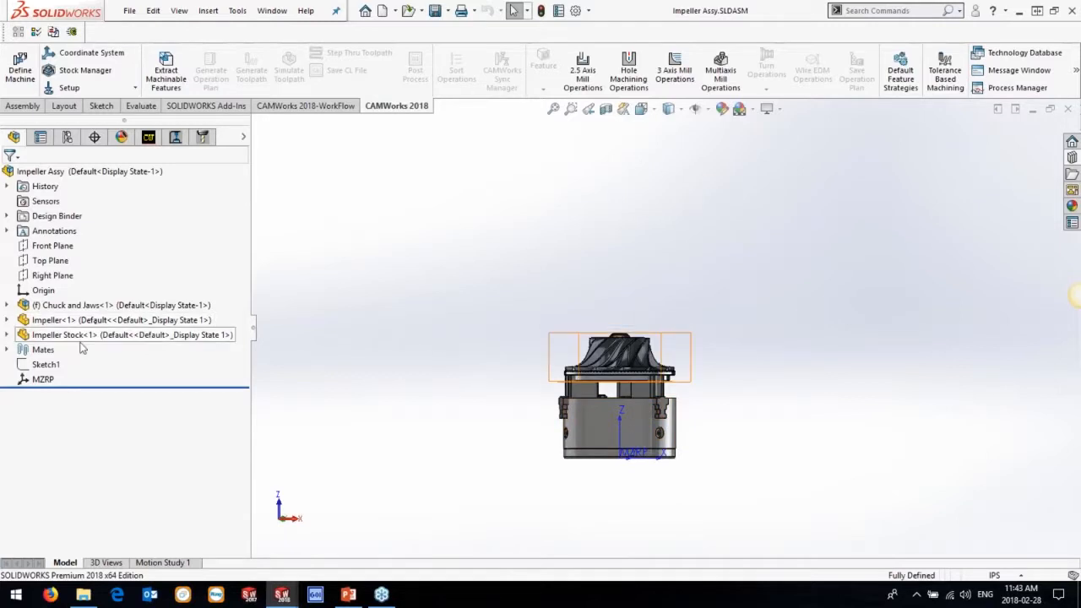
- Review the impeller assembly's machining tree, then highlight the Impeller Stock component and inspect it from above on the chuck
click(149, 137)
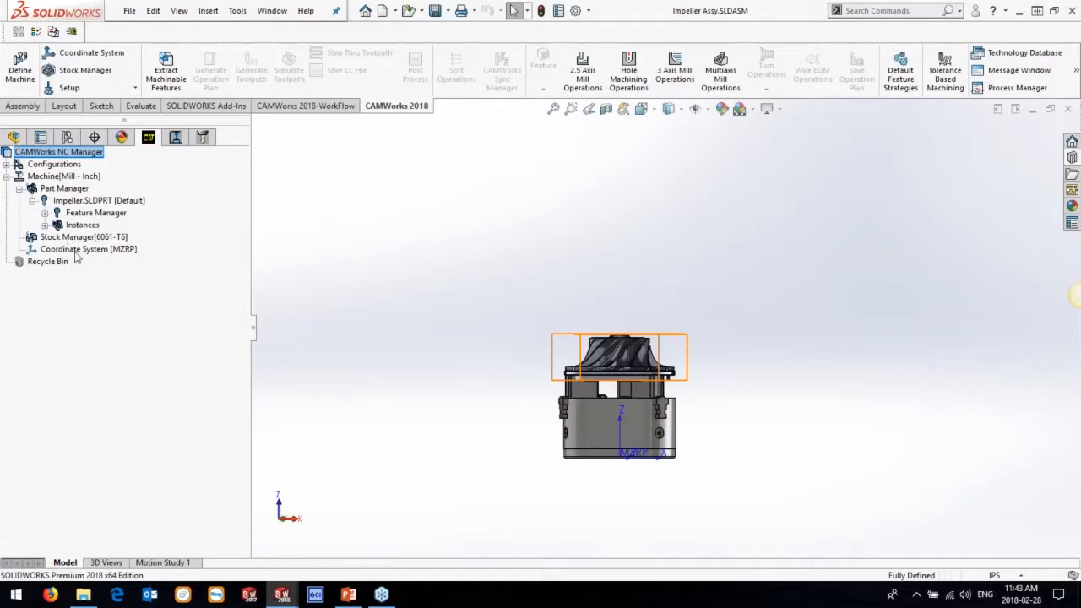
click(13, 137)
click(169, 335)
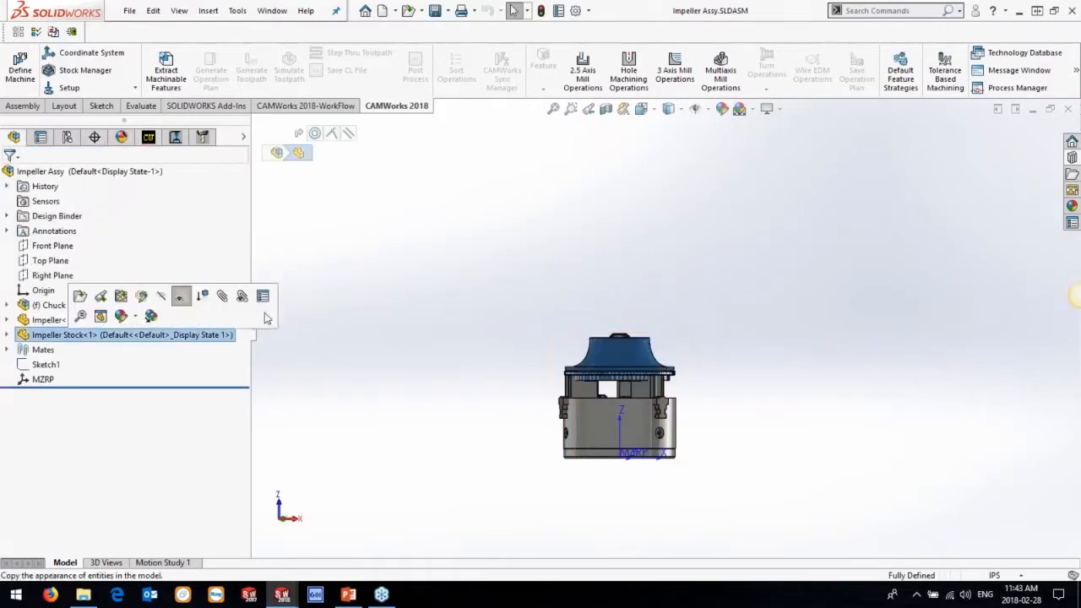
middle_drag(541, 321, 536, 408)
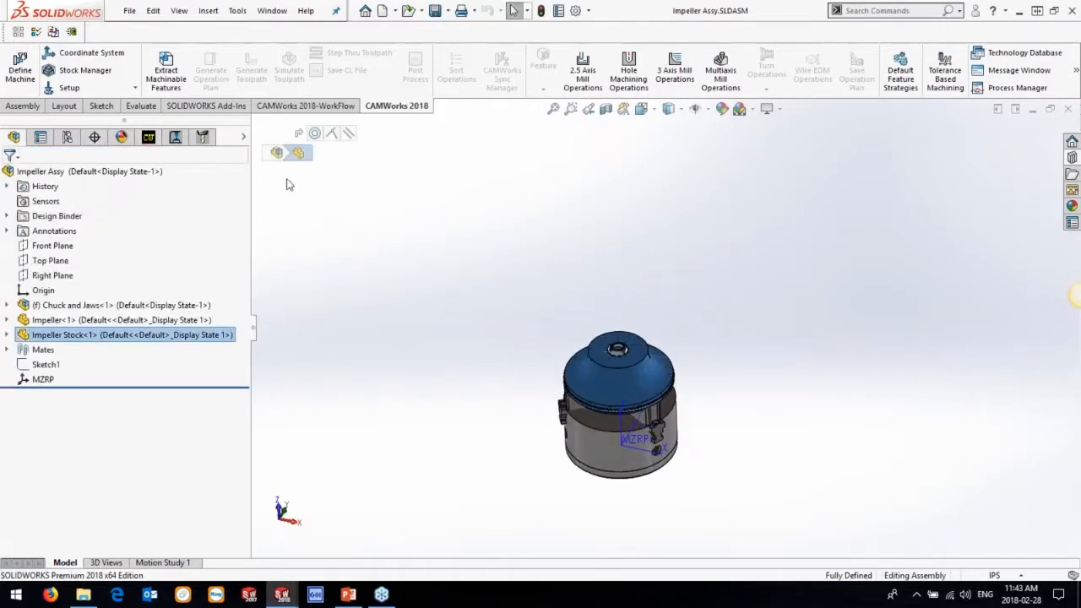
- Create a mill part setup for Impeller.SLDPRT using Plane1@CWPart as the reference plane
click(149, 137)
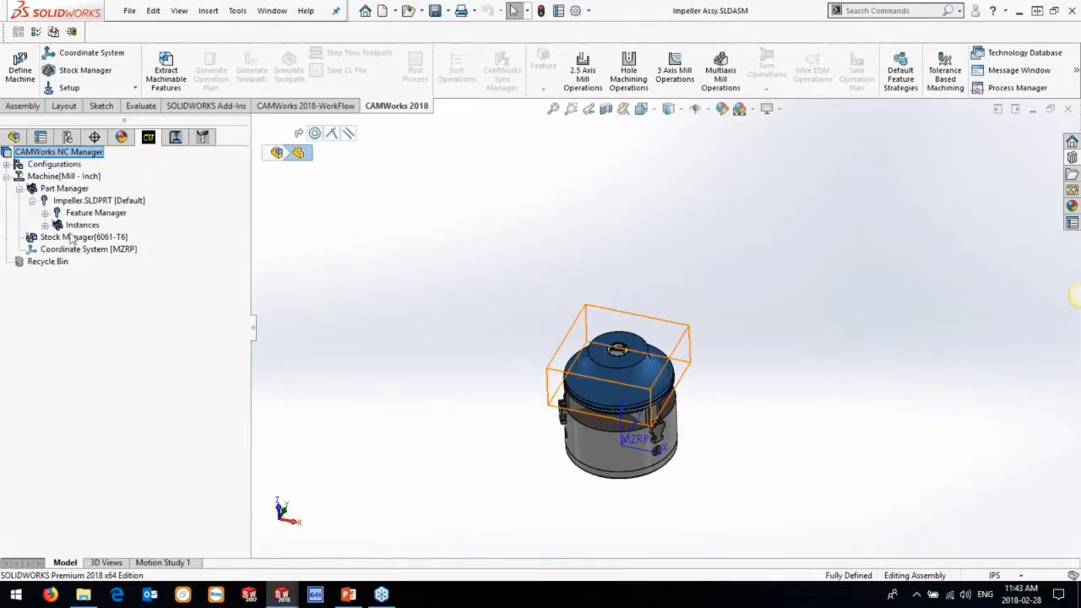
click(45, 213)
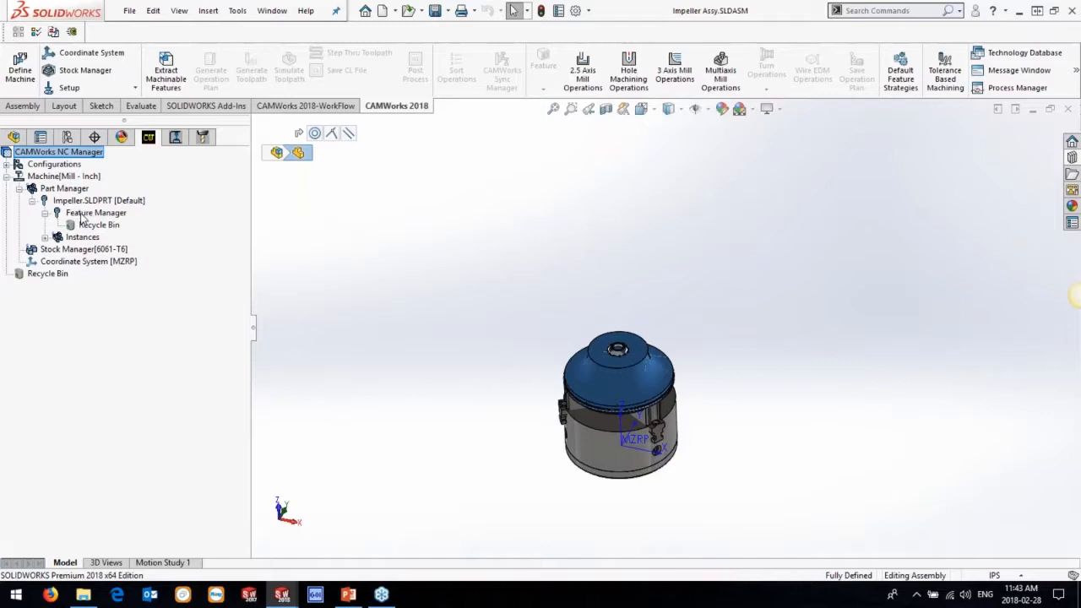
right_click(82, 218)
click(140, 221)
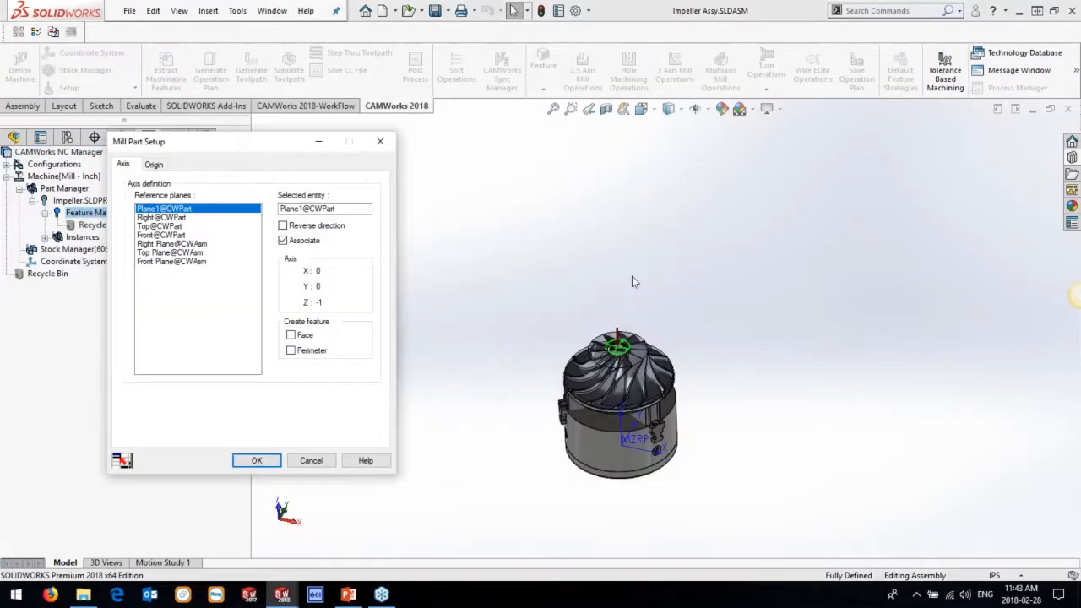
scroll(635, 281, down, 5)
click(257, 460)
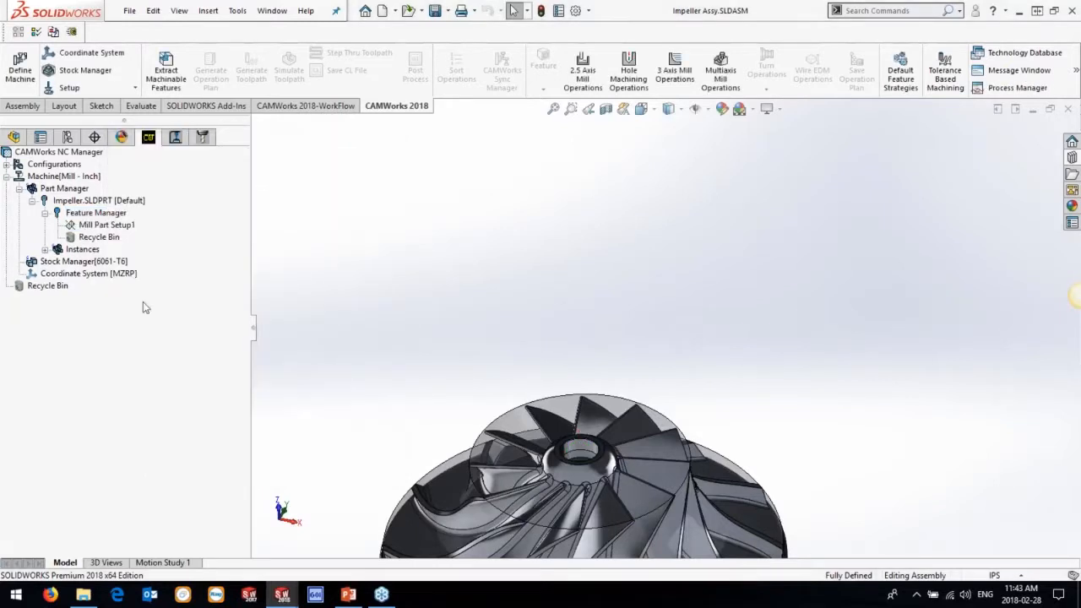
- Start a multi surface feature in Mill Part Setup1 and select one blade's two side faces and its edge face
right_click(97, 226)
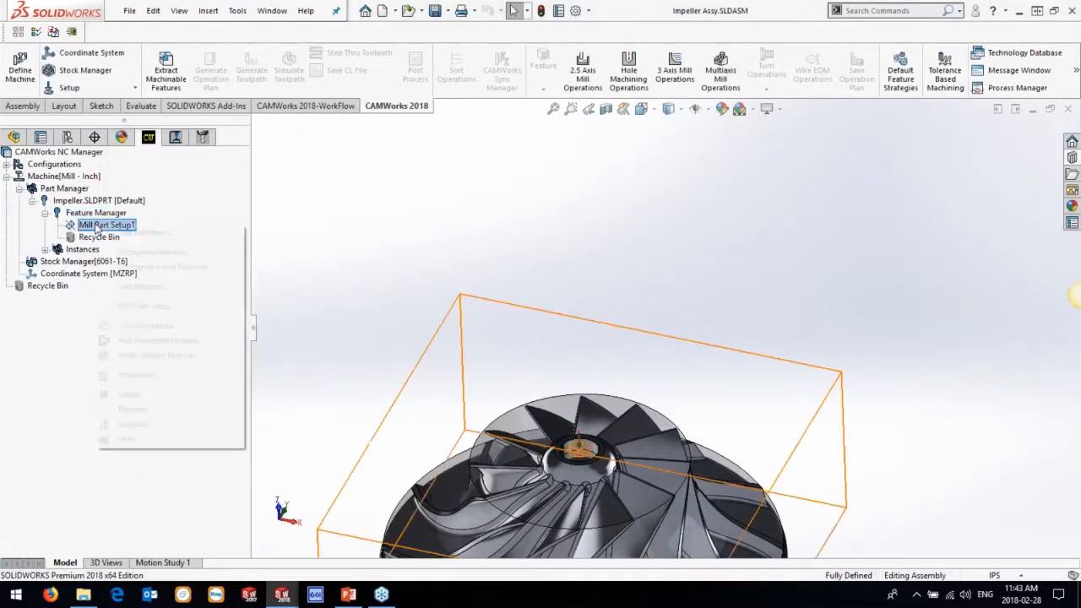
click(160, 356)
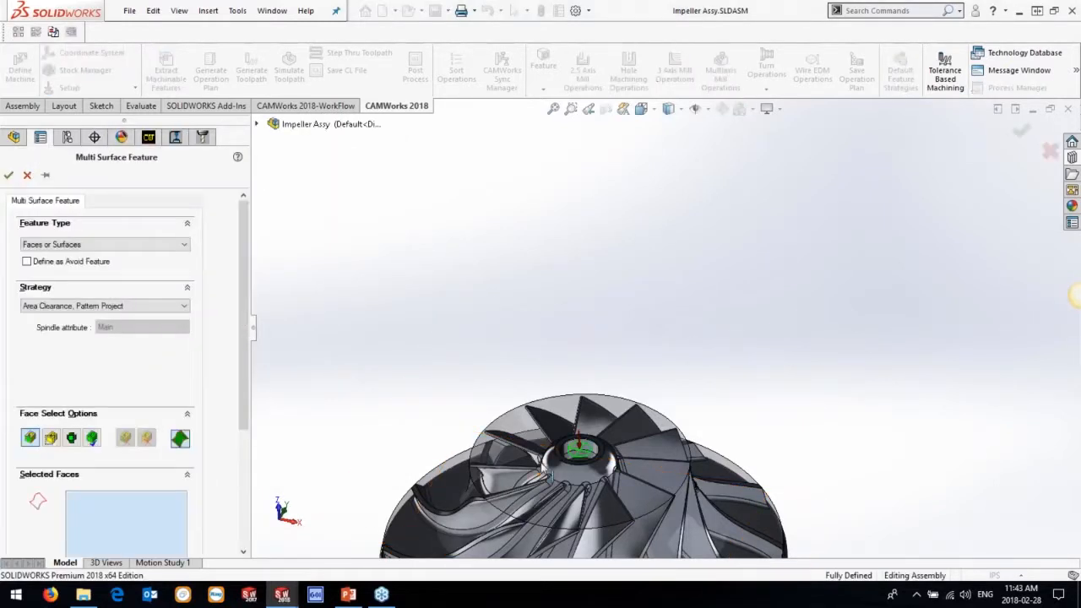
scroll(545, 469, down, 5)
click(686, 380)
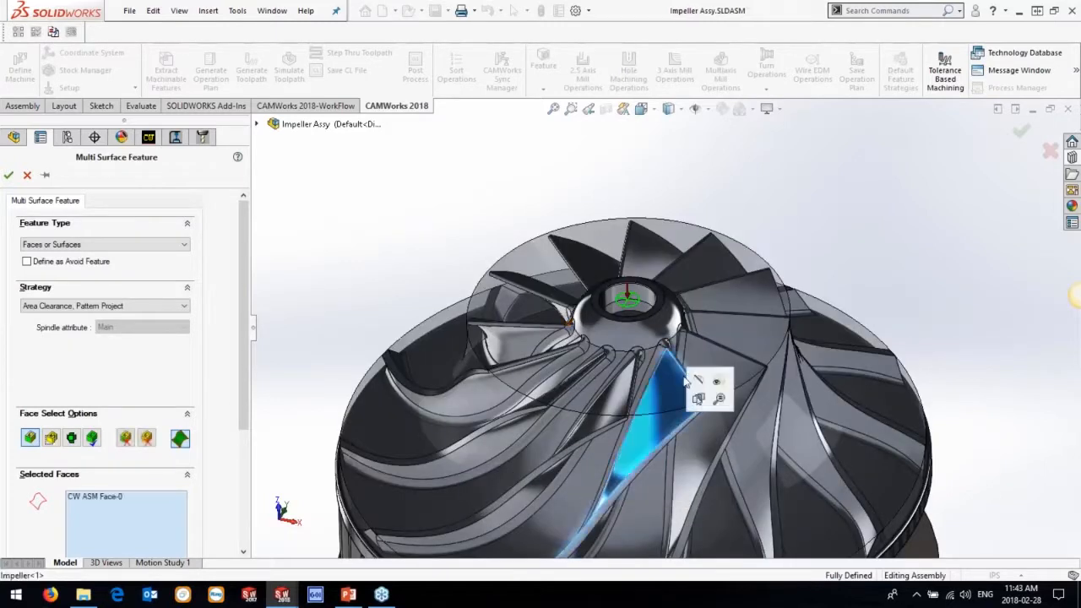
scroll(686, 380, down, 5)
click(711, 309)
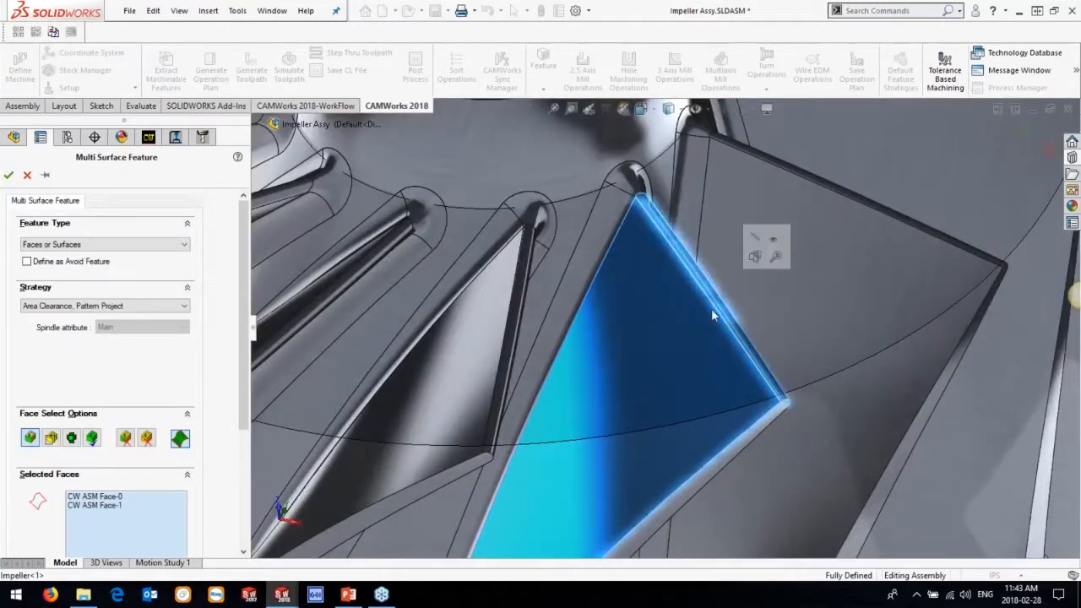
scroll(711, 309, up, 2)
middle_drag(711, 308, 682, 367)
click(579, 420)
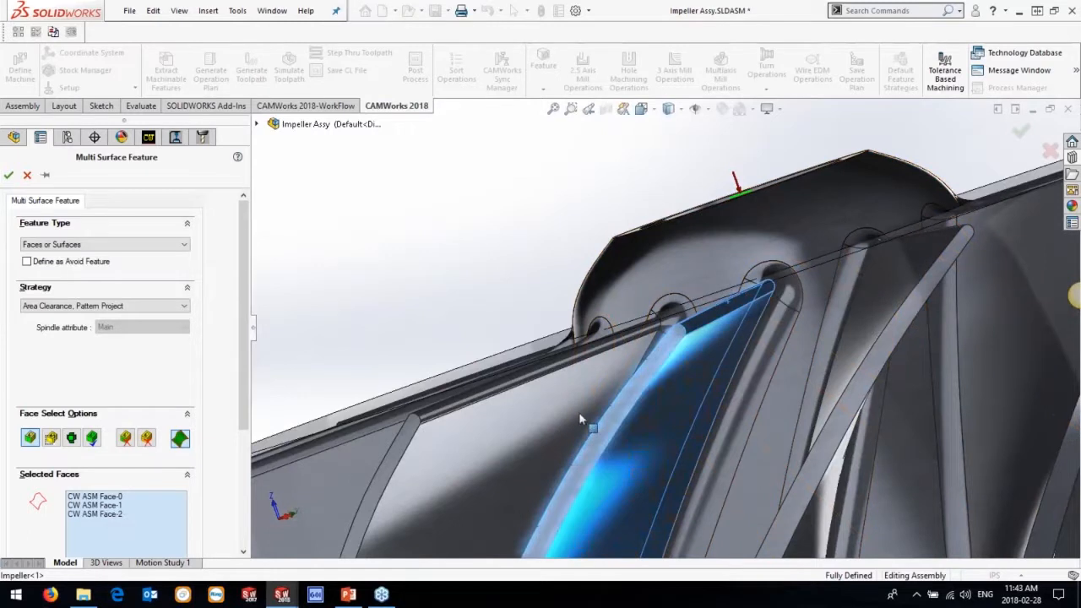
- Set the multi surface feature's strategy to 5 Axis, accept it and generate its operation plan
click(123, 307)
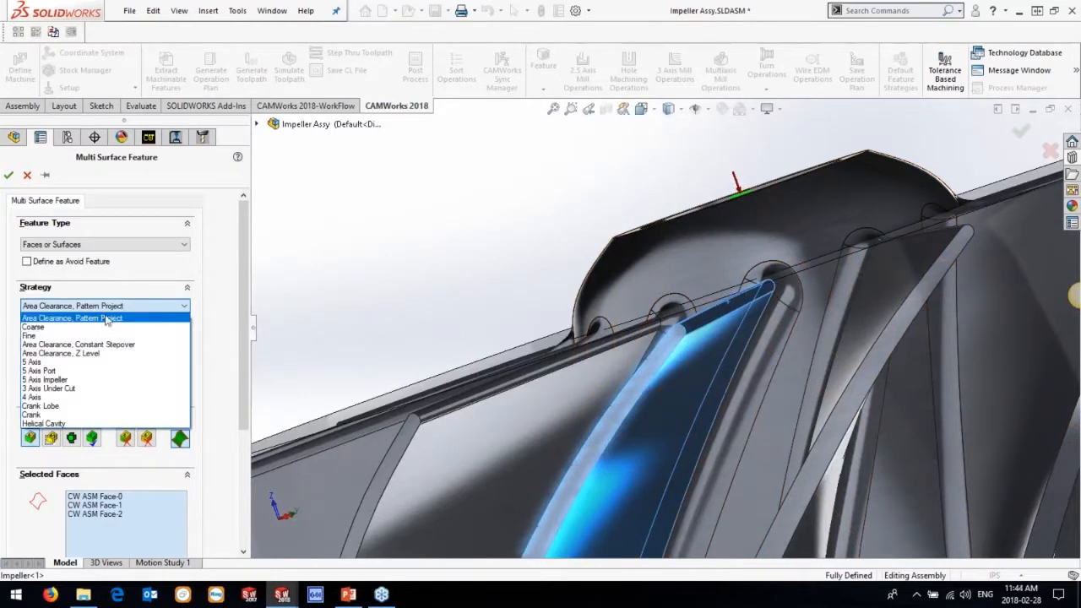
click(34, 361)
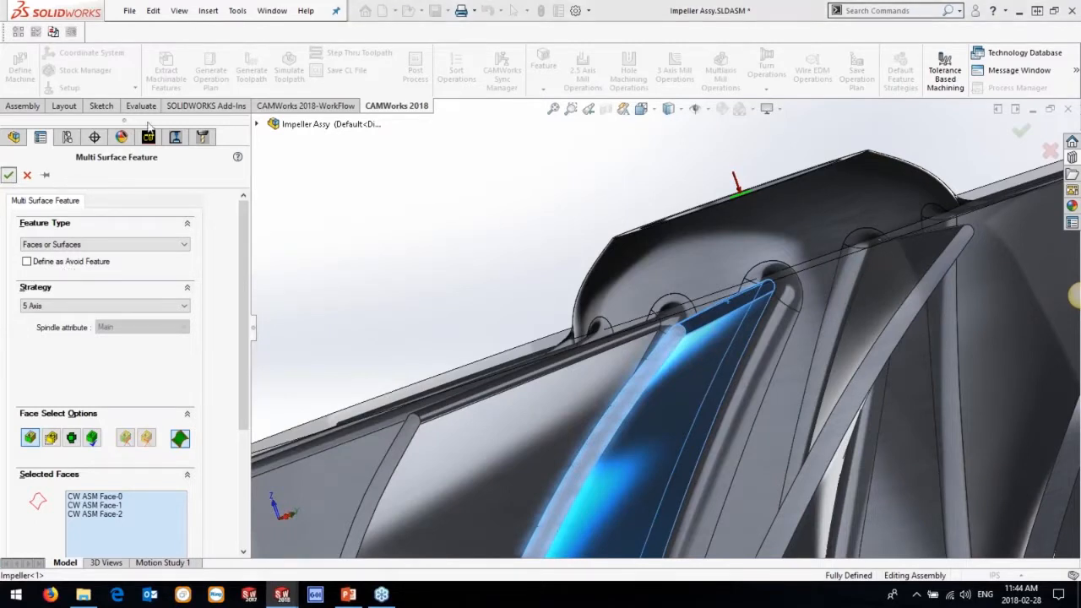
click(483, 347)
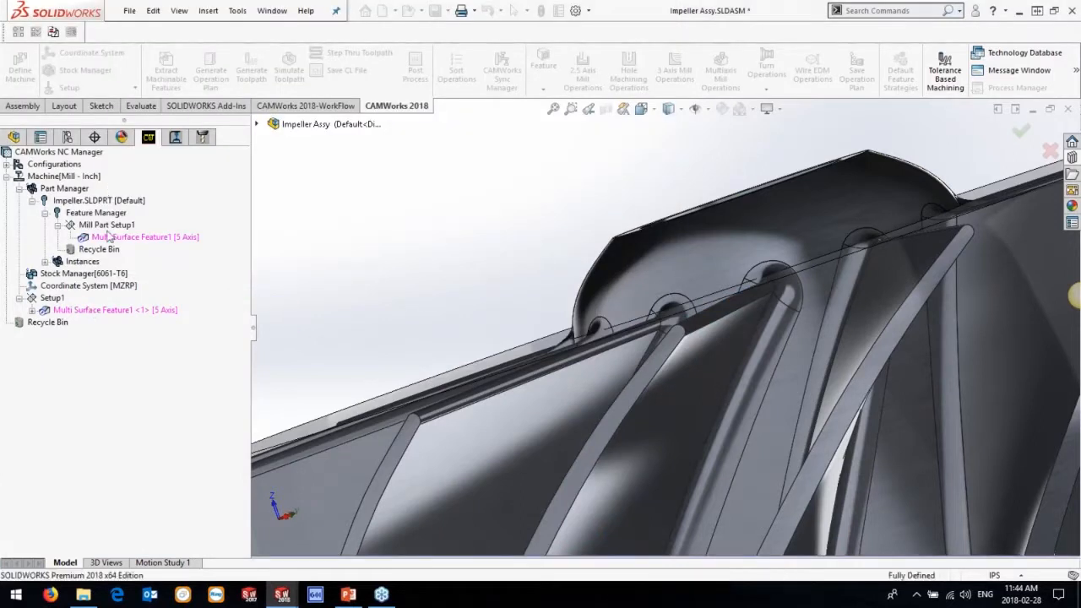
right_click(93, 311)
click(135, 339)
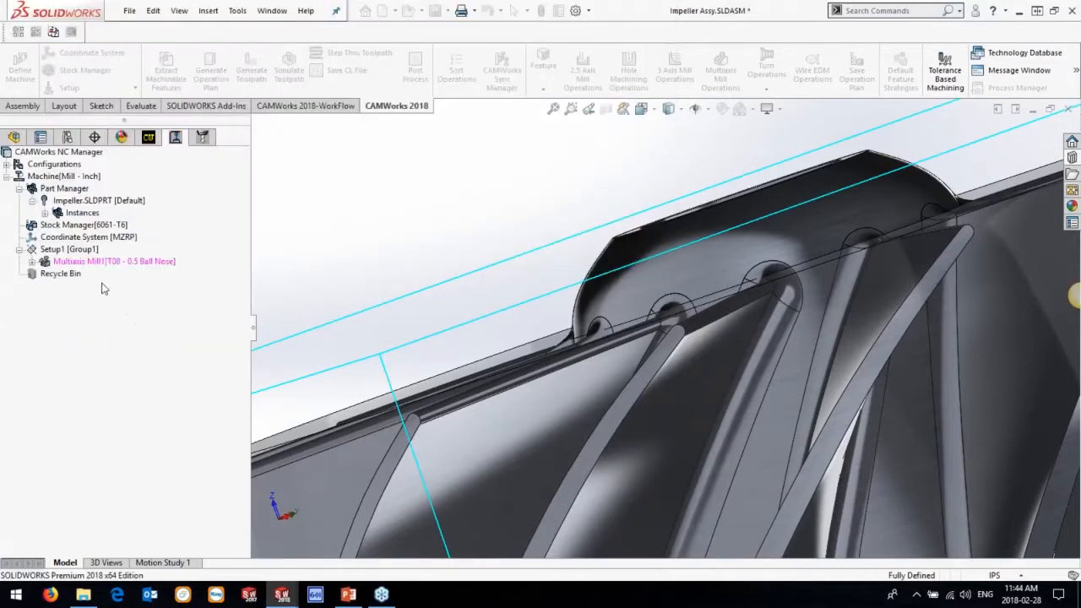
- Assign the 1/4 CRB 4FL BM 3/4 LOC ball nose tool to Multiaxis Mill1 and replace its holder too
click(114, 261)
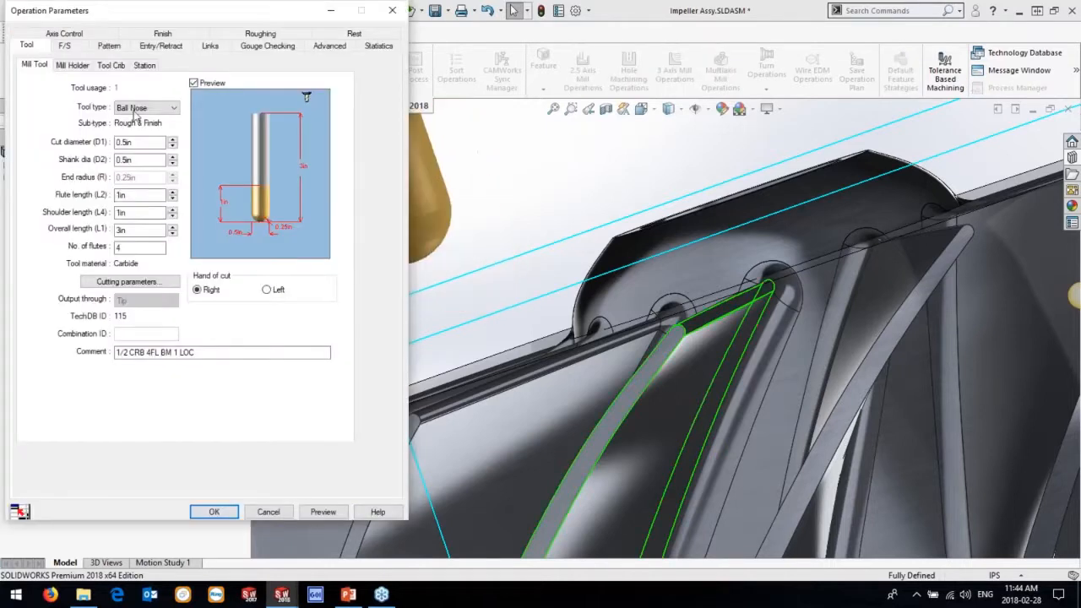
click(113, 66)
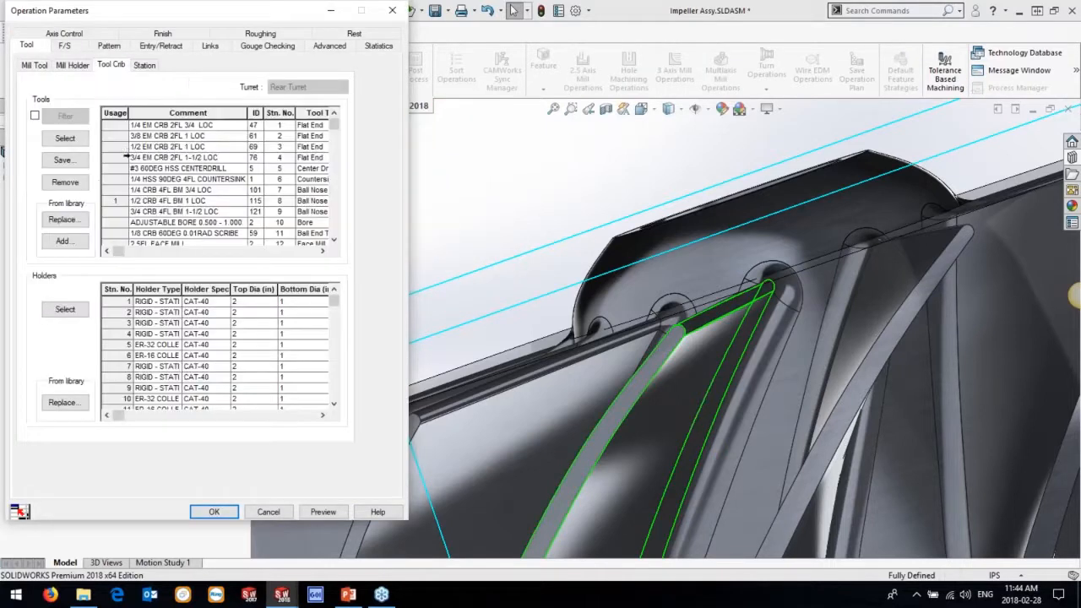
scroll(186, 185, down, 2)
scroll(186, 185, up, 1)
click(161, 168)
click(65, 137)
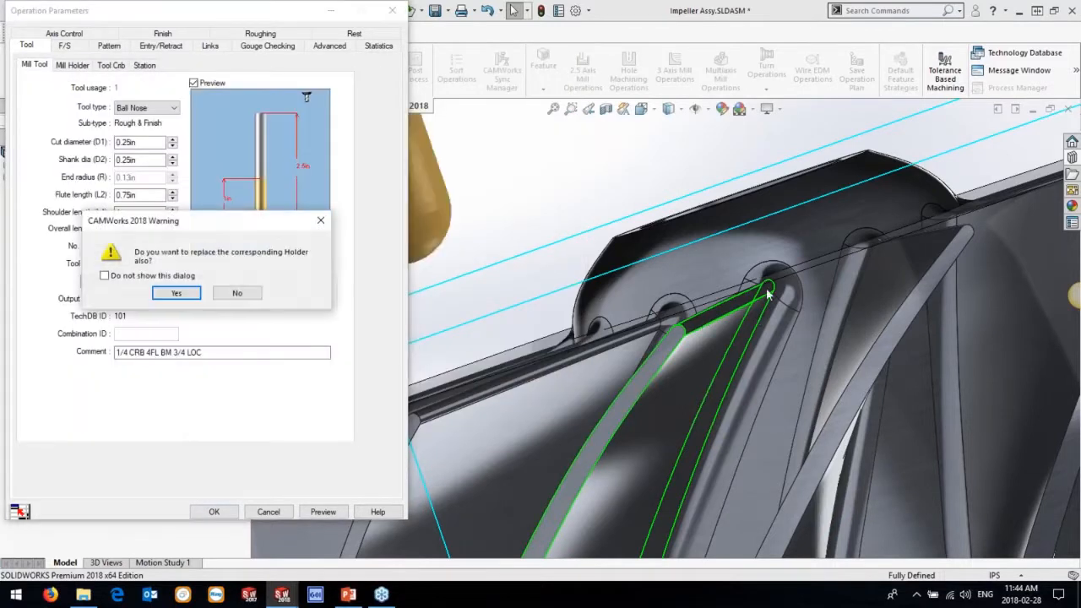
click(174, 292)
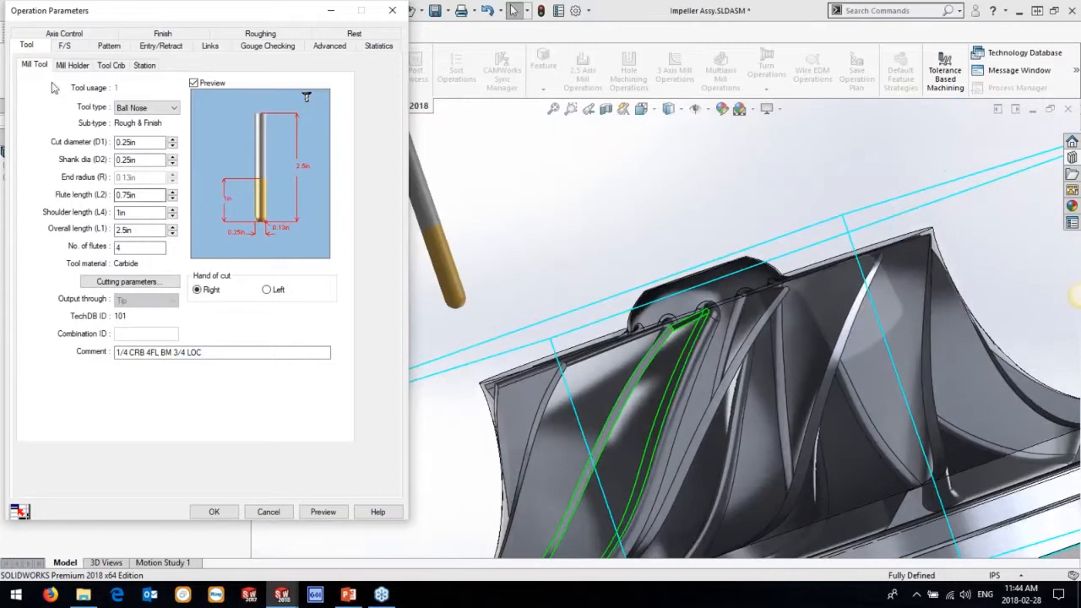
- Increase the mill holder's protrusion to 2.2 in for the 1/4 ball nose tool
click(72, 65)
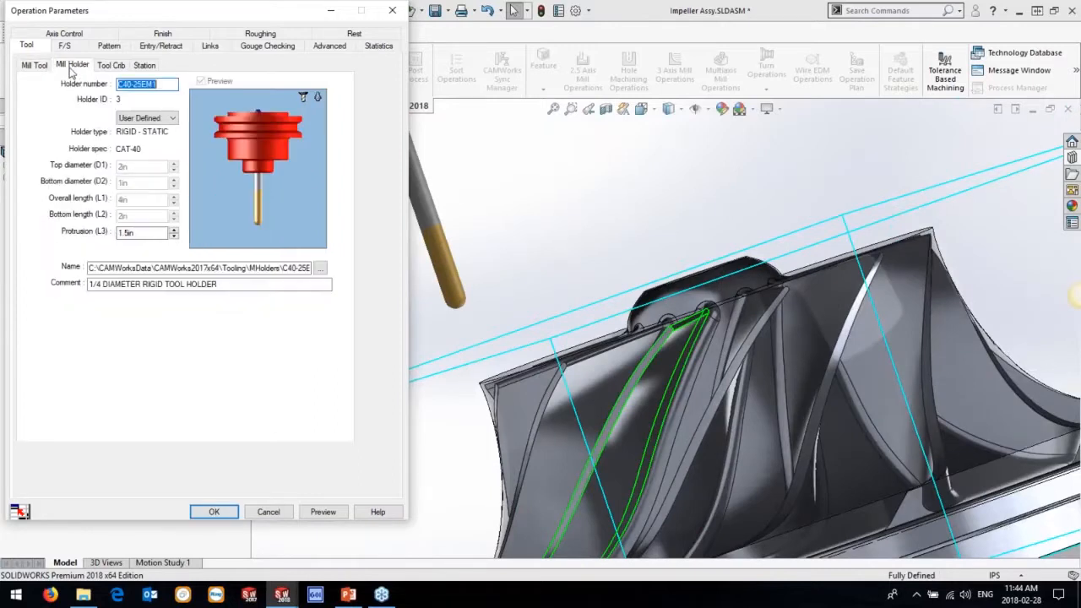
middle_drag(591, 307, 445, 458)
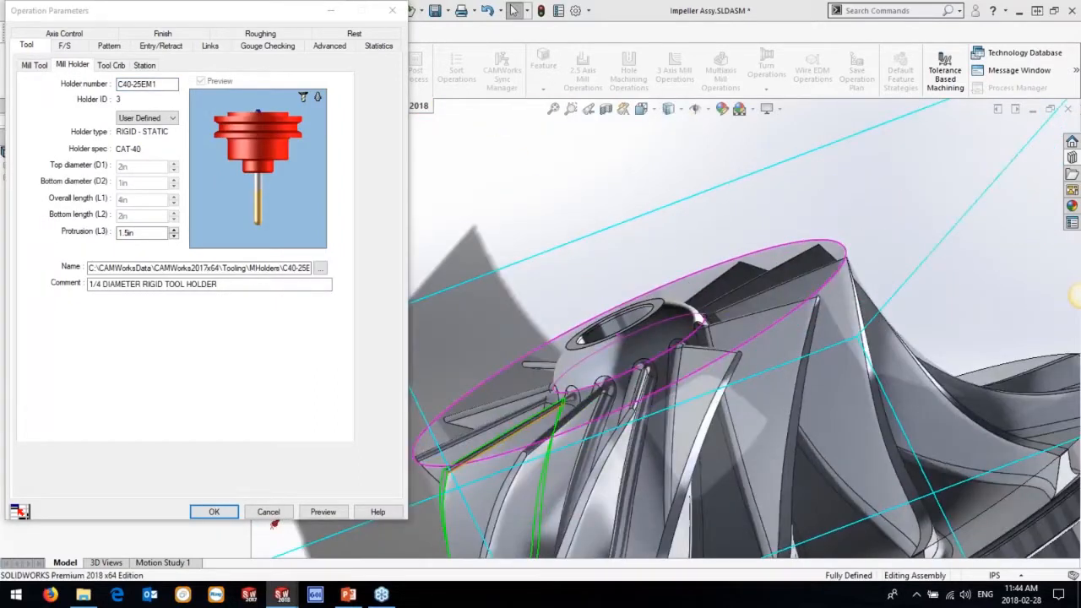
click(173, 230)
click(173, 230)
click(173, 230)
click(173, 230)
click(173, 230)
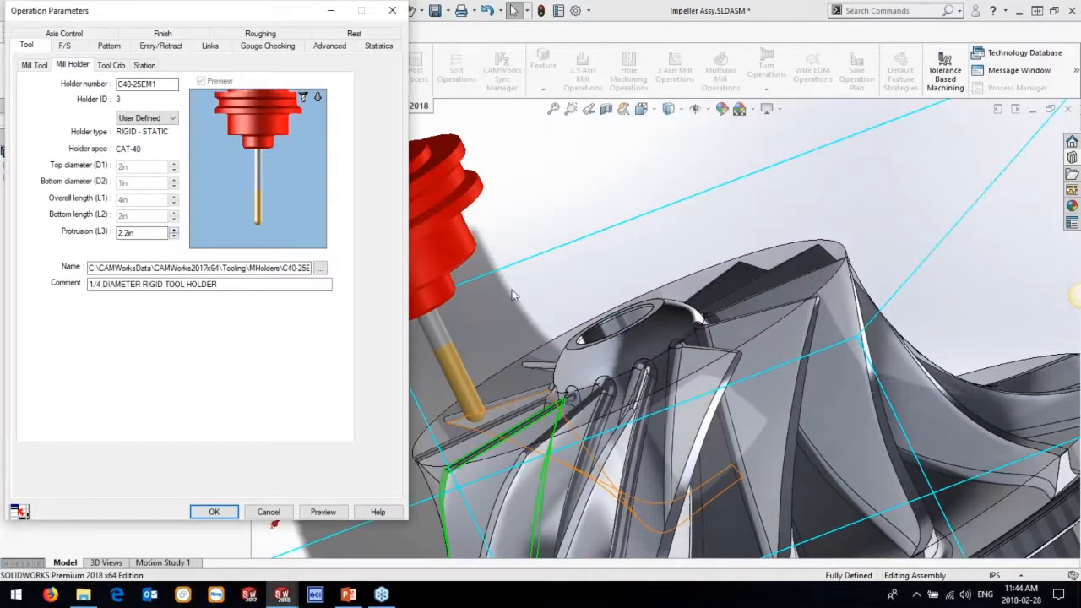
- Set the Multiaxis Mill1 operation's cutting pattern to Flowline Between Surfaces
click(108, 47)
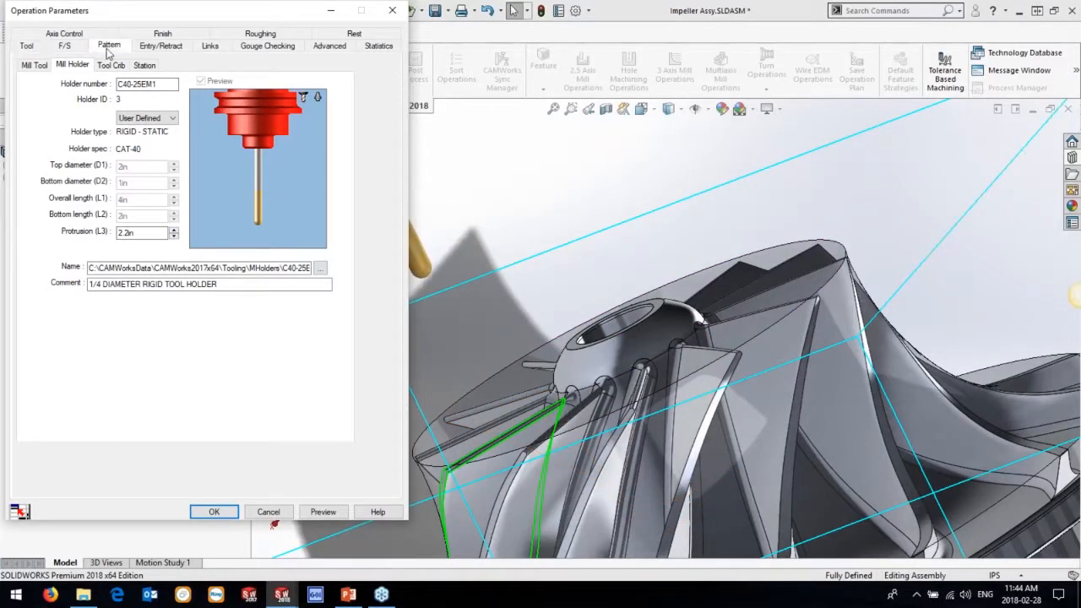
click(160, 103)
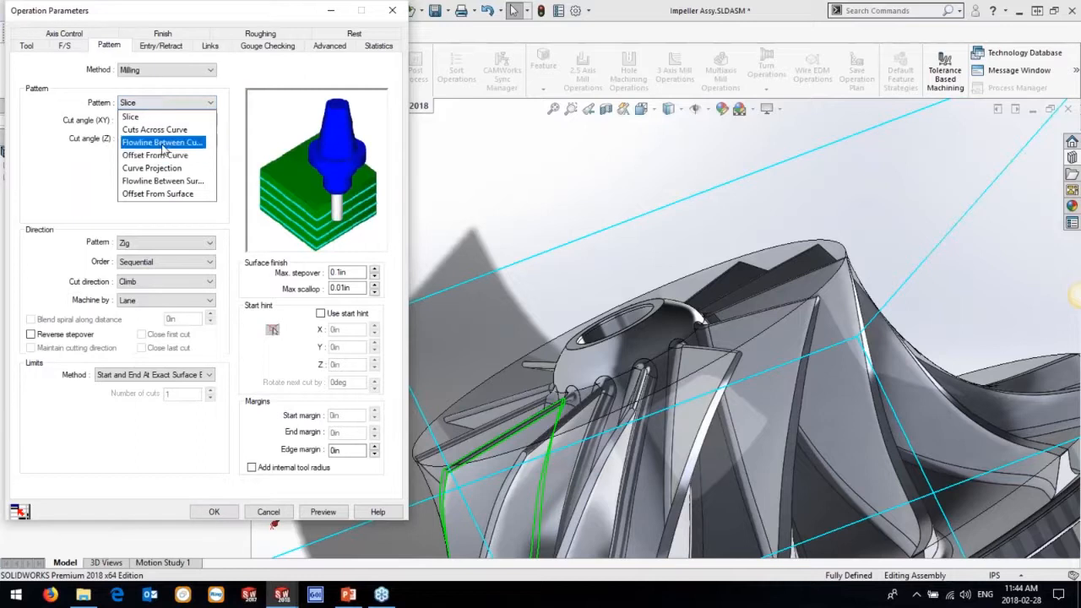
click(162, 182)
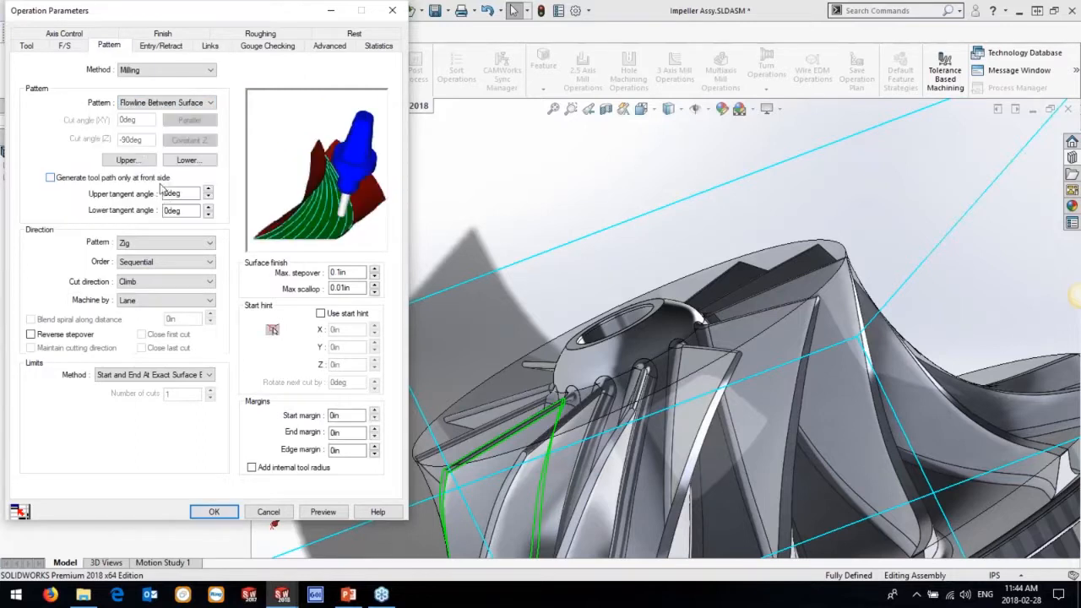
- Create an avoid multi surface feature from a neighbouring blade's edge face and assign it as the upper edge surface
click(128, 160)
click(610, 419)
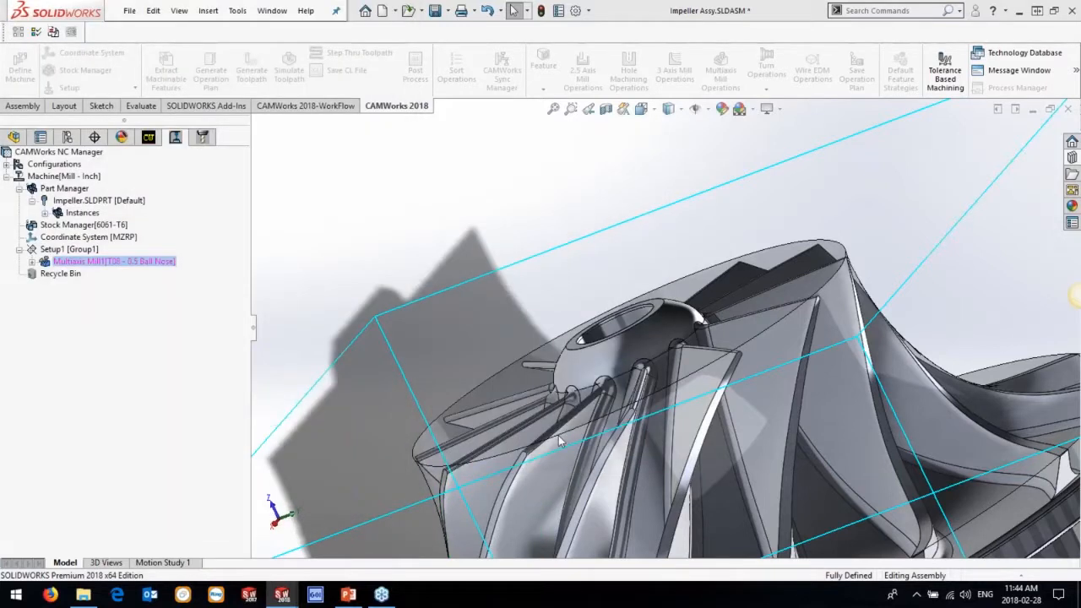
scroll(581, 427, down, 5)
click(582, 426)
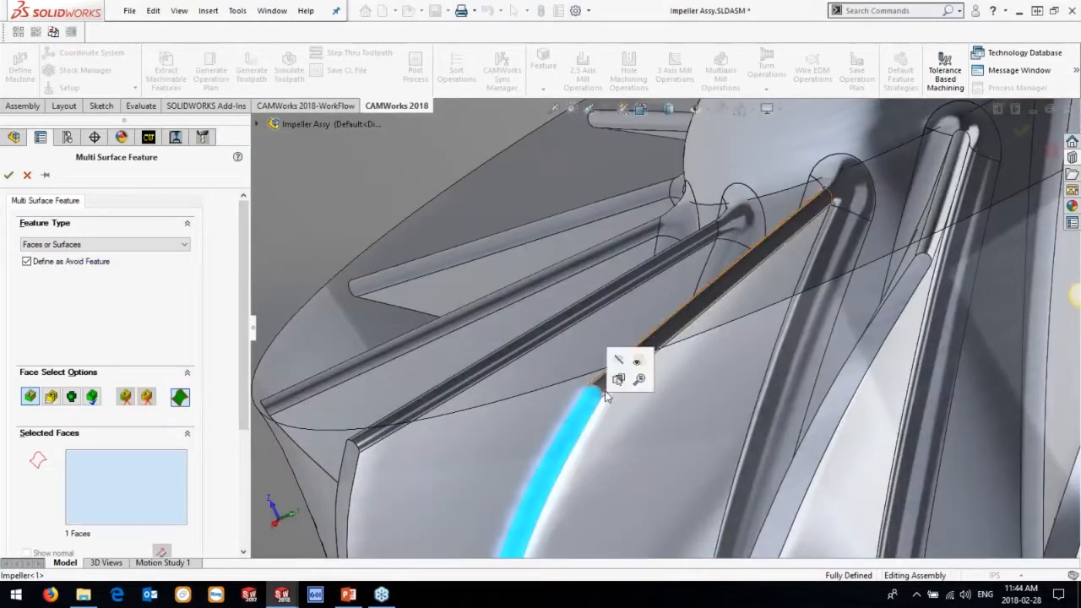
middle_drag(629, 416, 650, 421)
scroll(650, 421, up, 6)
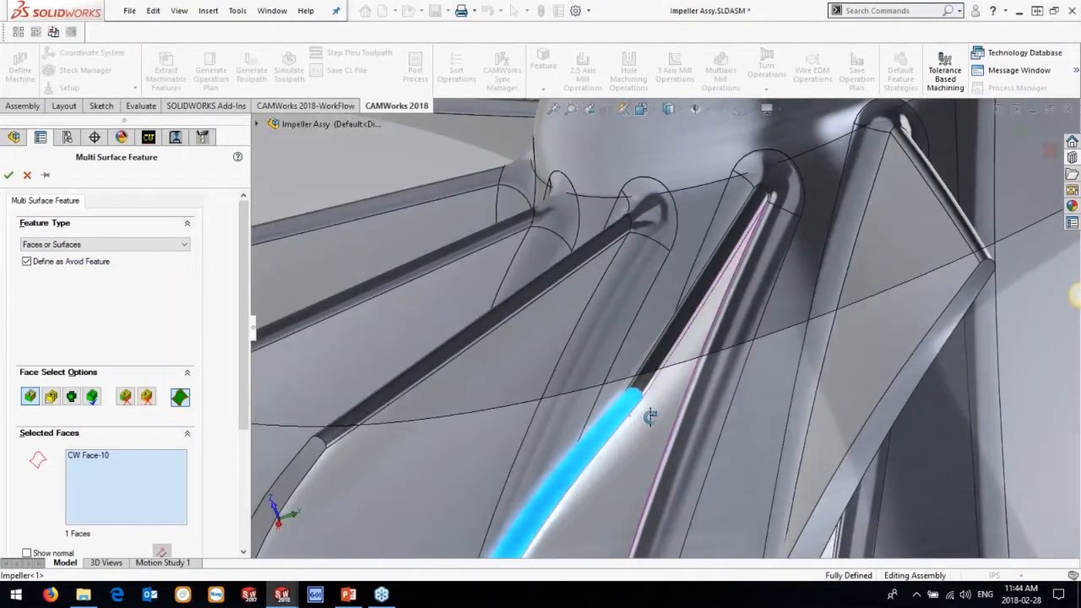
click(8, 176)
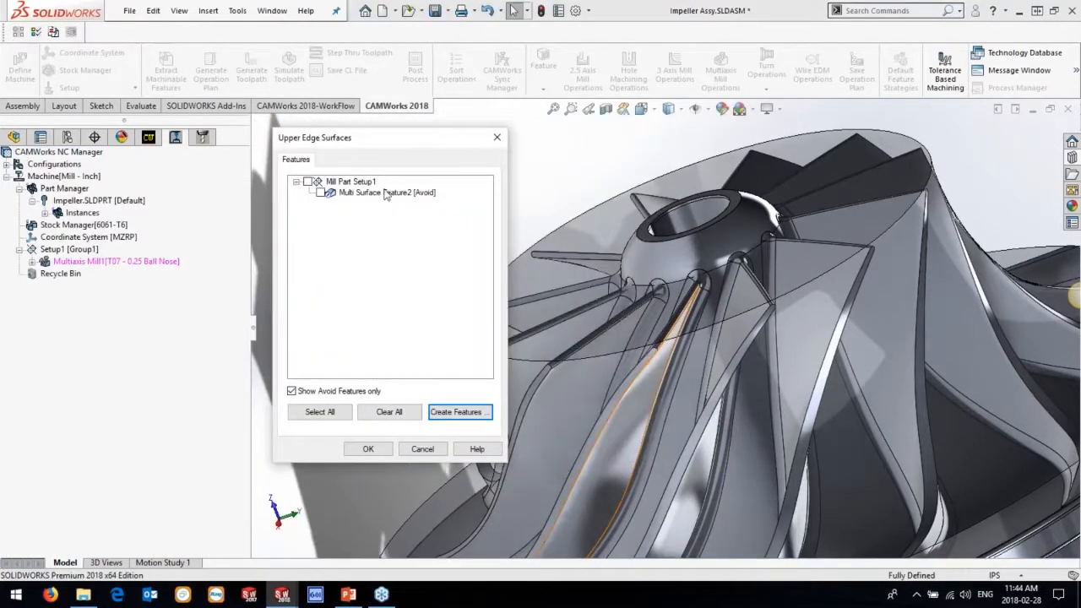
click(385, 193)
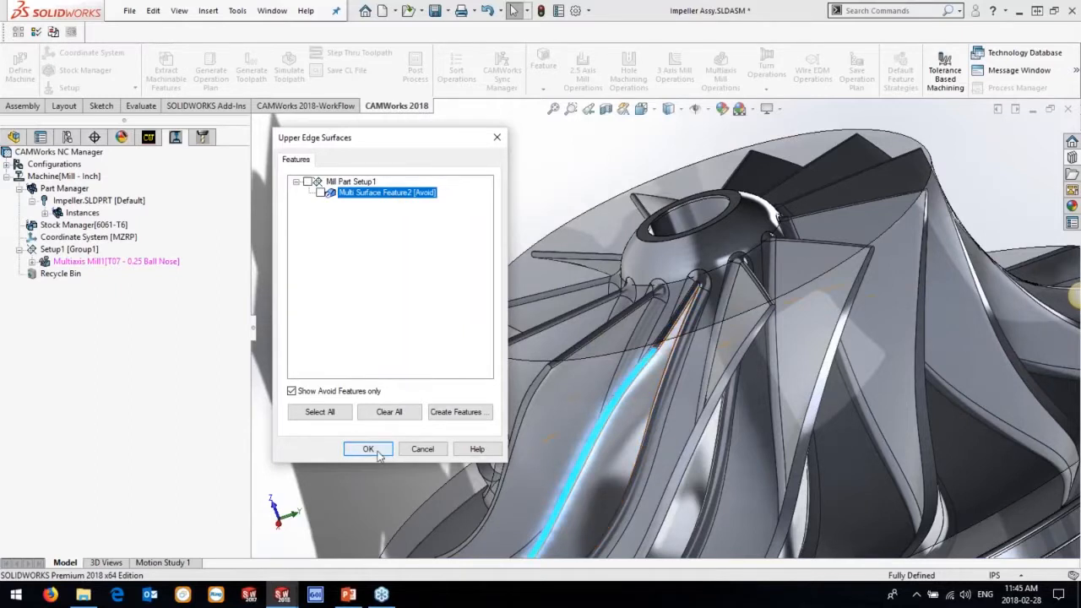
click(321, 192)
click(361, 455)
click(193, 163)
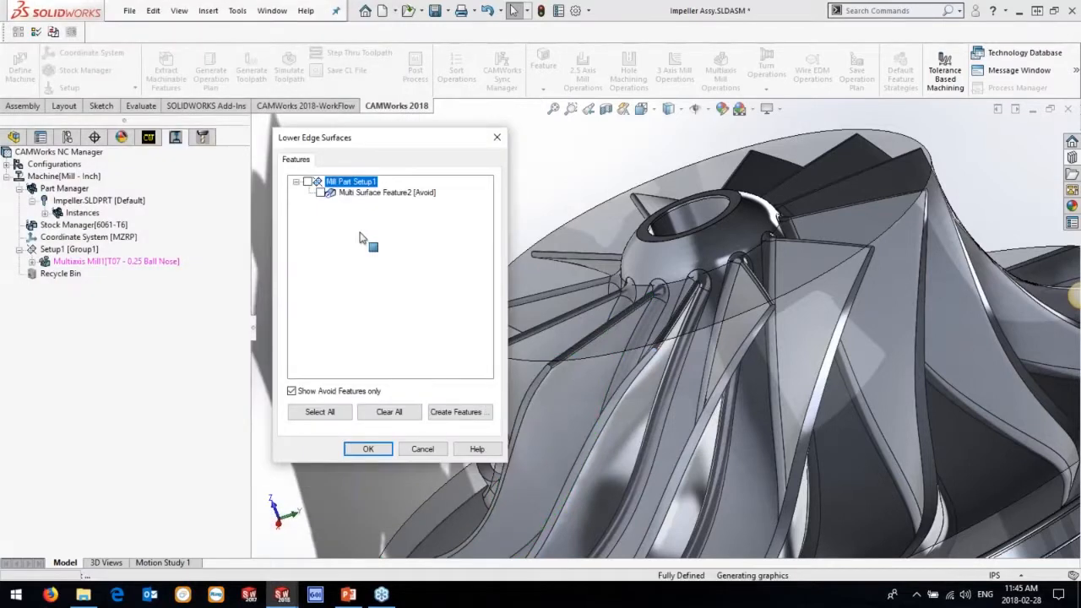
click(424, 455)
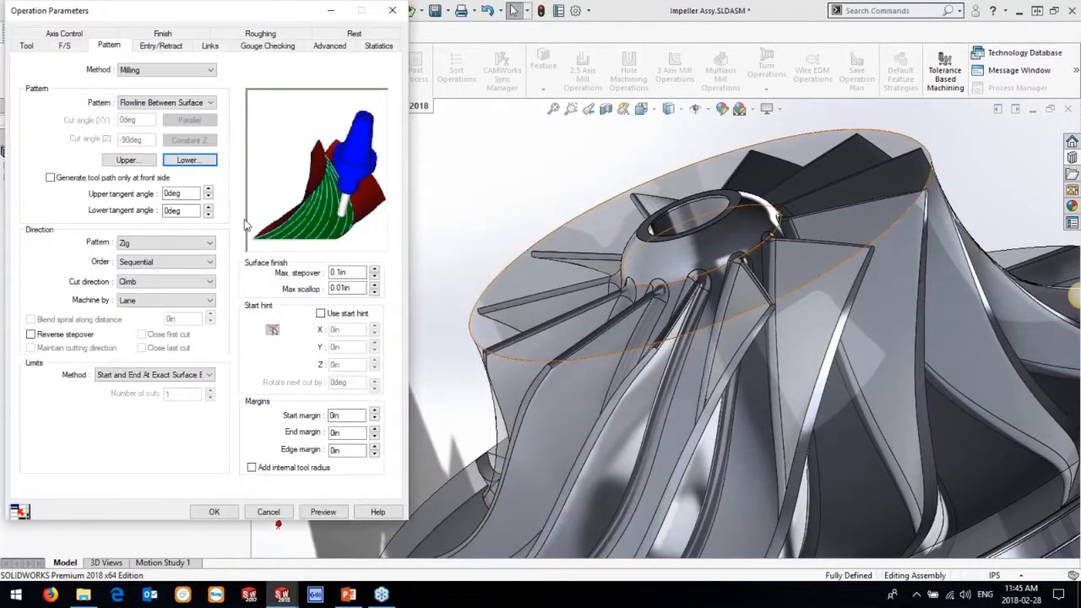
- Create an avoid feature from the machined blade's own edge face and make it the only upper edge surface, deselecting Multi Surface Feature2
click(133, 161)
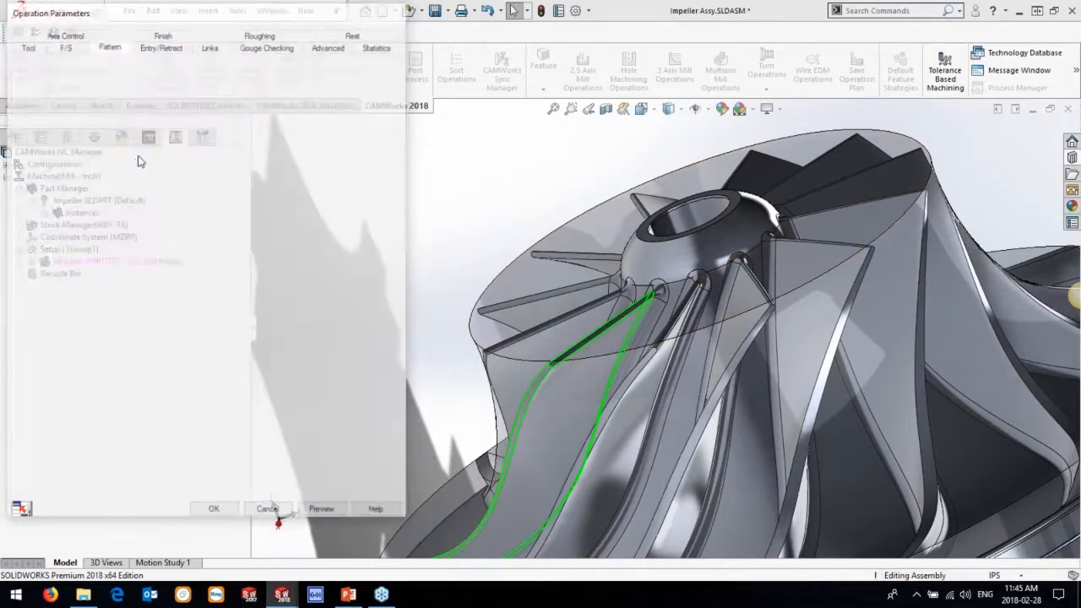
click(459, 412)
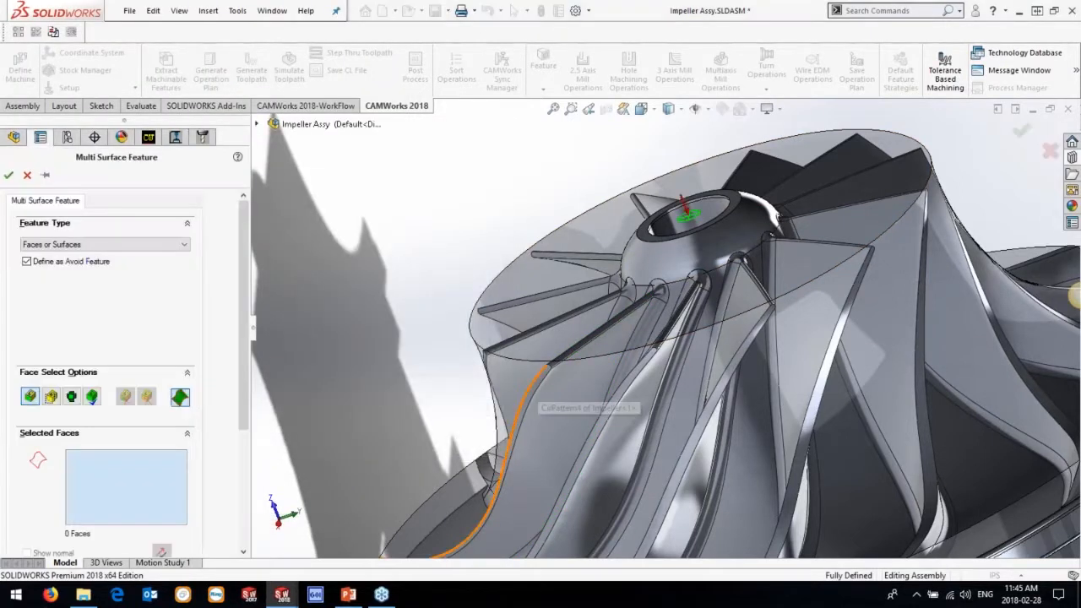
click(536, 406)
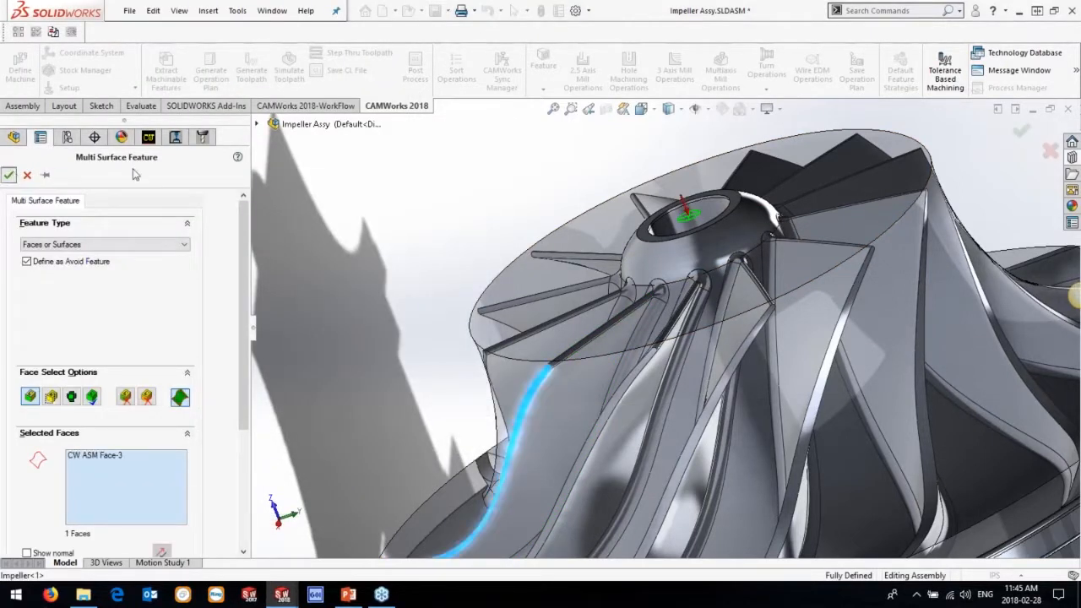
click(321, 192)
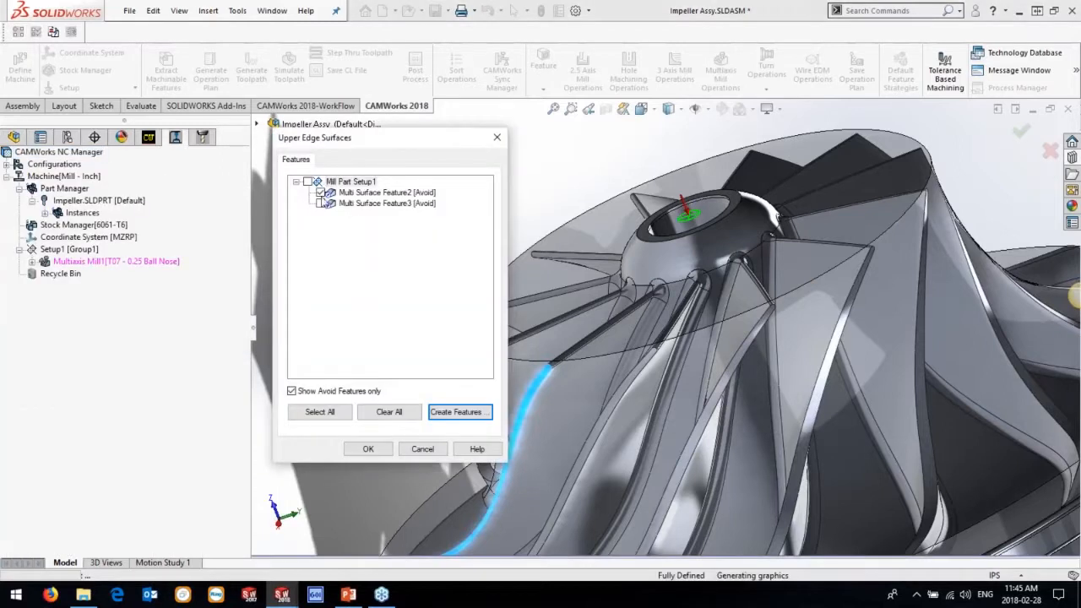
click(321, 203)
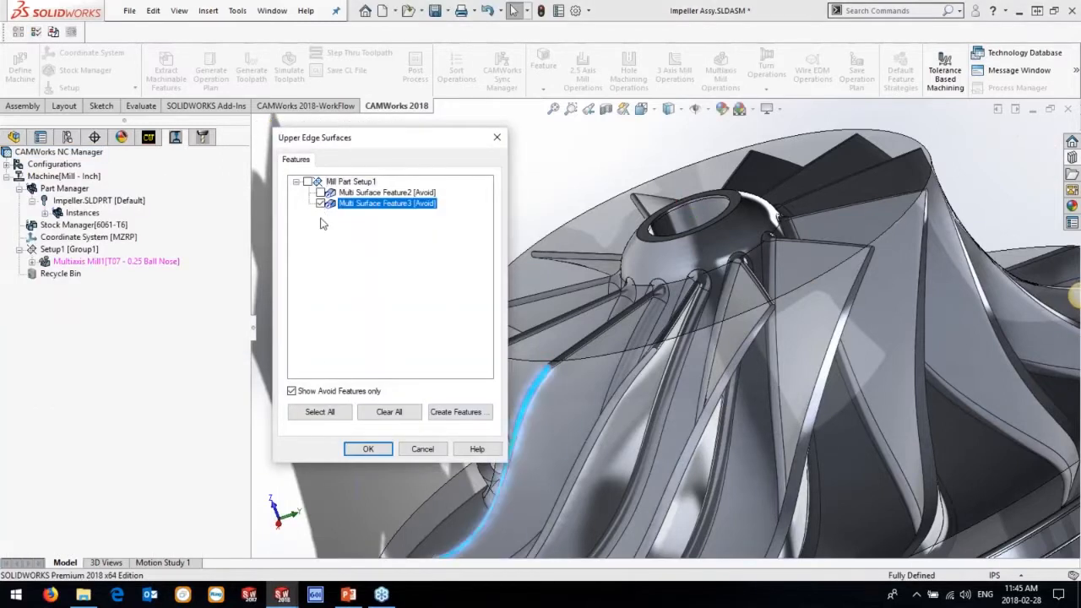
click(367, 449)
- Create an avoid feature from the three fillet faces around the machined blade's root and assign it as the lower edge surface
click(190, 161)
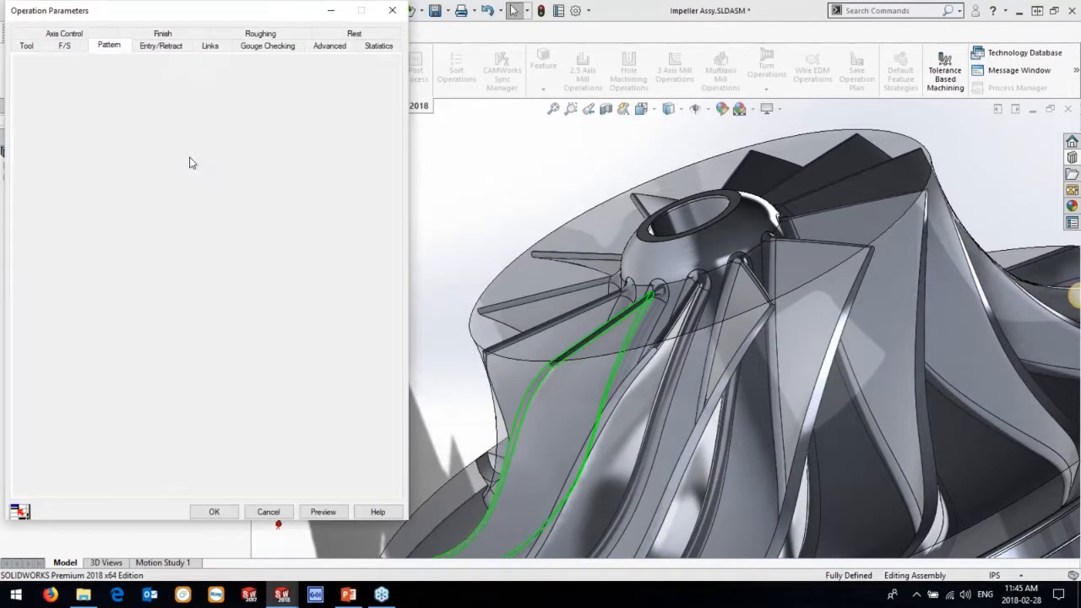
click(455, 411)
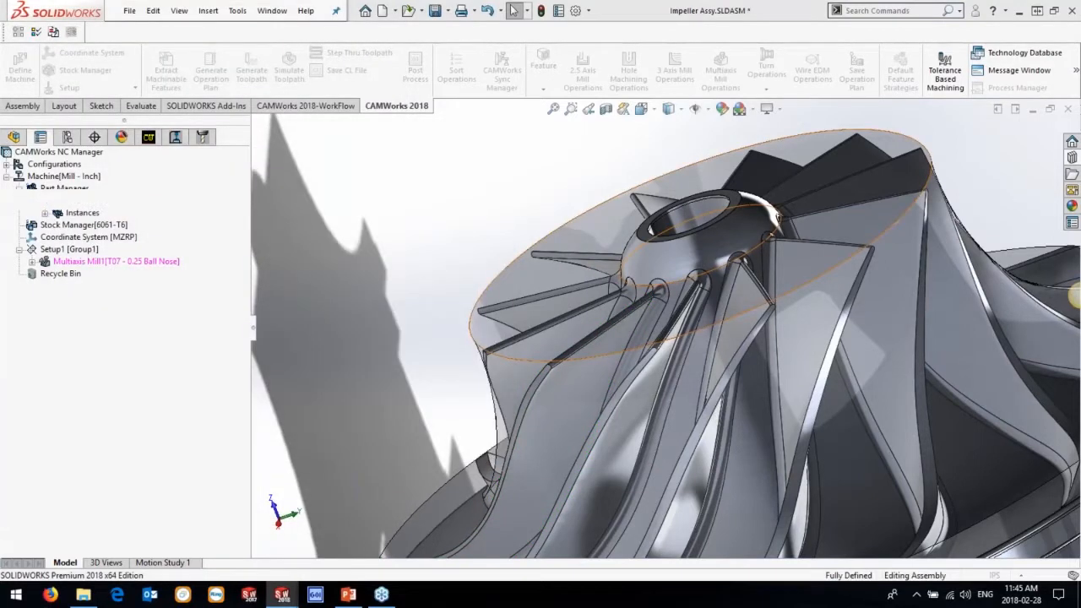
click(657, 292)
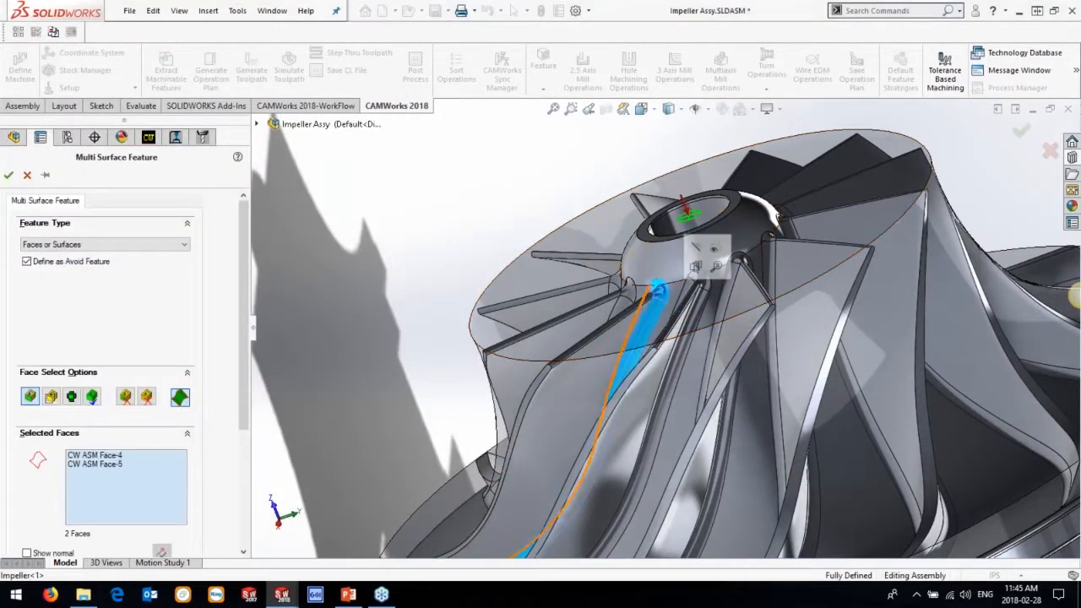
middle_drag(661, 290, 649, 298)
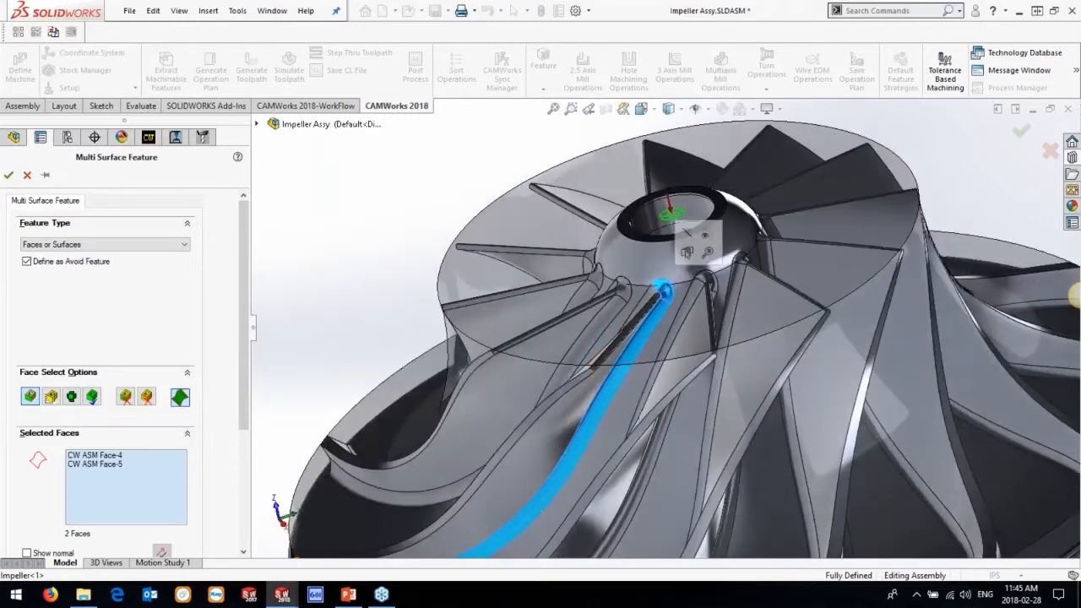
click(650, 298)
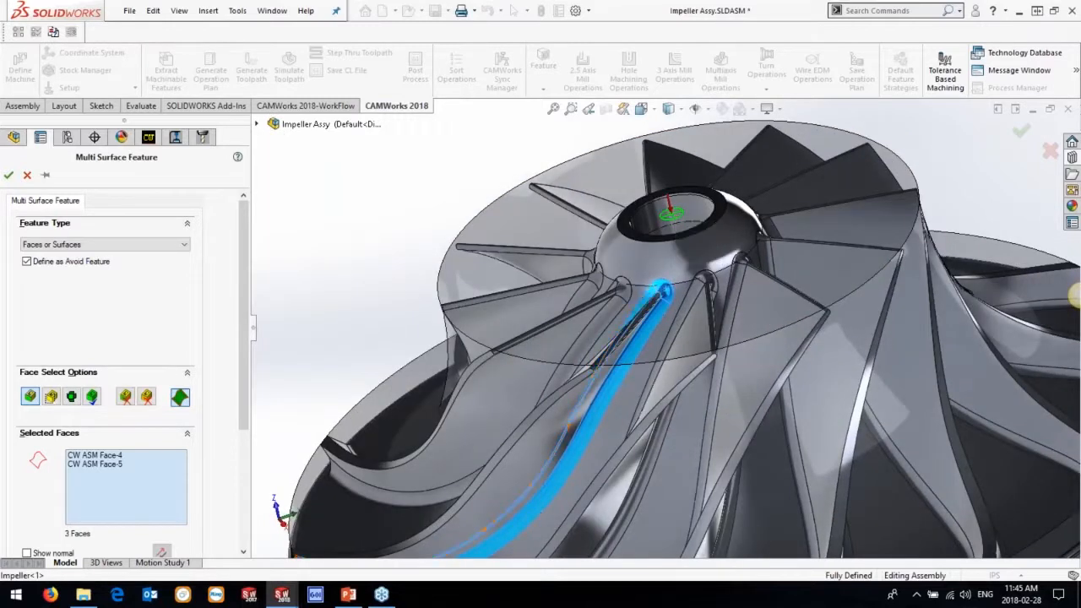
click(8, 179)
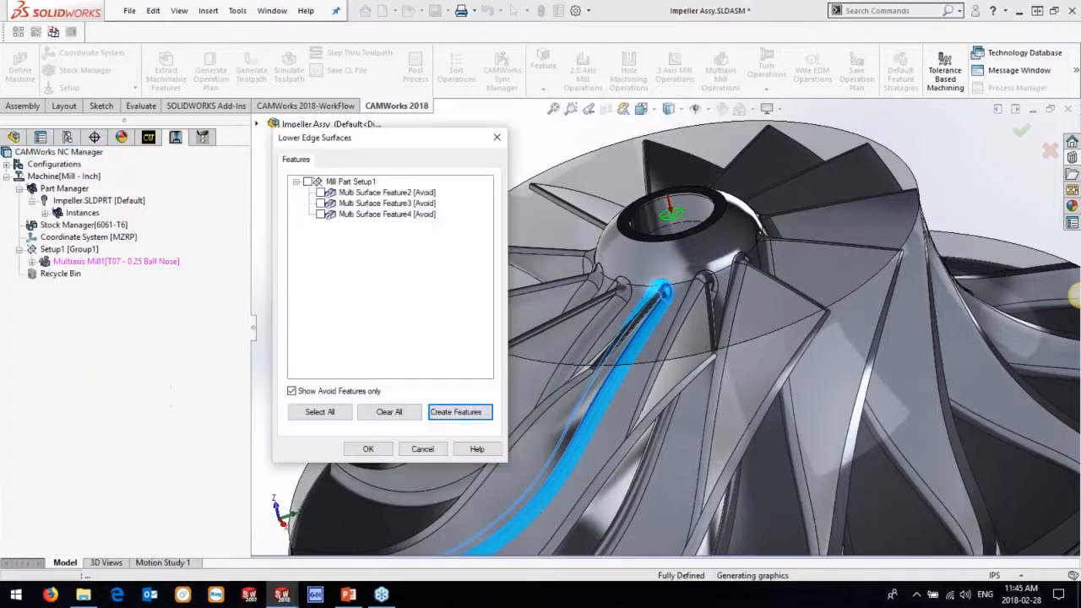
click(368, 448)
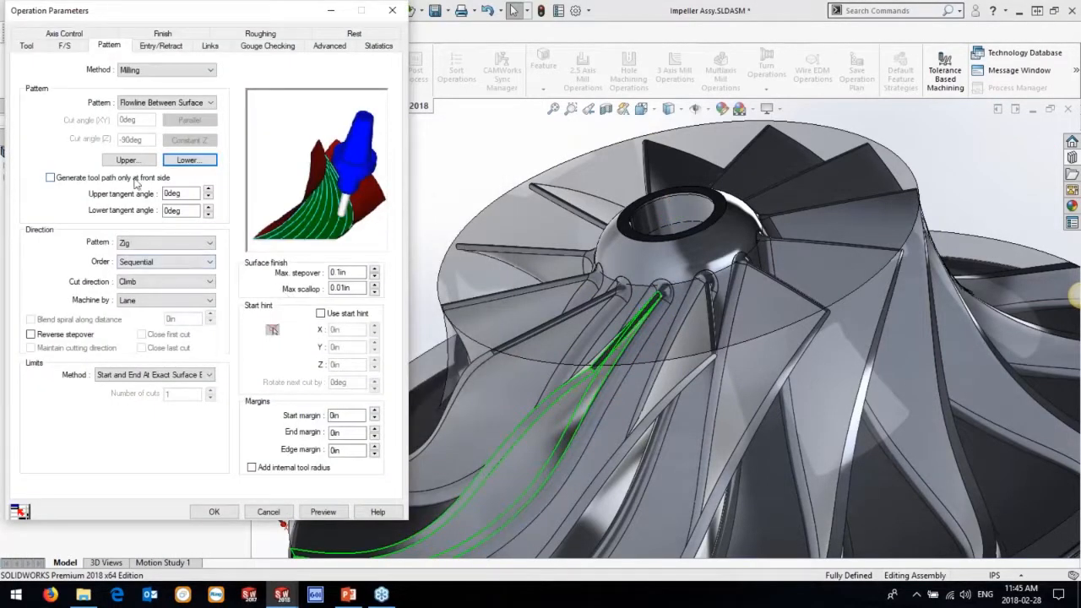
- Set the entry and retract clearance type to Cylinder About Z
click(155, 49)
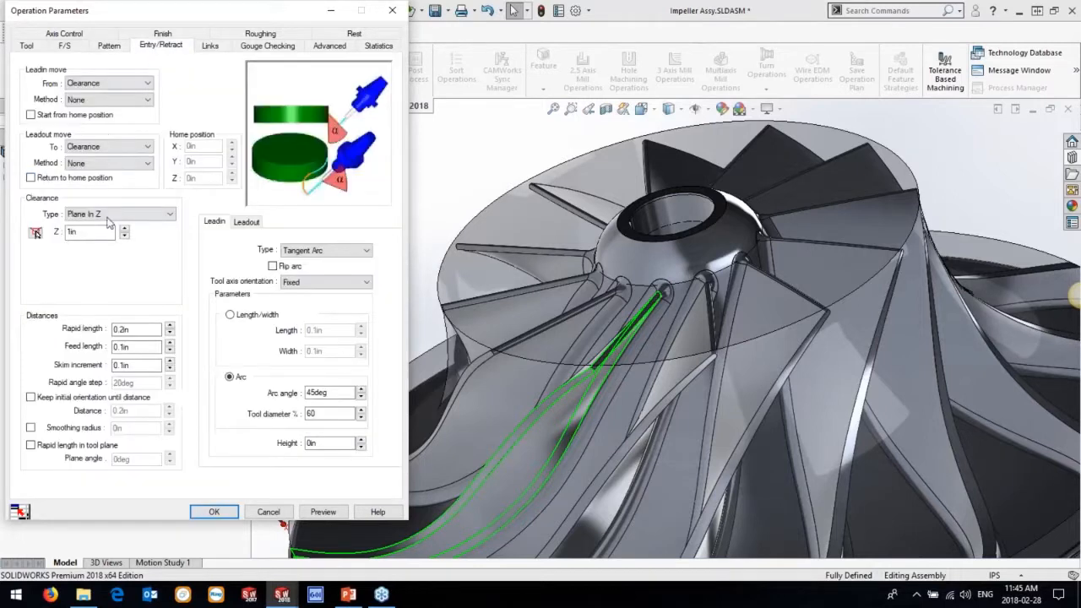
click(108, 215)
click(123, 280)
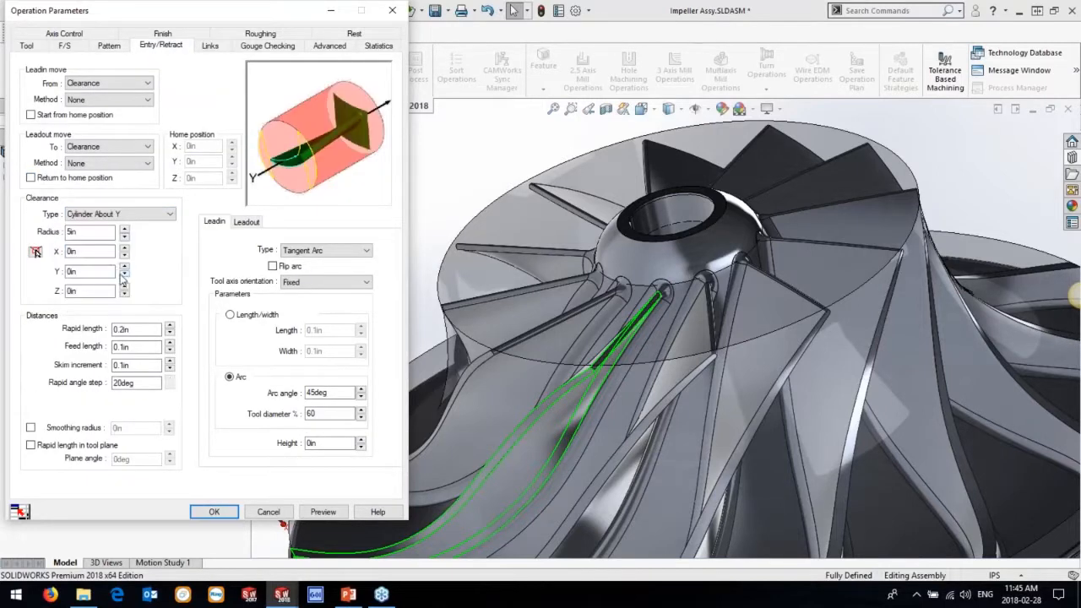
click(119, 214)
click(84, 292)
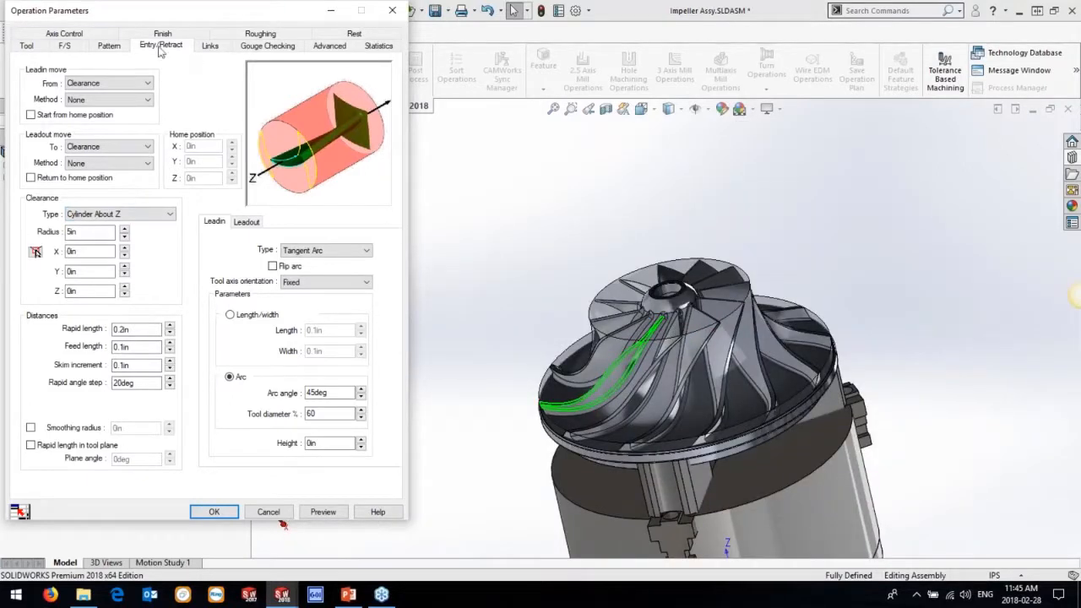
- Select 5 Axis as the number of axes in the operation's axis control settings
click(93, 35)
click(142, 81)
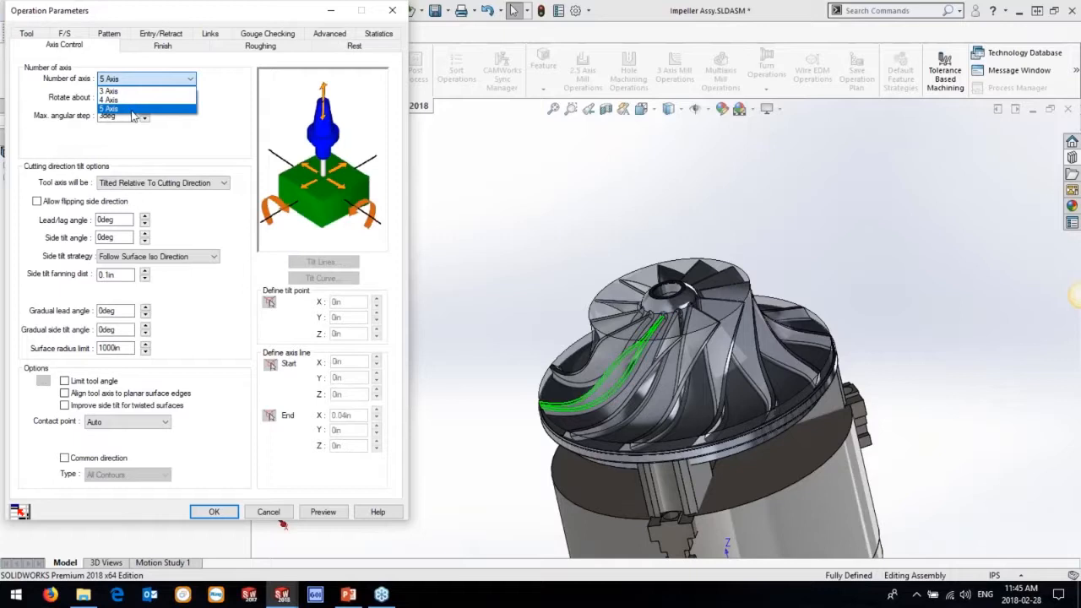
click(131, 109)
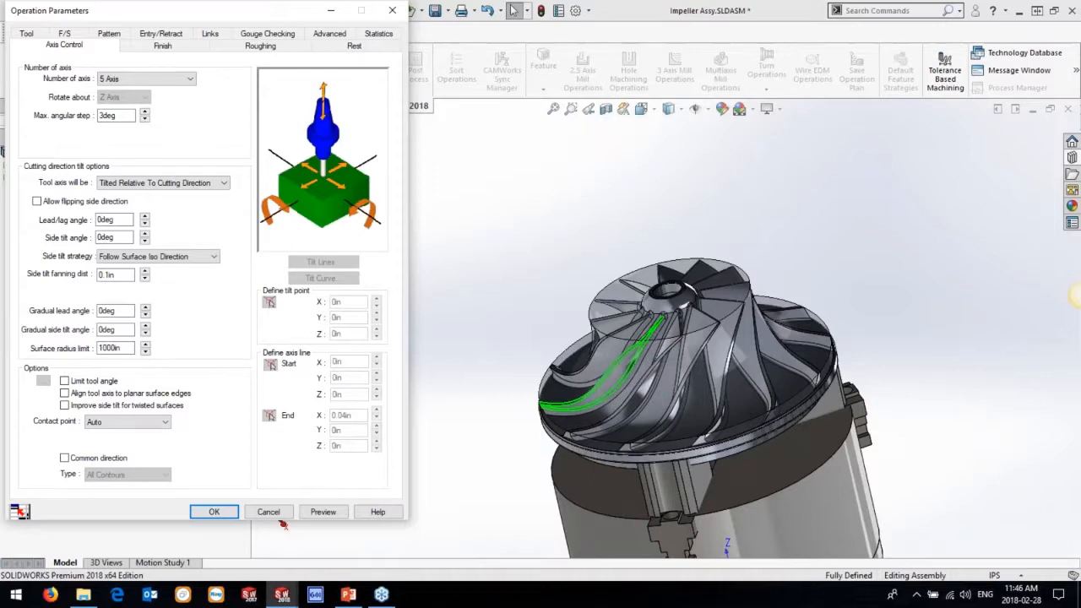
click(125, 115)
- Try the Tilted Relative to Impeller tool axis option, then restore Tilted Relative To Cutting Direction
click(184, 182)
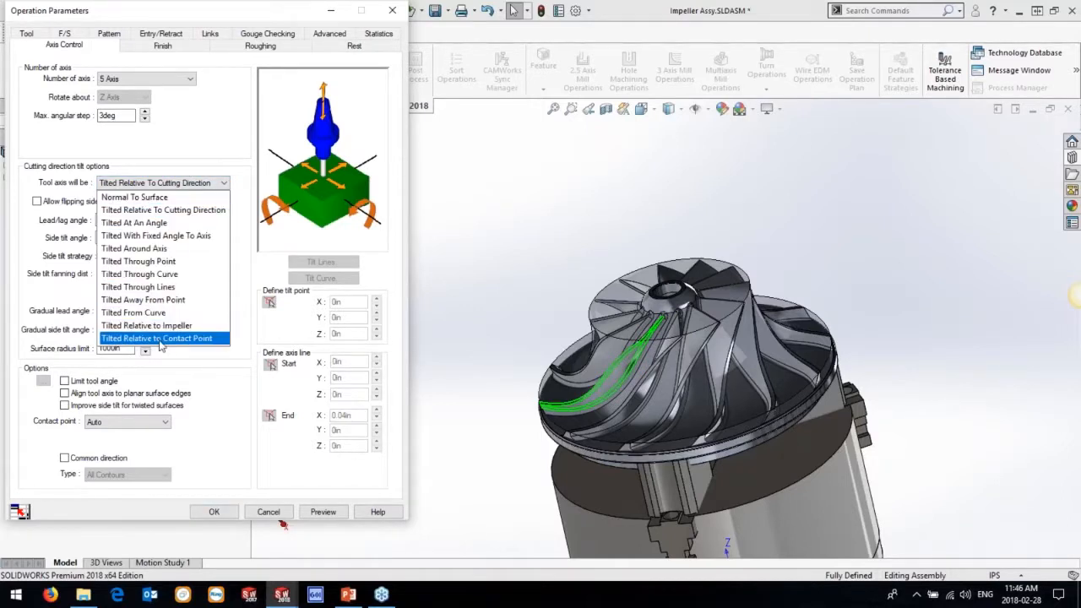
click(161, 326)
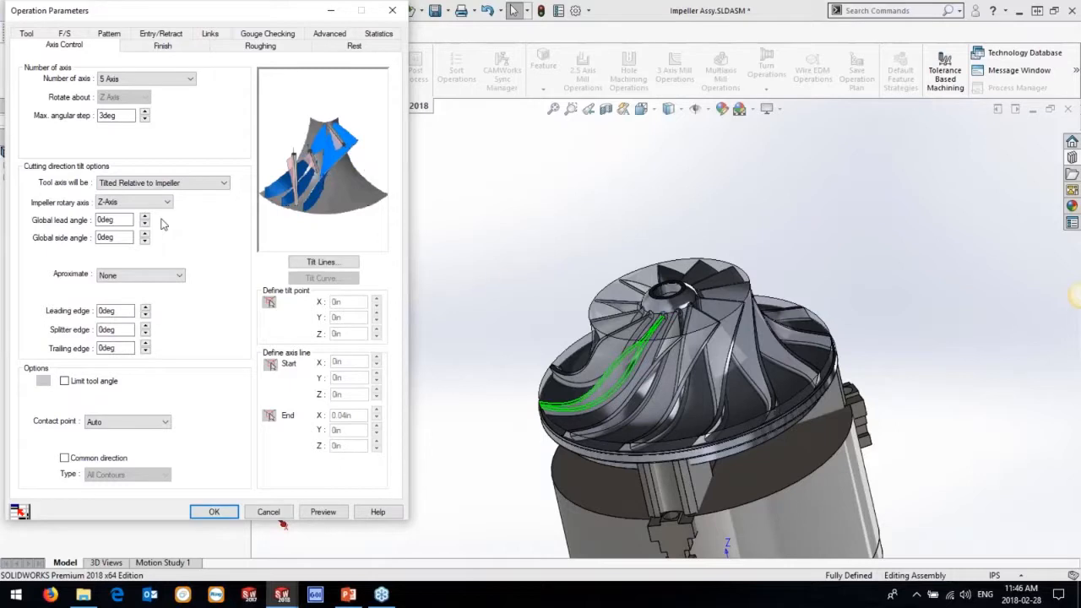
click(165, 185)
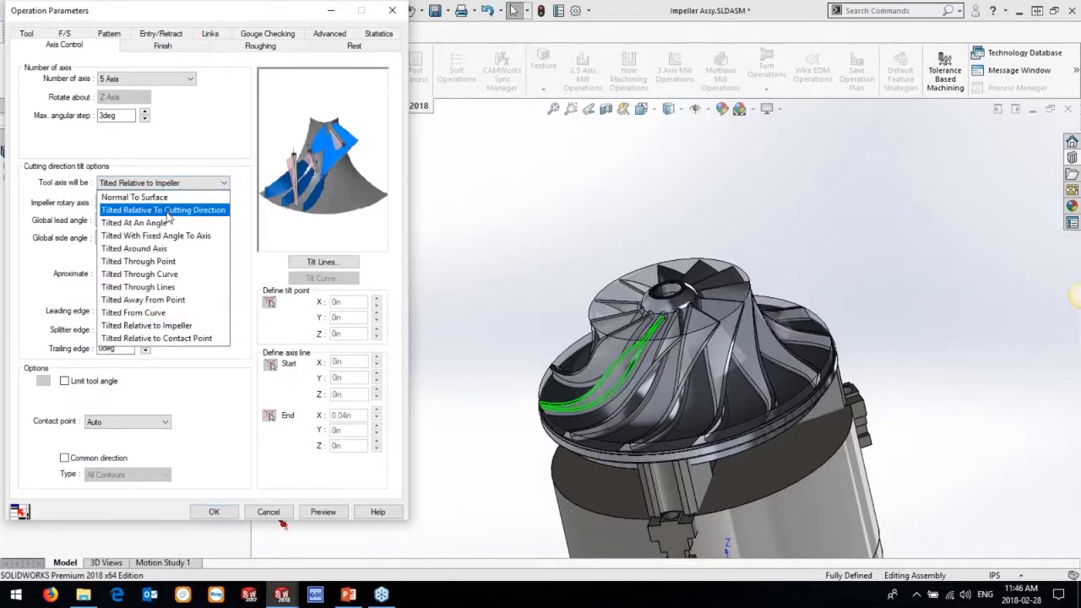
click(167, 211)
- Set the side tilt angle to 90 degrees and generate a preview of the Multiaxis Mill1 toolpath
drag(126, 237, 56, 238)
text(90)
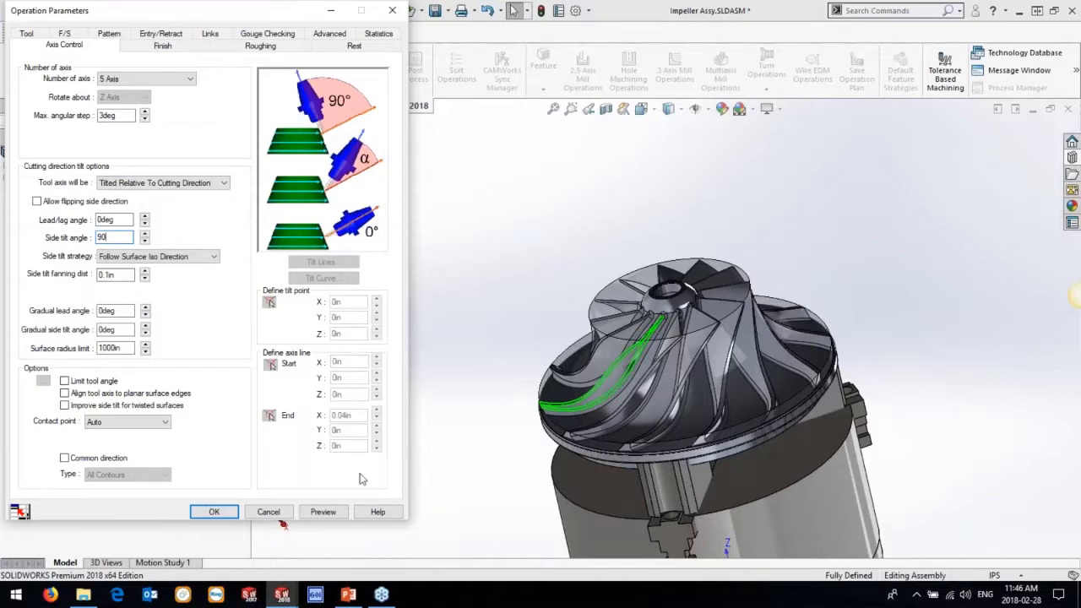
click(323, 512)
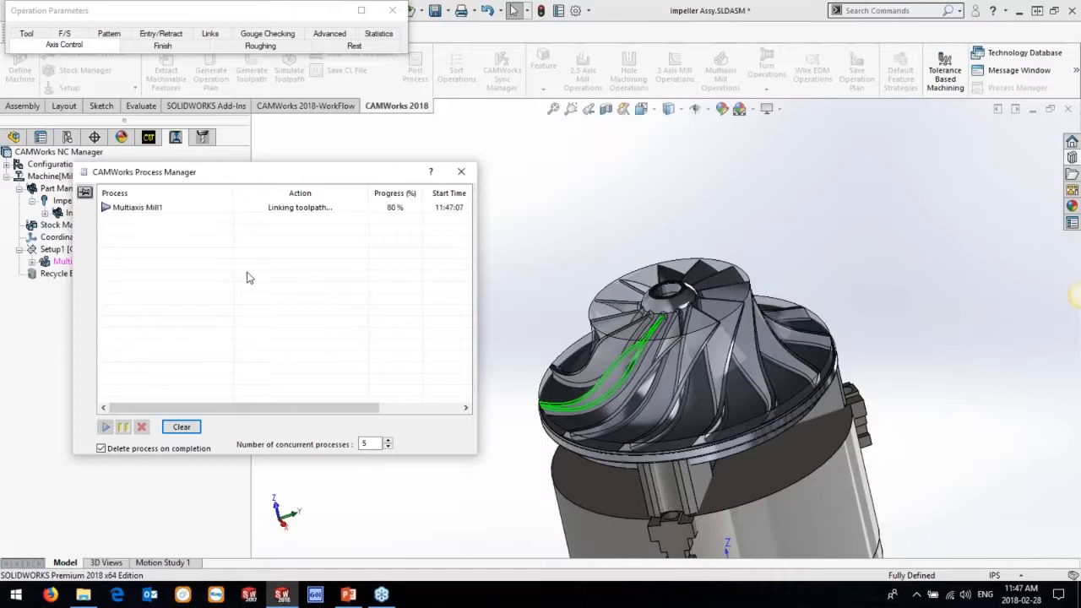
- Step through the previewed blade toolpath, playing the tool motion to the end at a reduced speed
mouse_move(500, 345)
middle_down()
mouse_move(468, 345)
mouse_move(480, 338)
middle_up()
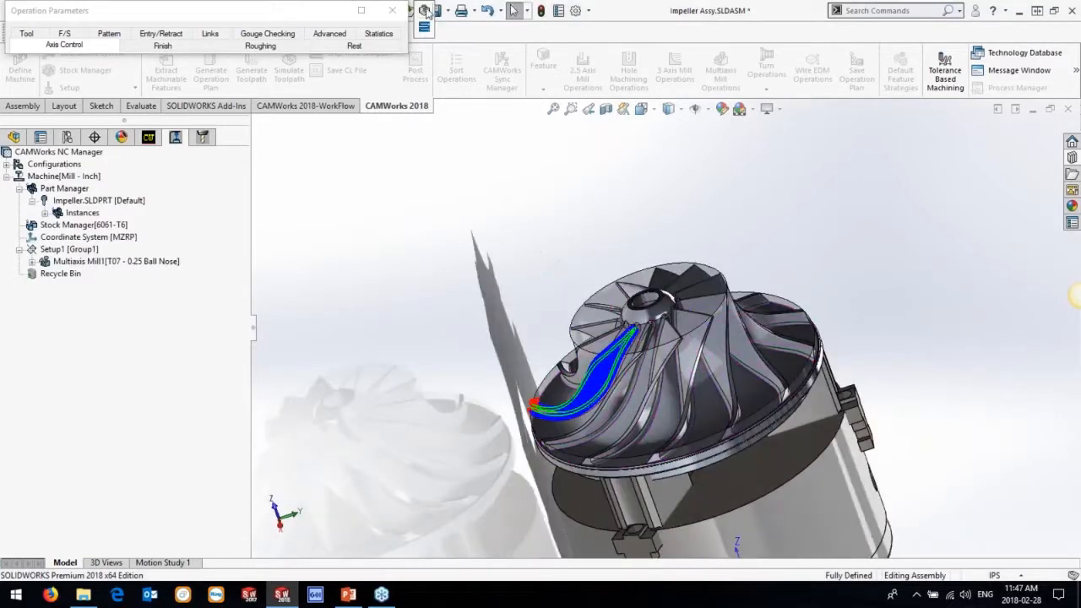
click(425, 26)
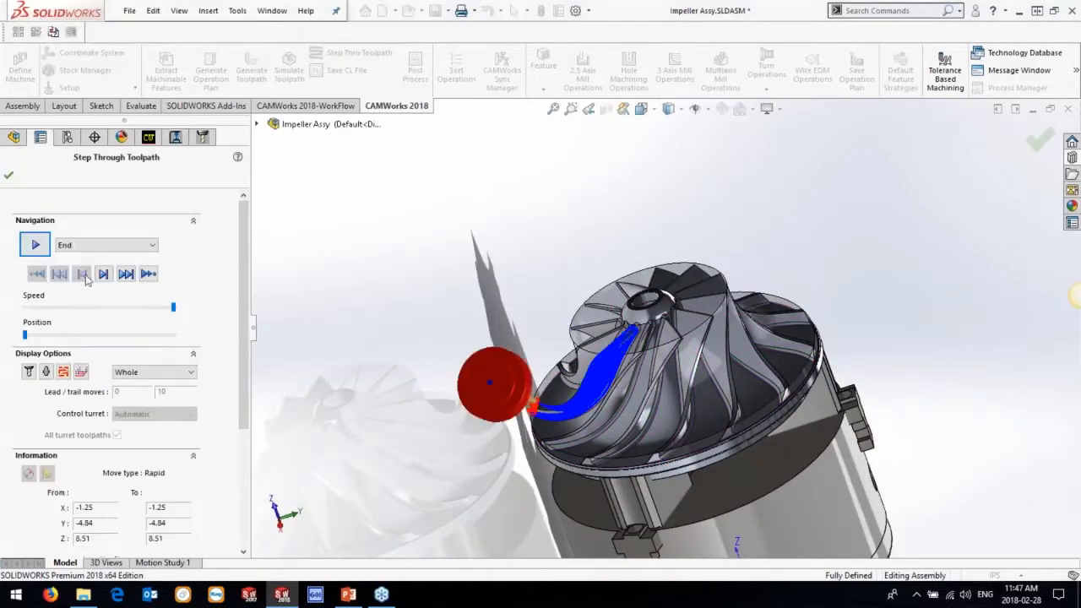
drag(131, 310, 32, 309)
click(34, 245)
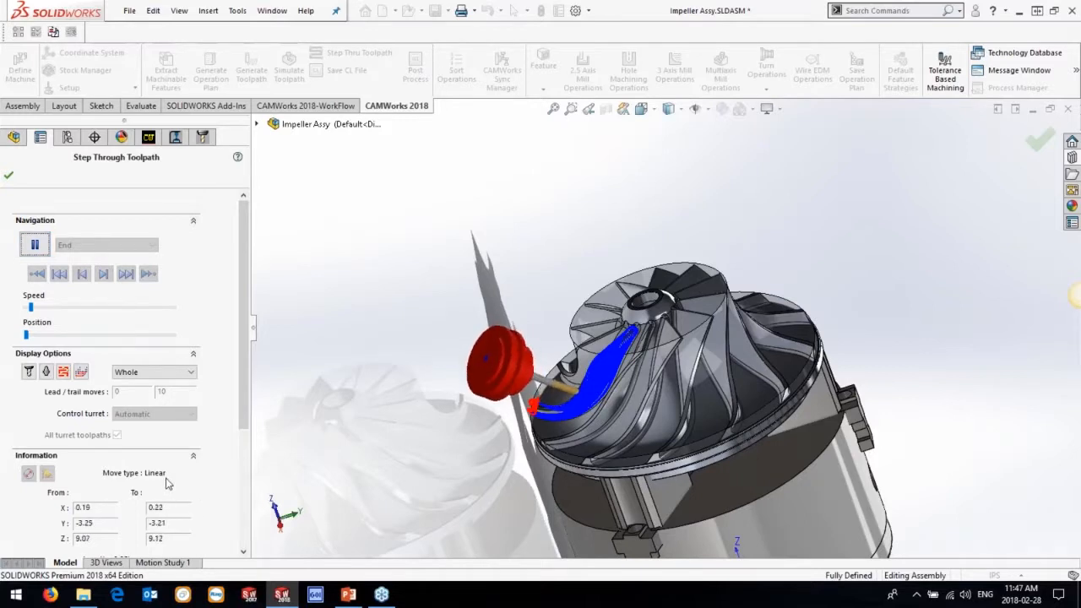
- Speed up the blade toolpath playback, pause the tool motion and finish stepping through the toolpath
click(106, 311)
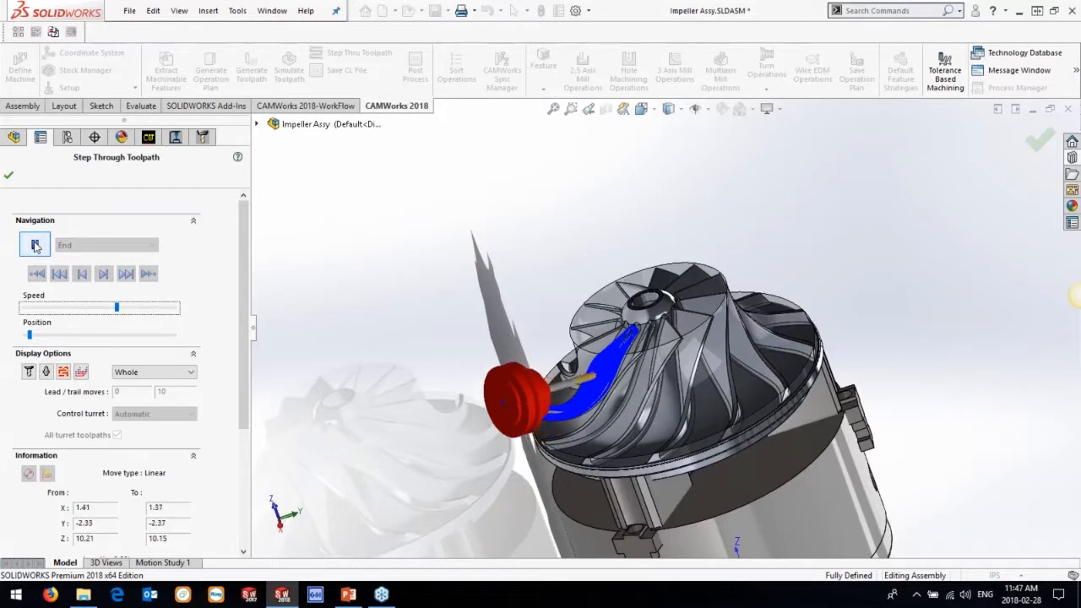
click(35, 246)
click(8, 175)
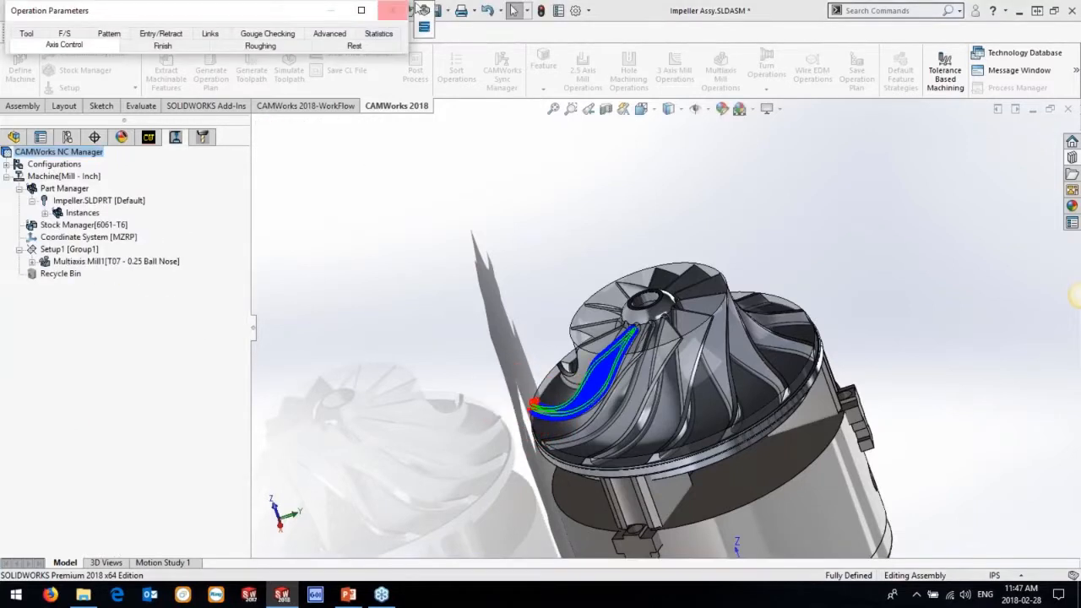
- Simulate material removal for the Multiaxis Mill1 toolpath on the impeller stock, pause the playback and close the simulation
click(289, 74)
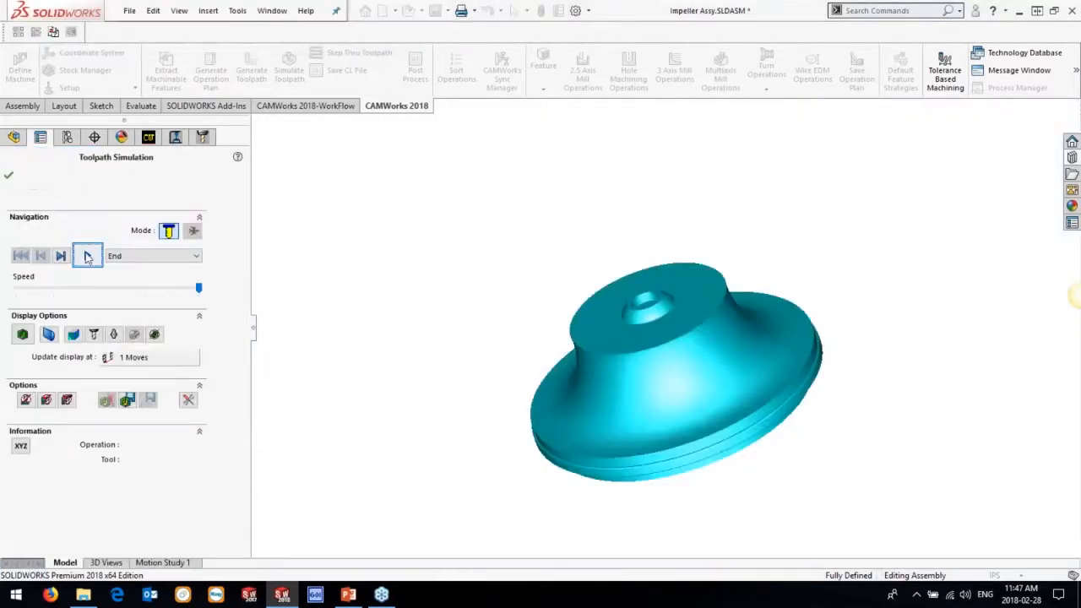
click(87, 256)
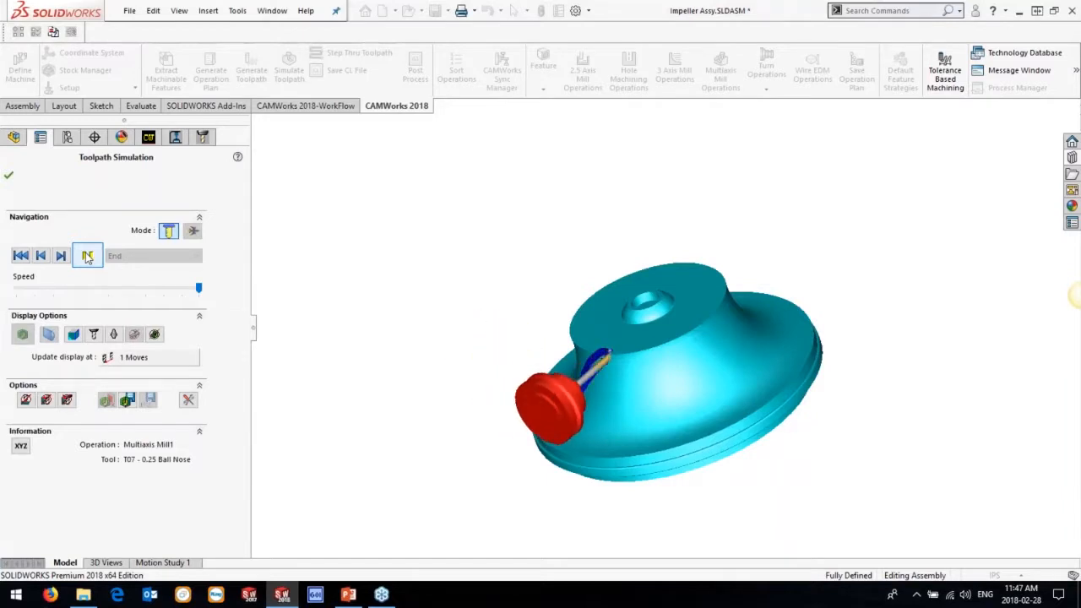
click(88, 256)
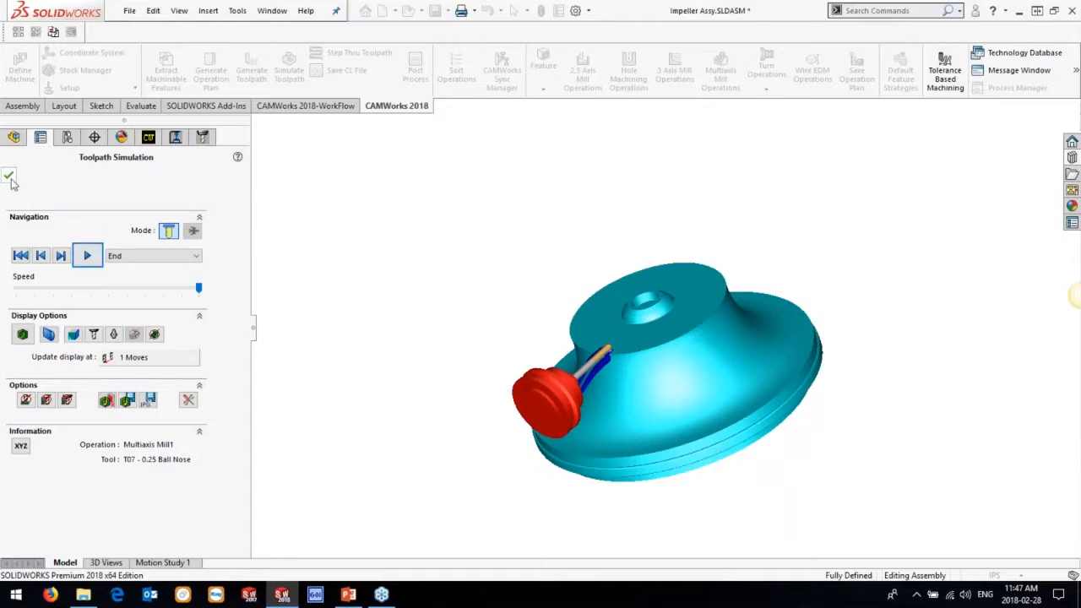
click(9, 175)
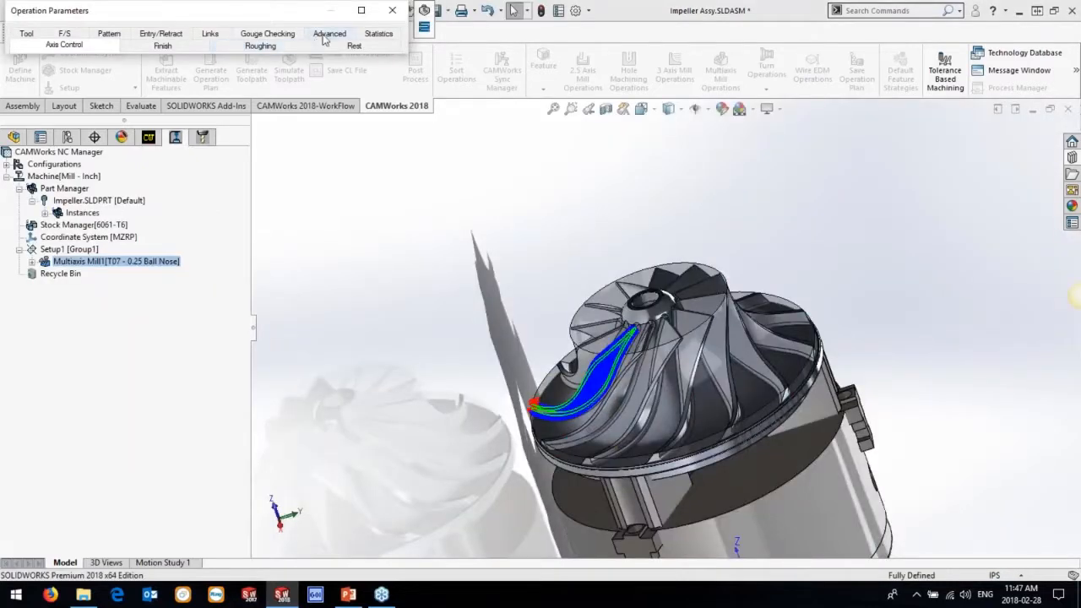
- Enable toolpath rotation about the Z axis in the advanced operation parameters, with 12 steps and a rotation angle of 360/12 degrees
click(328, 35)
click(68, 227)
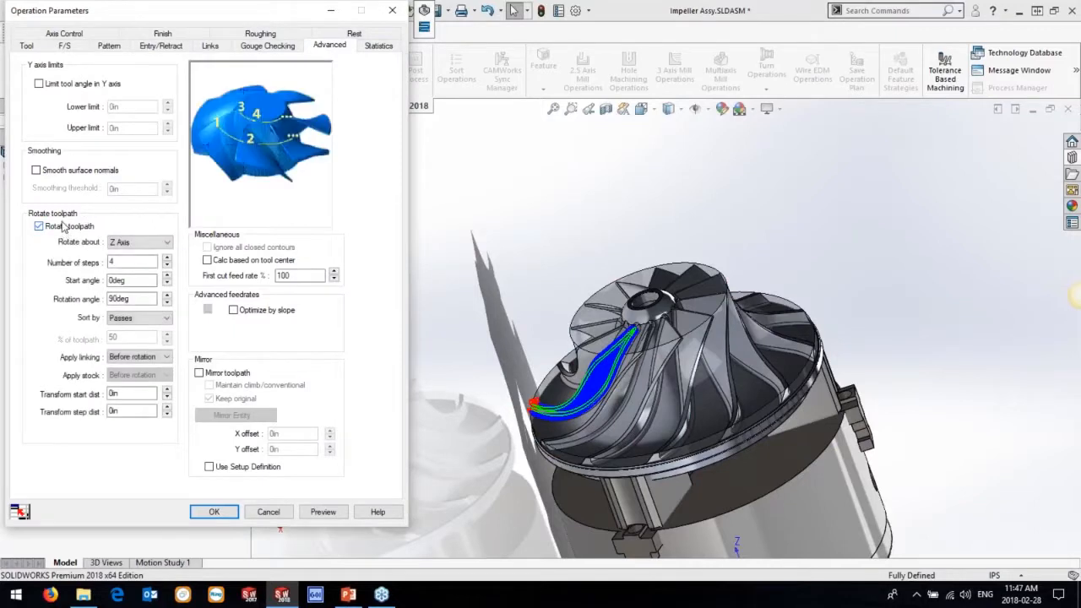
drag(125, 262, 88, 261)
text(12)
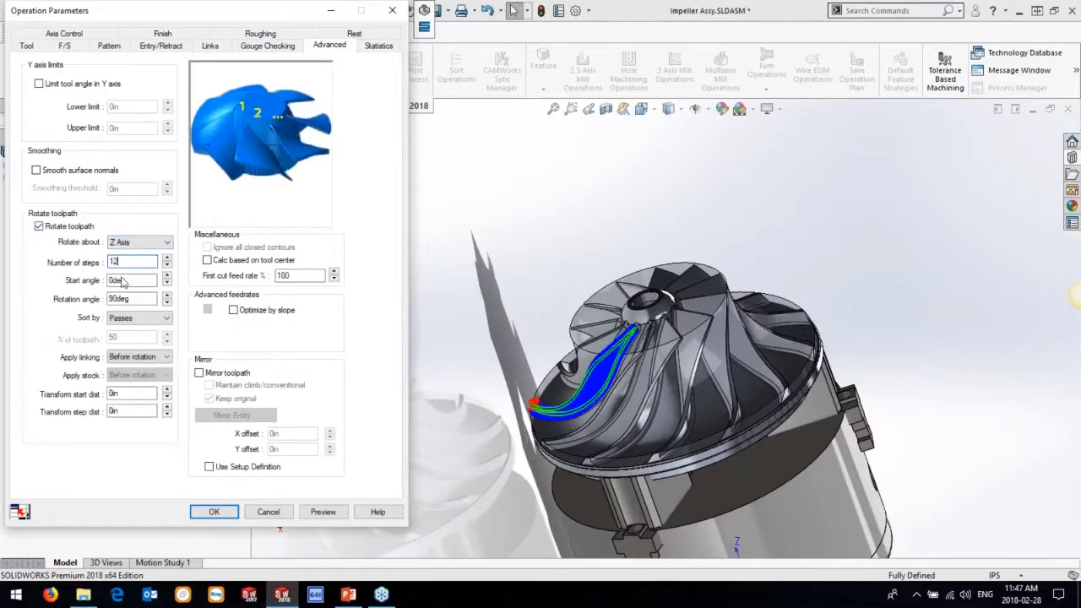
drag(131, 299, 68, 298)
text(360/)
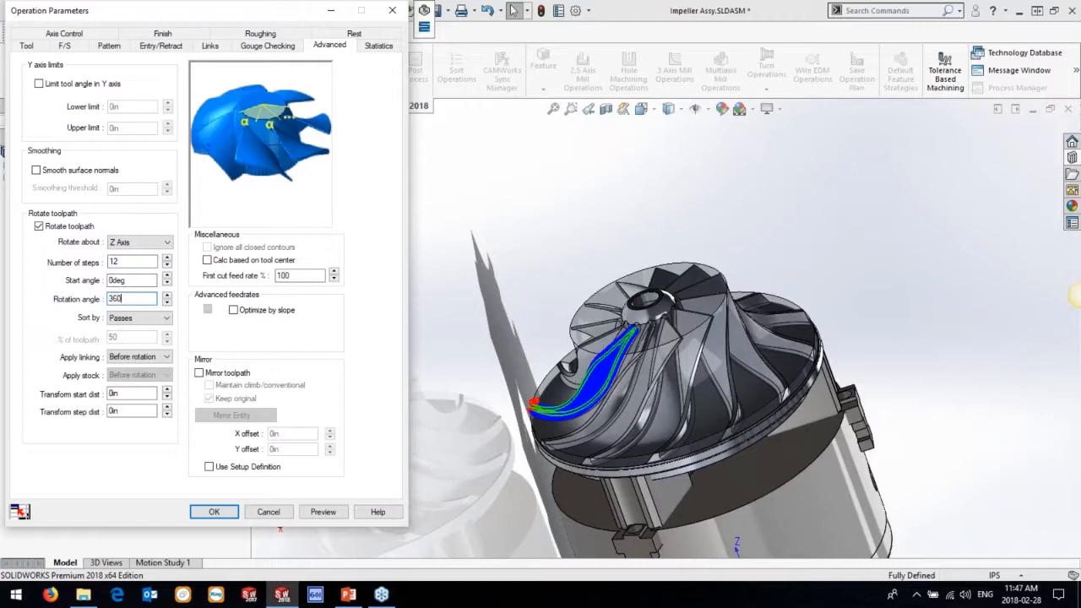
text(12)
- Preview the rotated toolpath around the whole impeller and accept the operation parameters
click(323, 512)
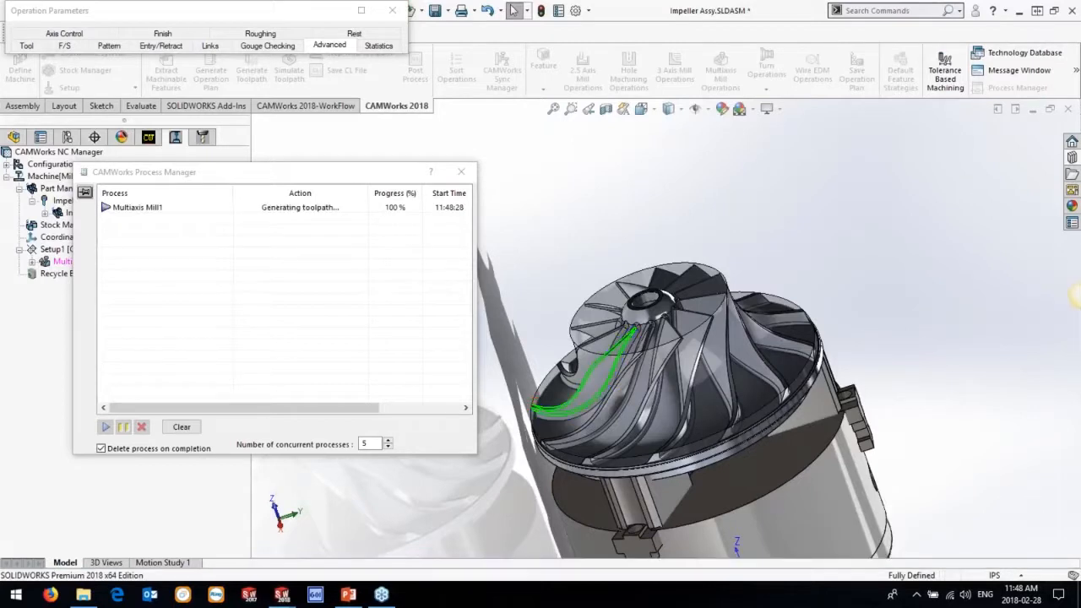
click(360, 10)
click(215, 512)
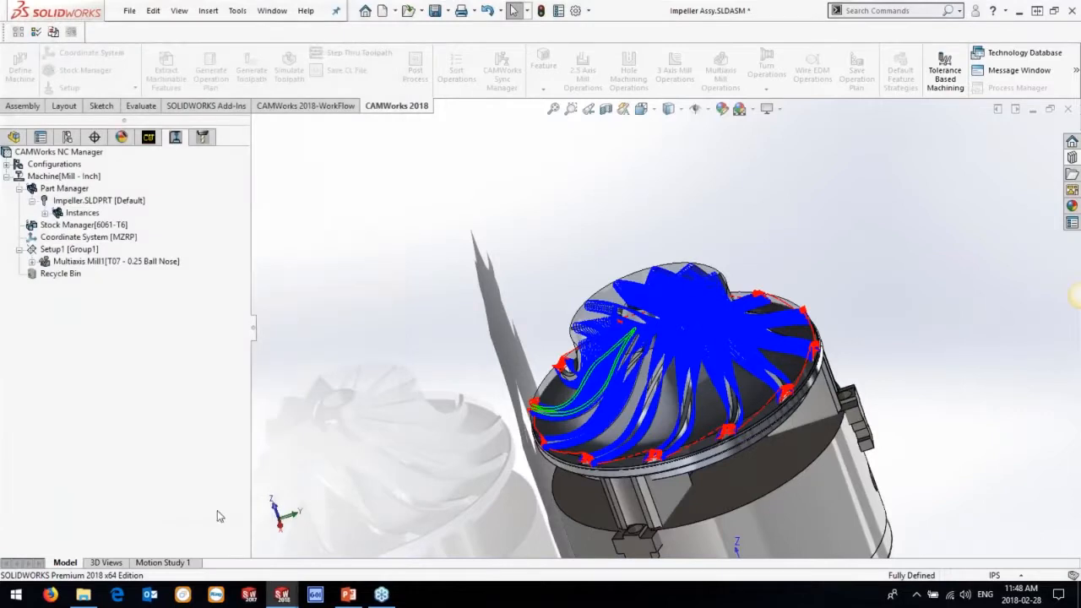
click(639, 327)
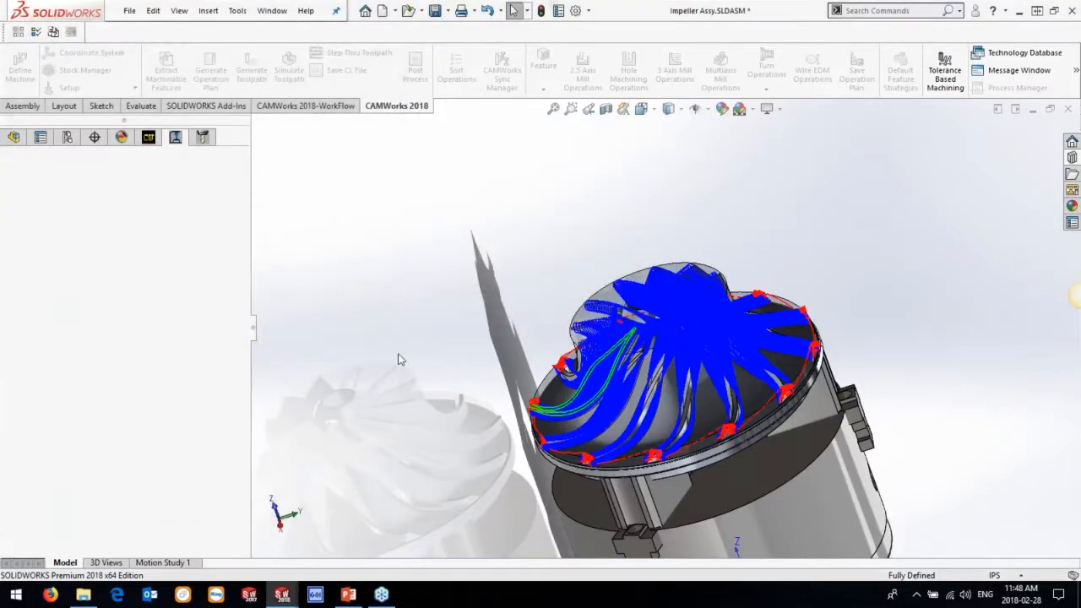
- Switch to the PowerPoint slide show and advance from the CAMWorks Premium slide to the CAMWorks Promotion: Bundle Up! slide
click(346, 597)
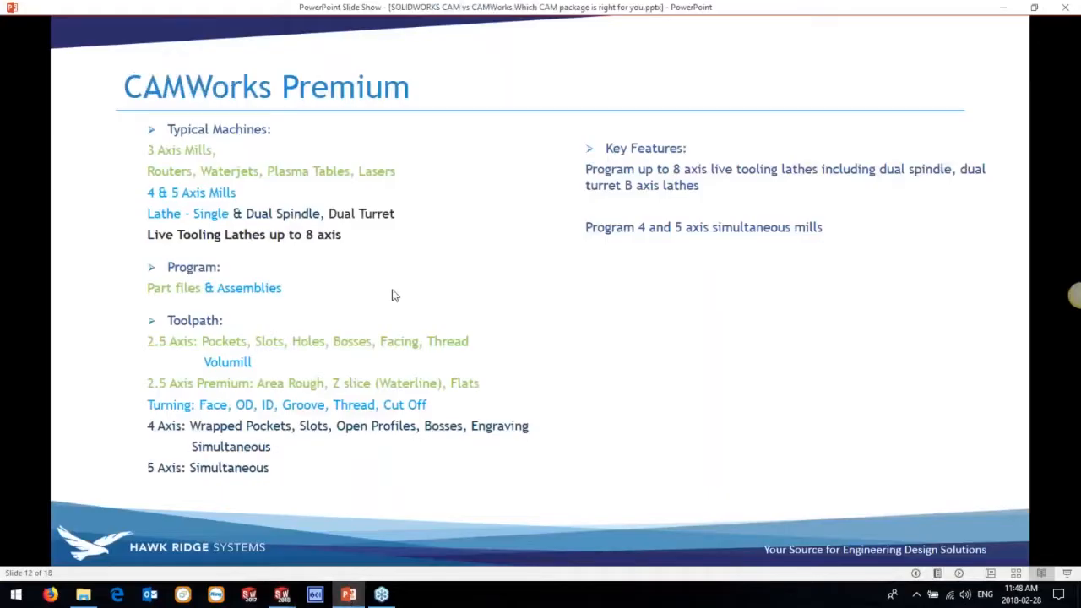
click(392, 295)
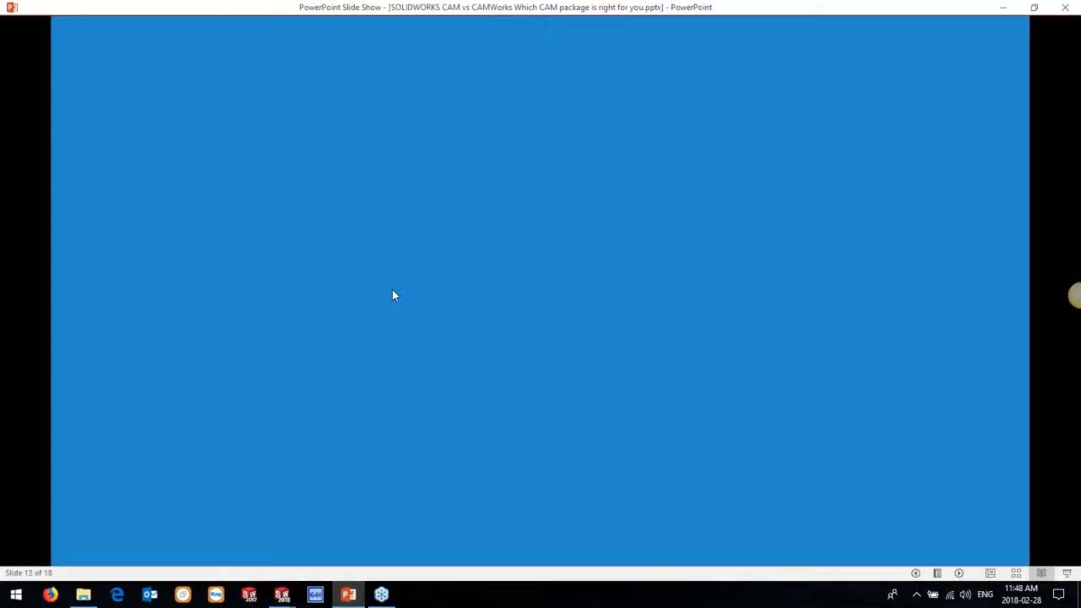
click(393, 295)
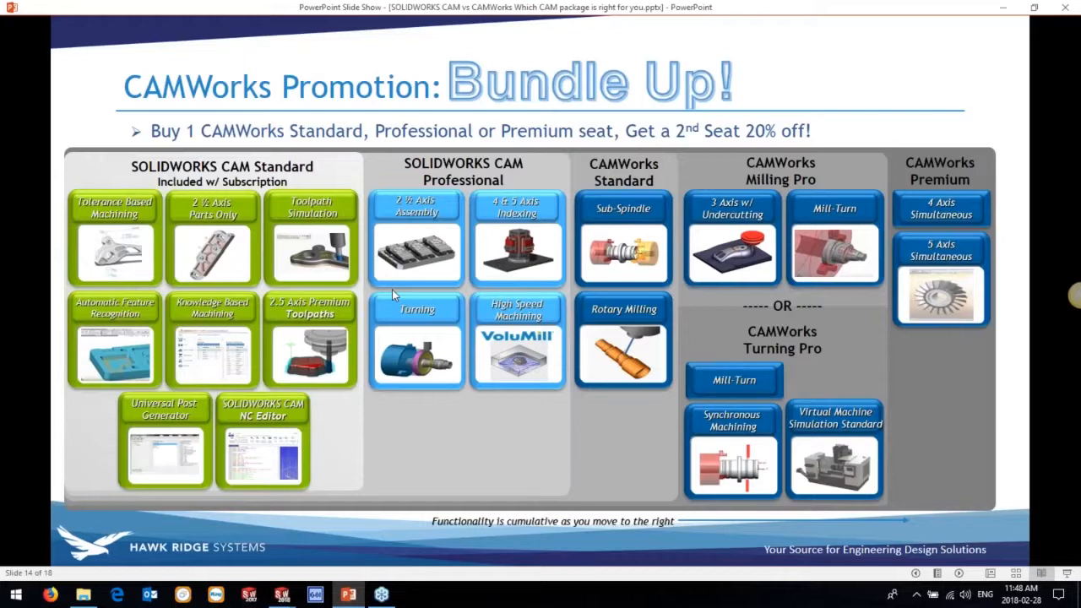
key(Right)
key(Left)
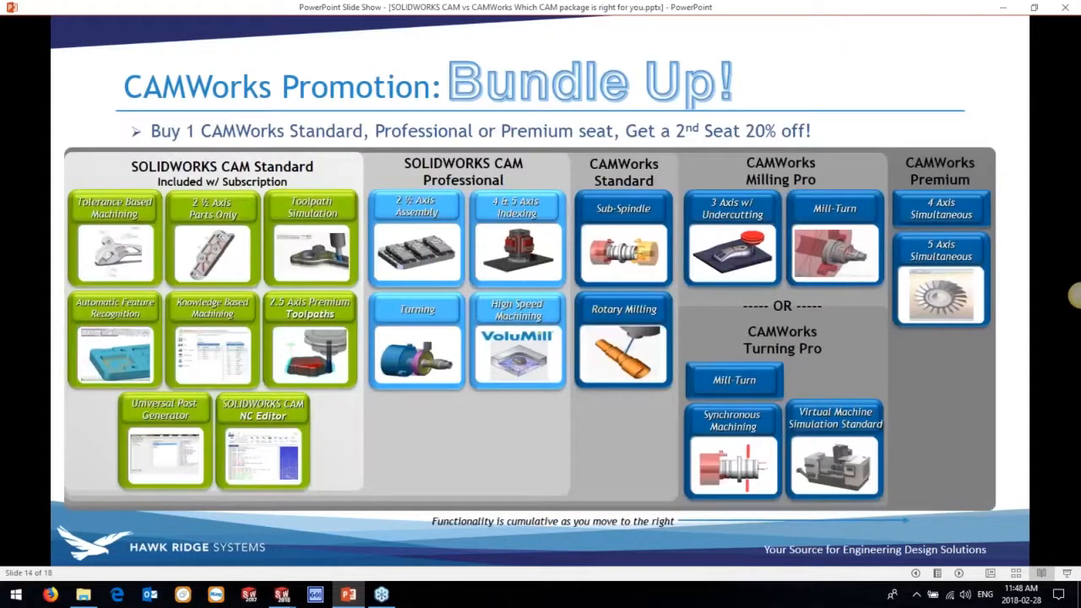